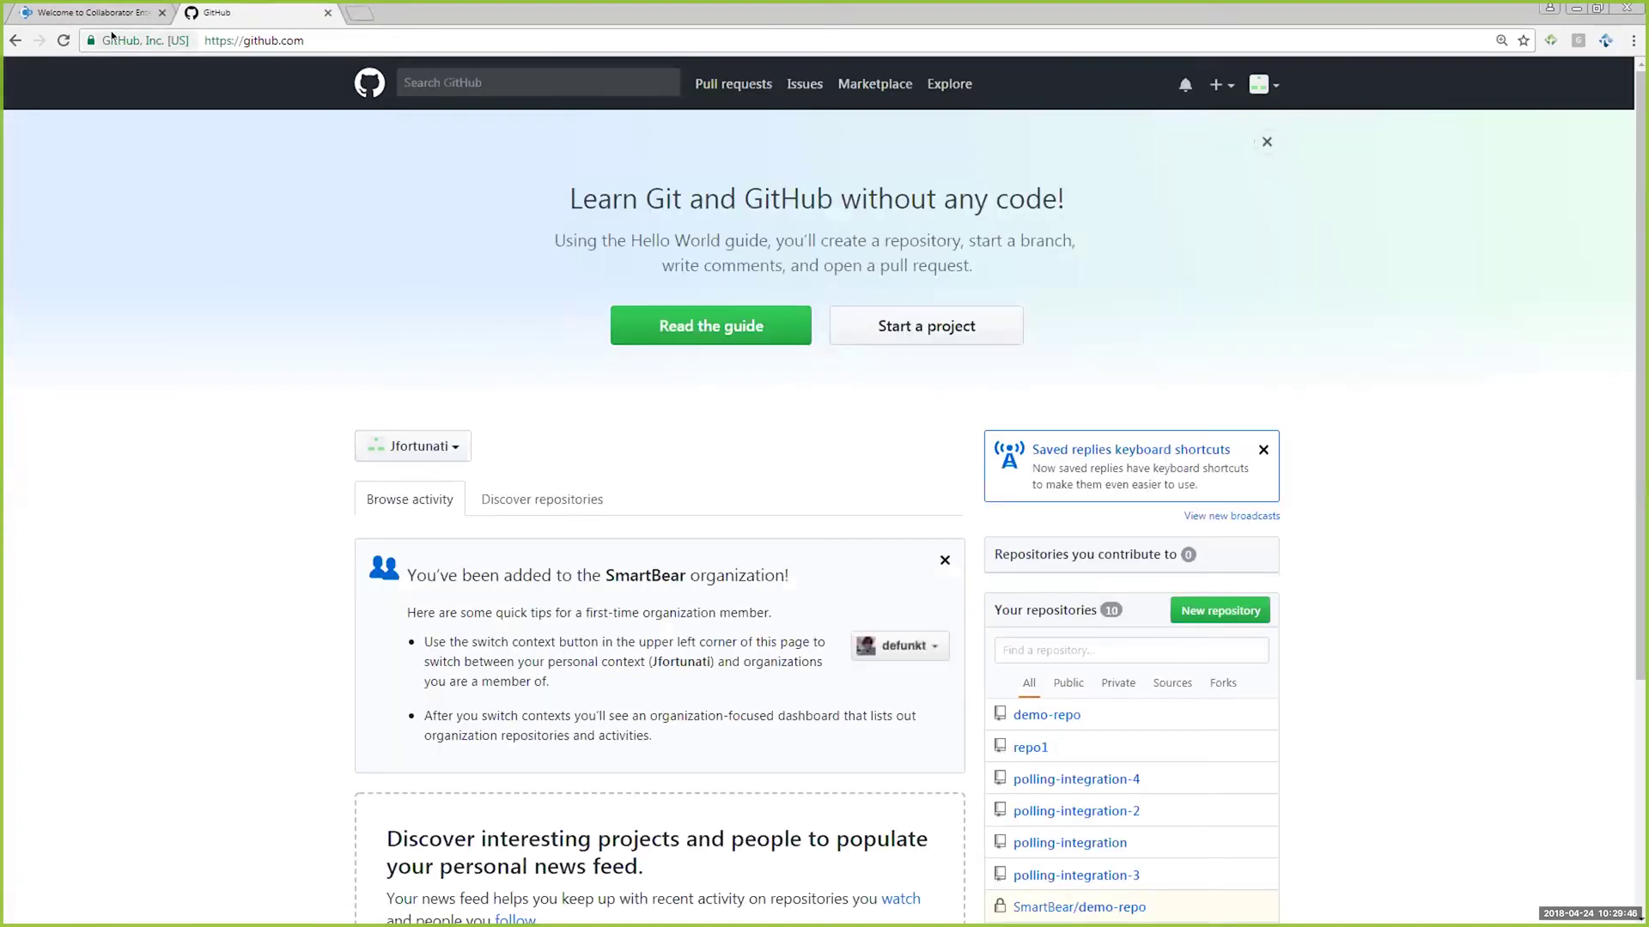
- Check the action items in Collaborator, and open Main.java from demo-repo on GitHub
click(90, 12)
click(166, 109)
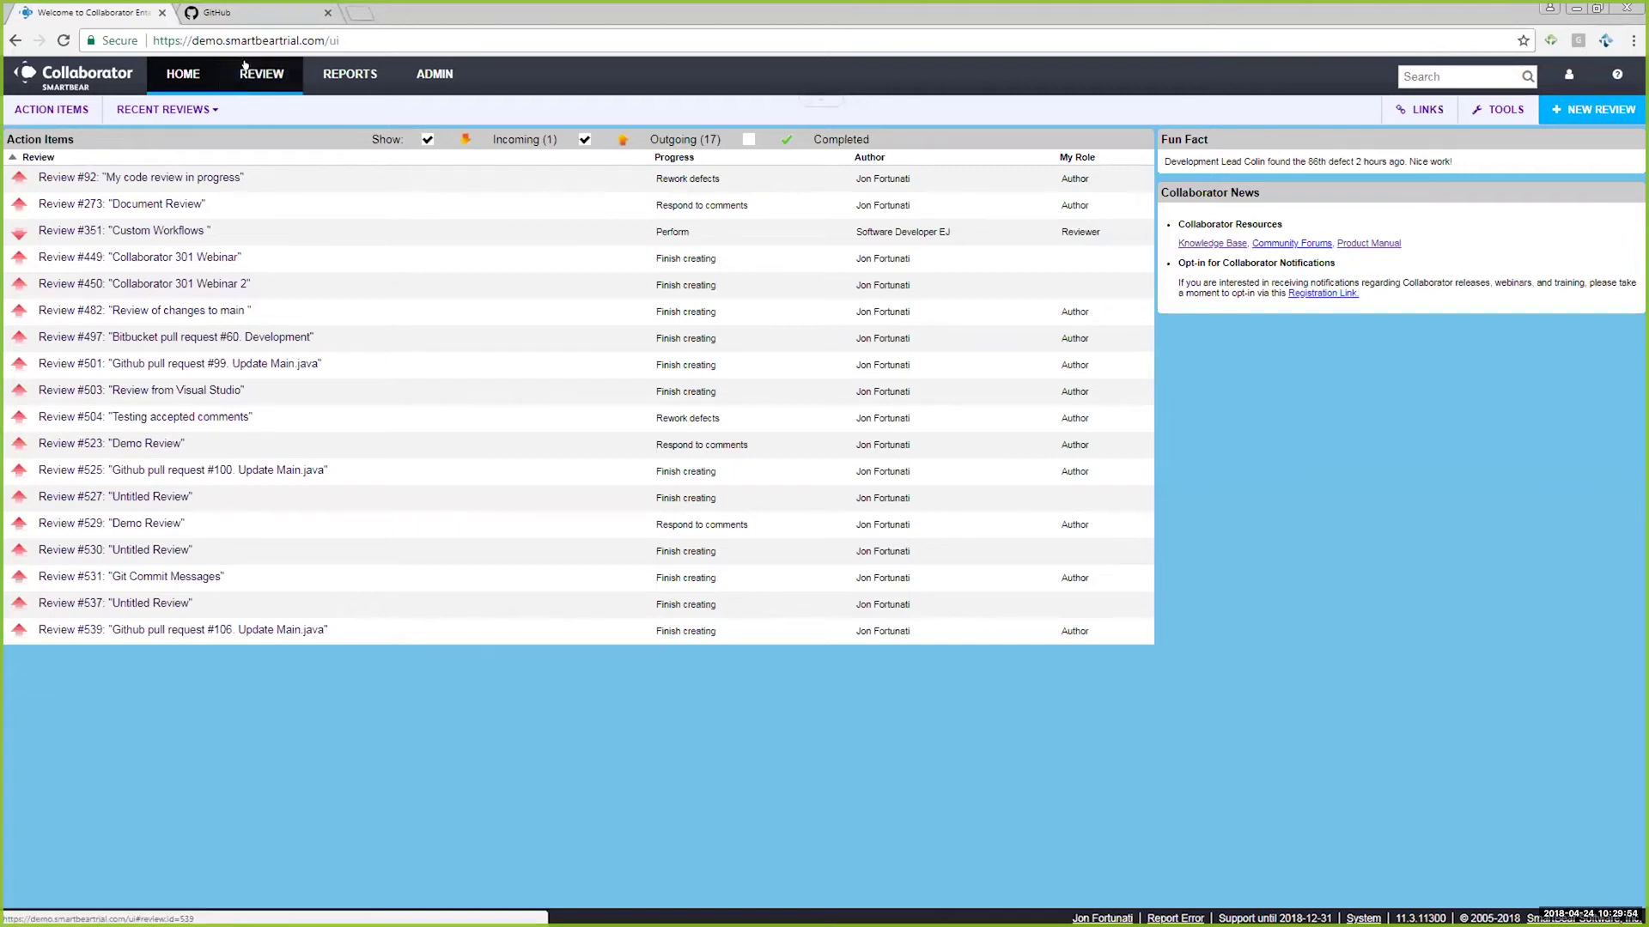
click(249, 12)
scroll(982, 349, down, 2)
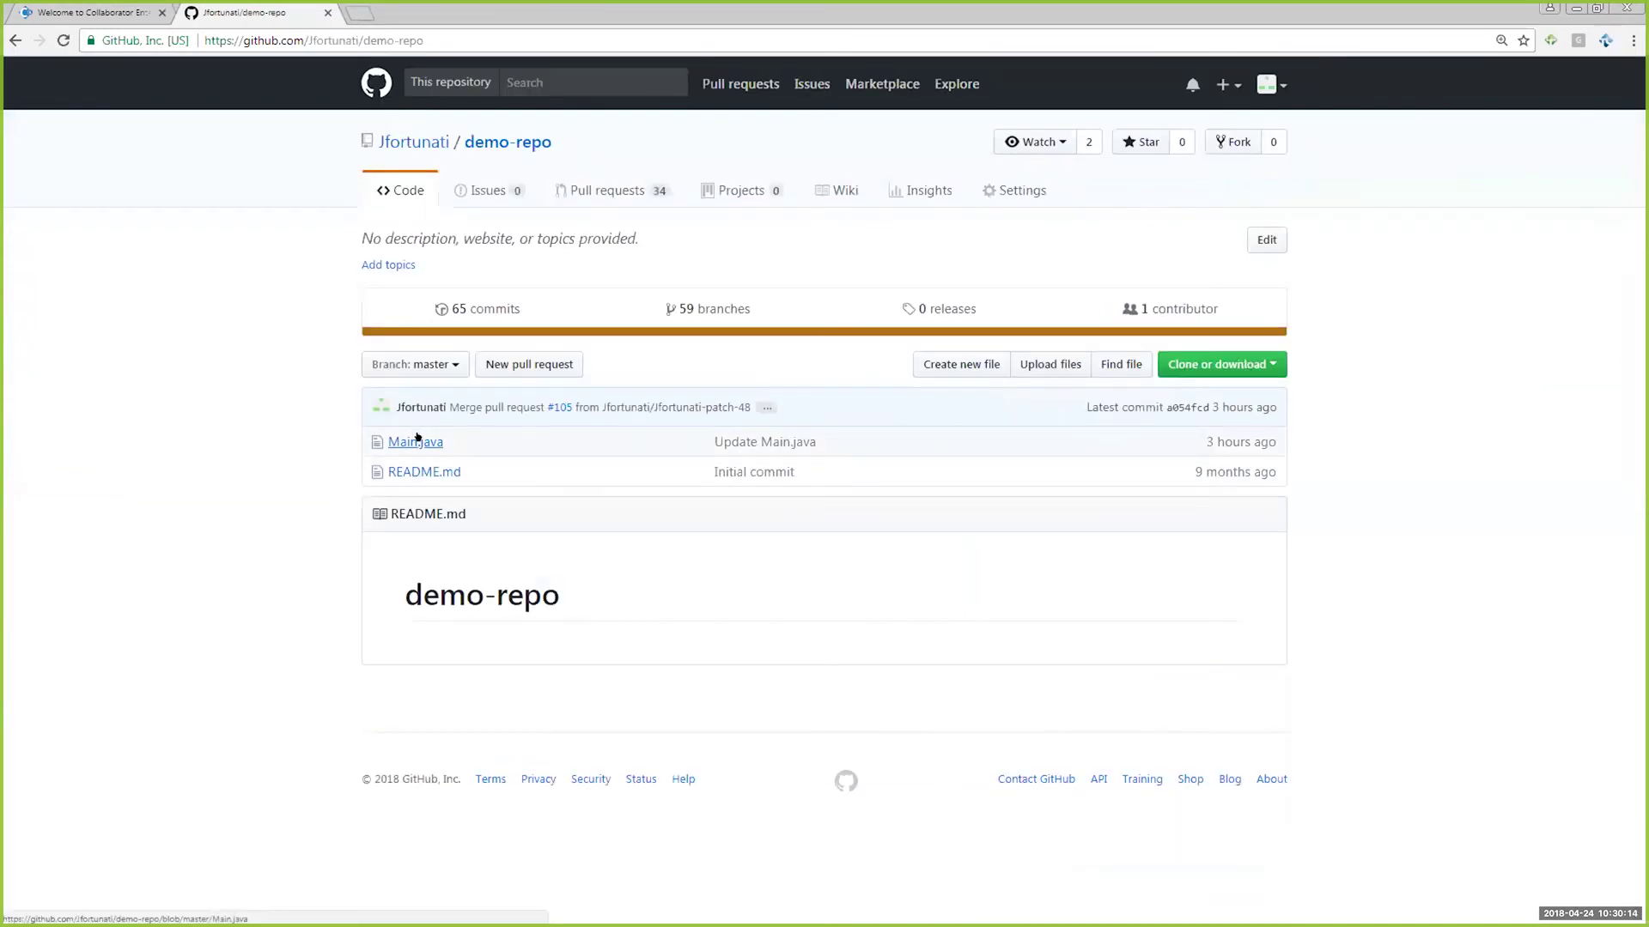
click(417, 440)
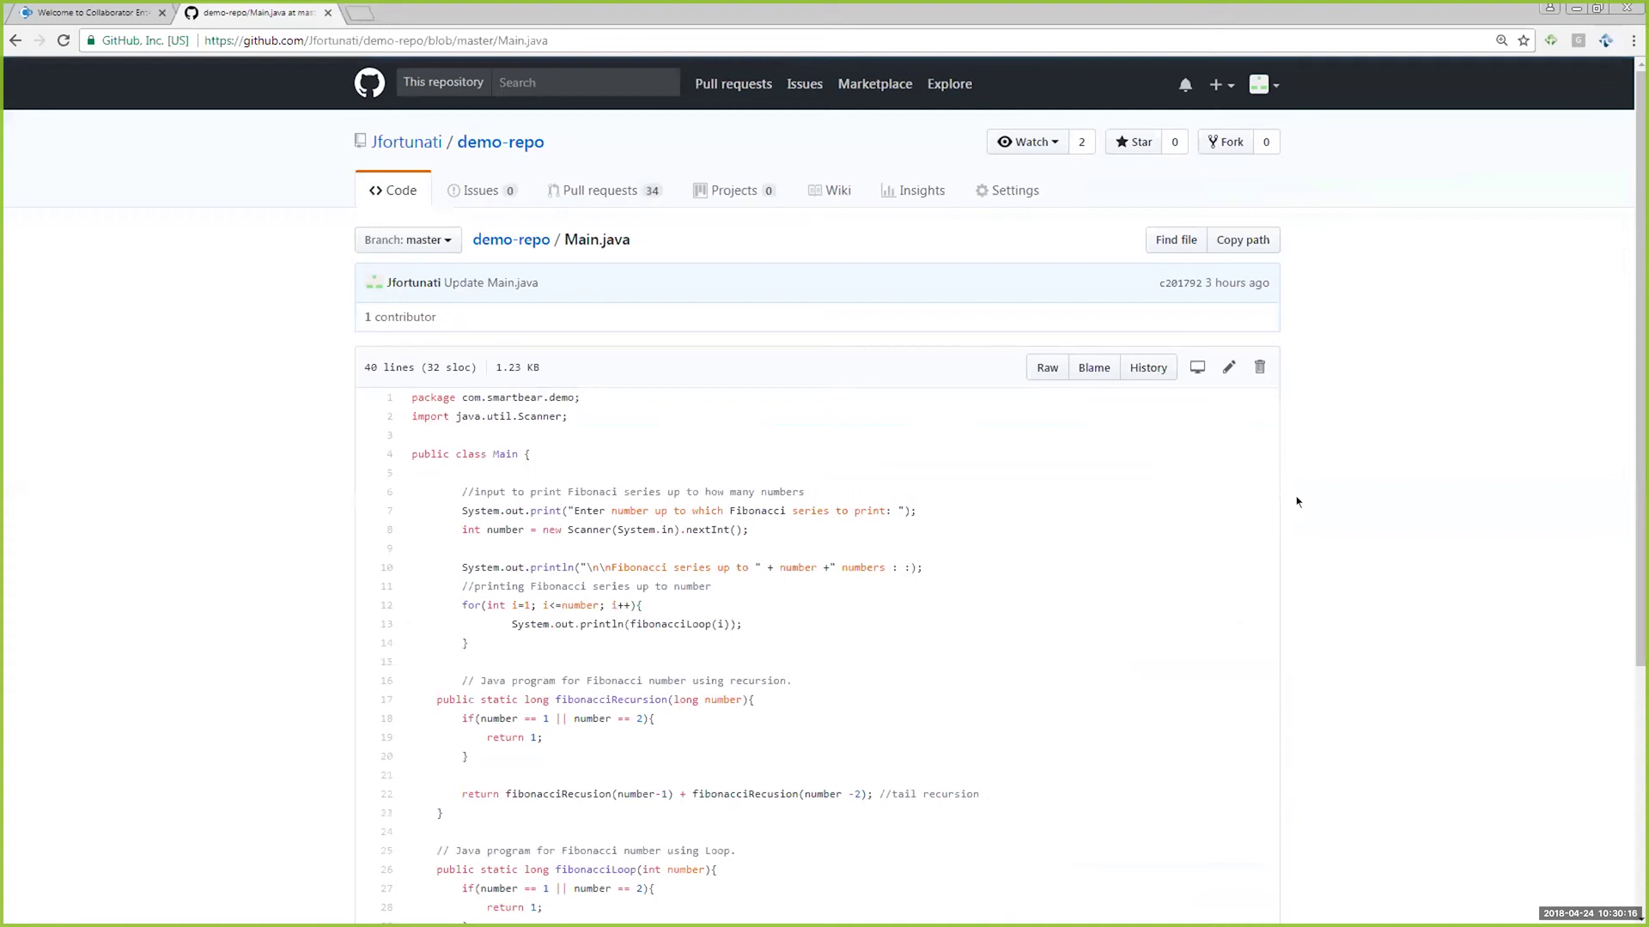
- Edit Main.java so the print statement on line 13 calls fibonacciRecursion(i) instead of fibonacciLoop(i)
scroll(1419, 451, down, 1)
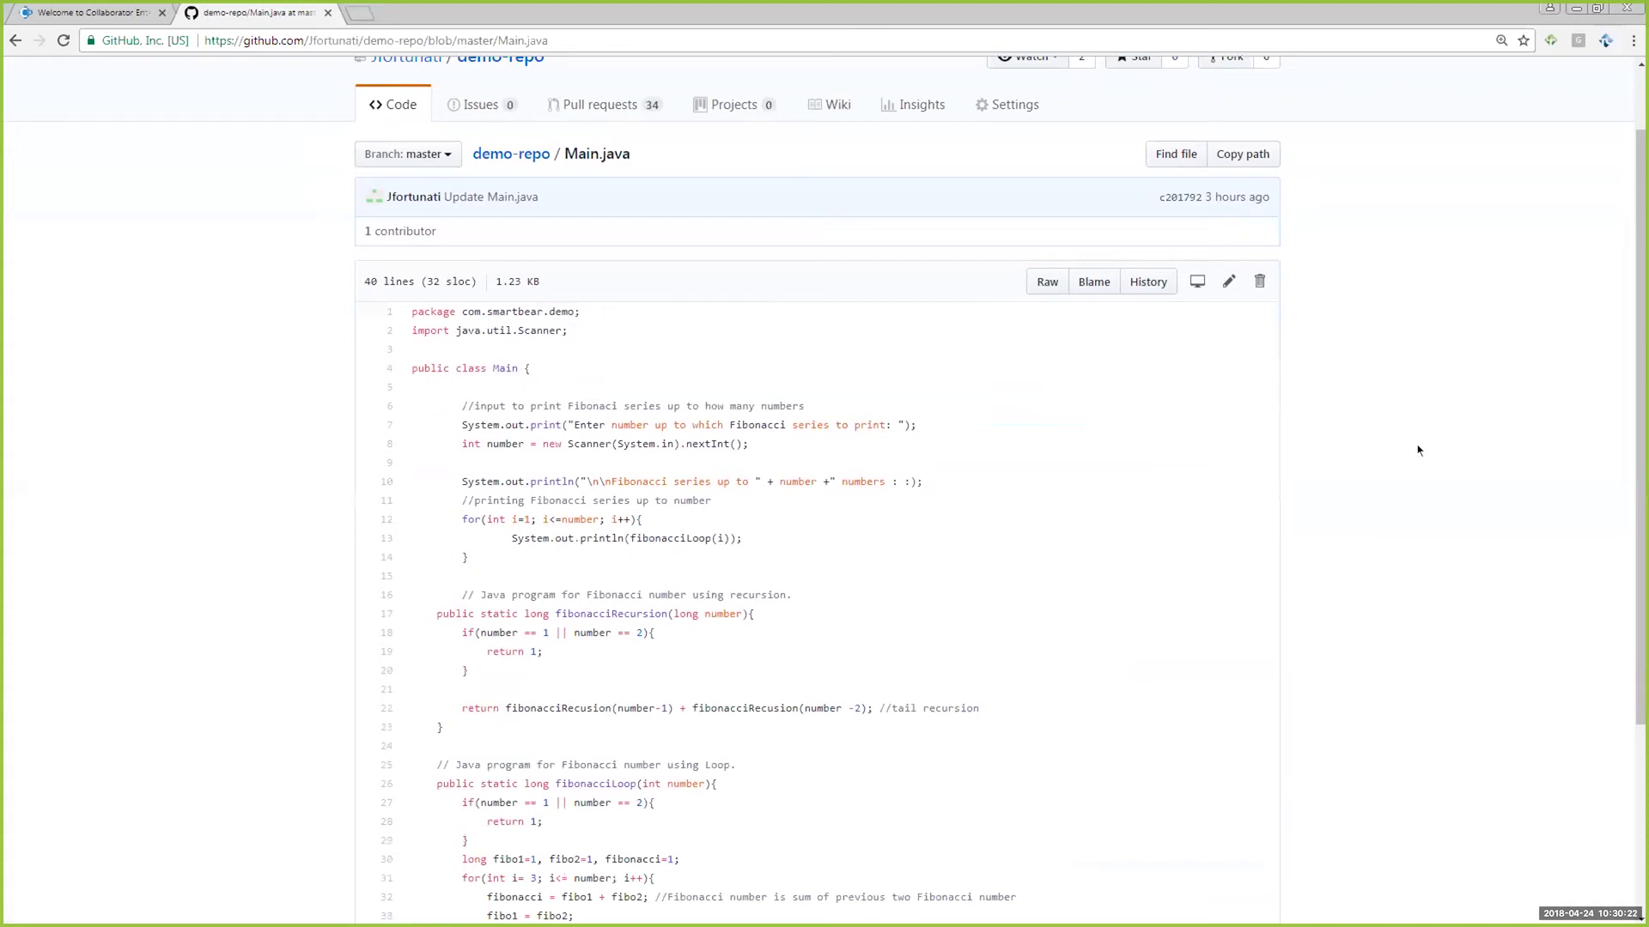
scroll(1418, 451, down, 1)
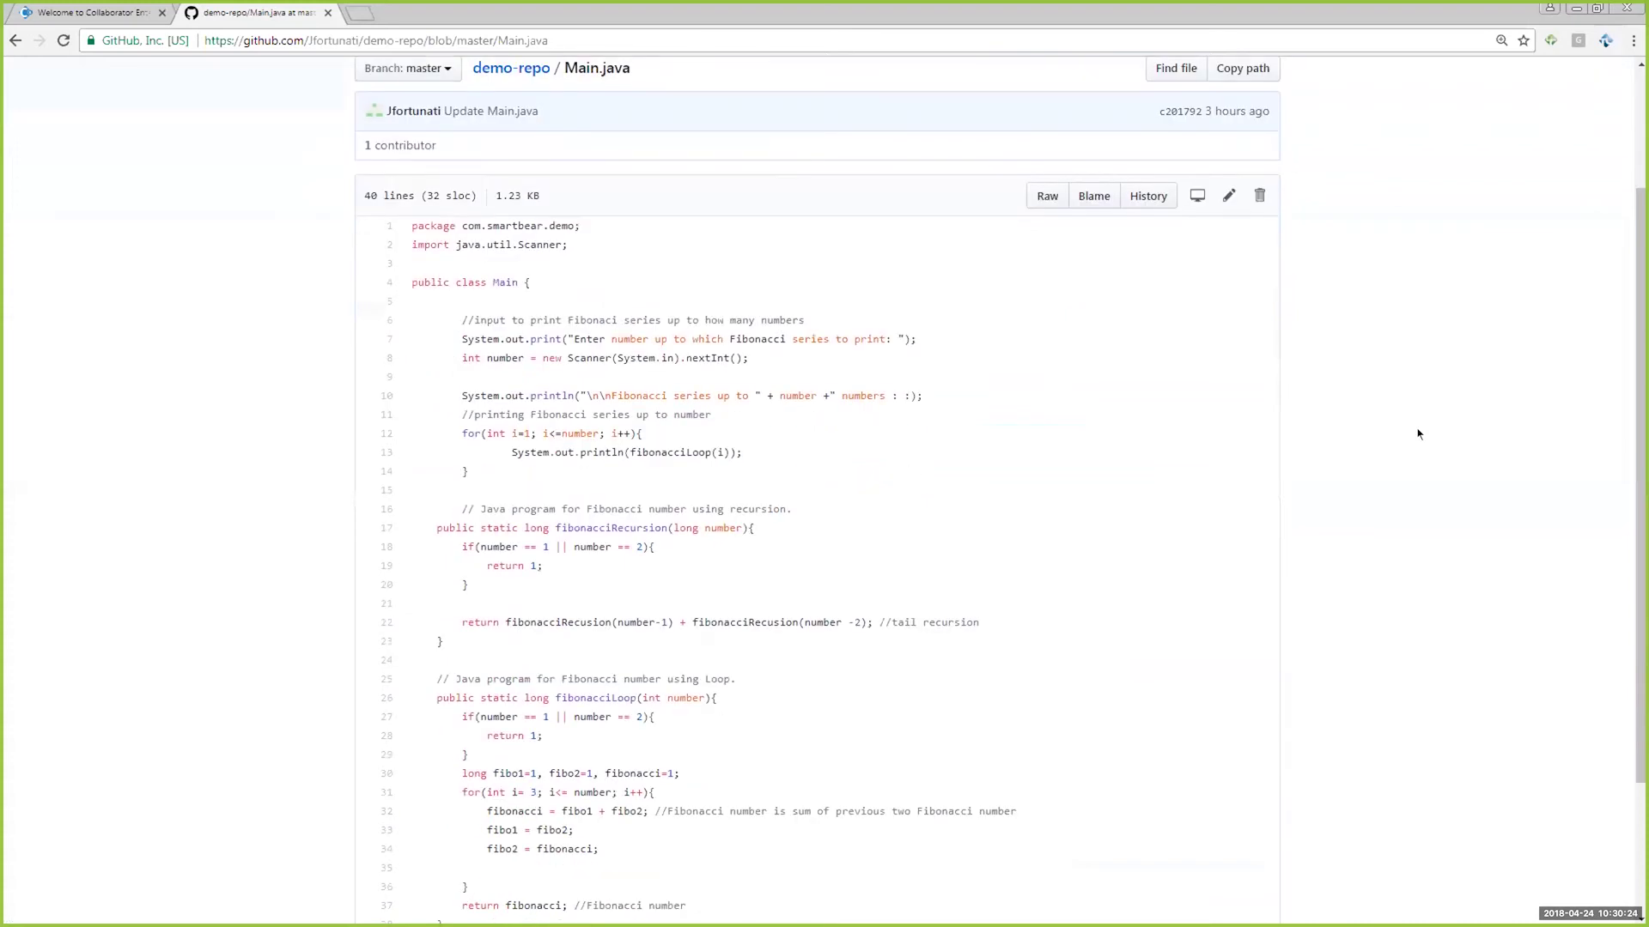
click(1227, 196)
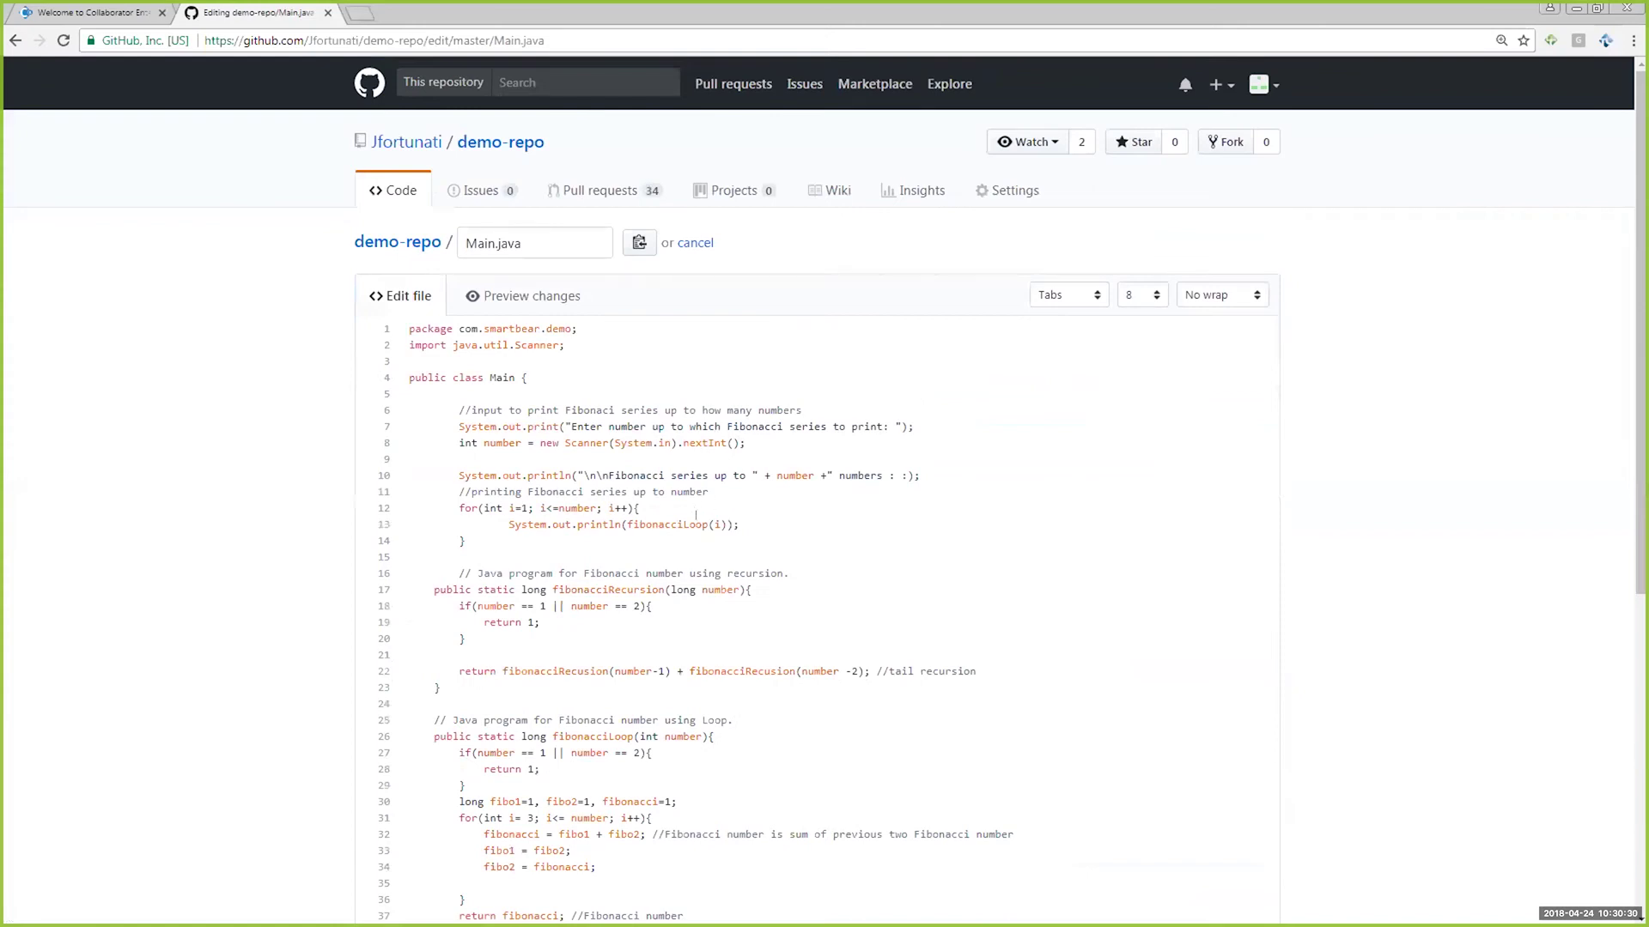
key(BackSpace)
key(BackSpace)
key(BackSpace)
key(BackSpace)
text(Recursion)
- Propose the file change on a new branch with the default name and create the pull request "Update Main.java"
scroll(1429, 431, down, 2)
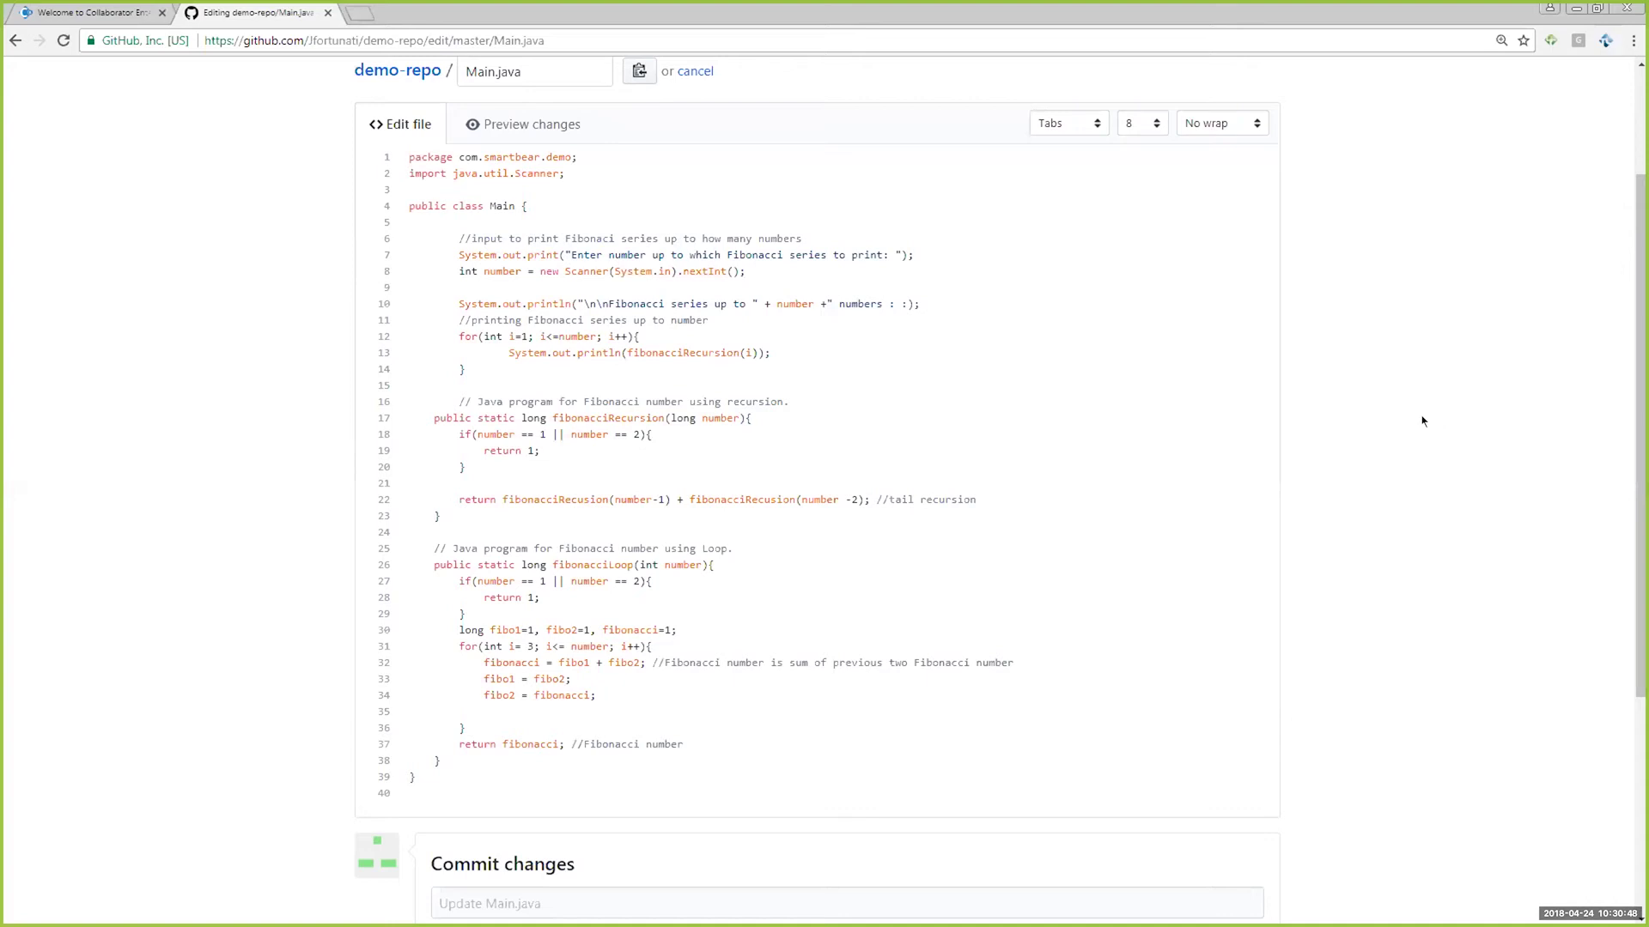
scroll(1421, 421, down, 4)
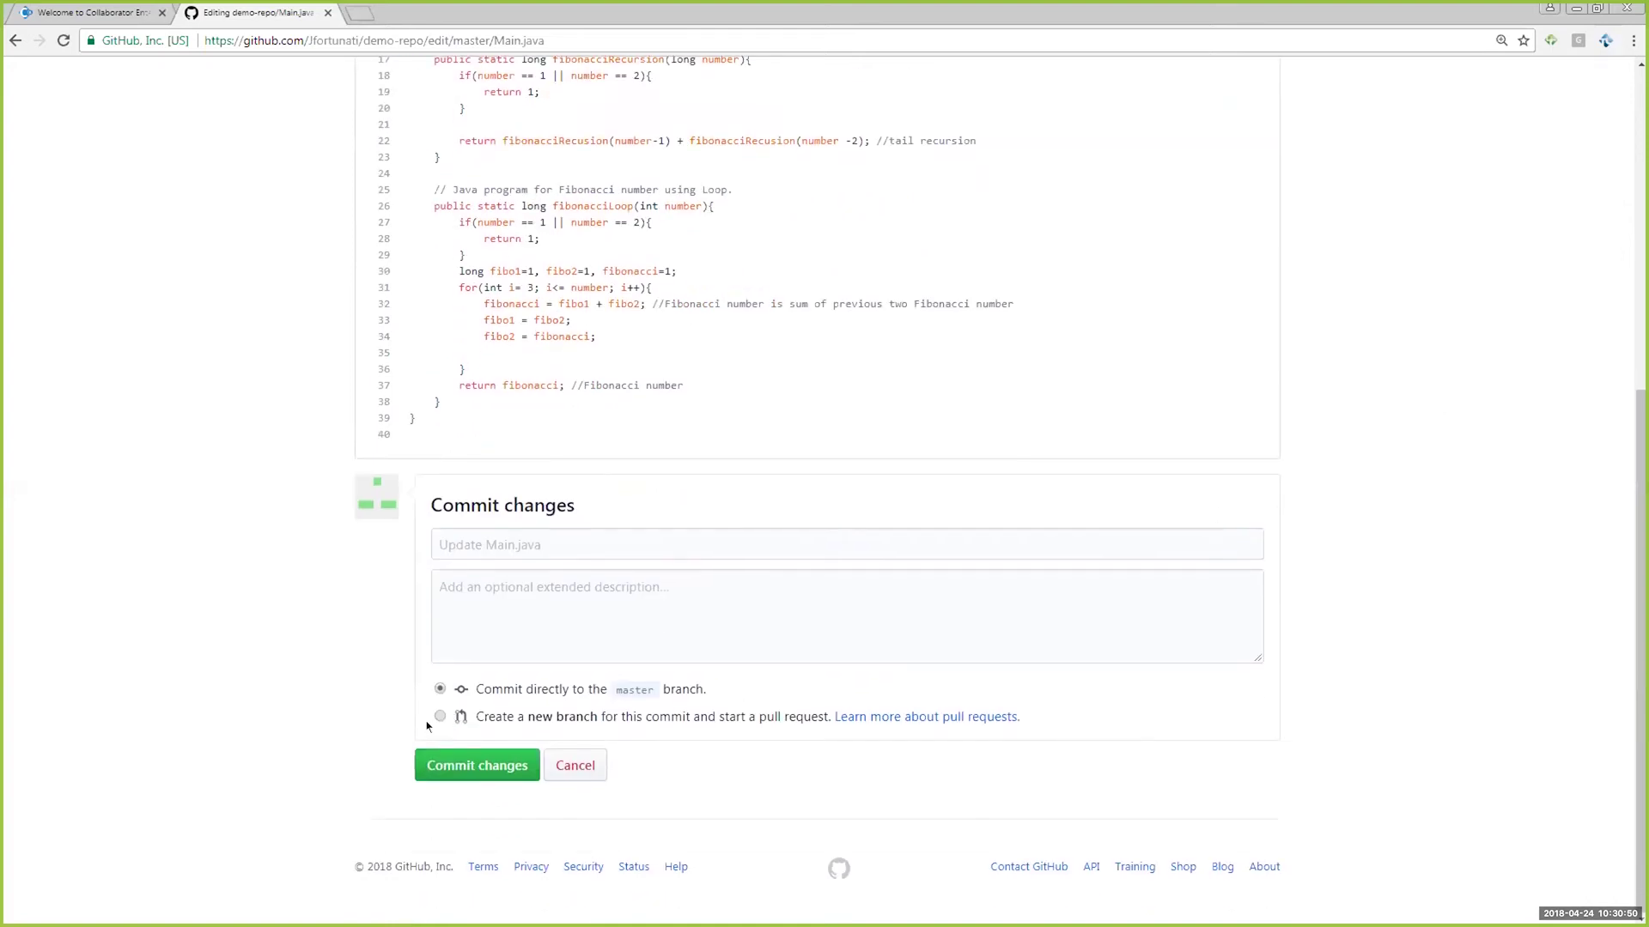
click(439, 717)
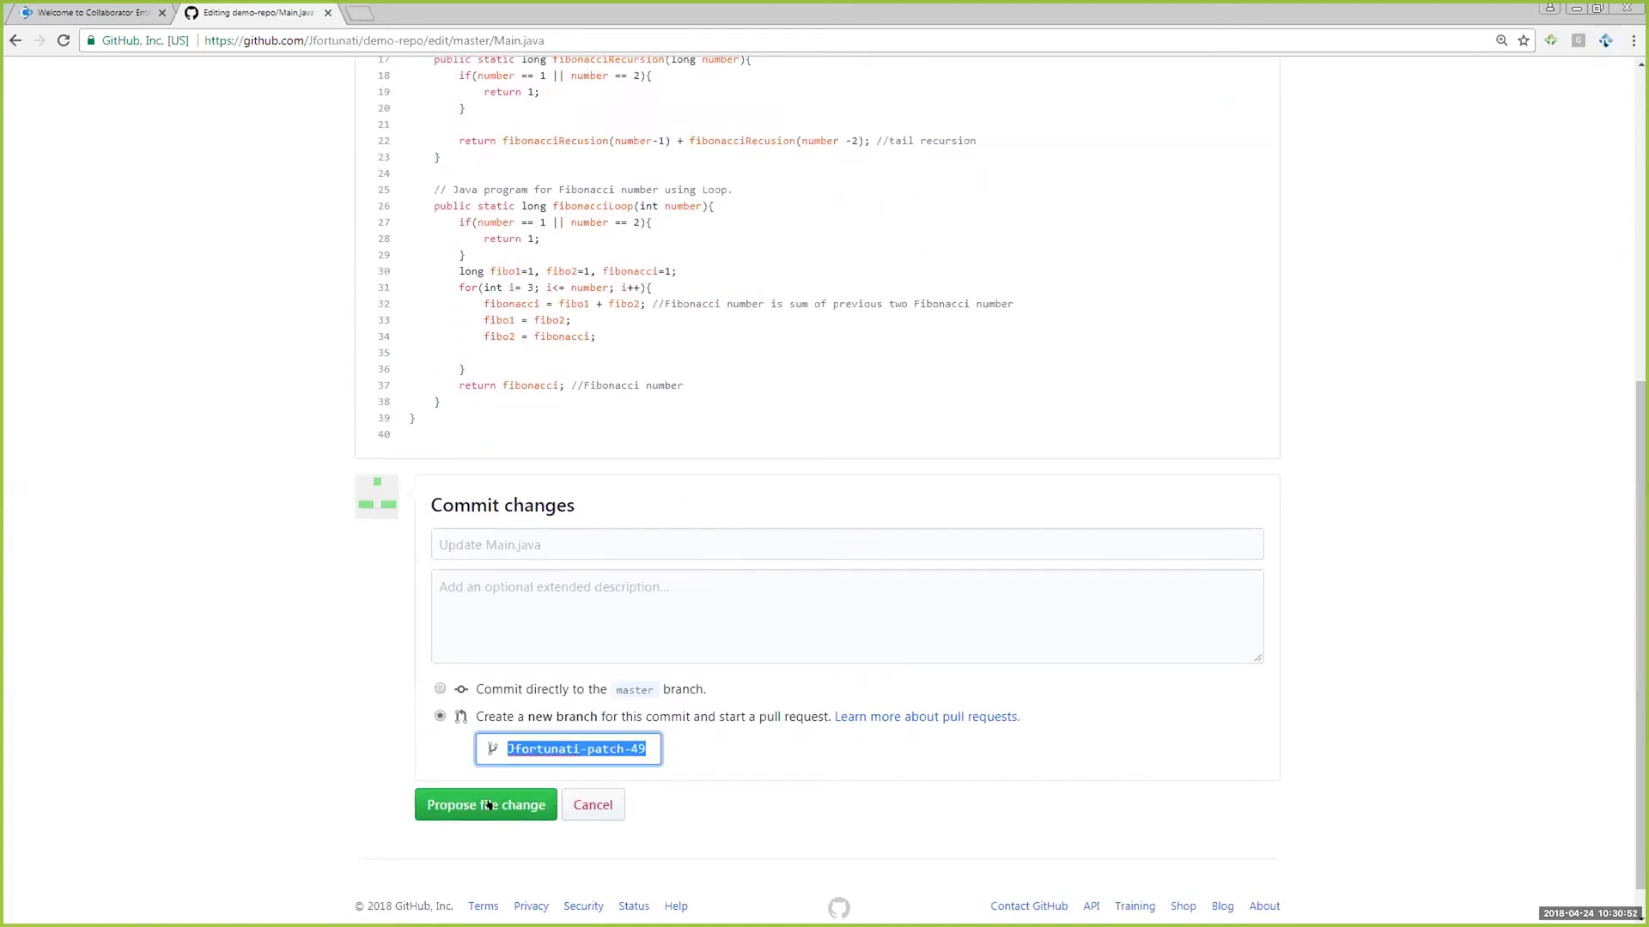
click(488, 805)
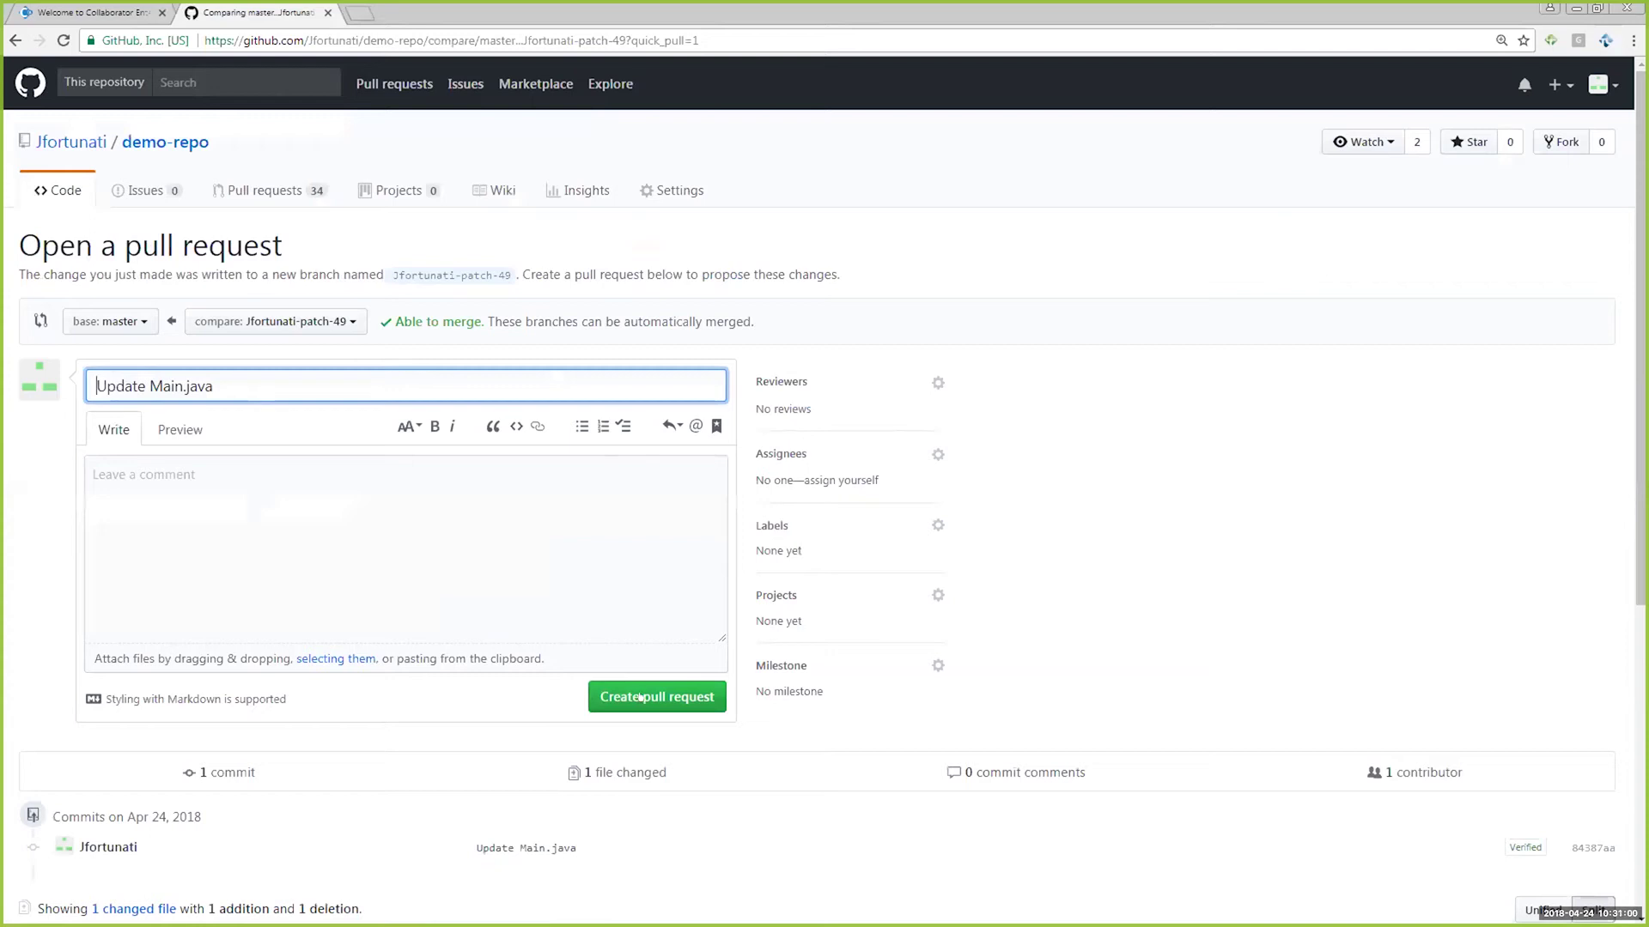
click(643, 696)
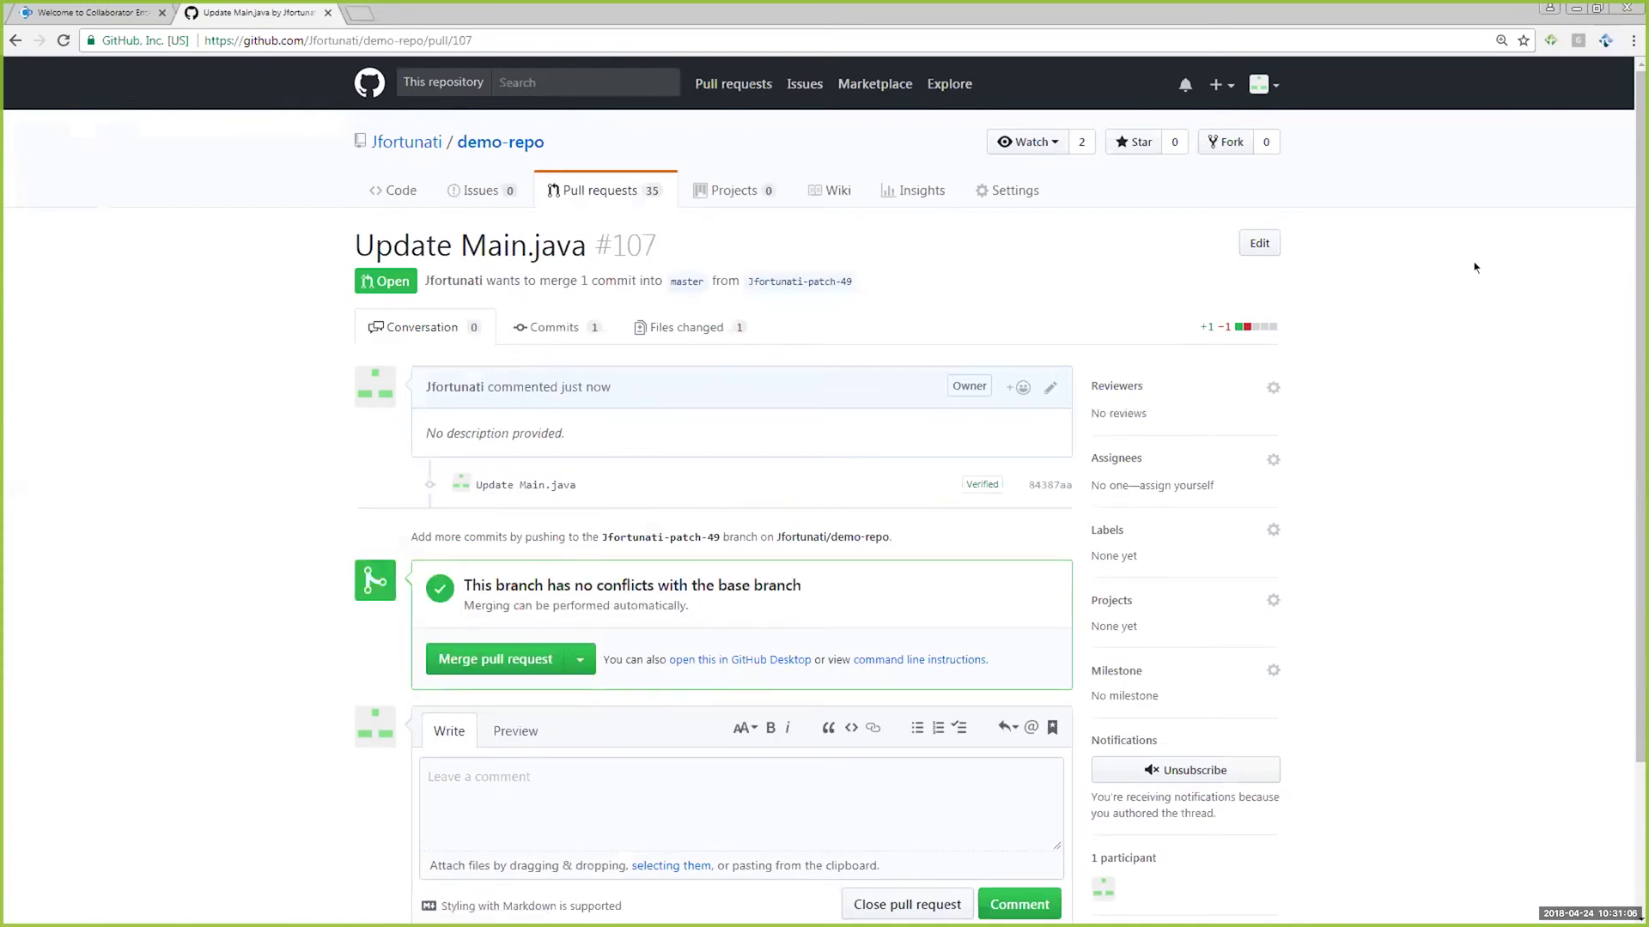
- Open the Collaborator review linked in the comment on the new pull request
scroll(1472, 265, down, 4)
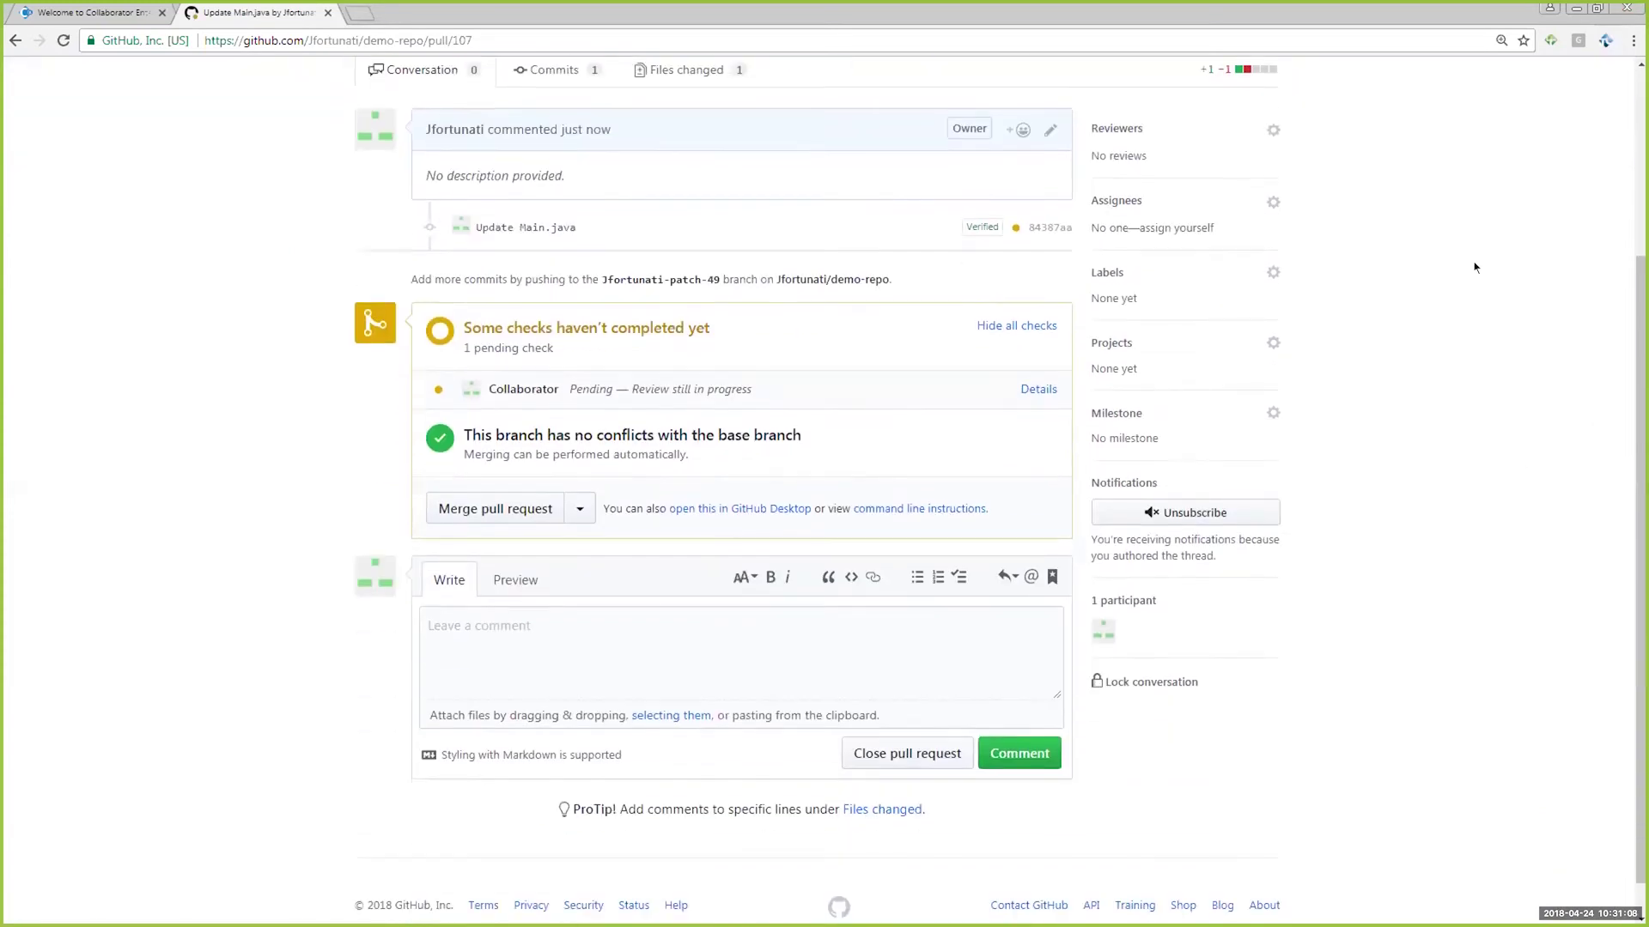
scroll(1348, 295, up, 1)
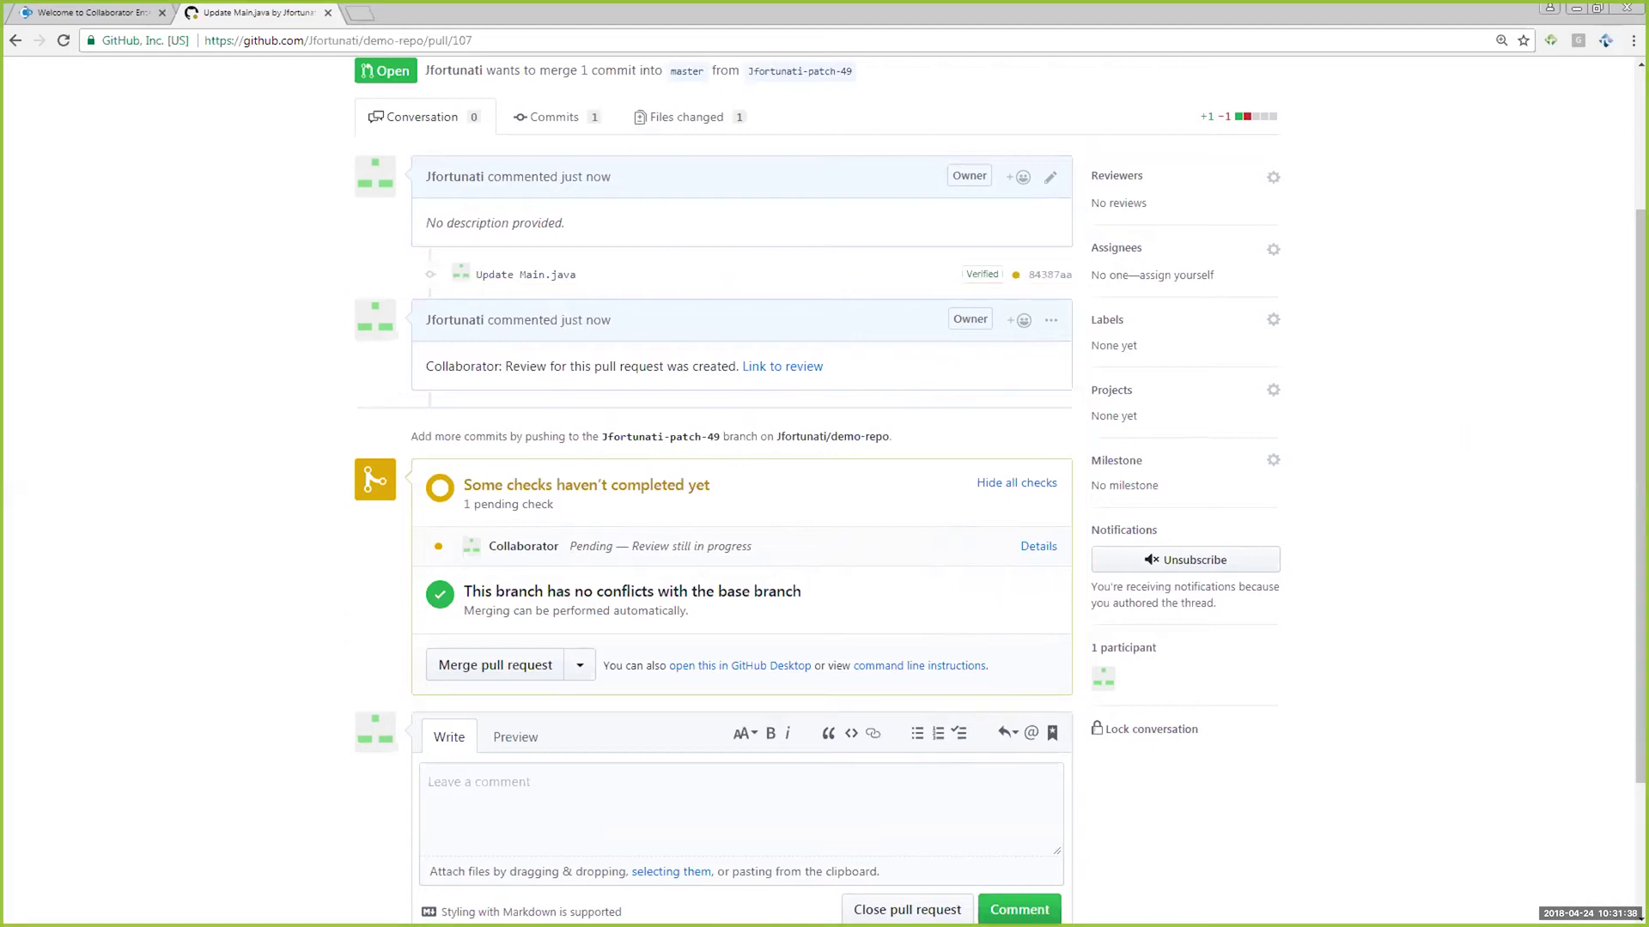
click(779, 365)
scroll(750, 352, down, 1)
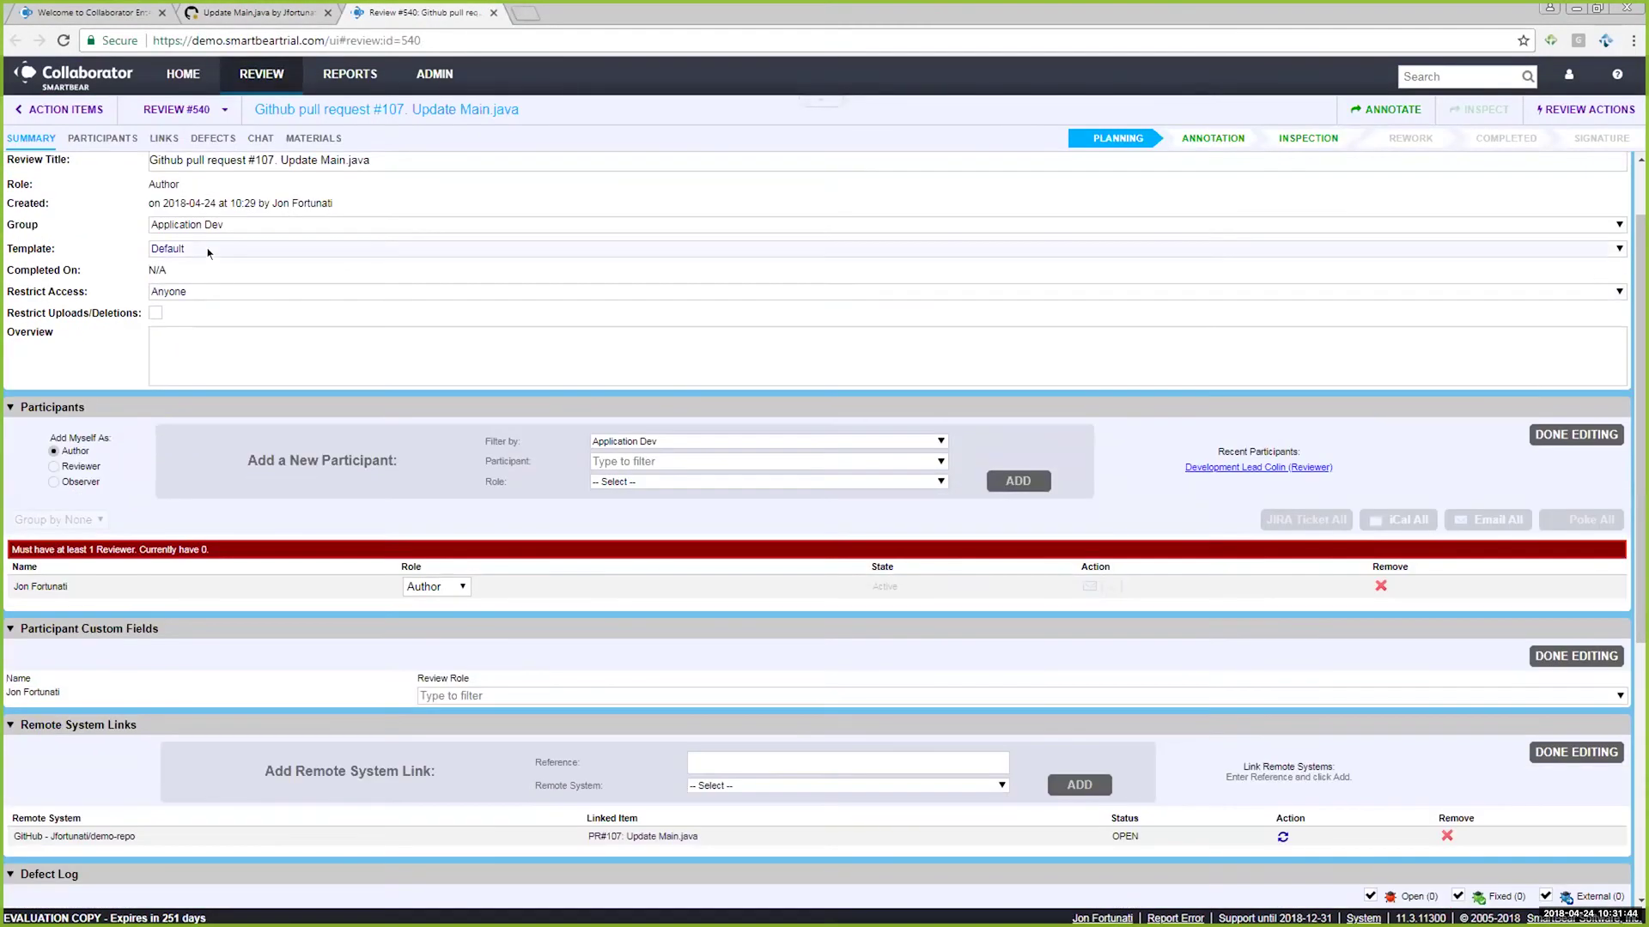
- Keep the Default template, set your own role to Author, and add the recent Development Lead participant as Reviewer
click(207, 249)
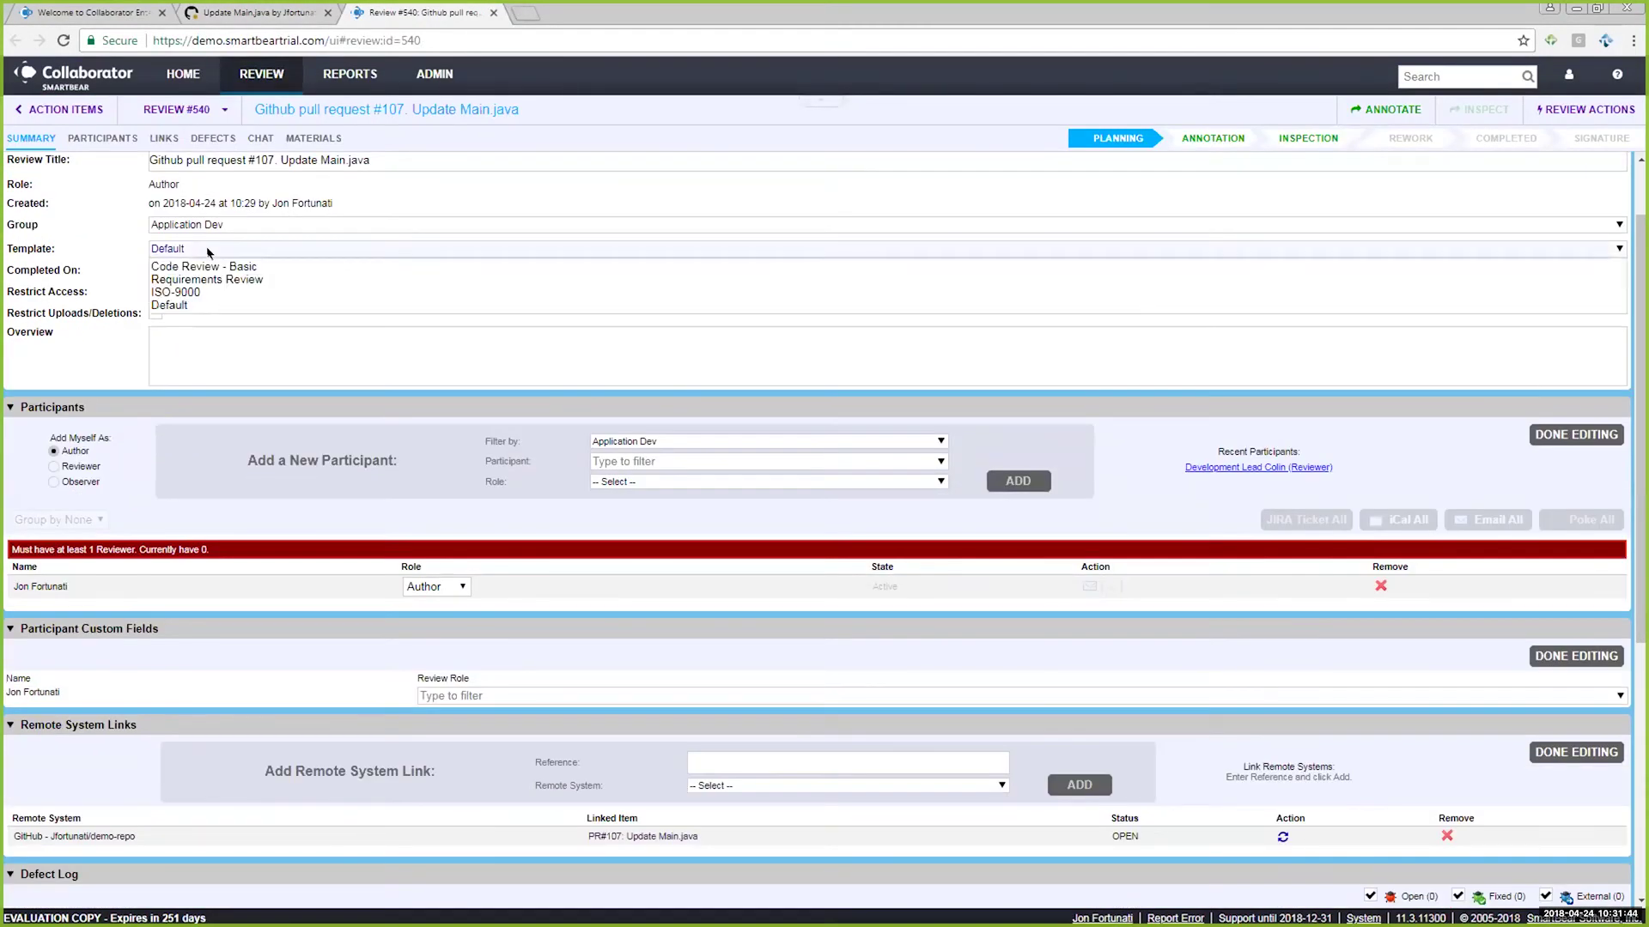
click(214, 251)
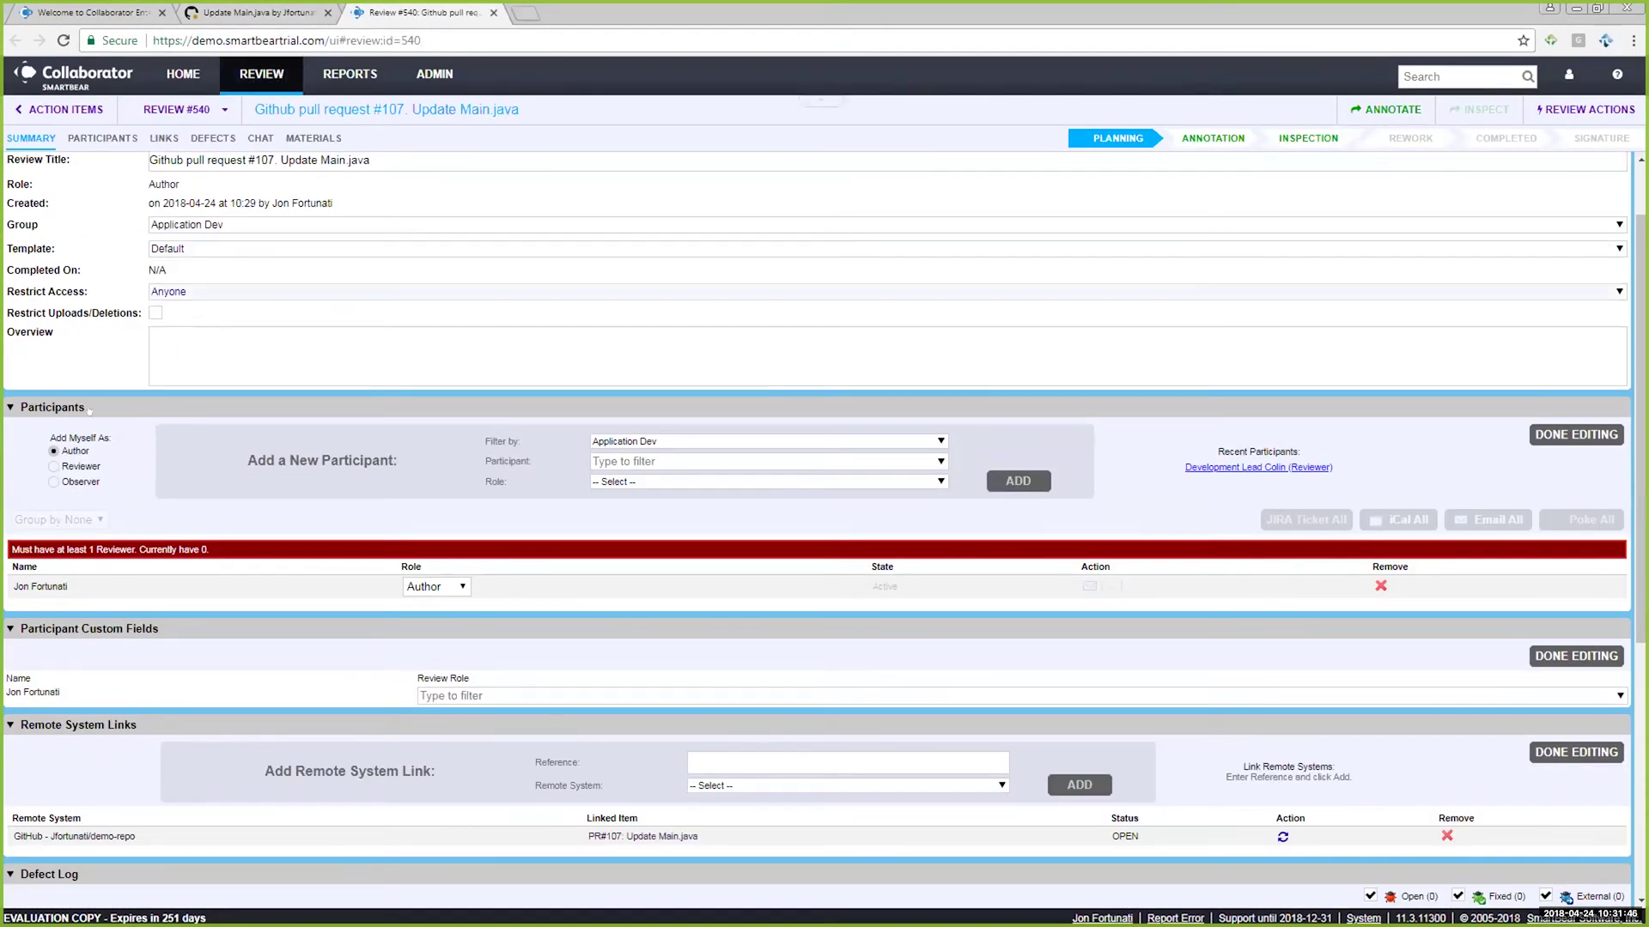
click(52, 482)
click(54, 451)
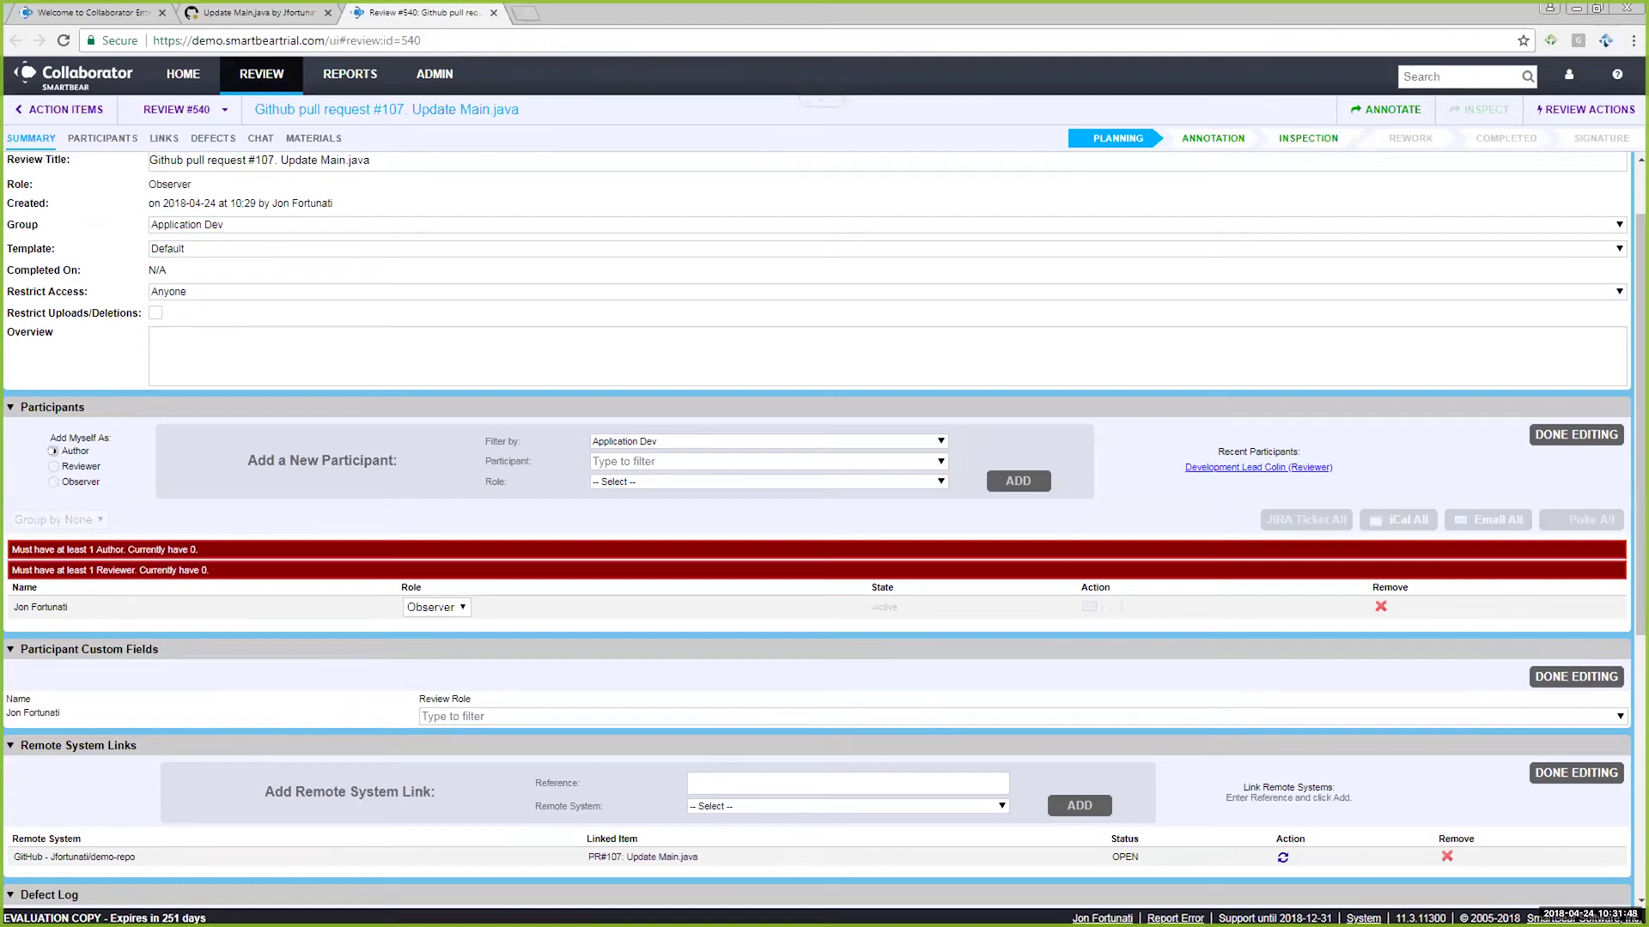
click(1234, 468)
- Send the pull request review on to the Inspection phase and look over its participants and linked items
scroll(824, 515, down, 5)
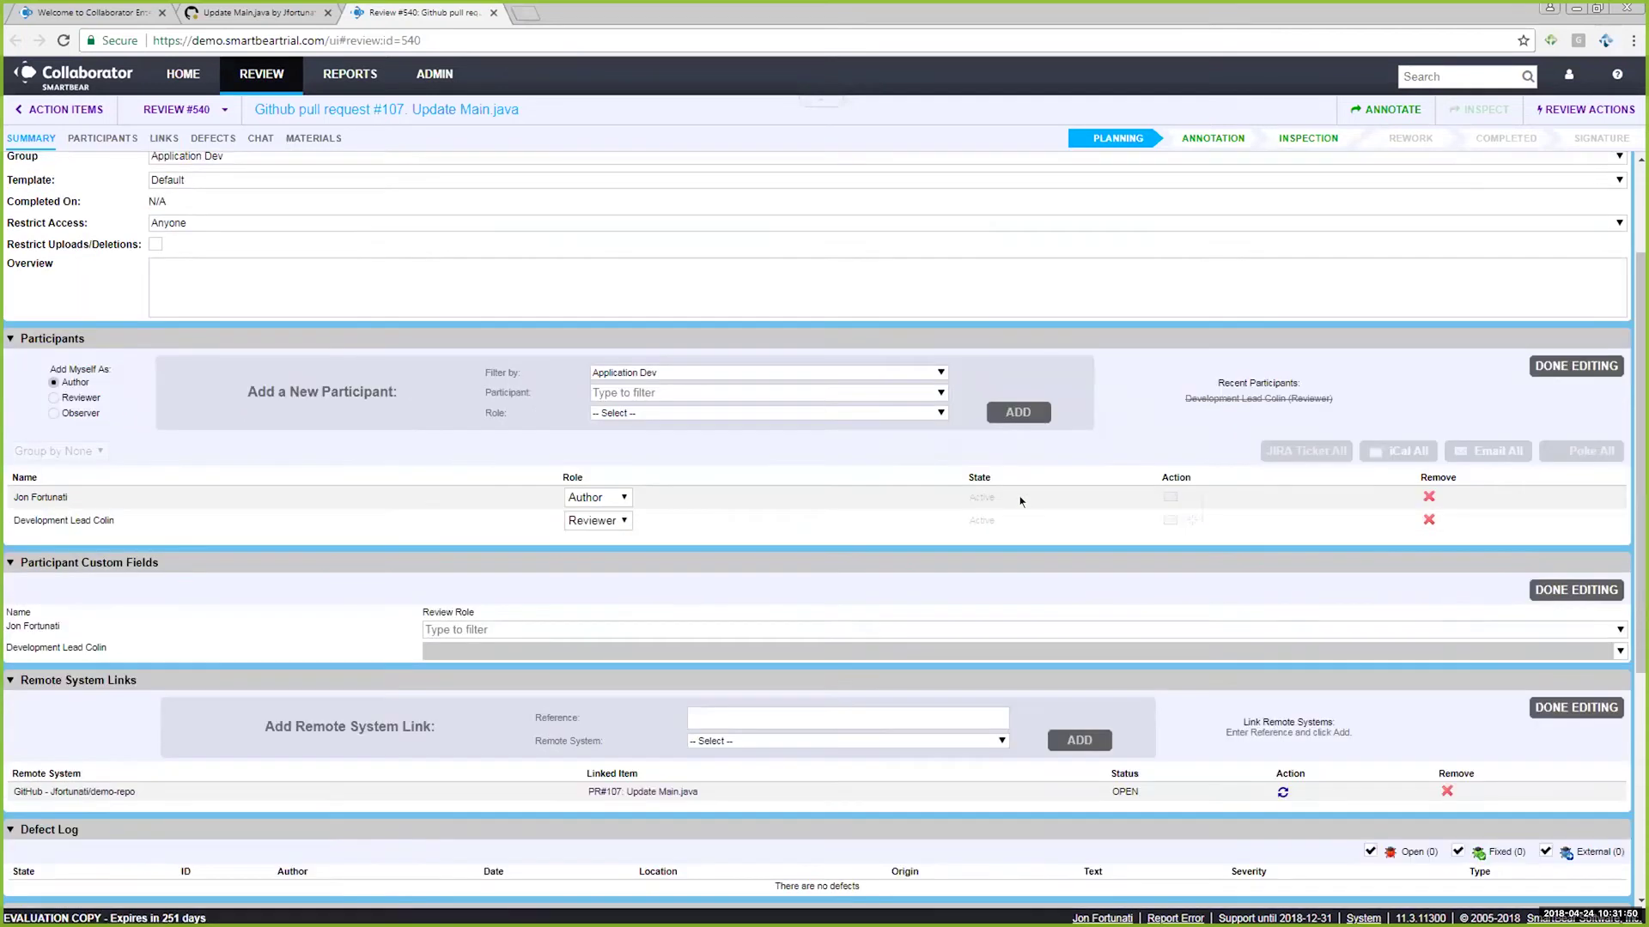
click(131, 705)
click(131, 704)
scroll(1503, 227, up, 1)
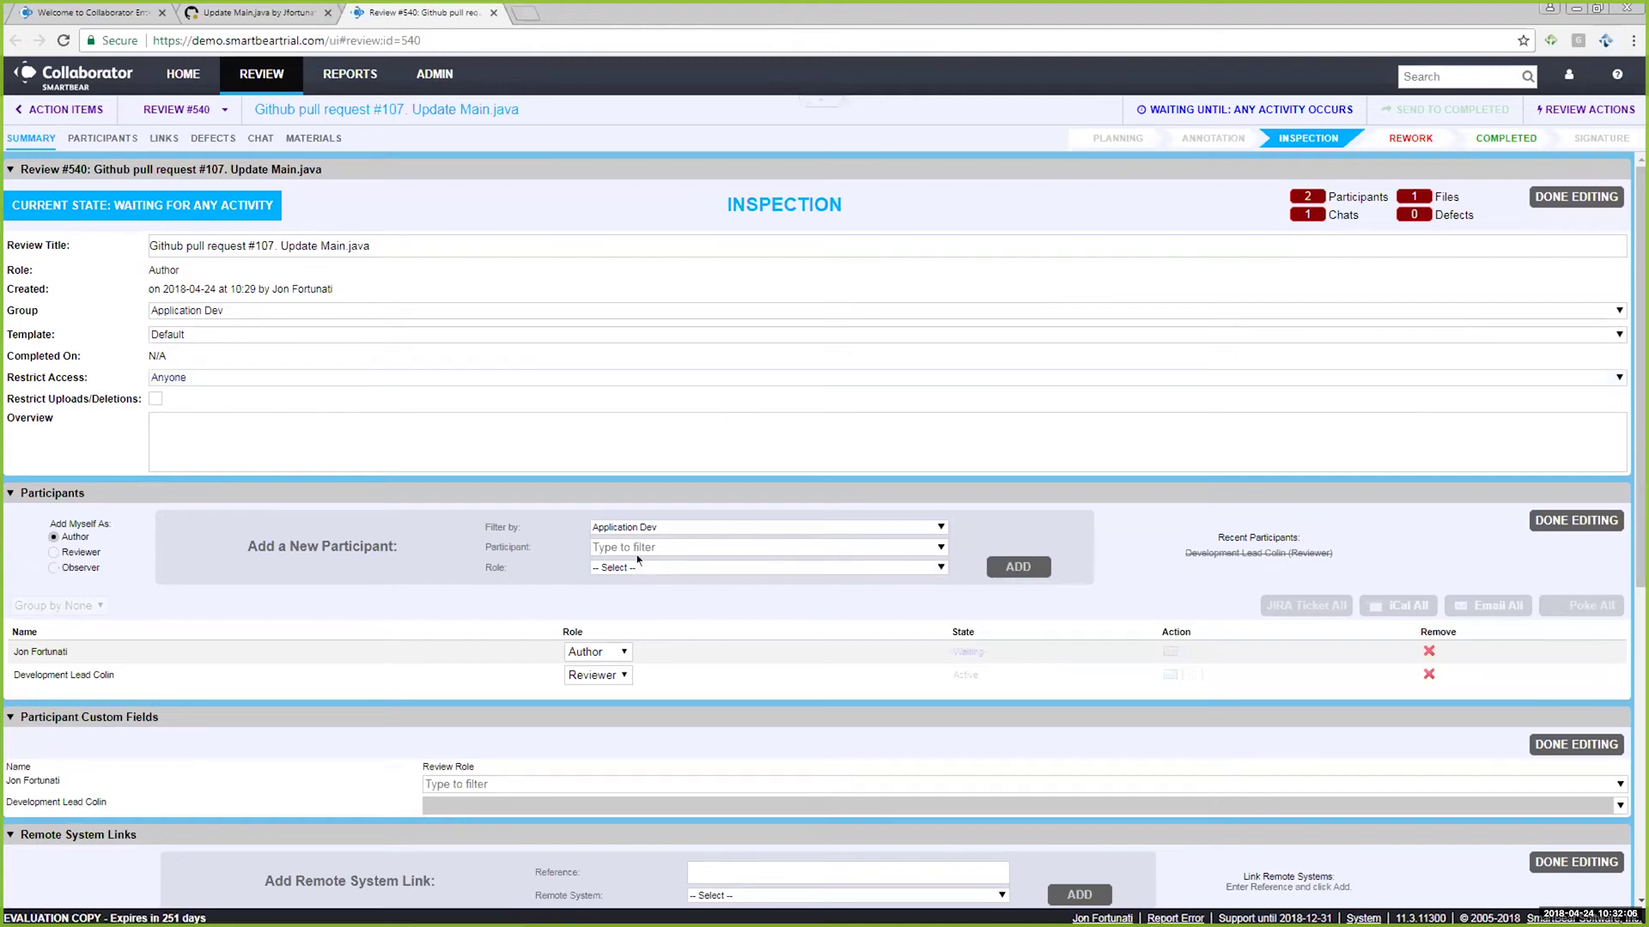
scroll(400, 539, down, 2)
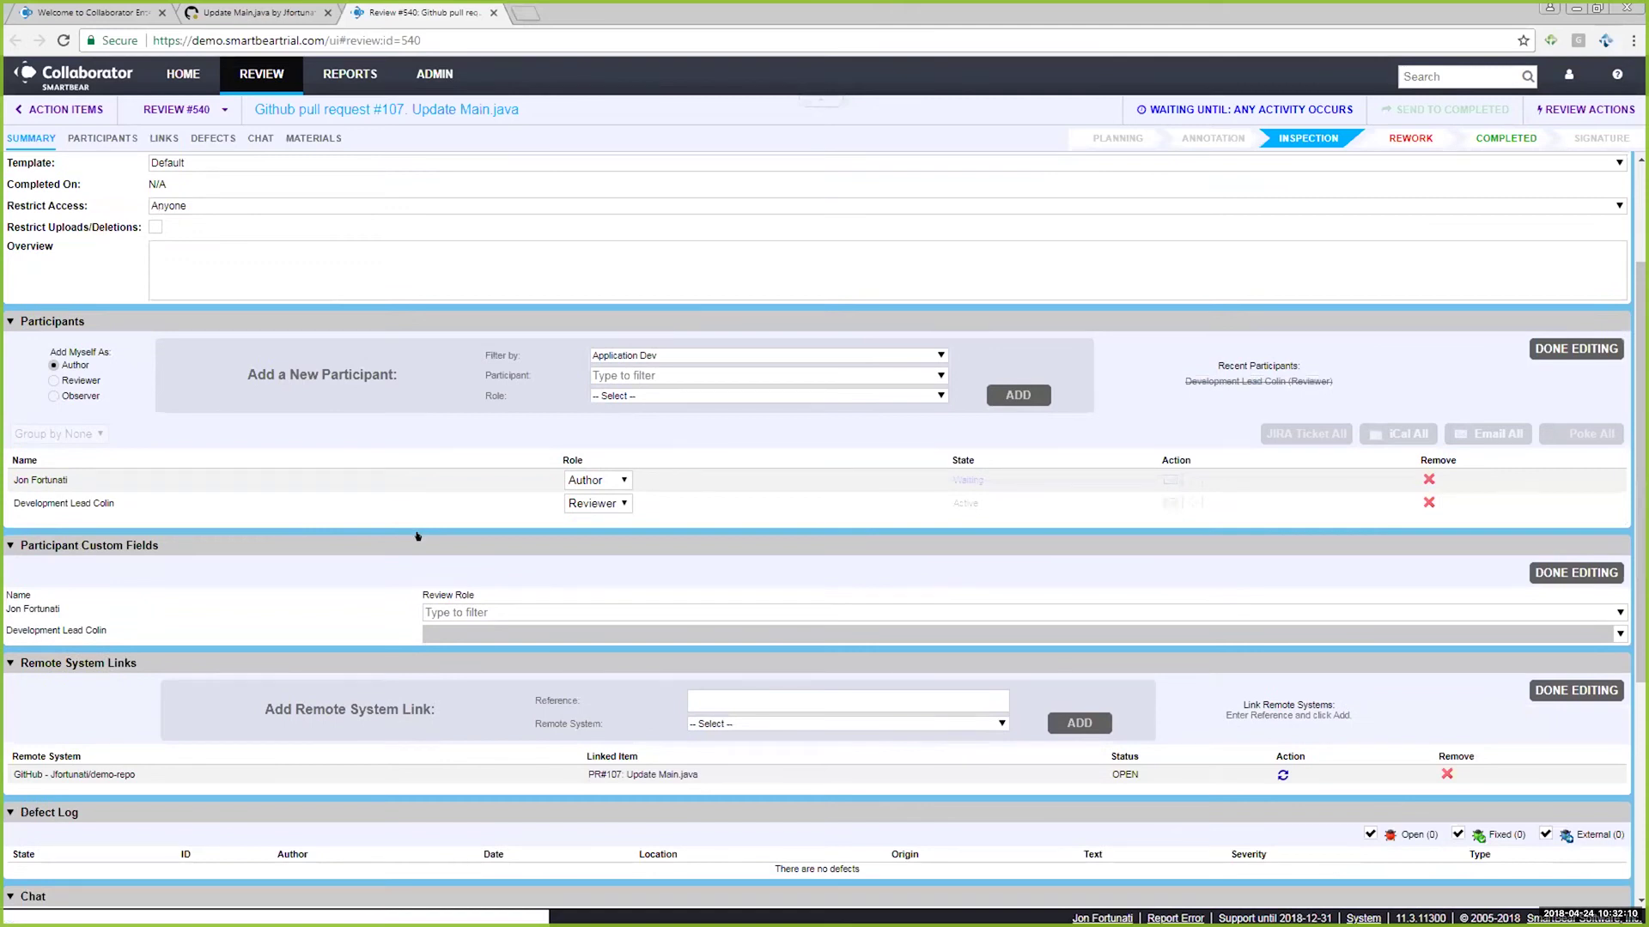
- In the Collaborator client, add the modified main.java from the fibonacci-demo Subversion configuration to a new review titled "Demo Review"
scroll(417, 536, up, 2)
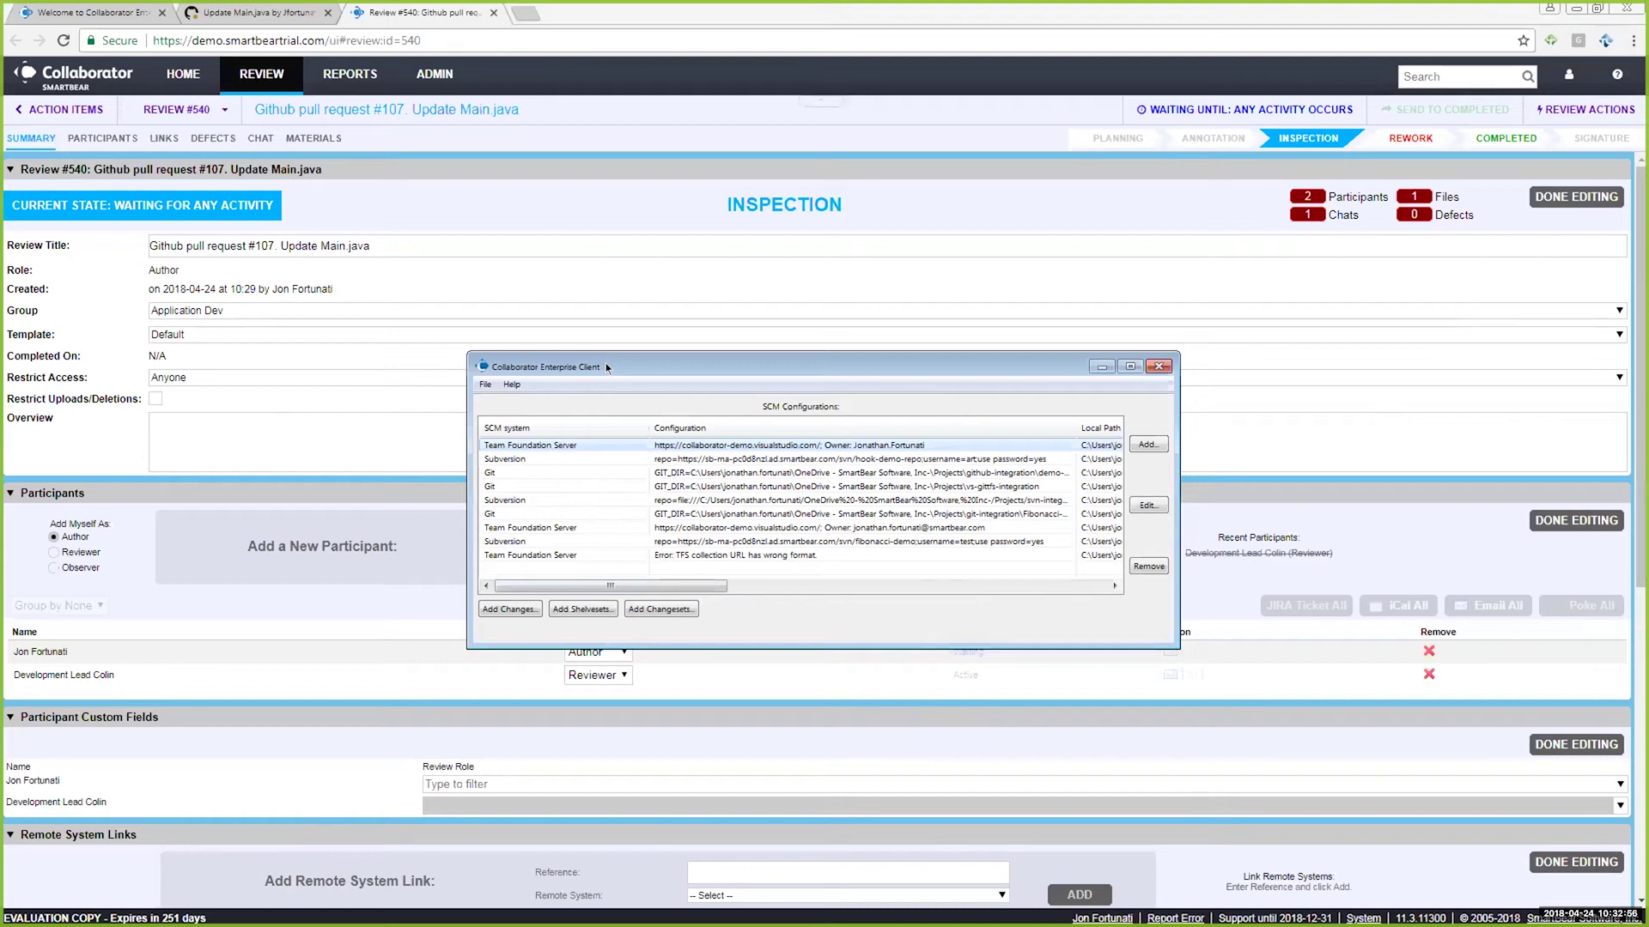
drag(605, 366, 723, 293)
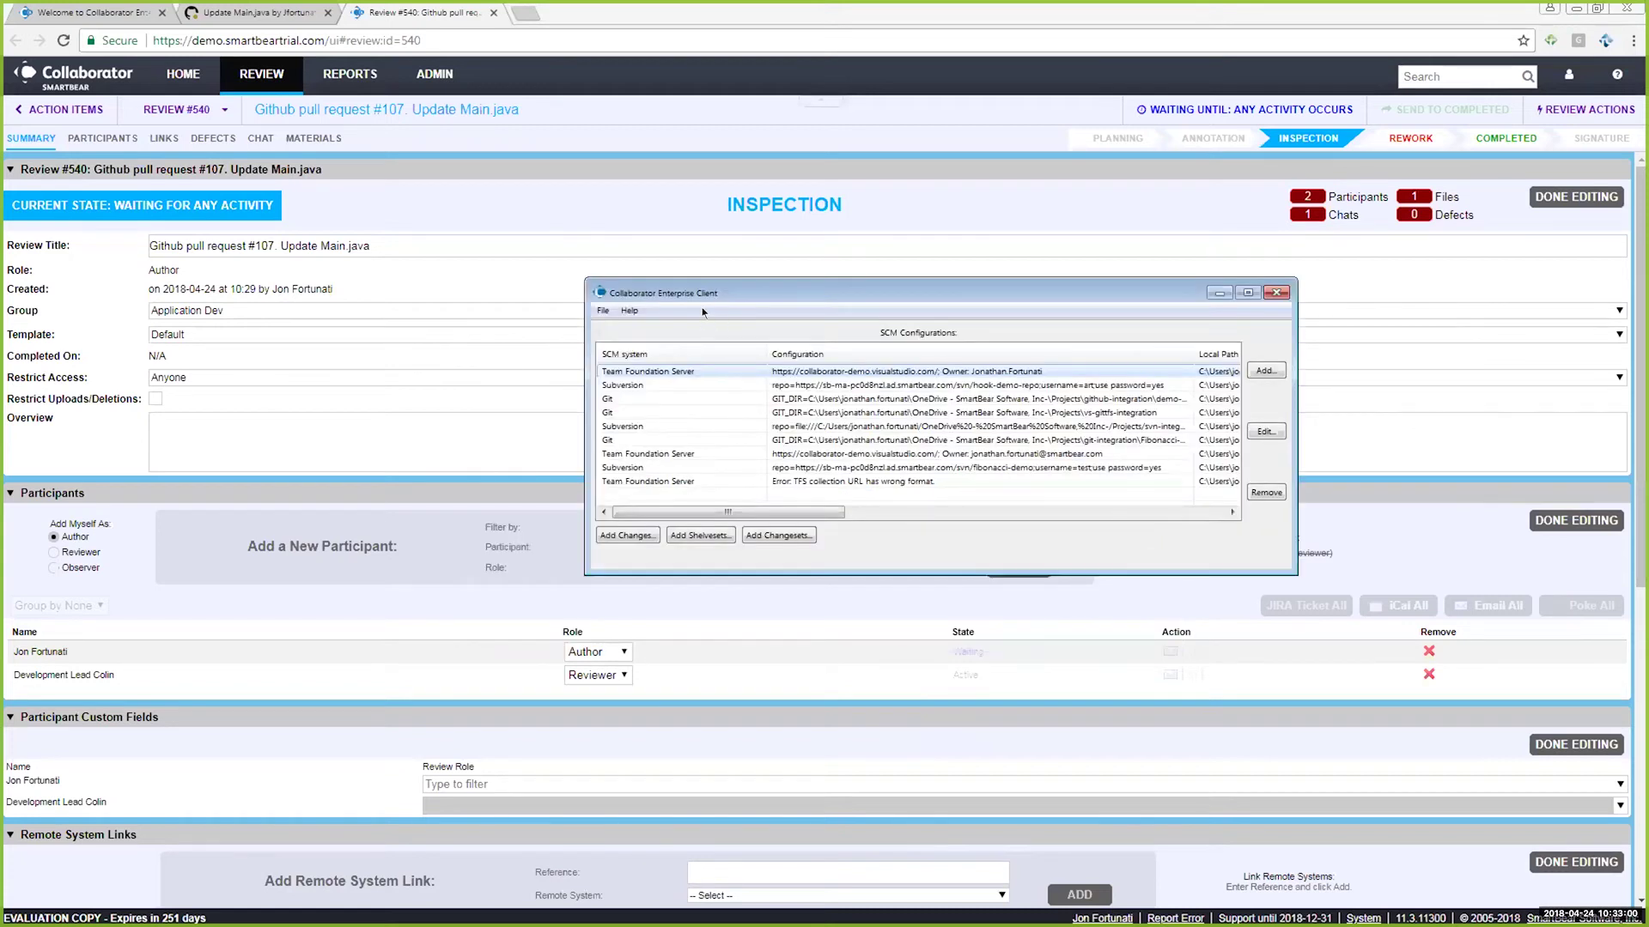
click(652, 468)
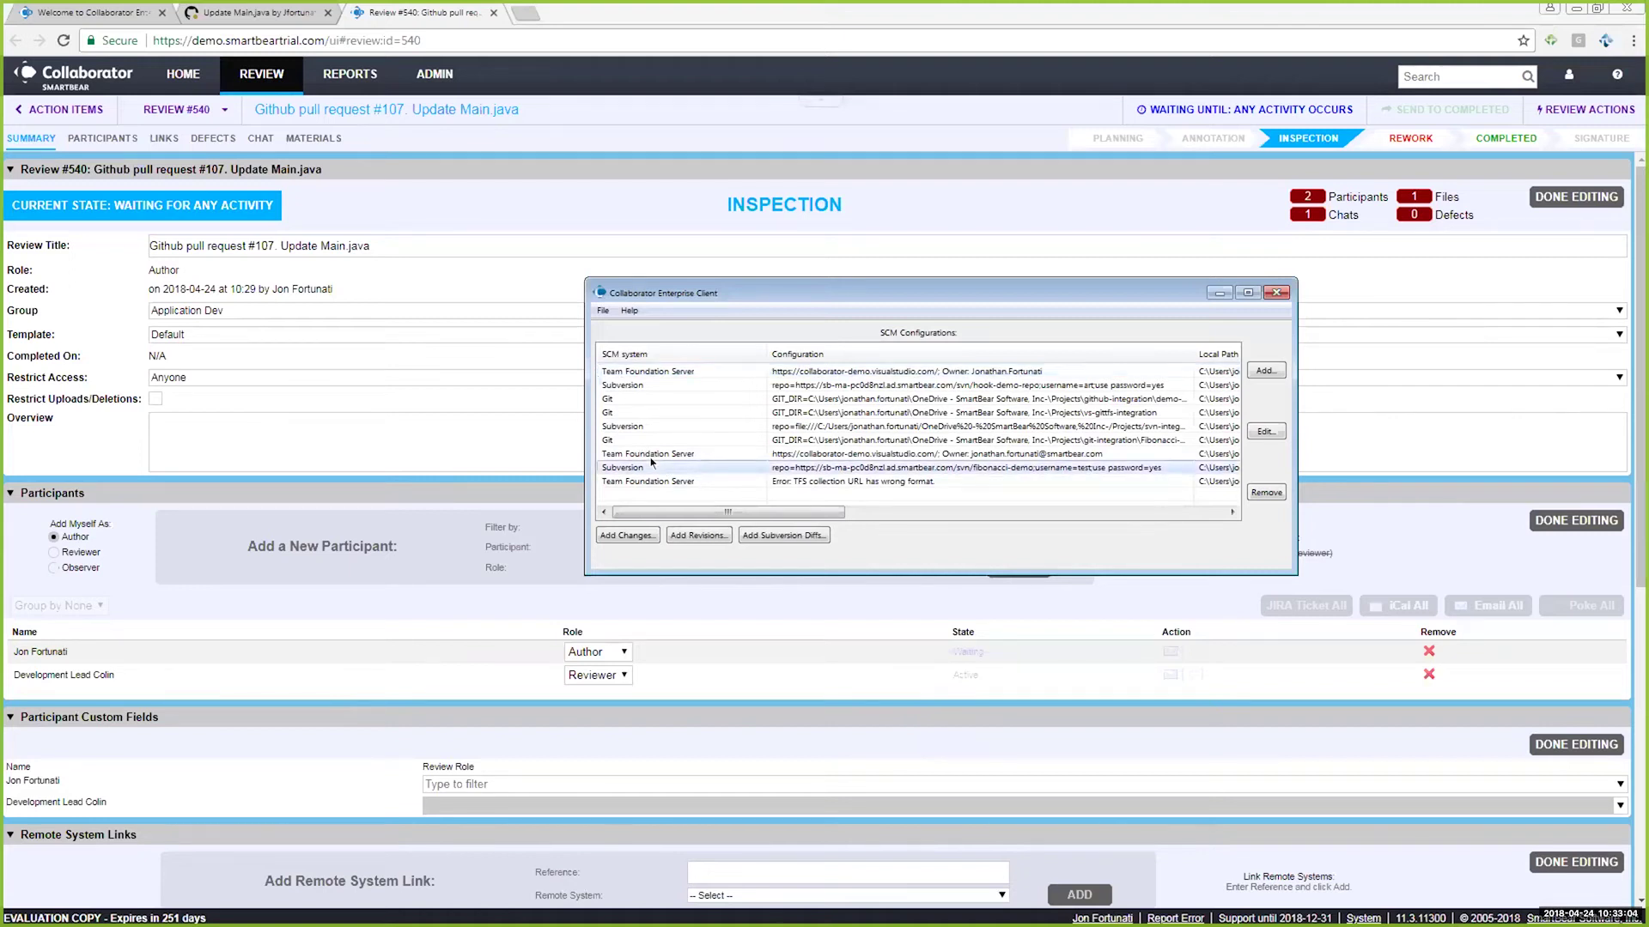
click(627, 535)
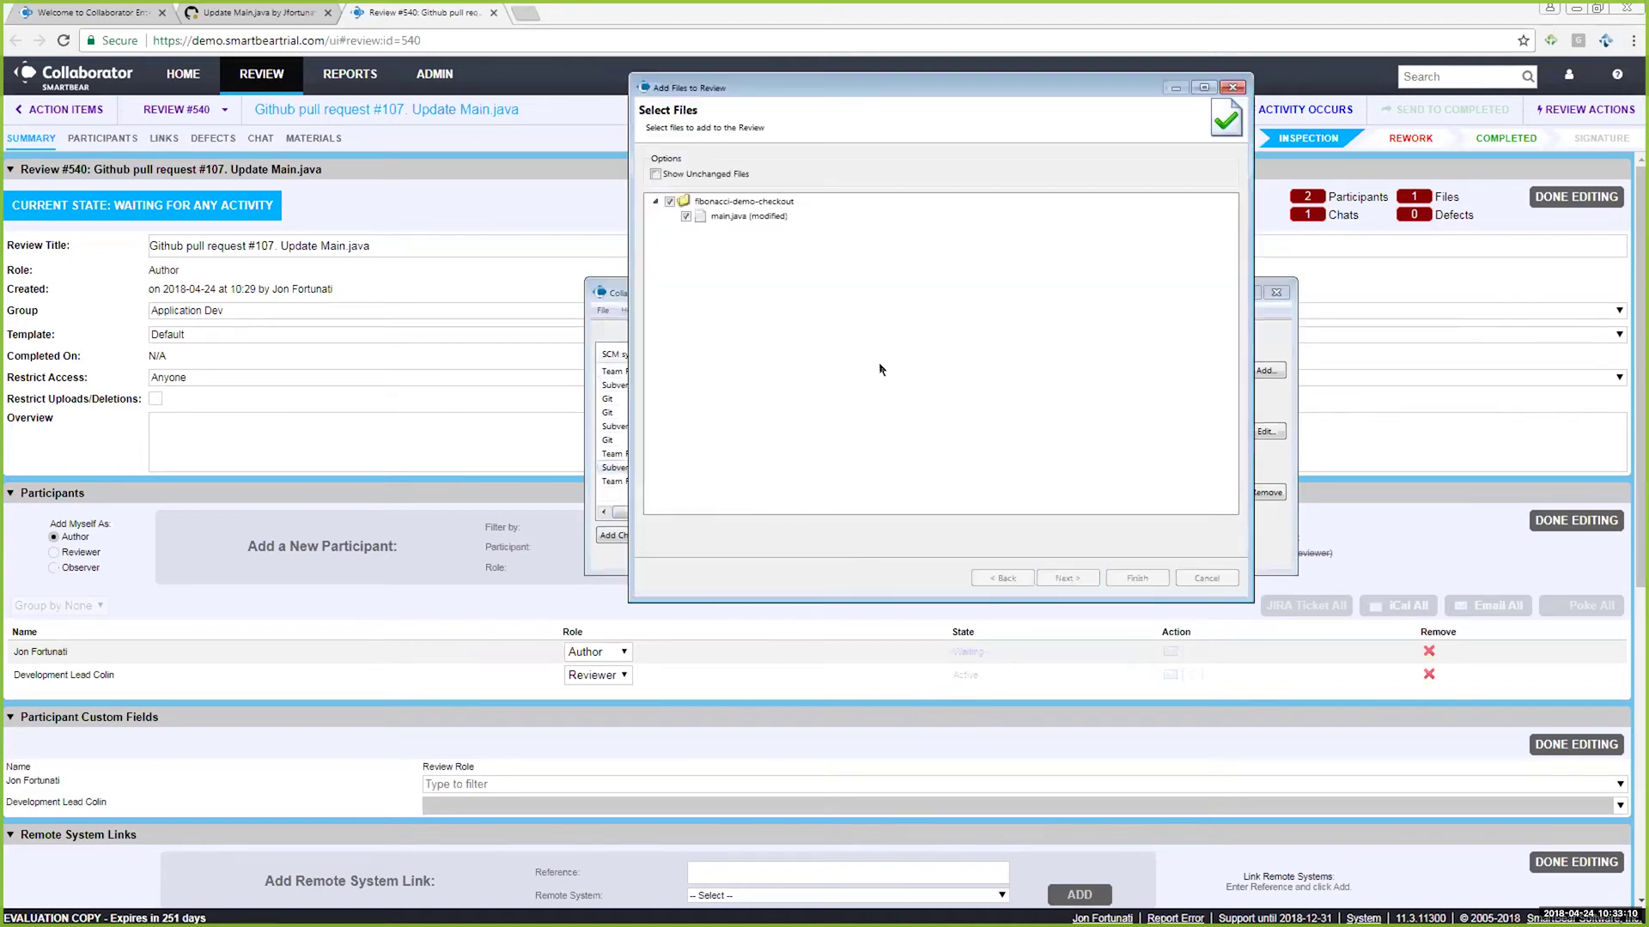
click(1065, 578)
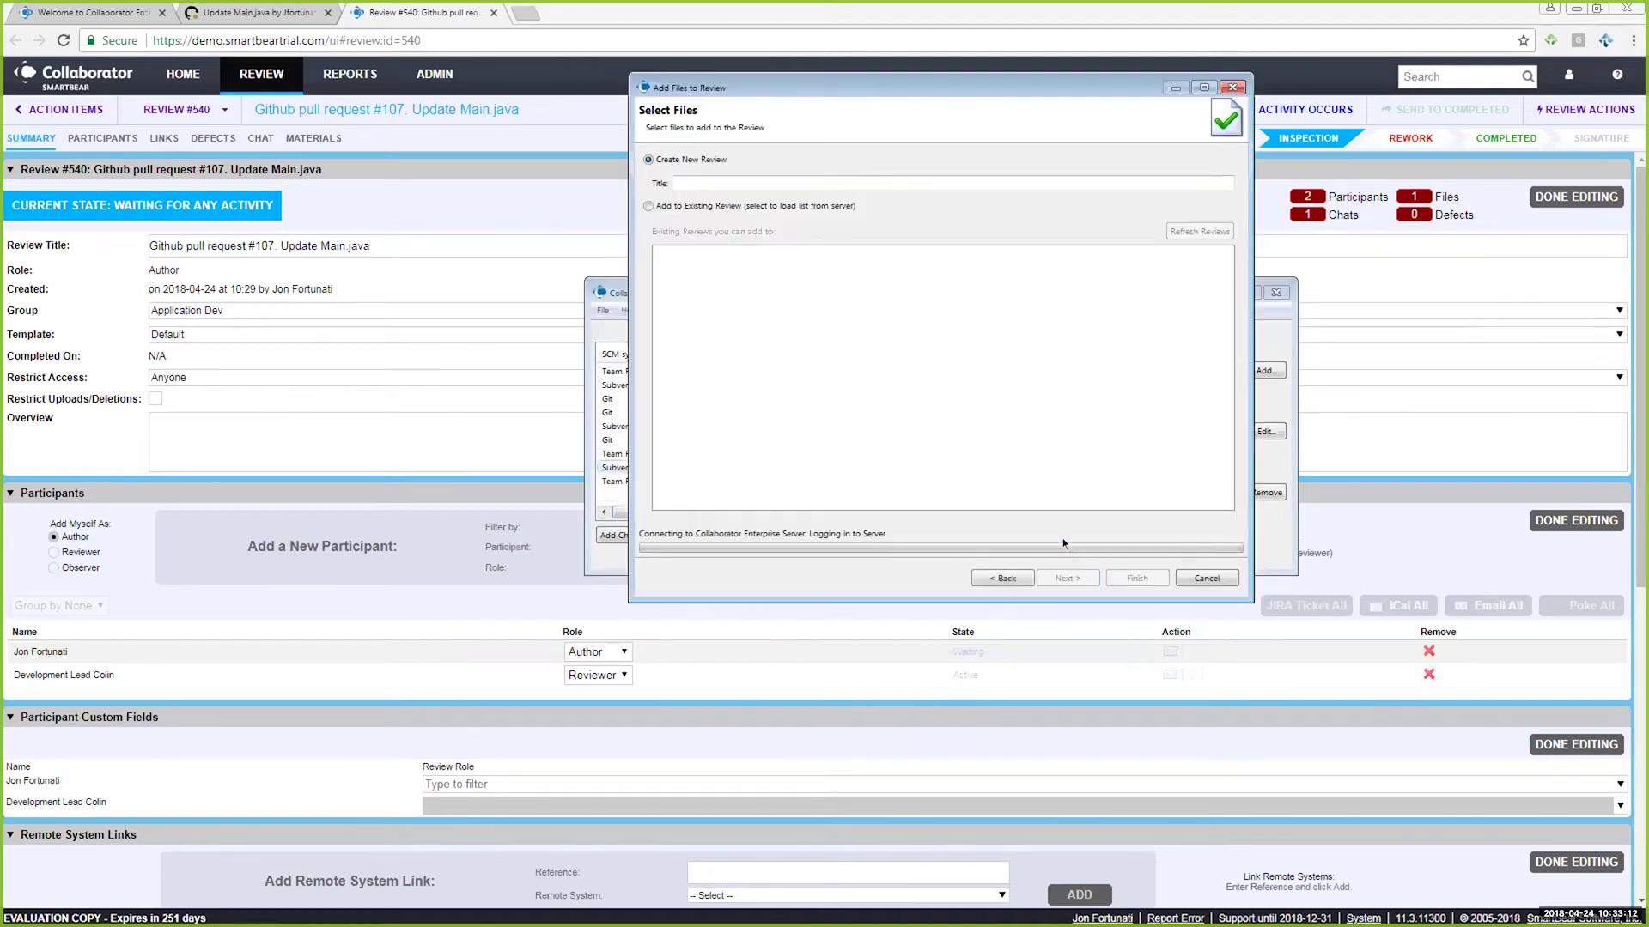
click(749, 186)
text(Demo Review)
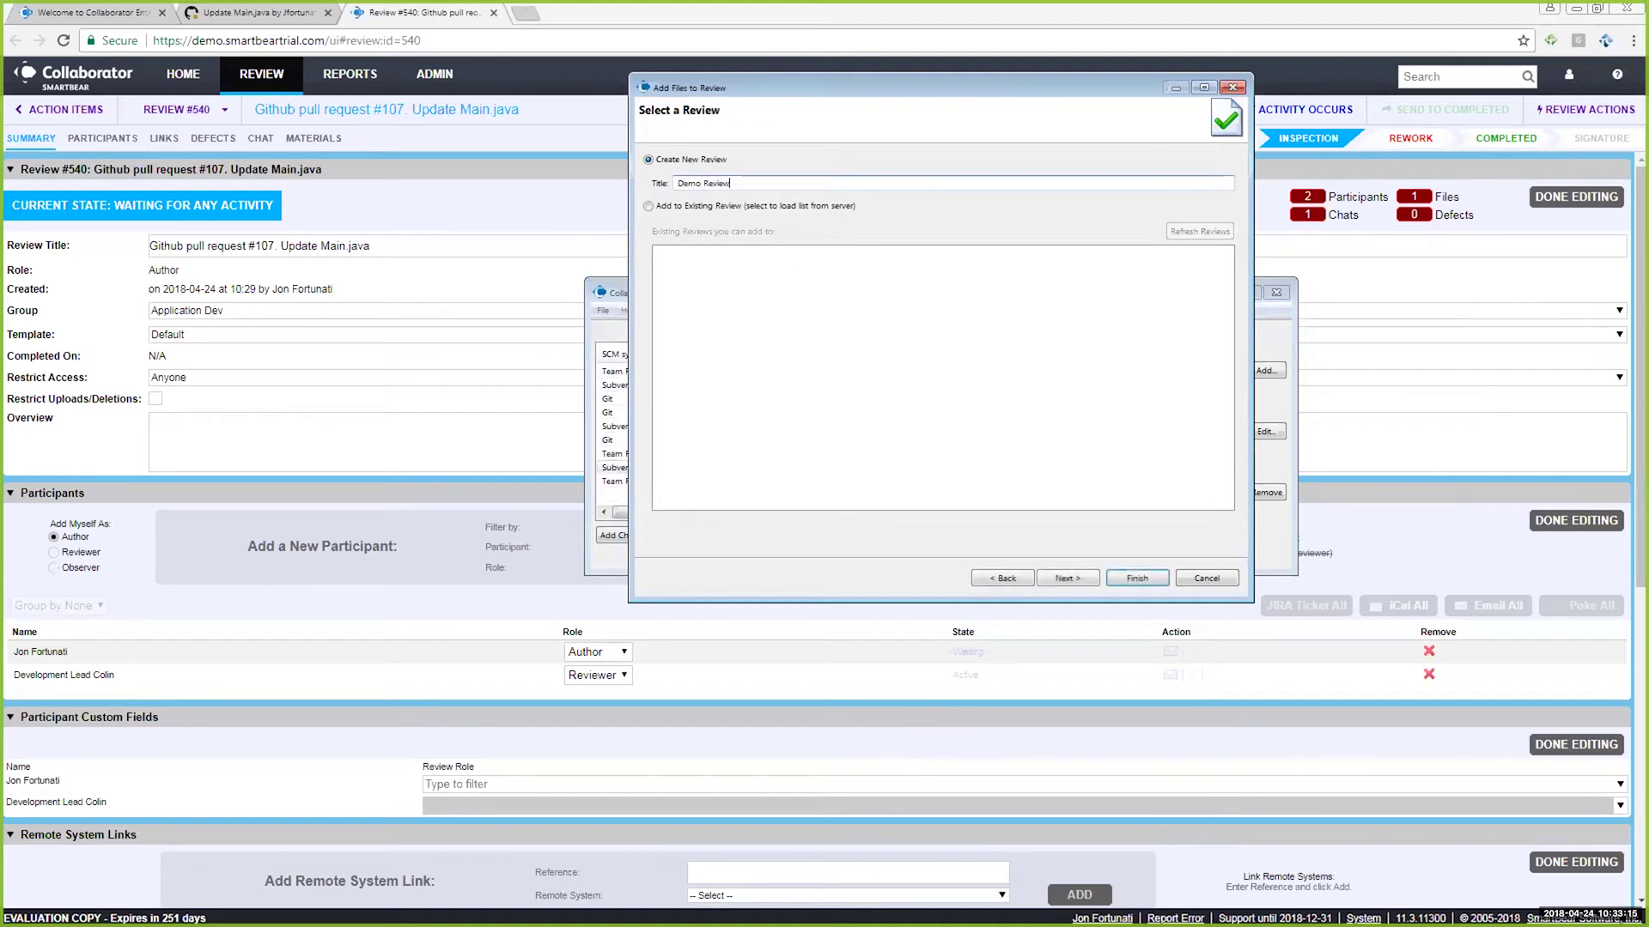
click(1133, 578)
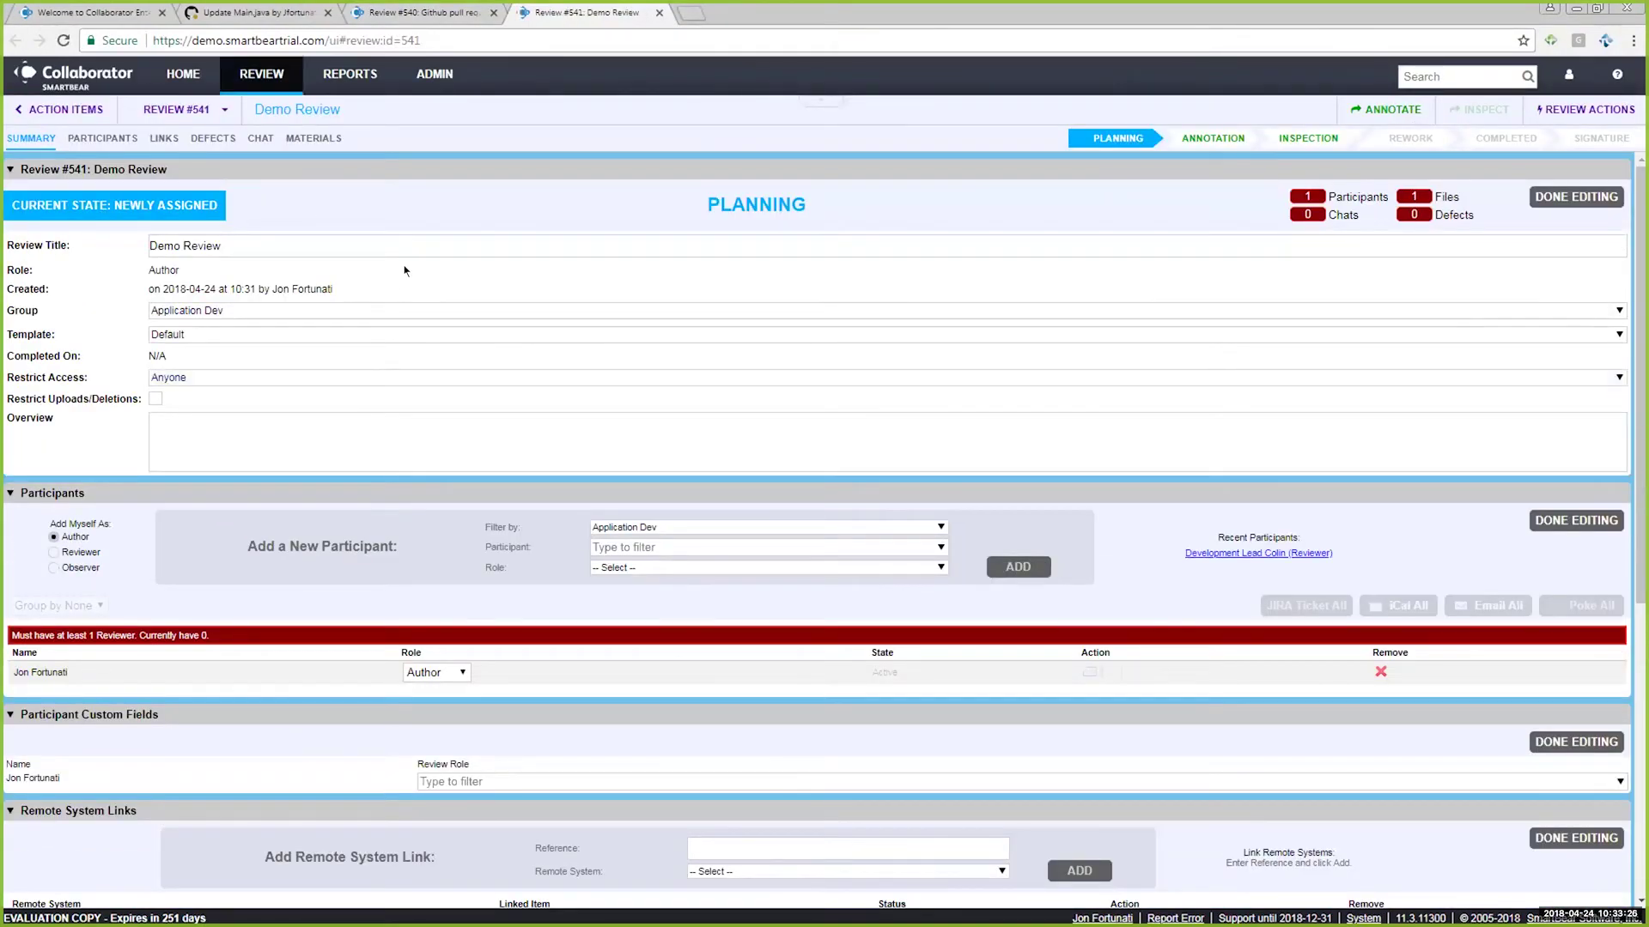
- Change the Demo Review's template to Code Review - Basic and accept the template change
scroll(404, 271, down, 1)
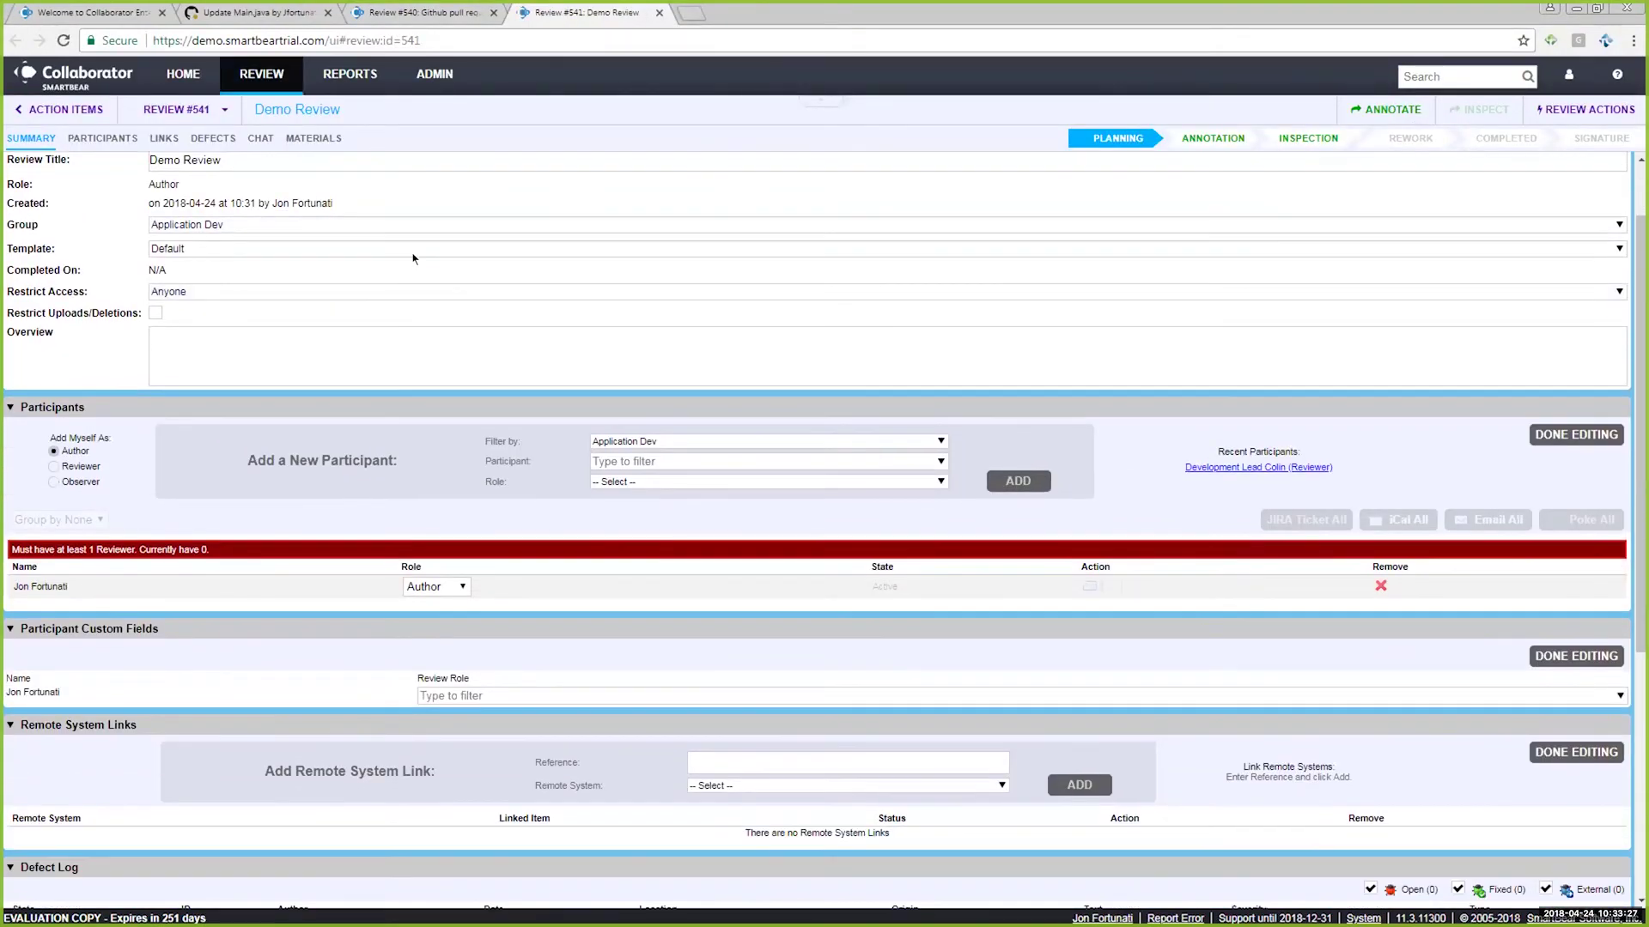
click(199, 248)
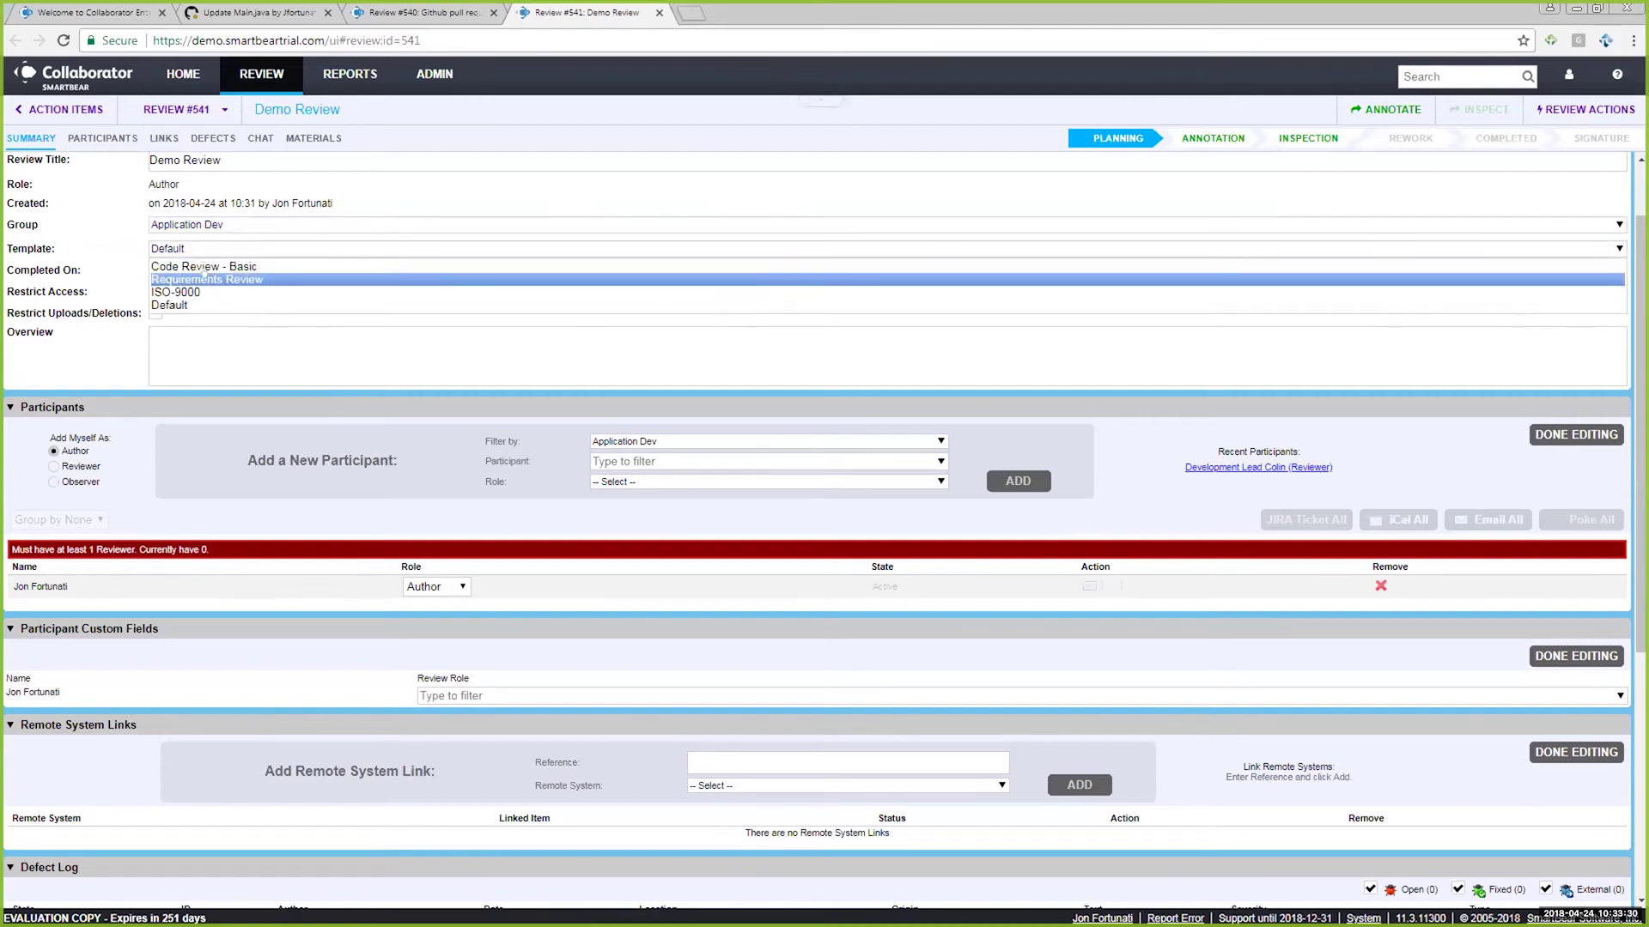
click(214, 267)
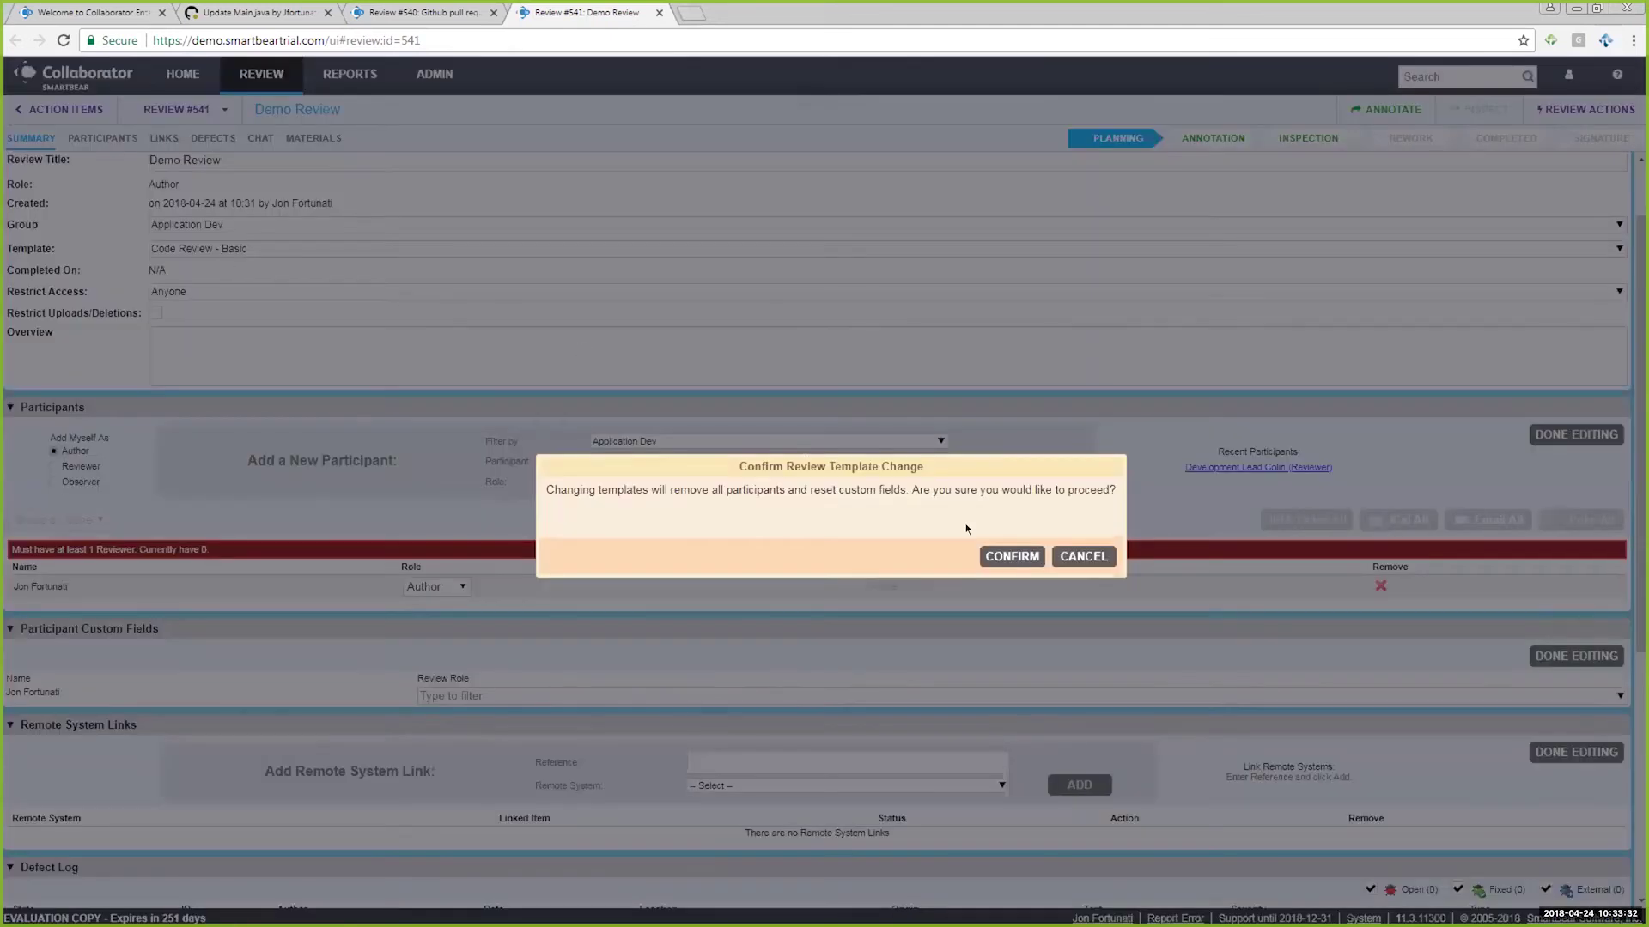
click(1021, 557)
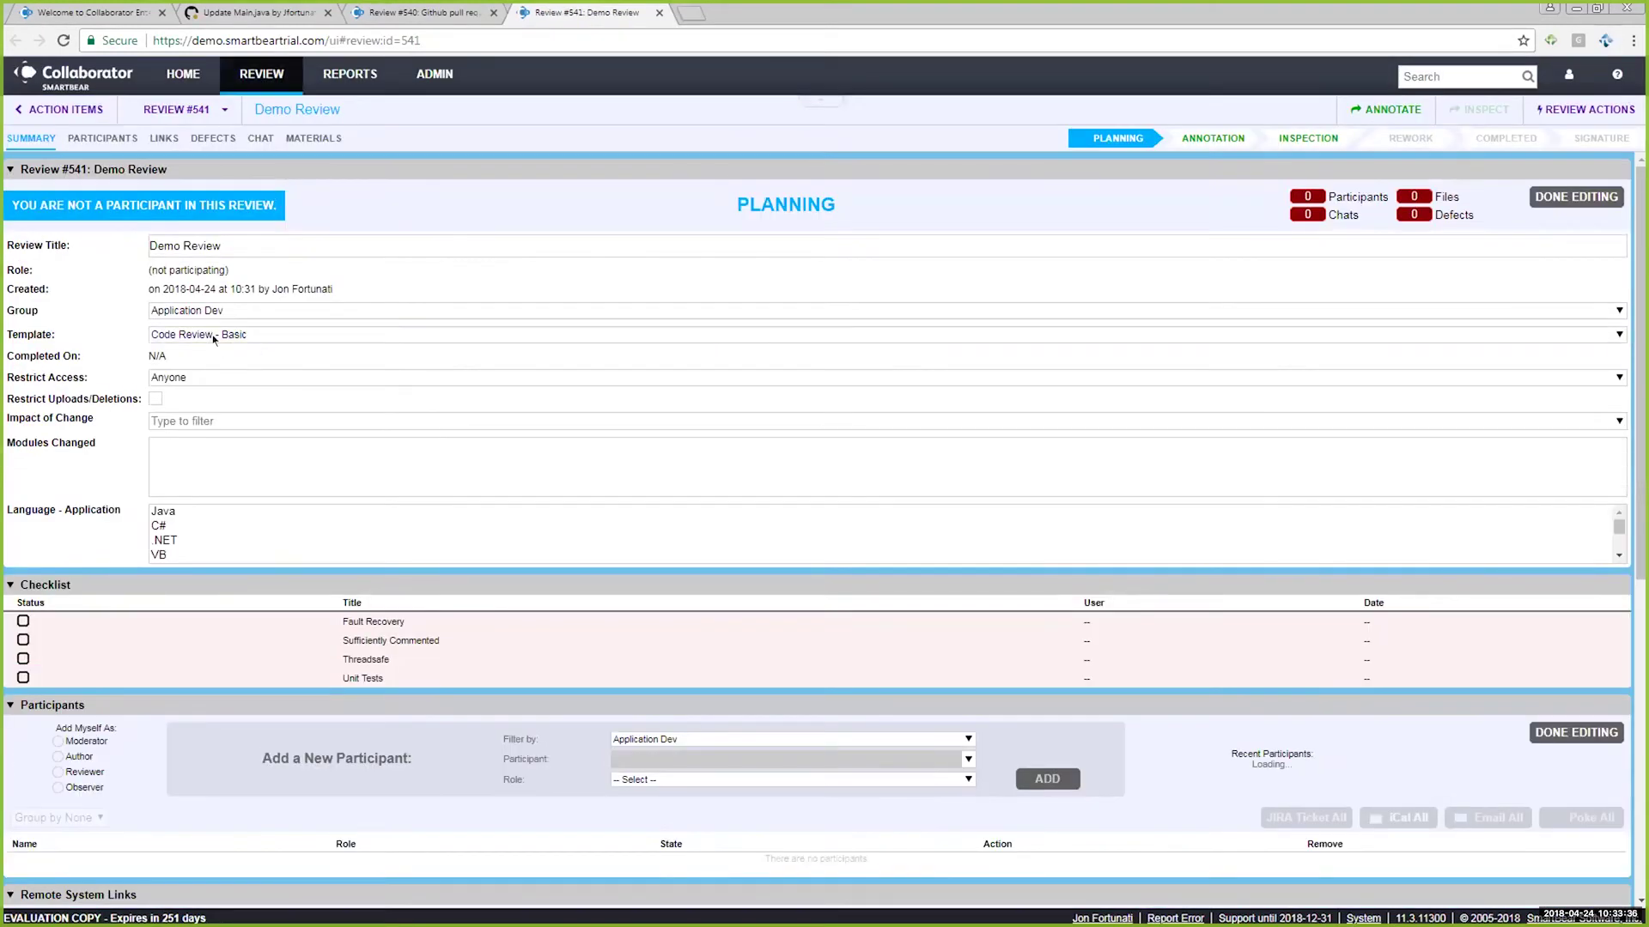
- Switch the Demo Review's template back to Default and accept the change
click(222, 335)
click(189, 386)
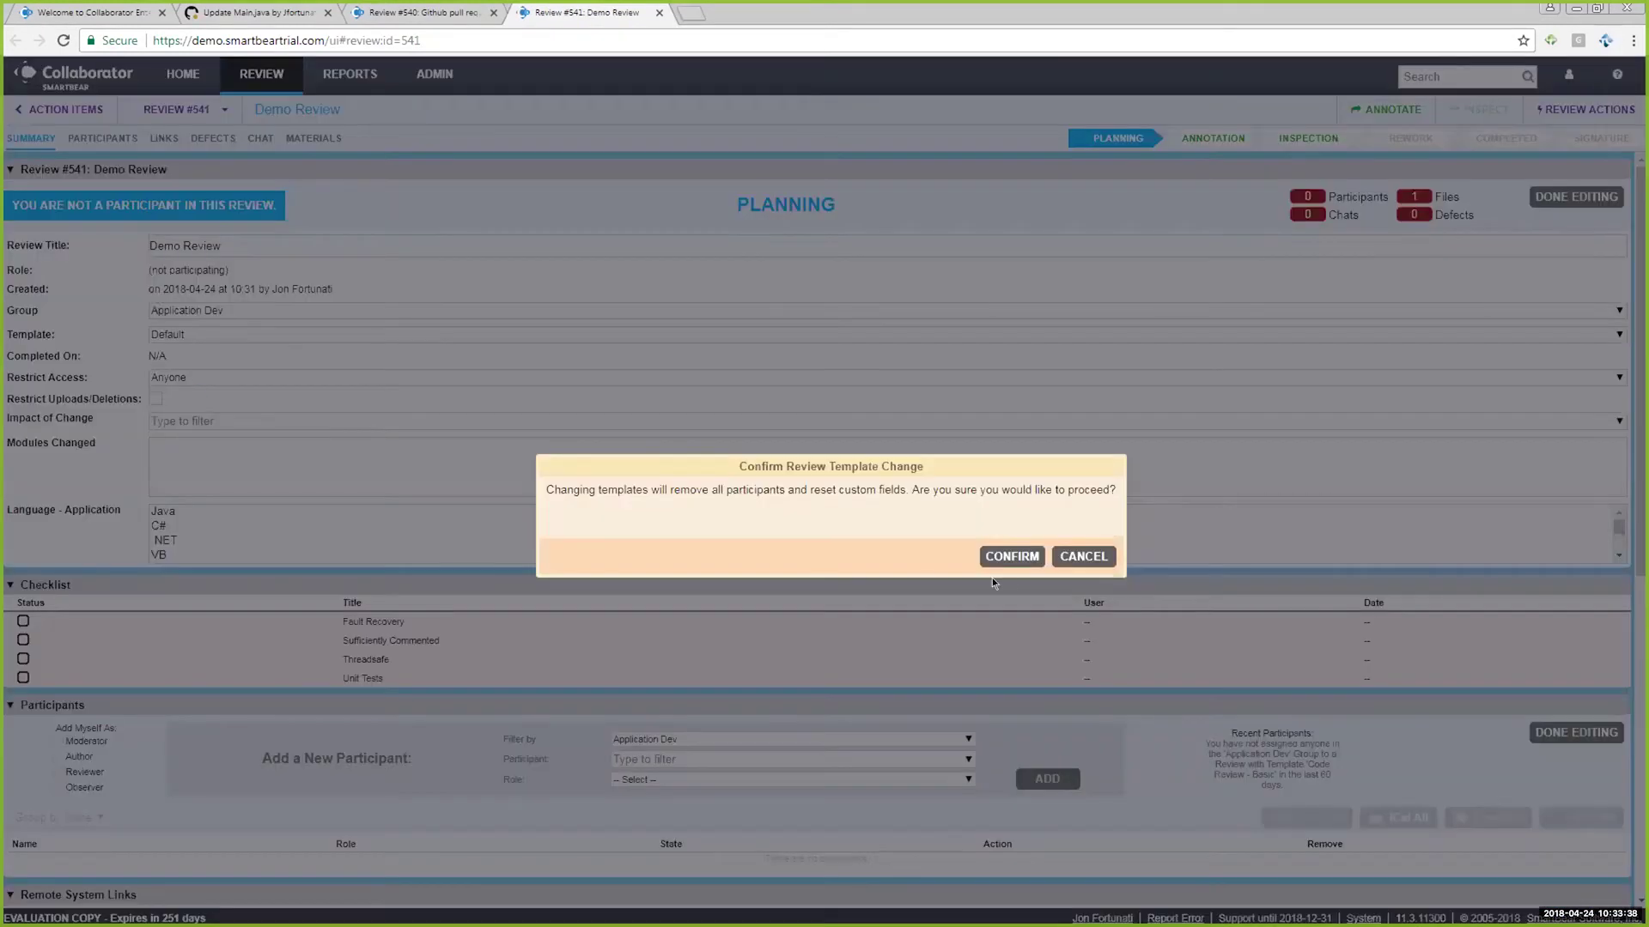
click(1011, 556)
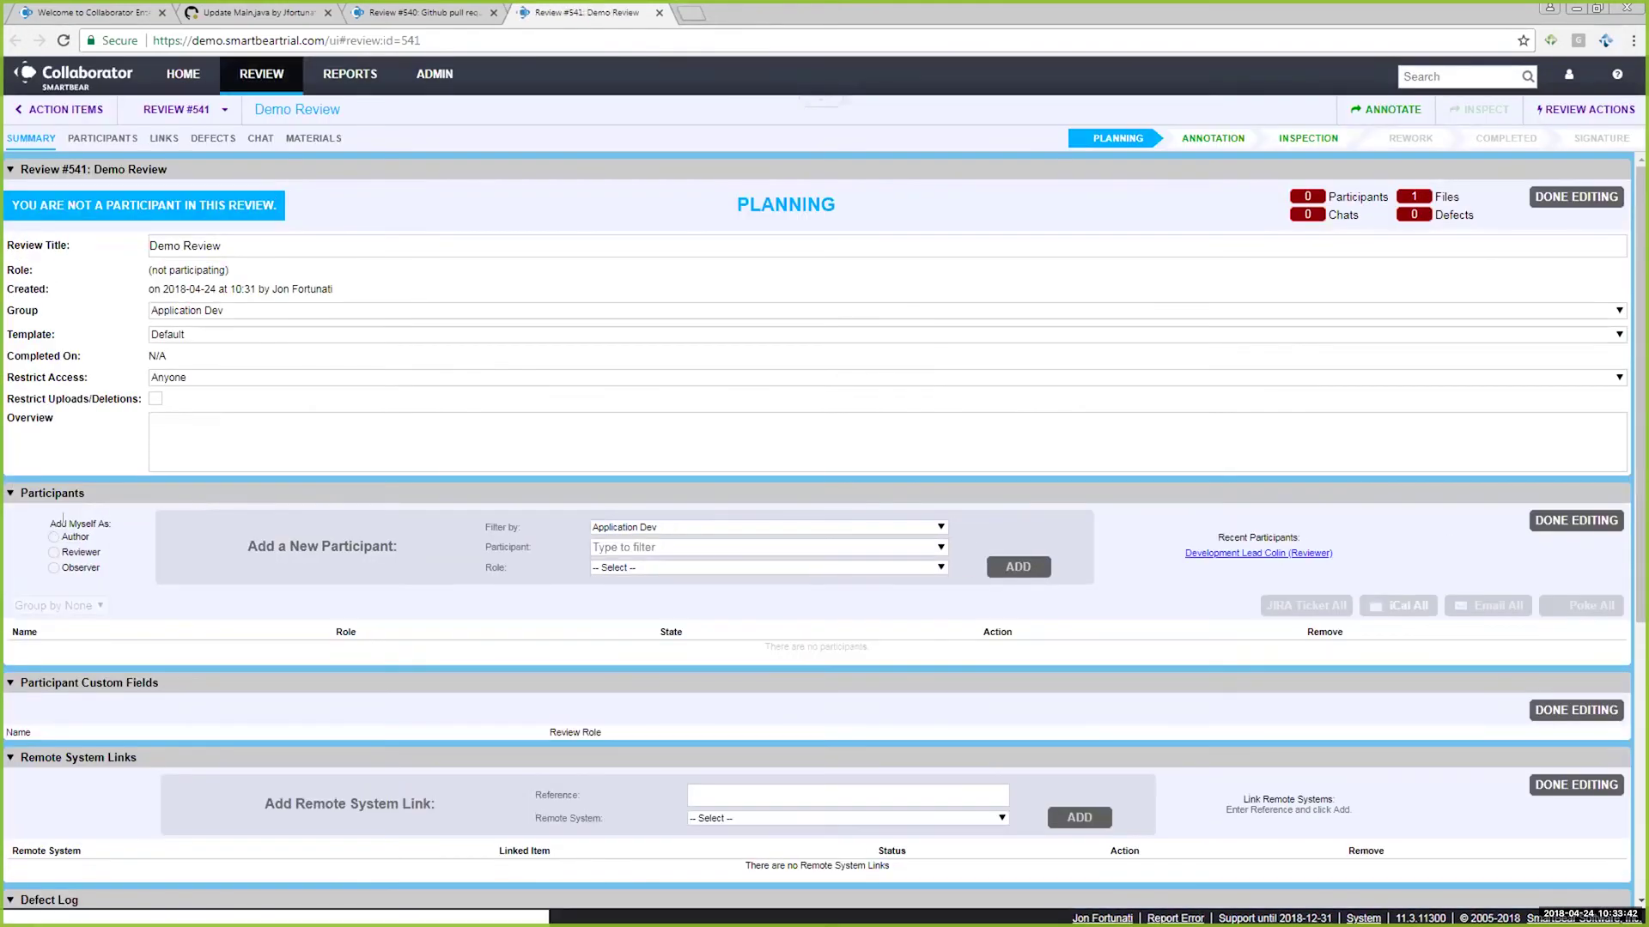
- Add yourself as Author and the recent Development Lead participant as Reviewer on the Demo Review
click(53, 536)
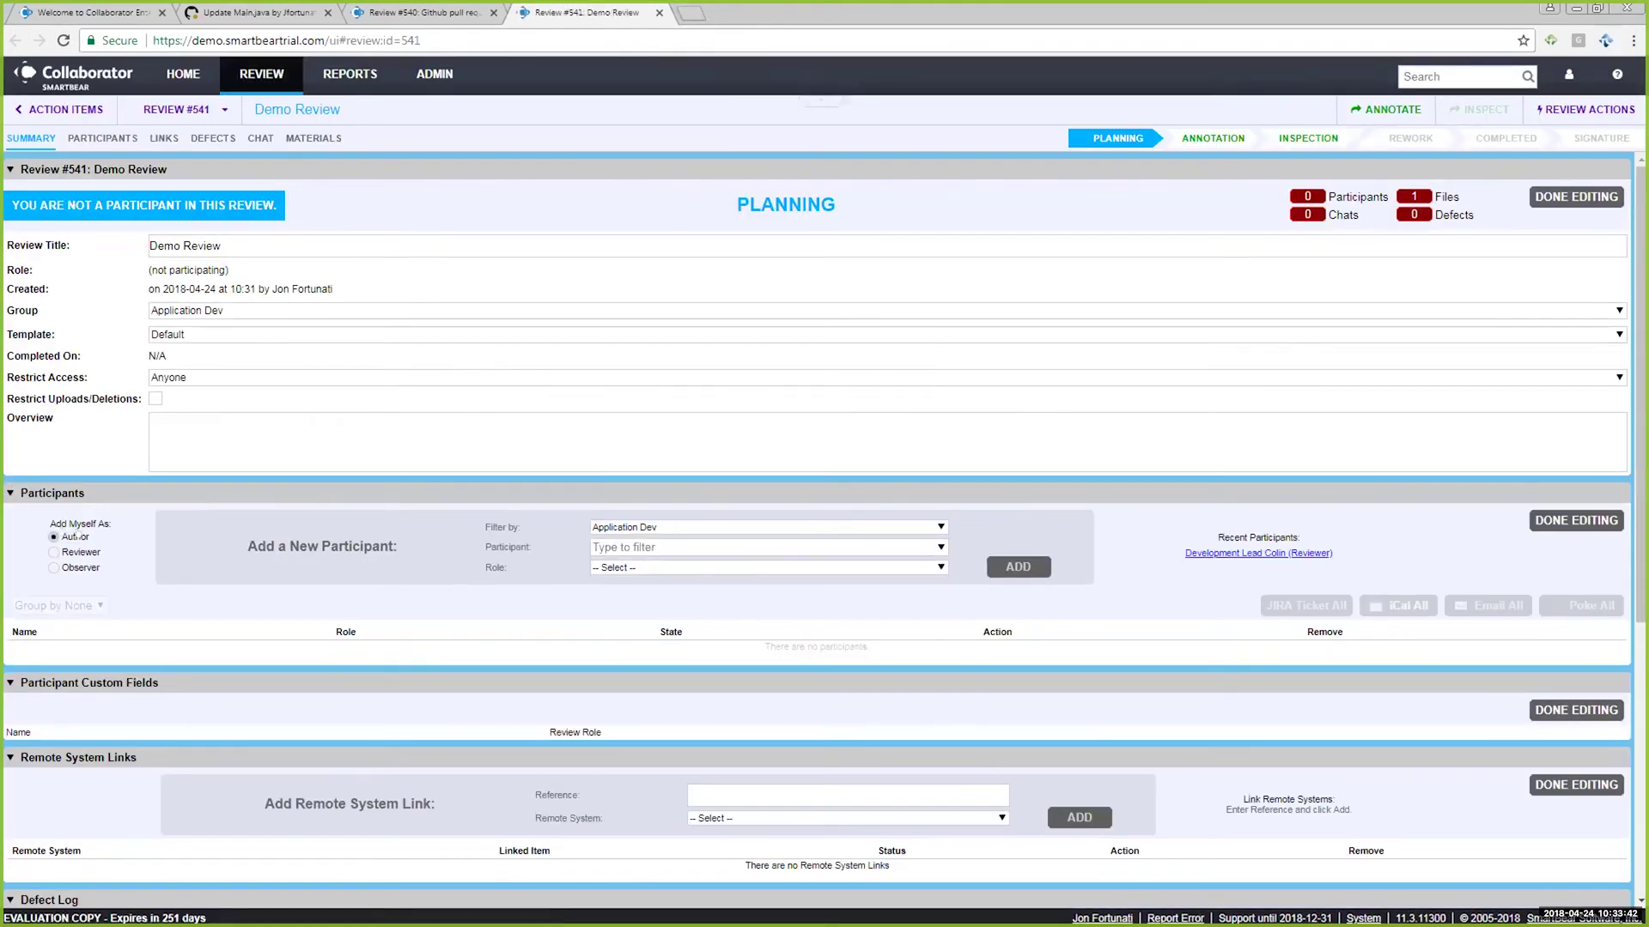
click(1258, 553)
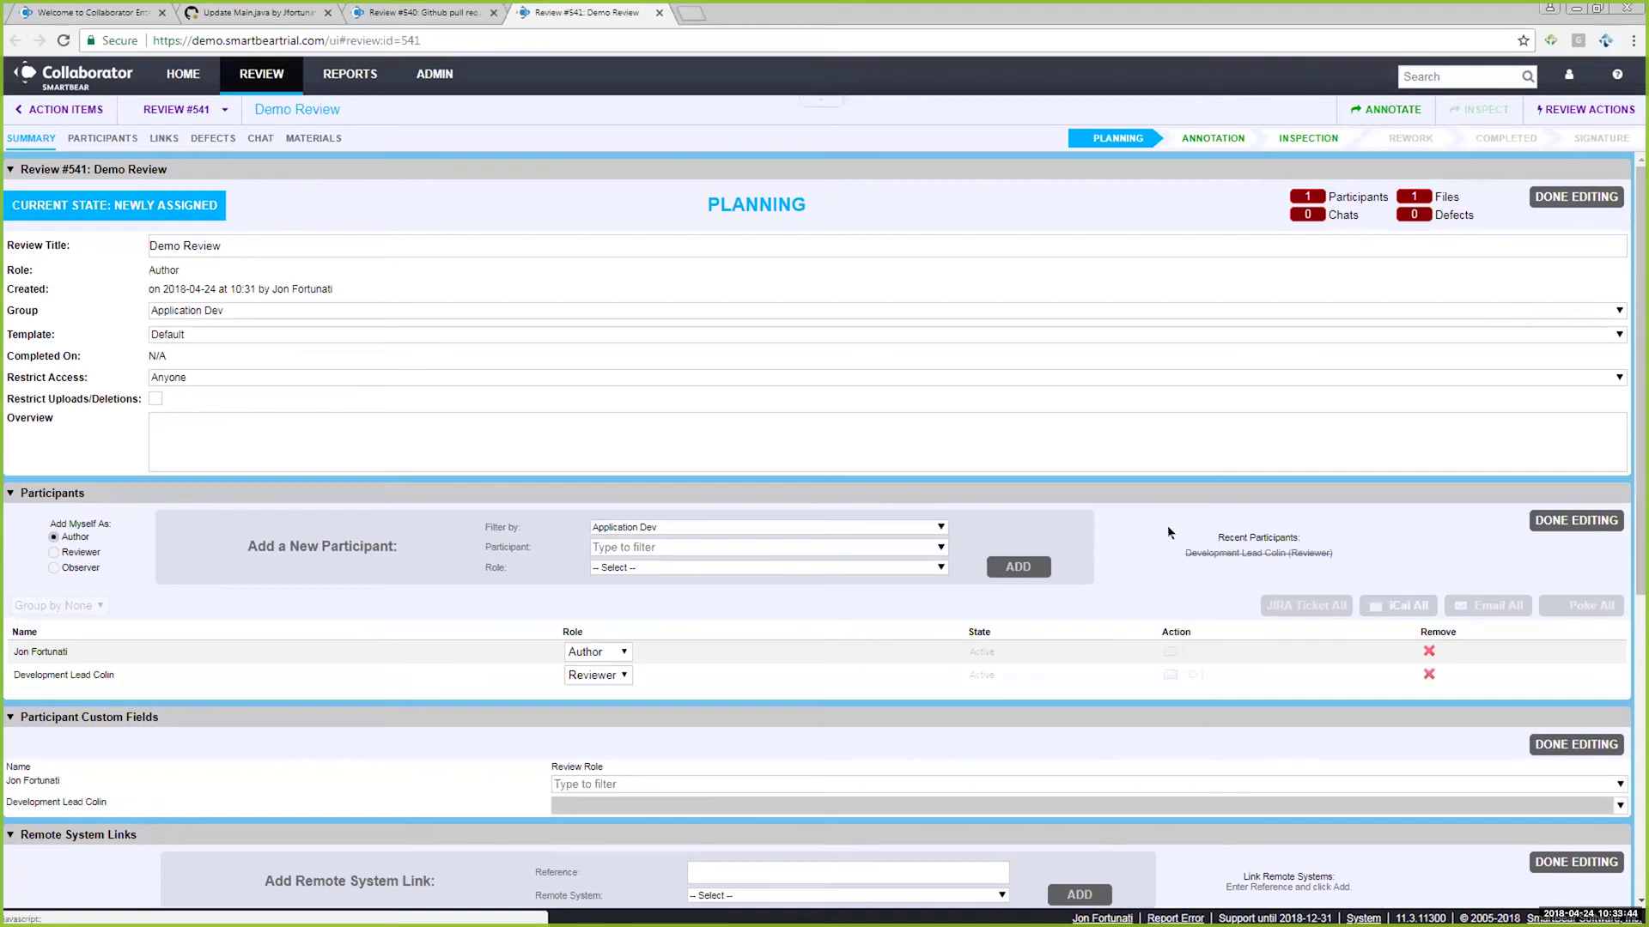
- Send the Demo Review from Planning to the Inspection phase and close its page
scroll(1167, 525, down, 10)
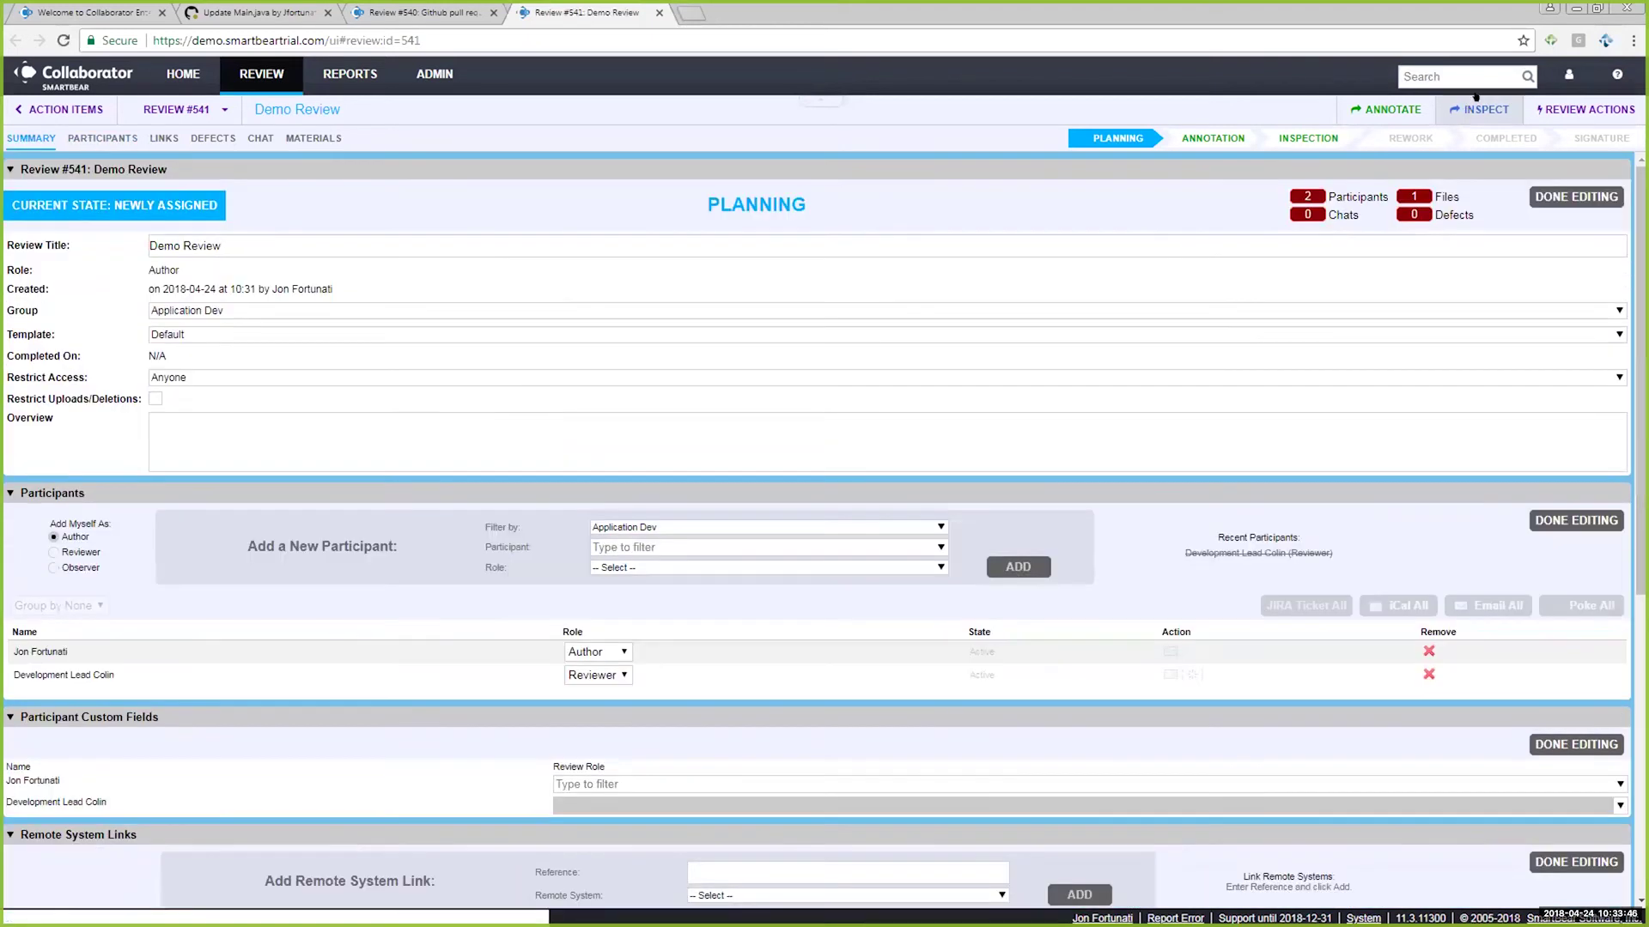
click(1475, 109)
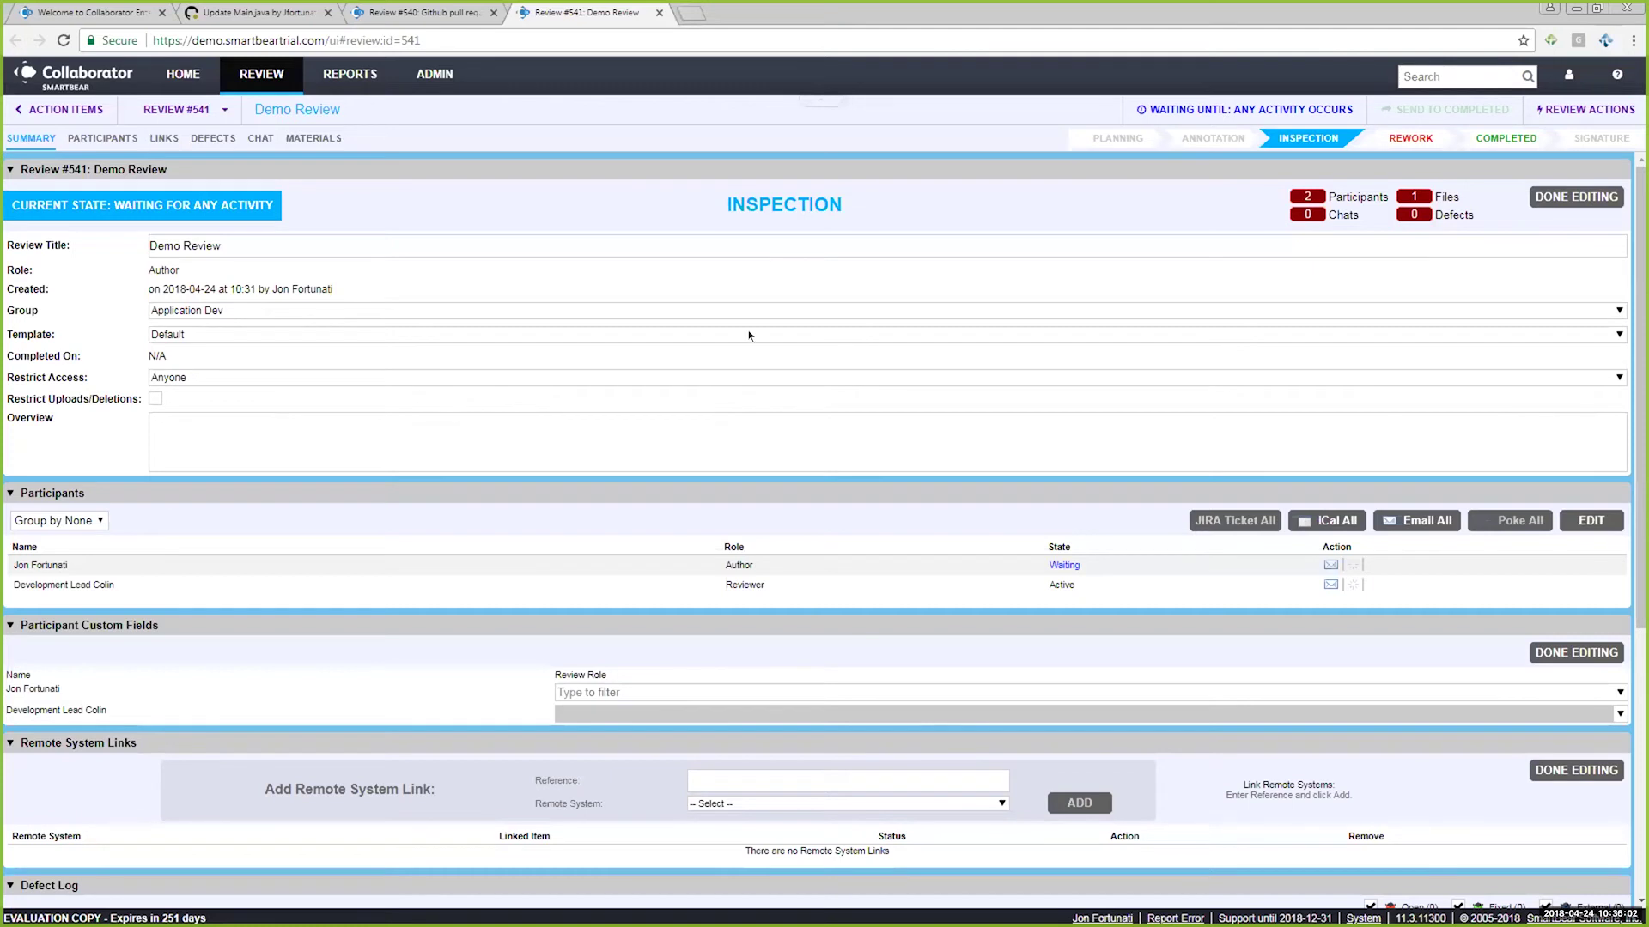
click(659, 12)
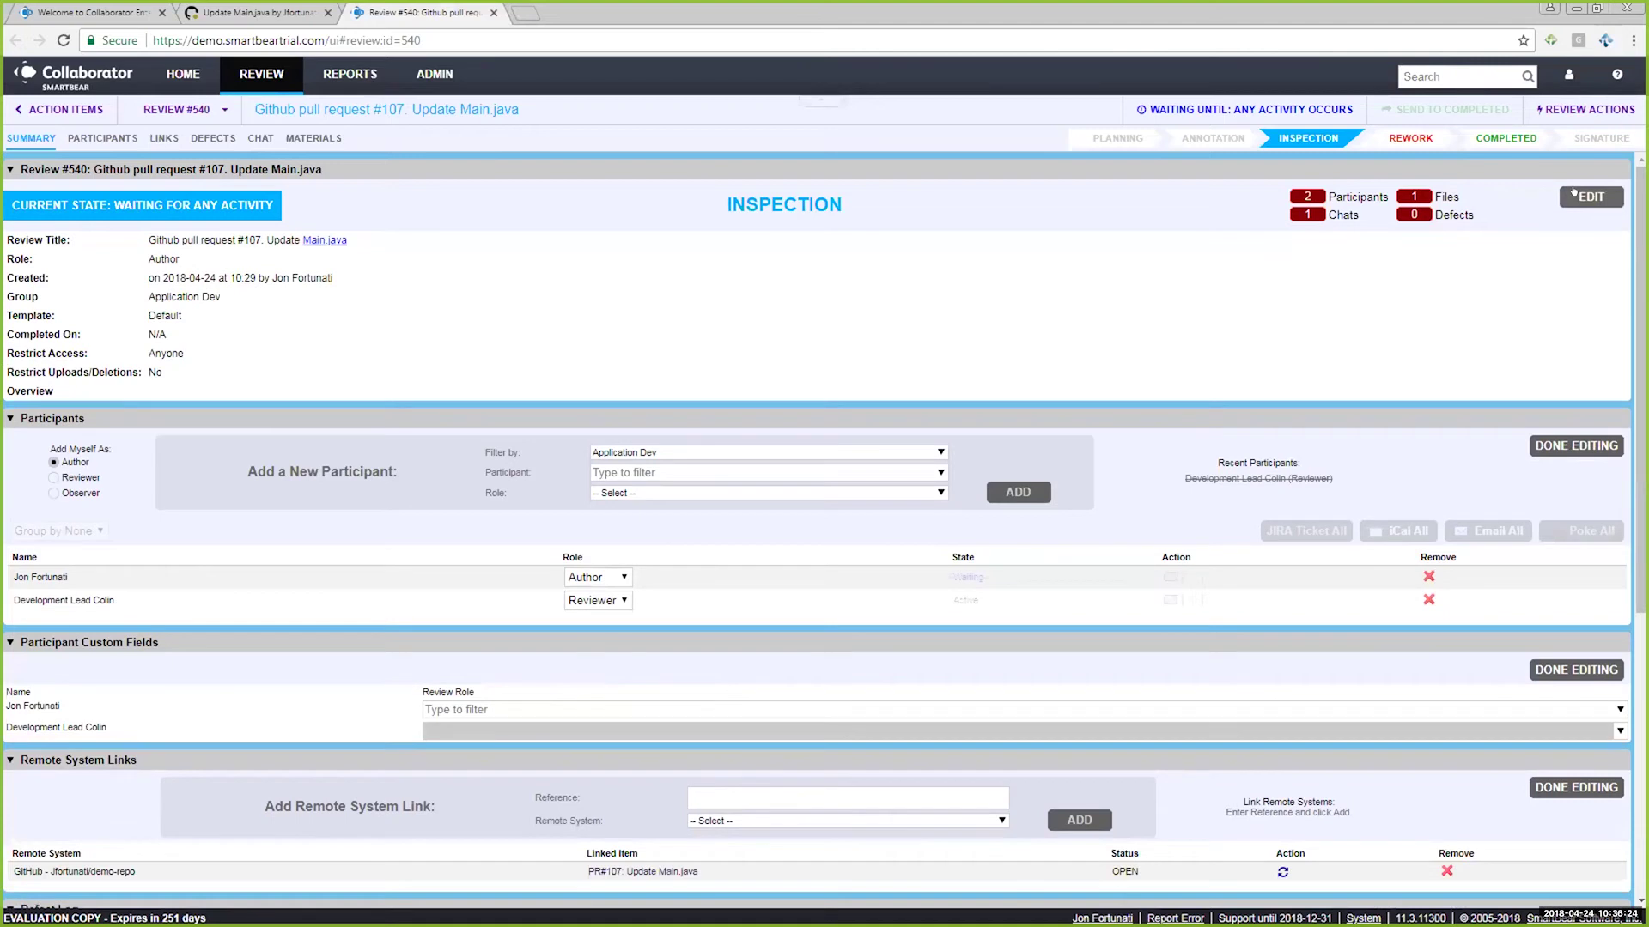
- Open the general details of the Github pull request #107 review for editing and look at the available review groups
click(1574, 192)
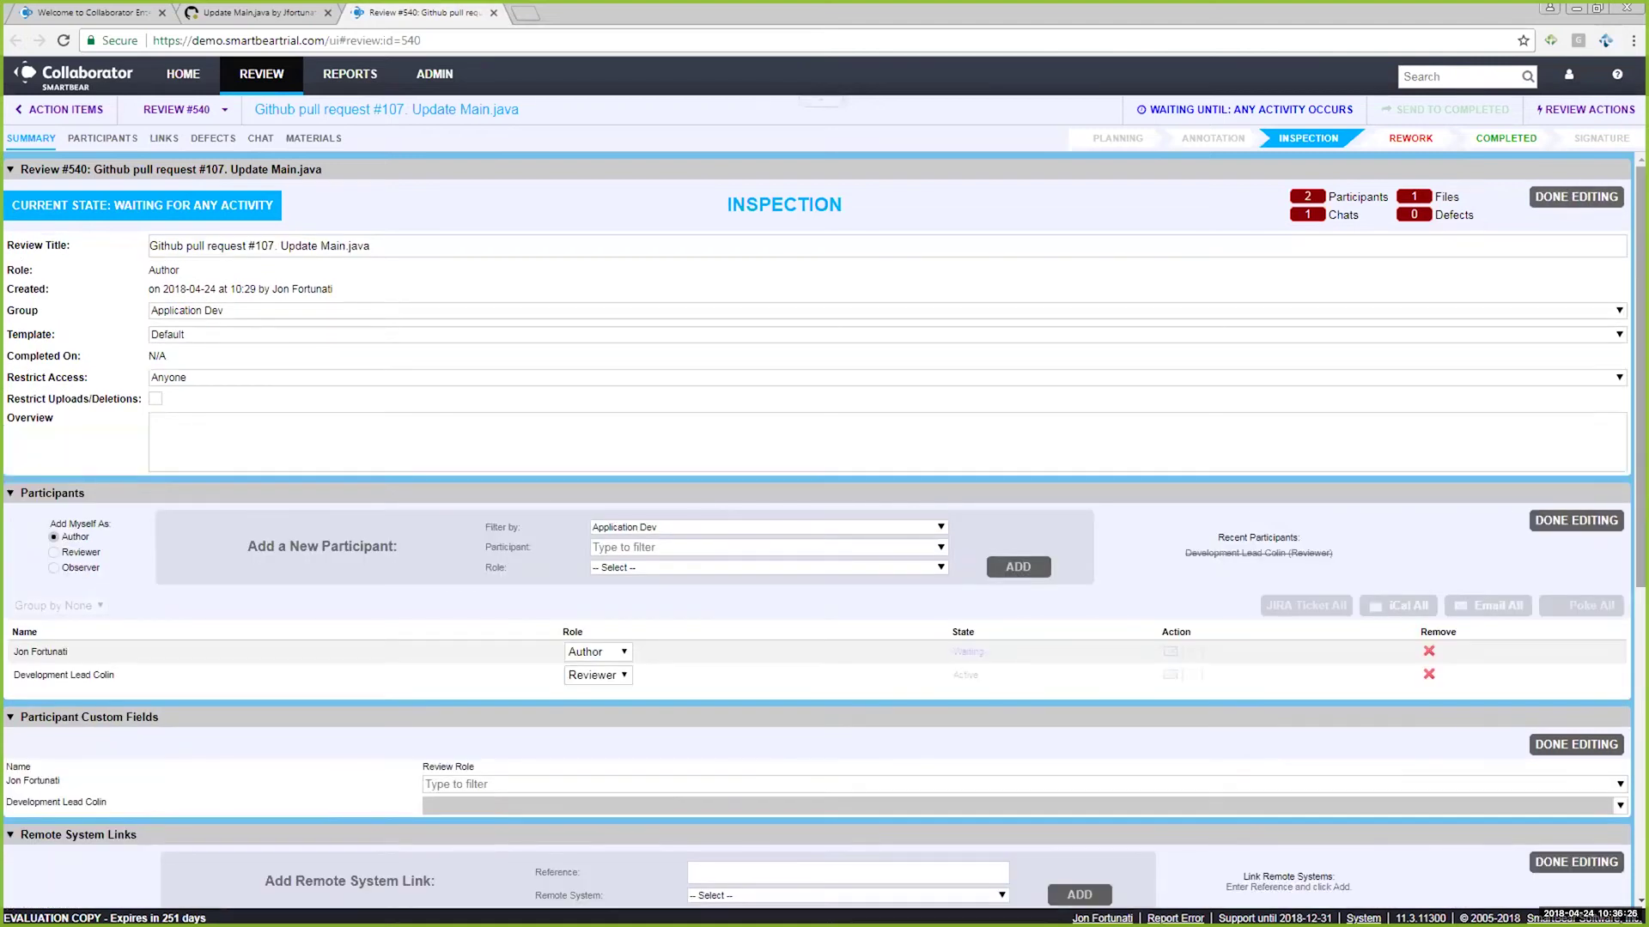
scroll(210, 253, down, 1)
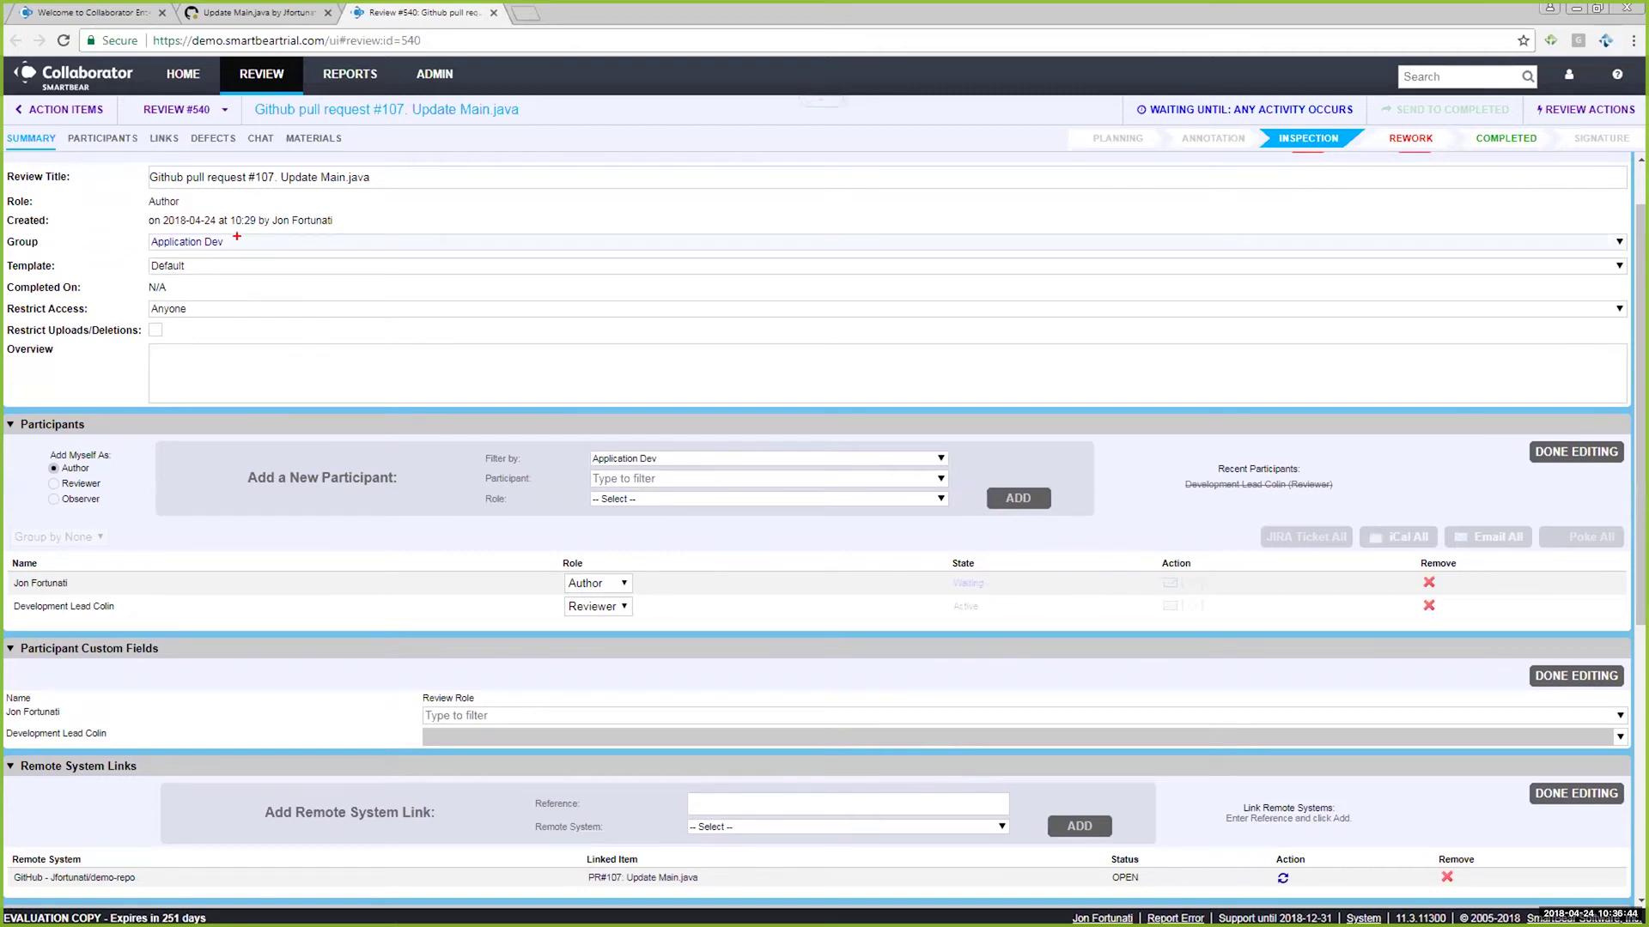
drag(230, 242, 365, 212)
drag(220, 269, 340, 240)
drag(108, 422, 317, 361)
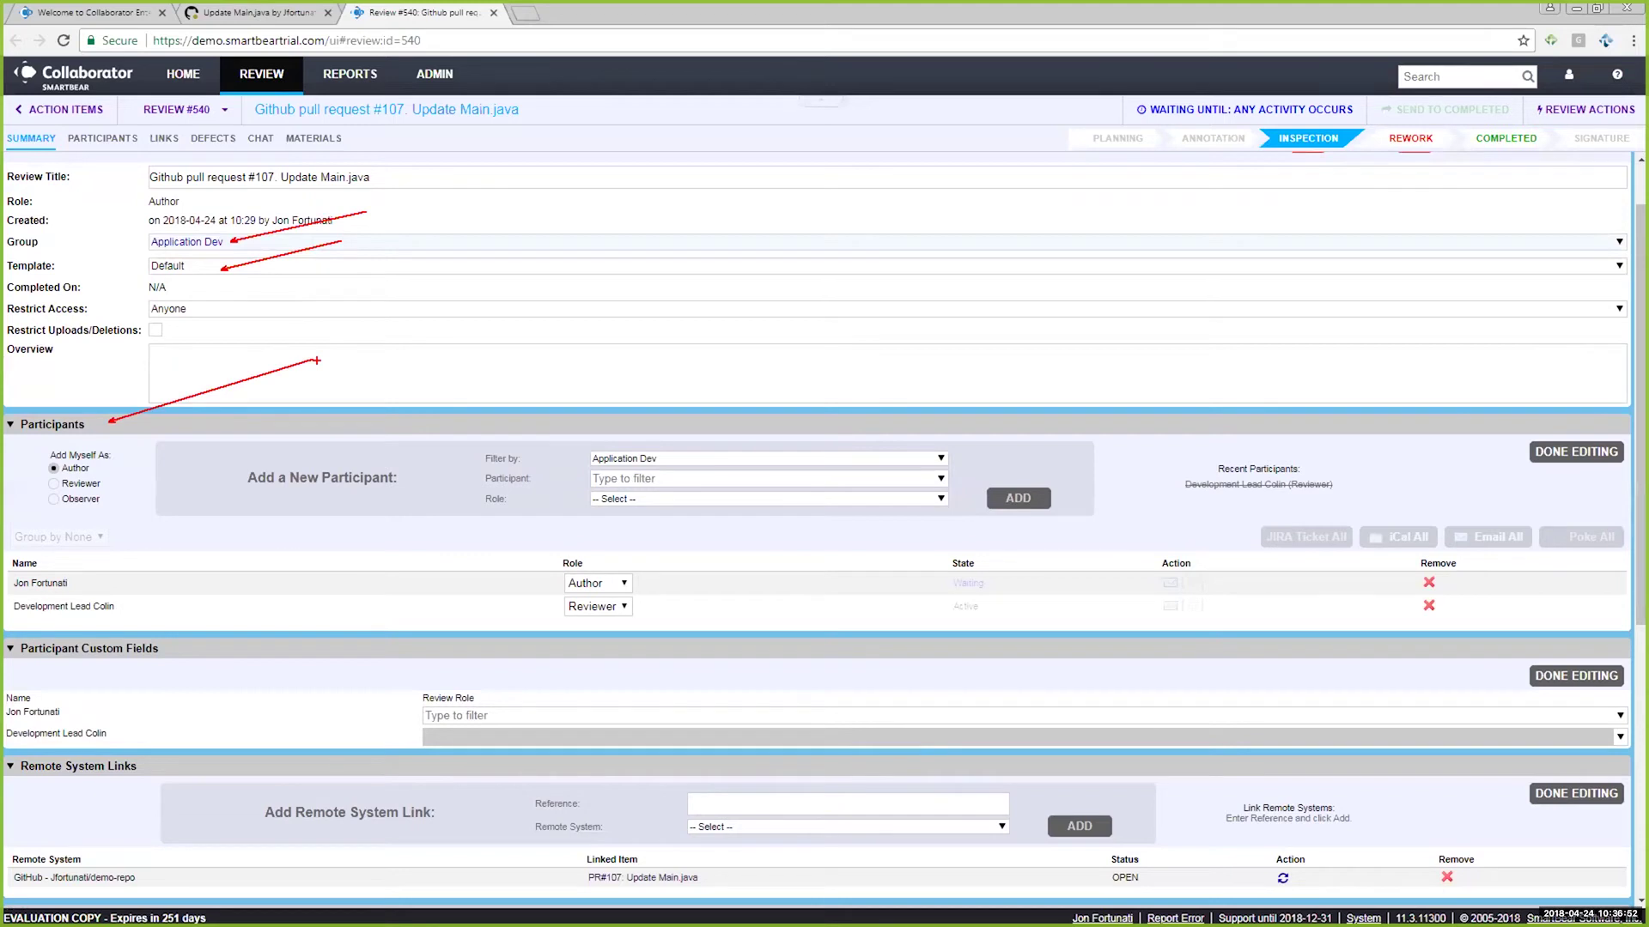
key(Escape)
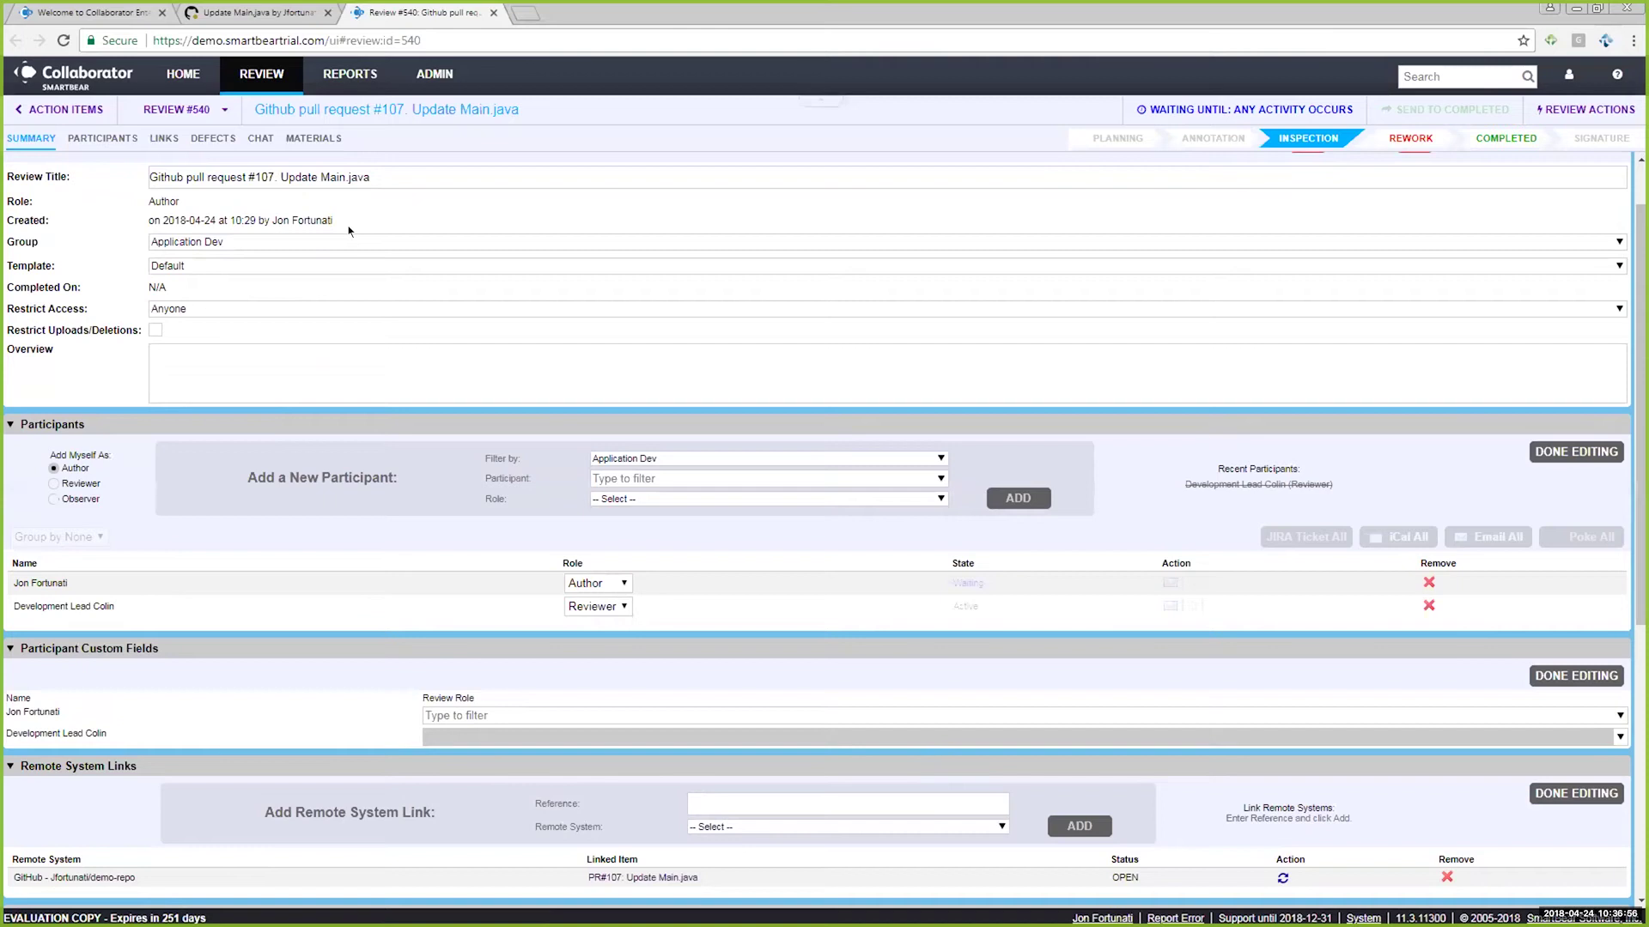
click(296, 243)
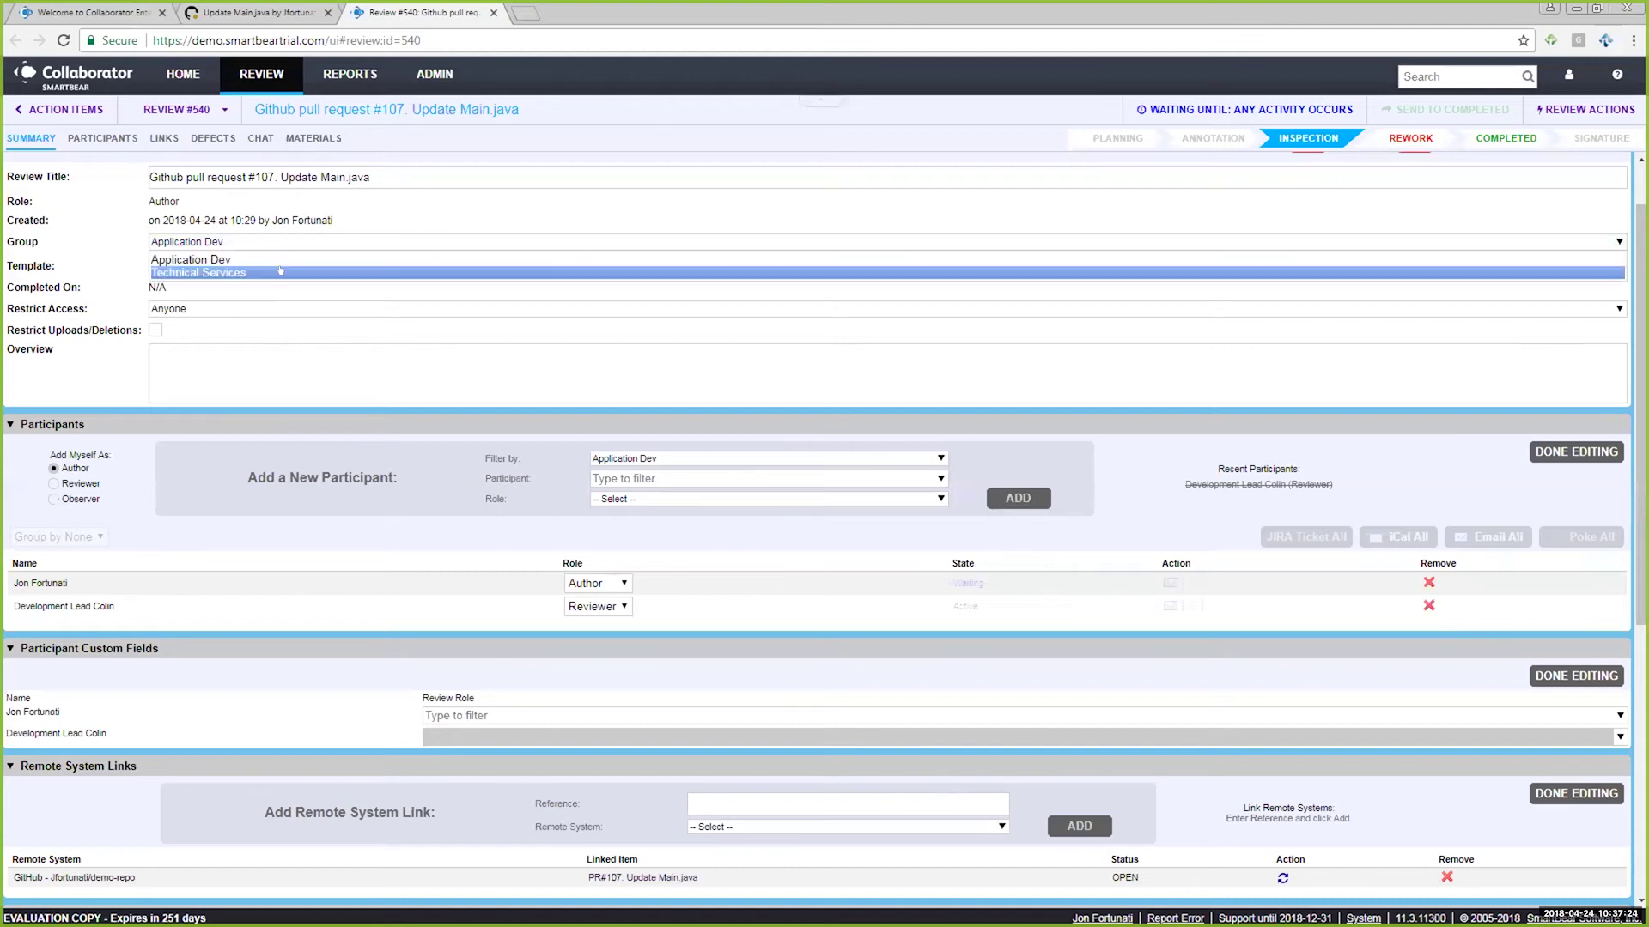
click(295, 241)
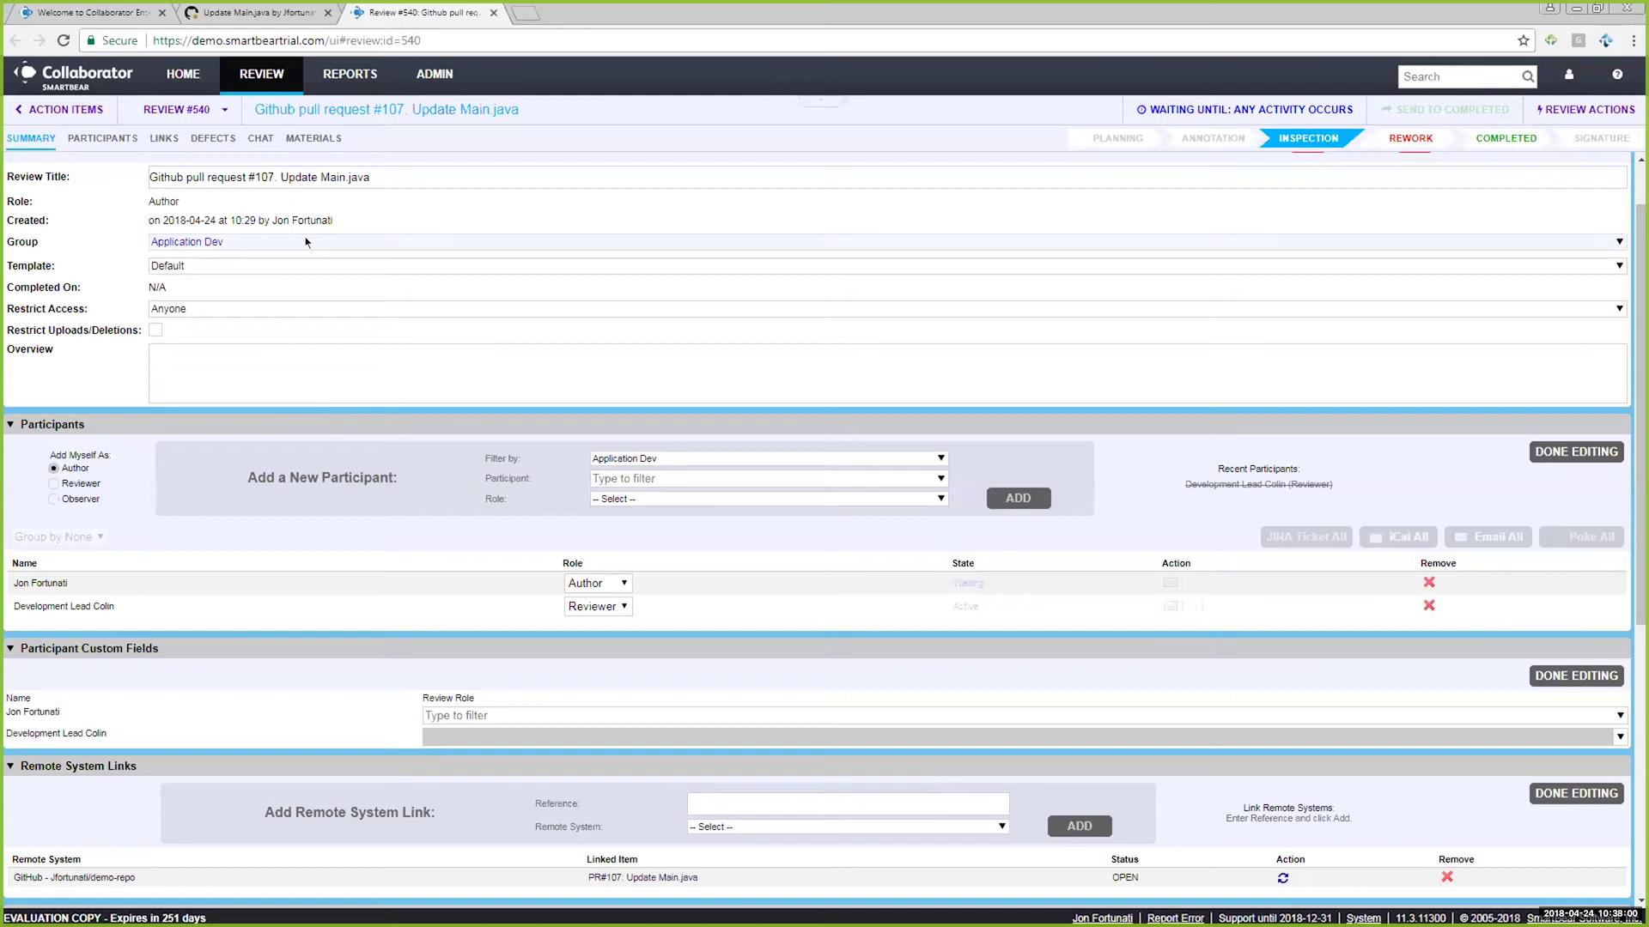
- Change the pull request review's template to Code Review - Basic and accept the change
click(228, 267)
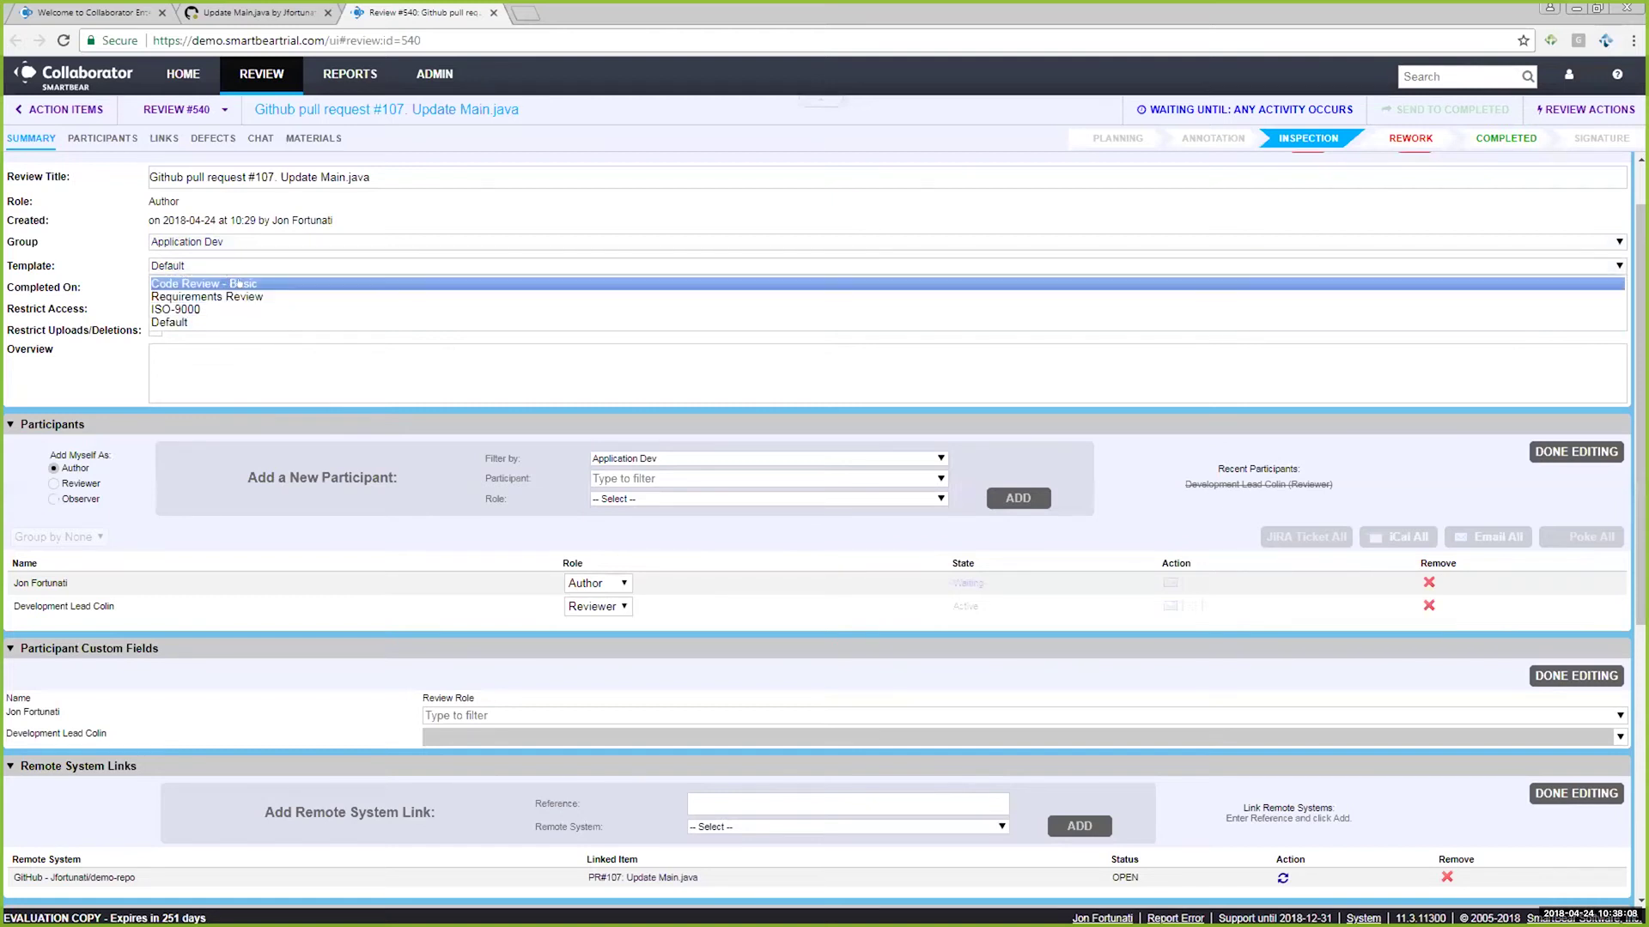
click(239, 284)
click(1012, 556)
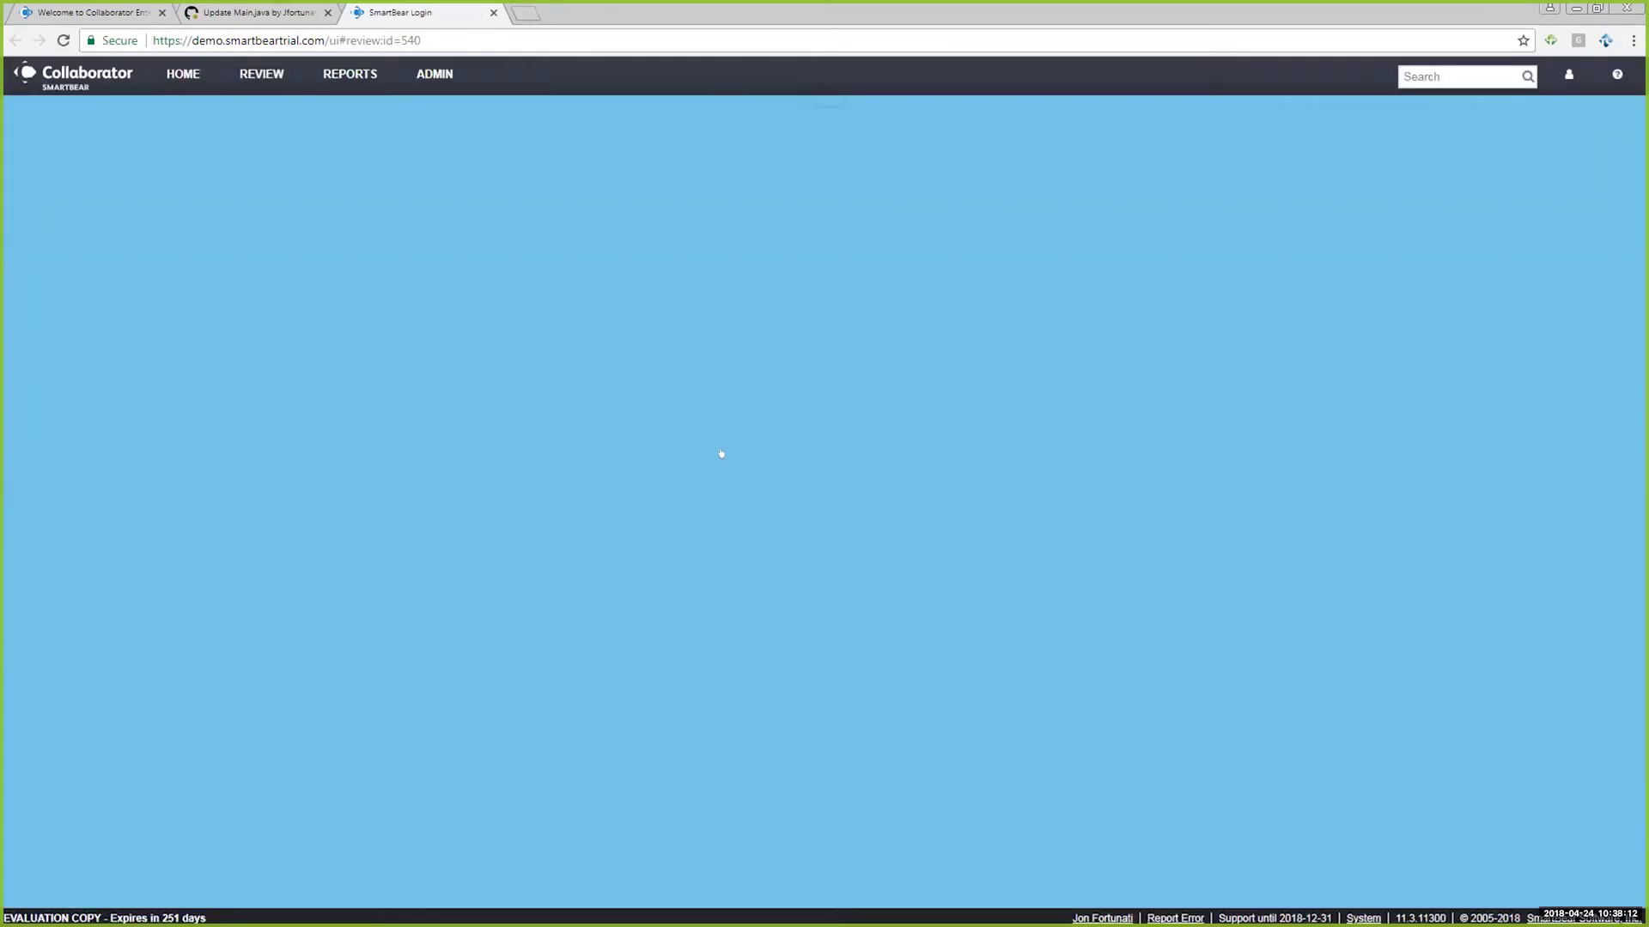
- Open the review details for editing and examine the template's custom fields, checklist and participants section
scroll(547, 394, down, 4)
scroll(1471, 221, up, 3)
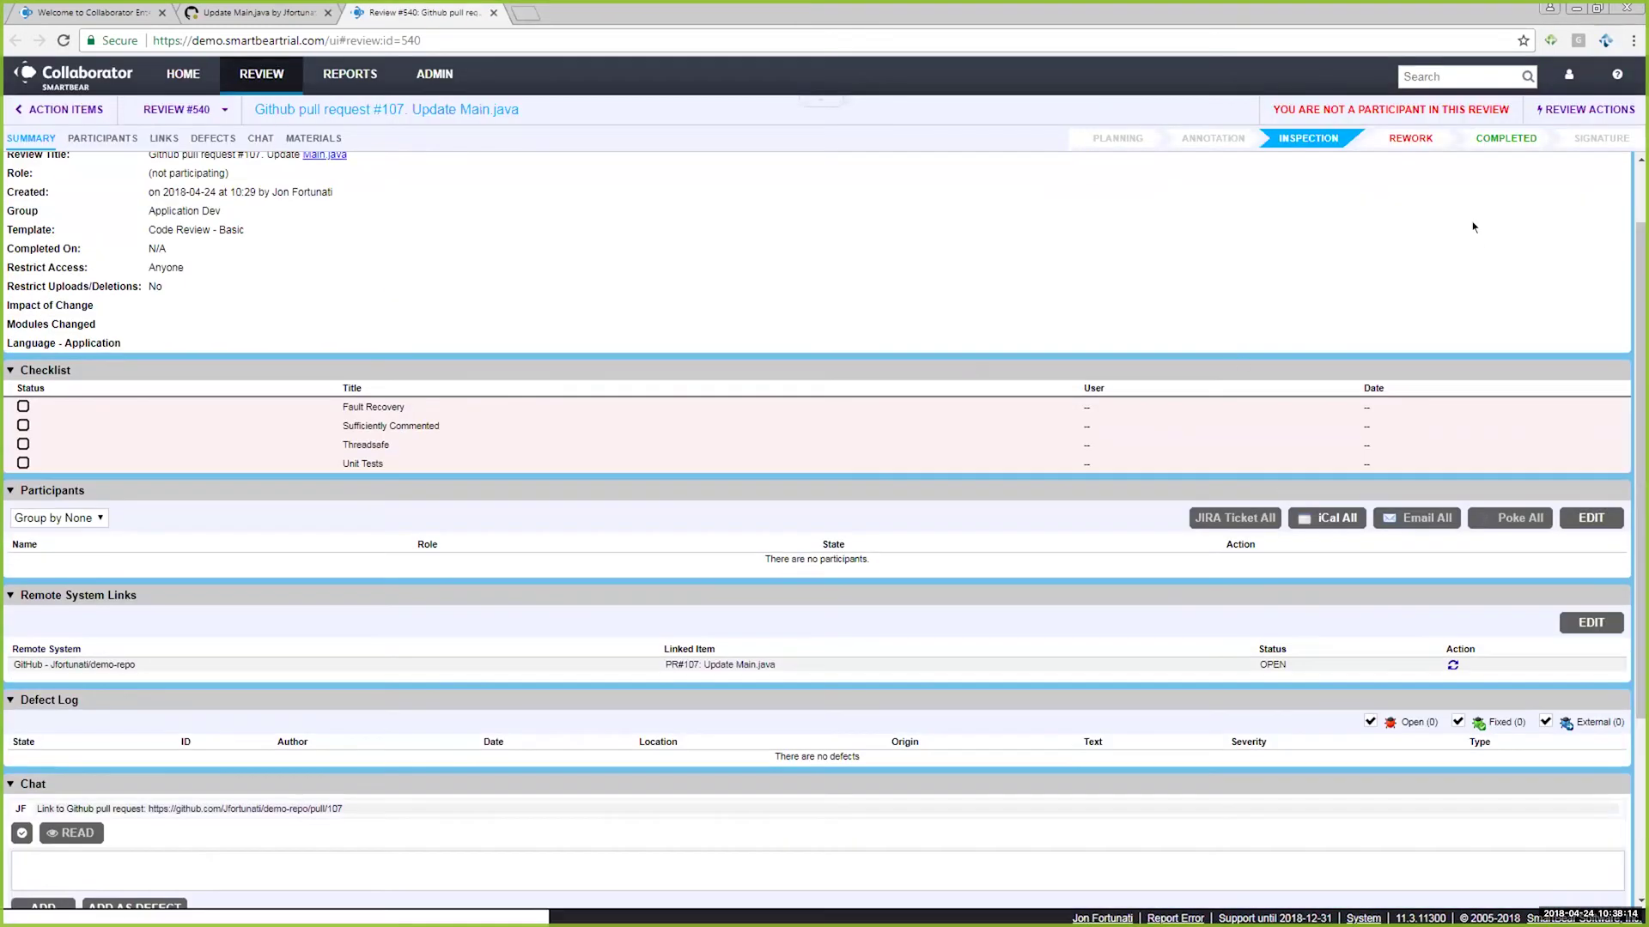
scroll(571, 300, up, 2)
click(1591, 197)
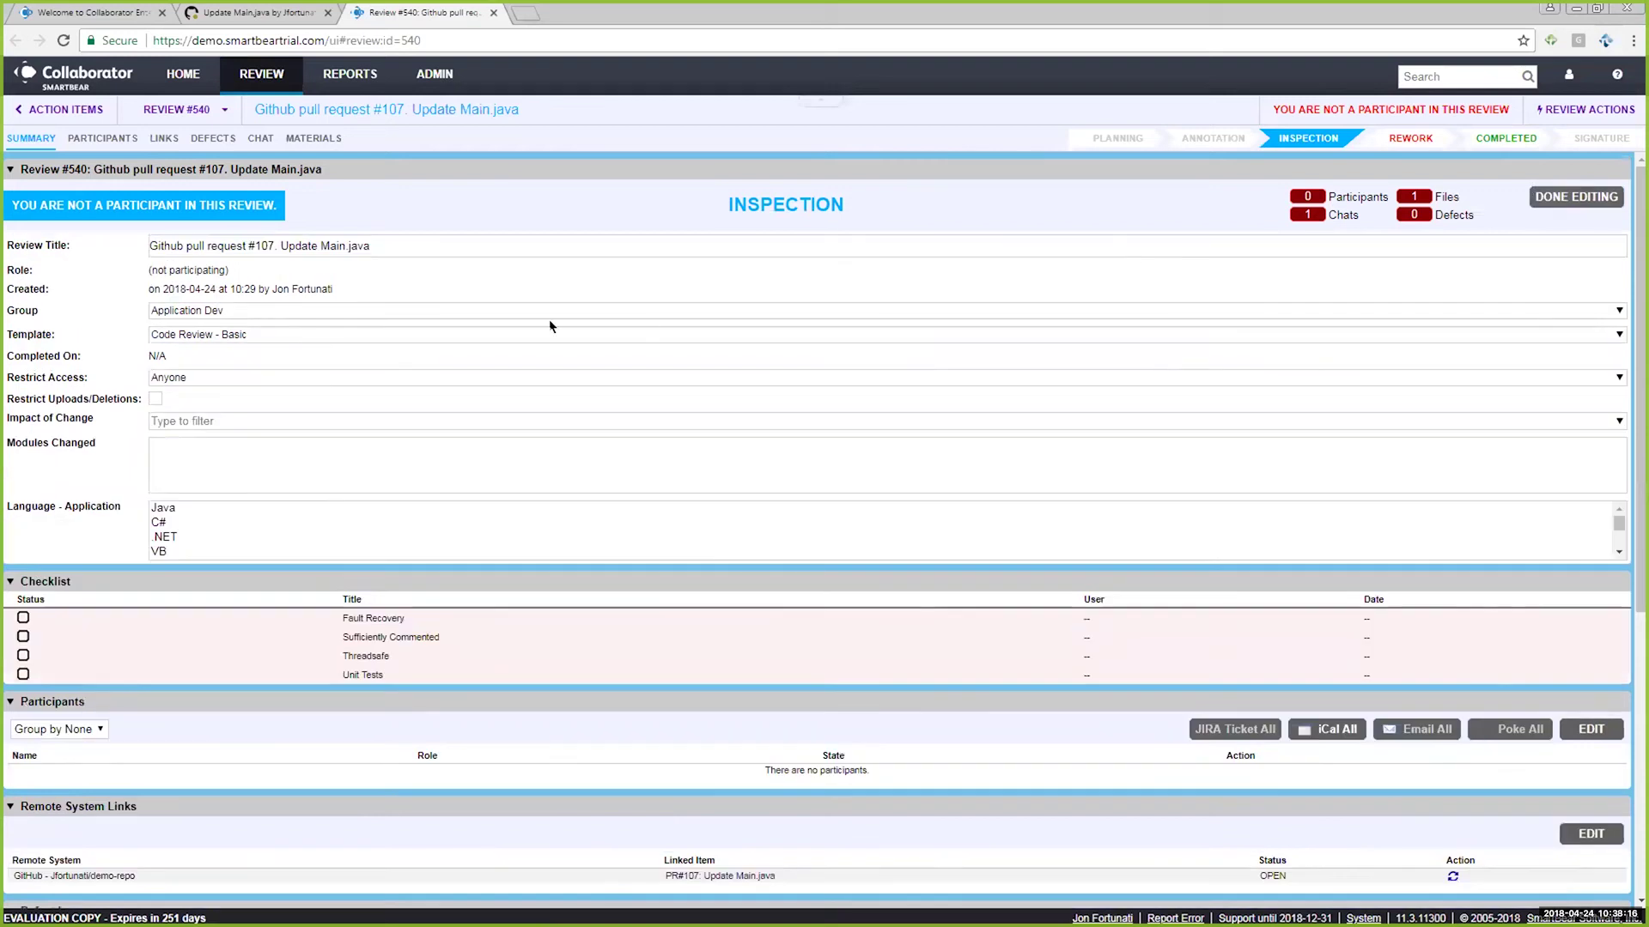
scroll(291, 363, down, 1)
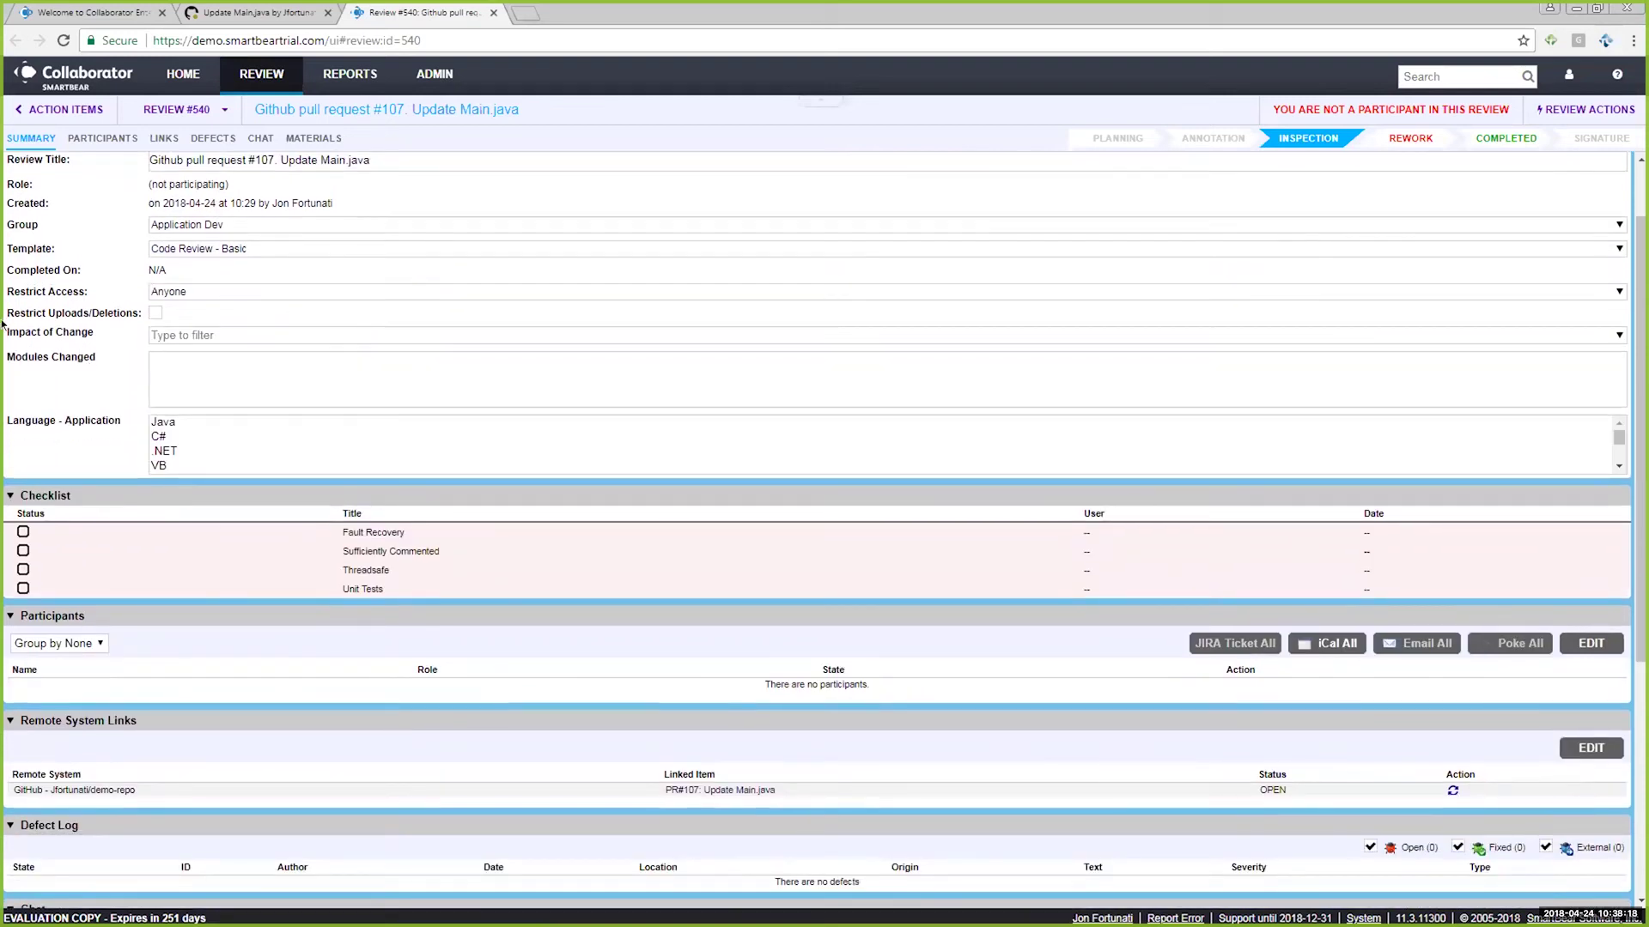
mouse_move(5, 319)
mouse_down()
mouse_move(260, 425)
mouse_move(1005, 507)
mouse_move(1629, 482)
mouse_up()
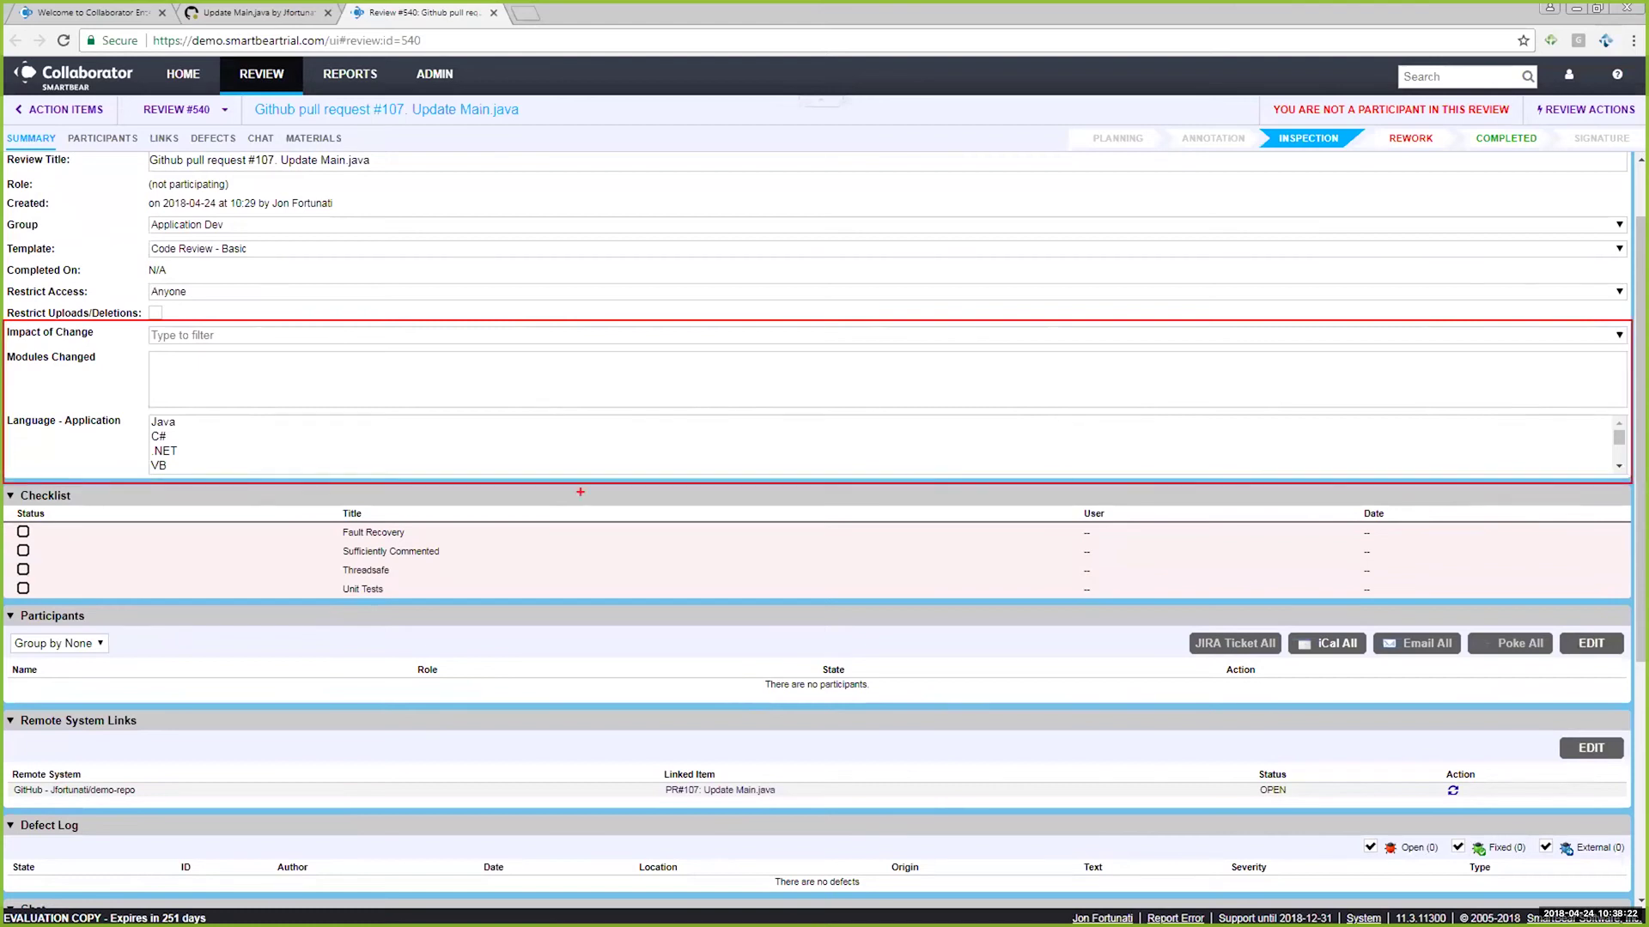
mouse_move(5, 484)
mouse_down()
mouse_move(36, 529)
mouse_move(1043, 625)
mouse_move(1632, 607)
mouse_up()
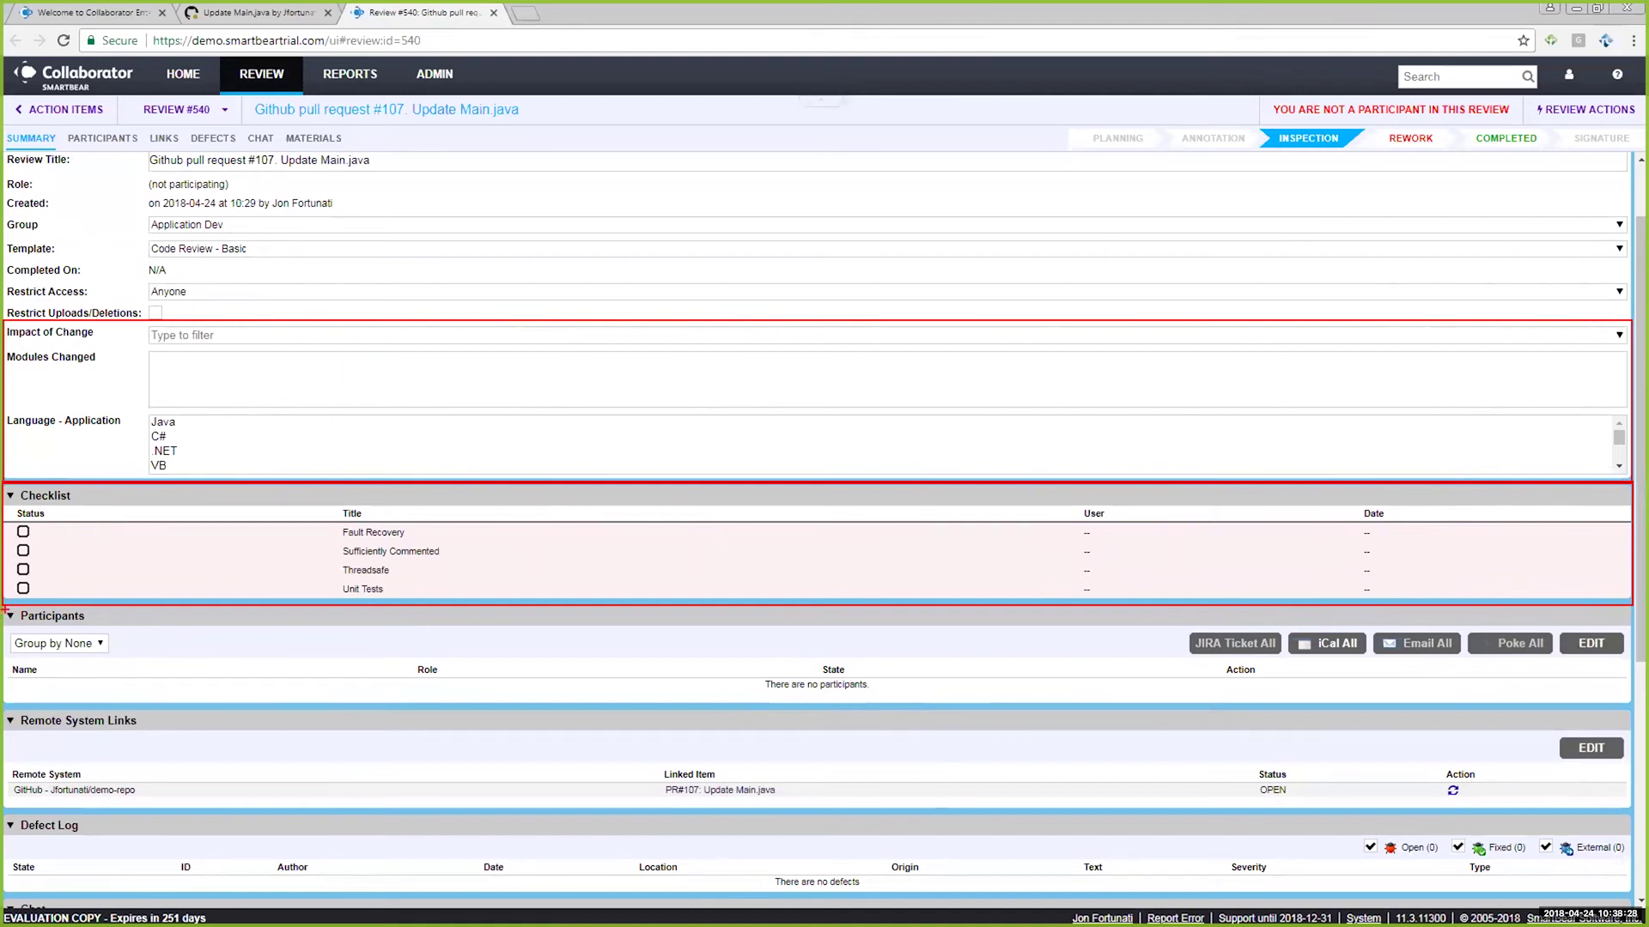
mouse_move(5, 606)
mouse_down()
mouse_move(97, 672)
mouse_move(384, 713)
mouse_move(1051, 756)
mouse_move(1529, 735)
mouse_move(1644, 720)
mouse_move(1631, 707)
mouse_up()
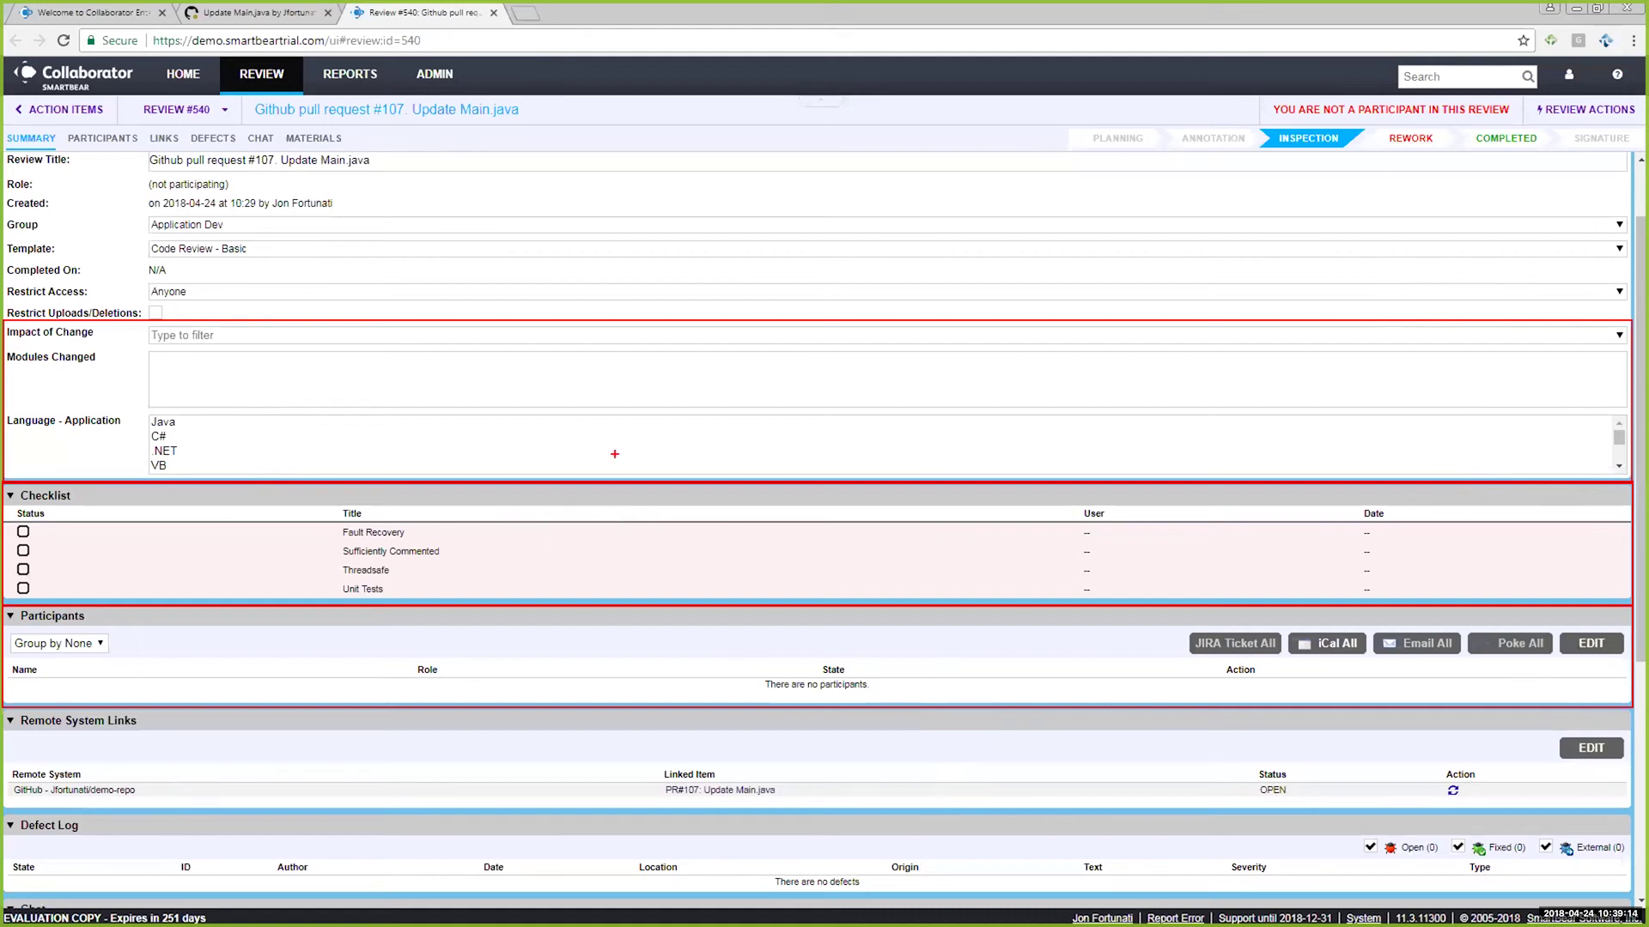
- Switch the pull request review's template back to Default and accept the change
click(268, 251)
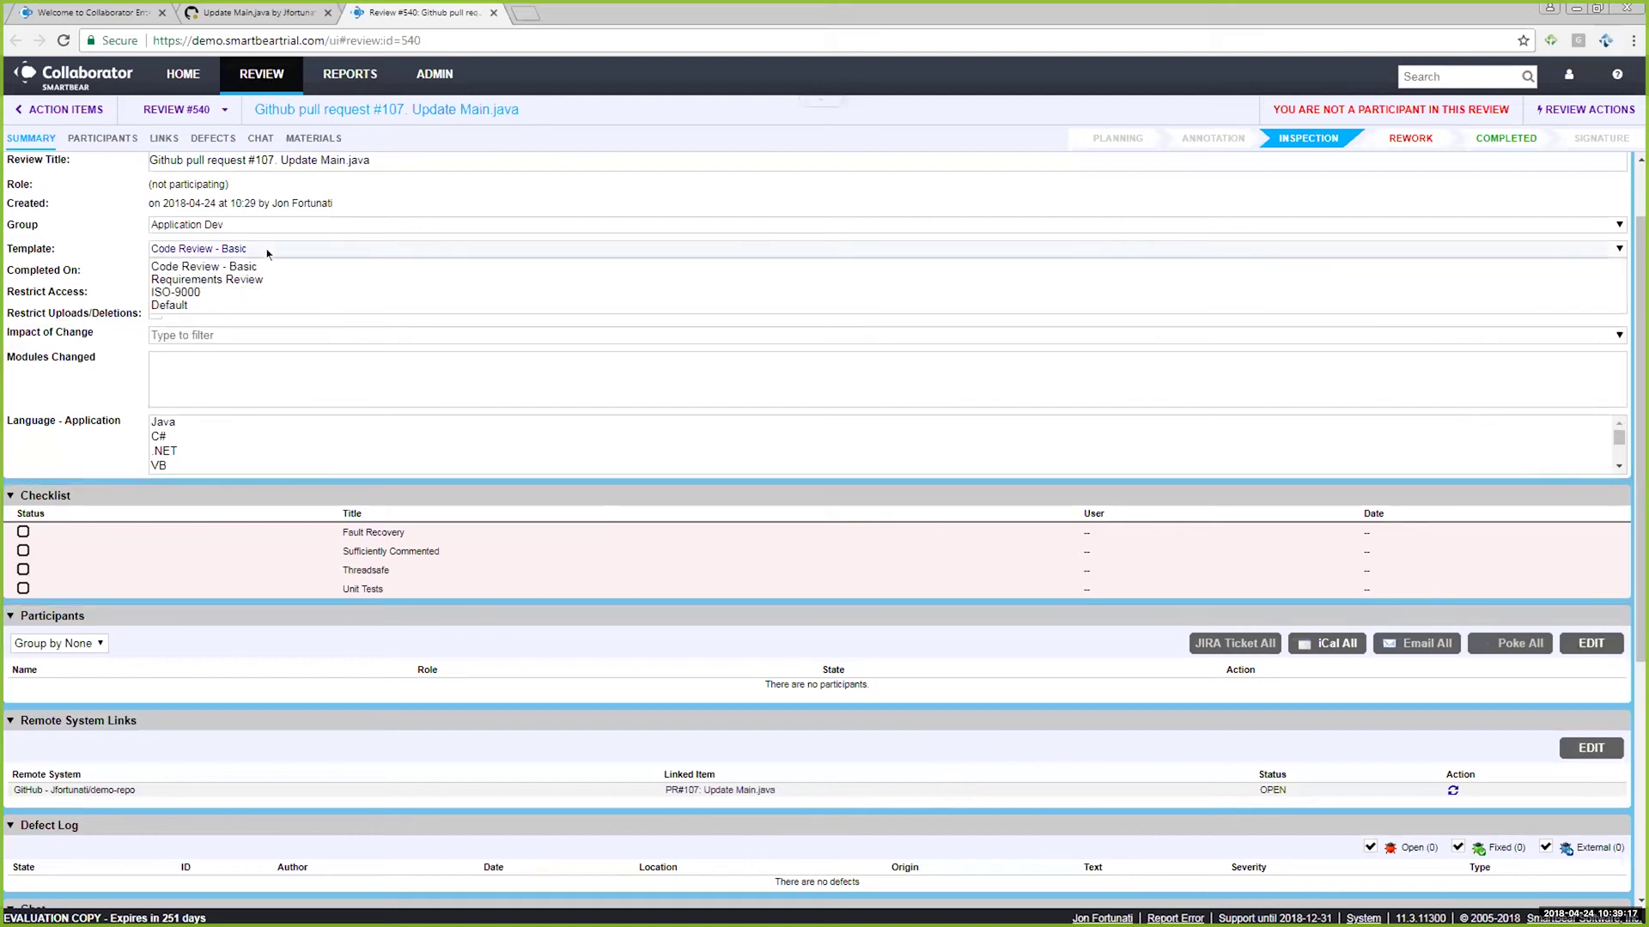
click(203, 305)
click(1010, 555)
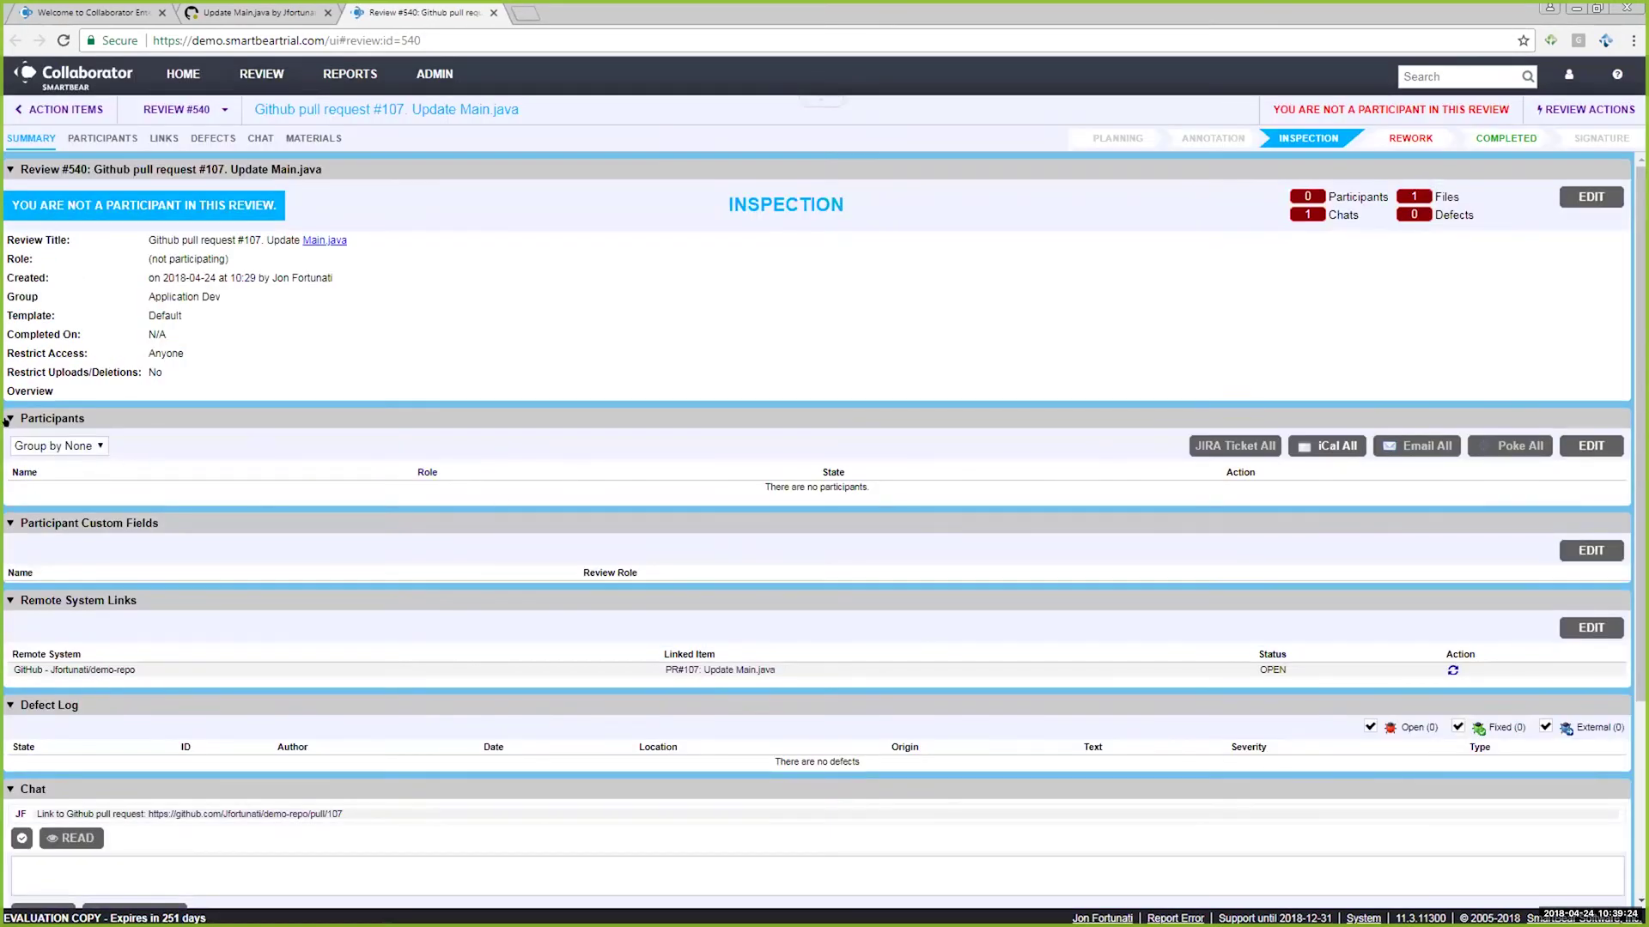
- Edit the review's participants, adding yourself as Author and the recent Development Lead participant as Reviewer
click(1591, 446)
scroll(1119, 418, down, 1)
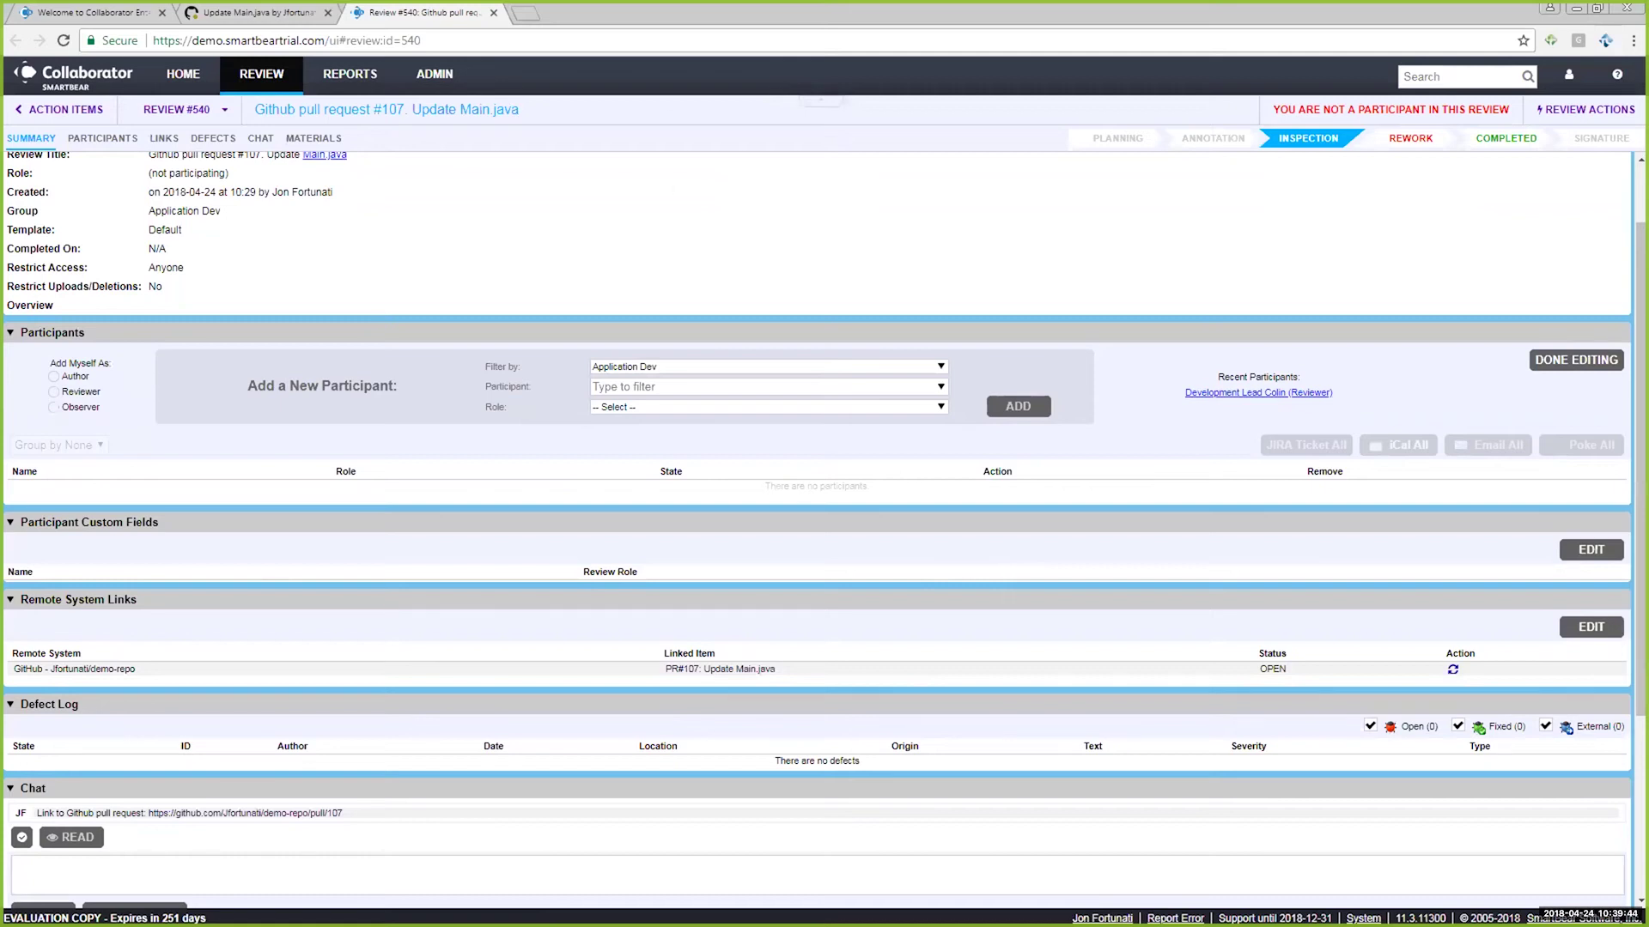
click(65, 372)
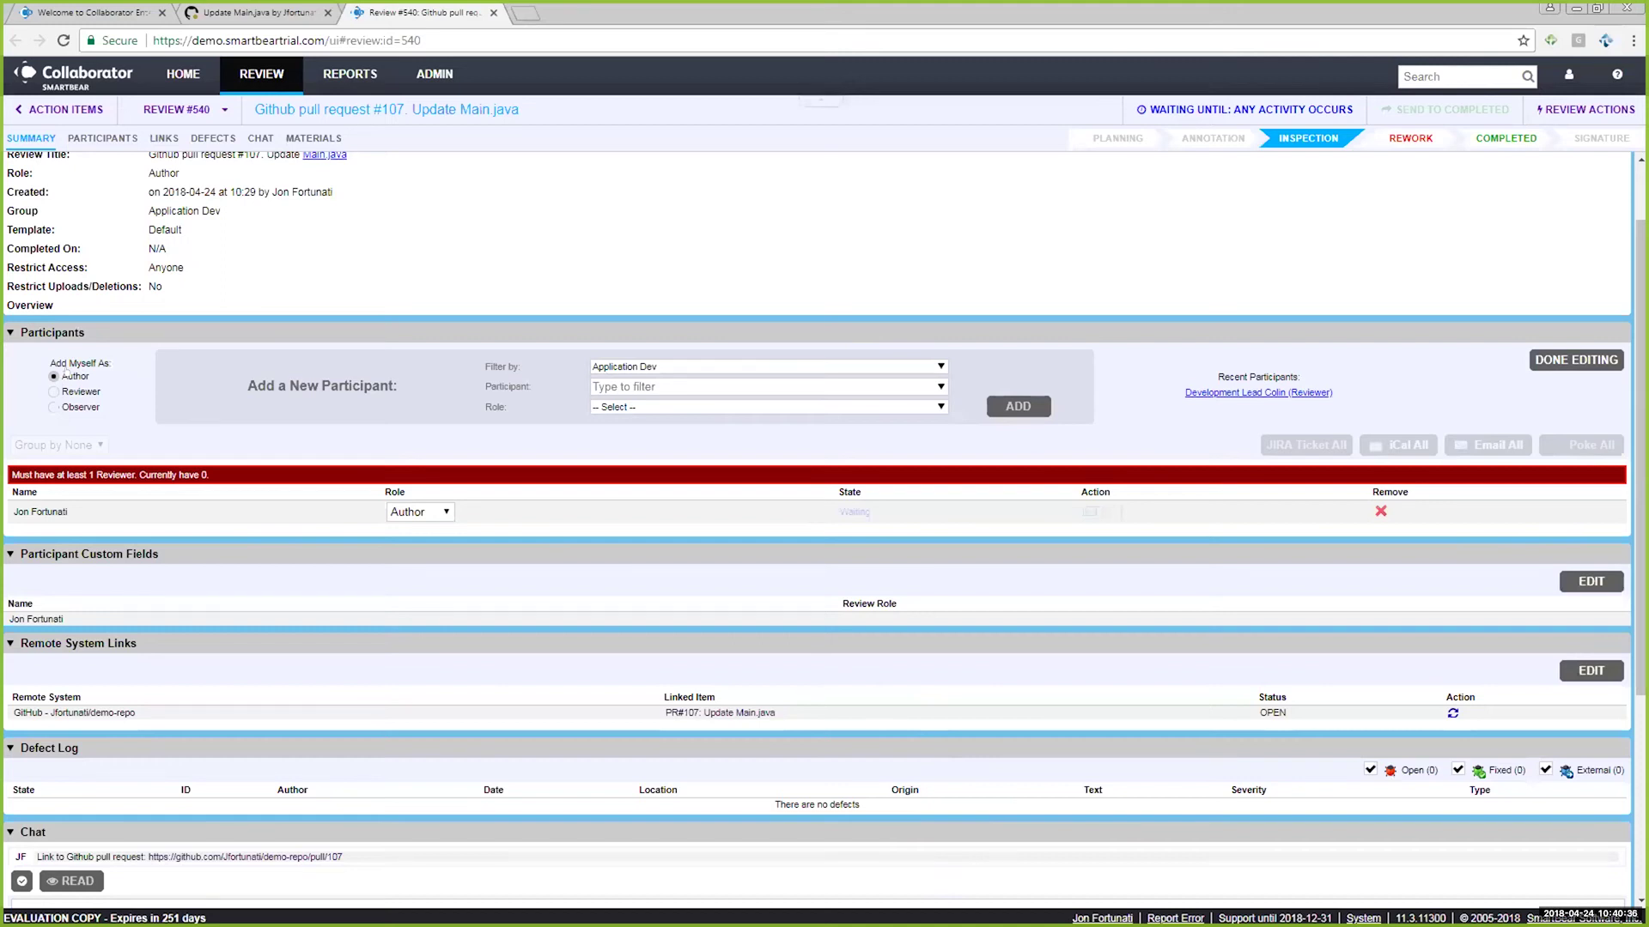
scroll(1169, 176, down, 1)
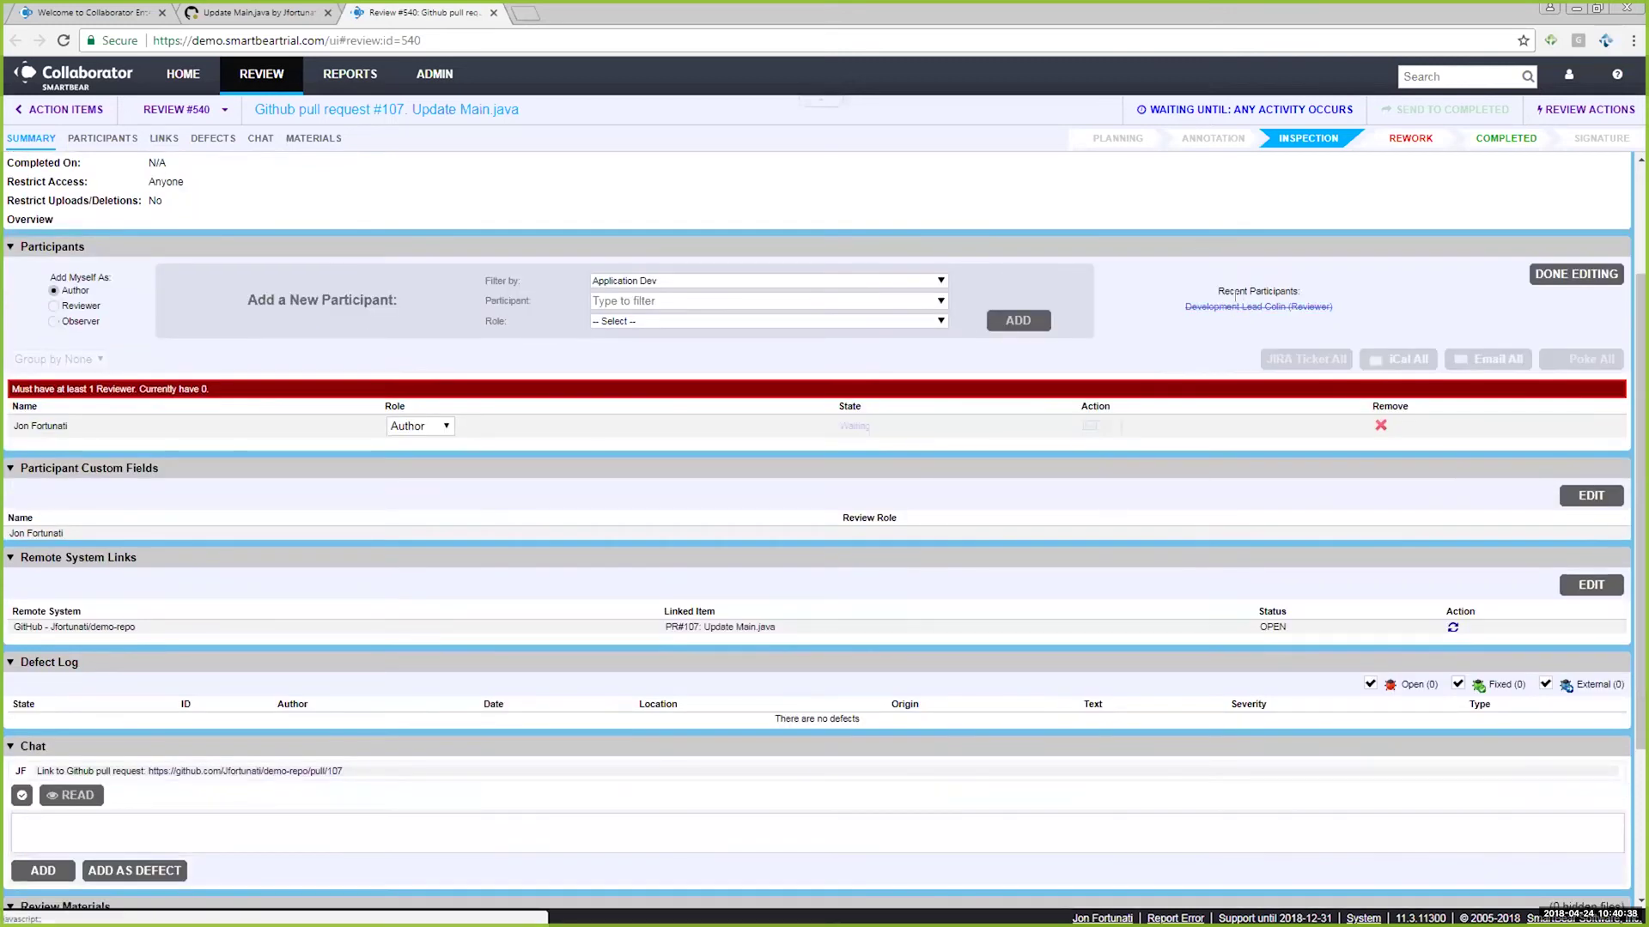
click(1186, 307)
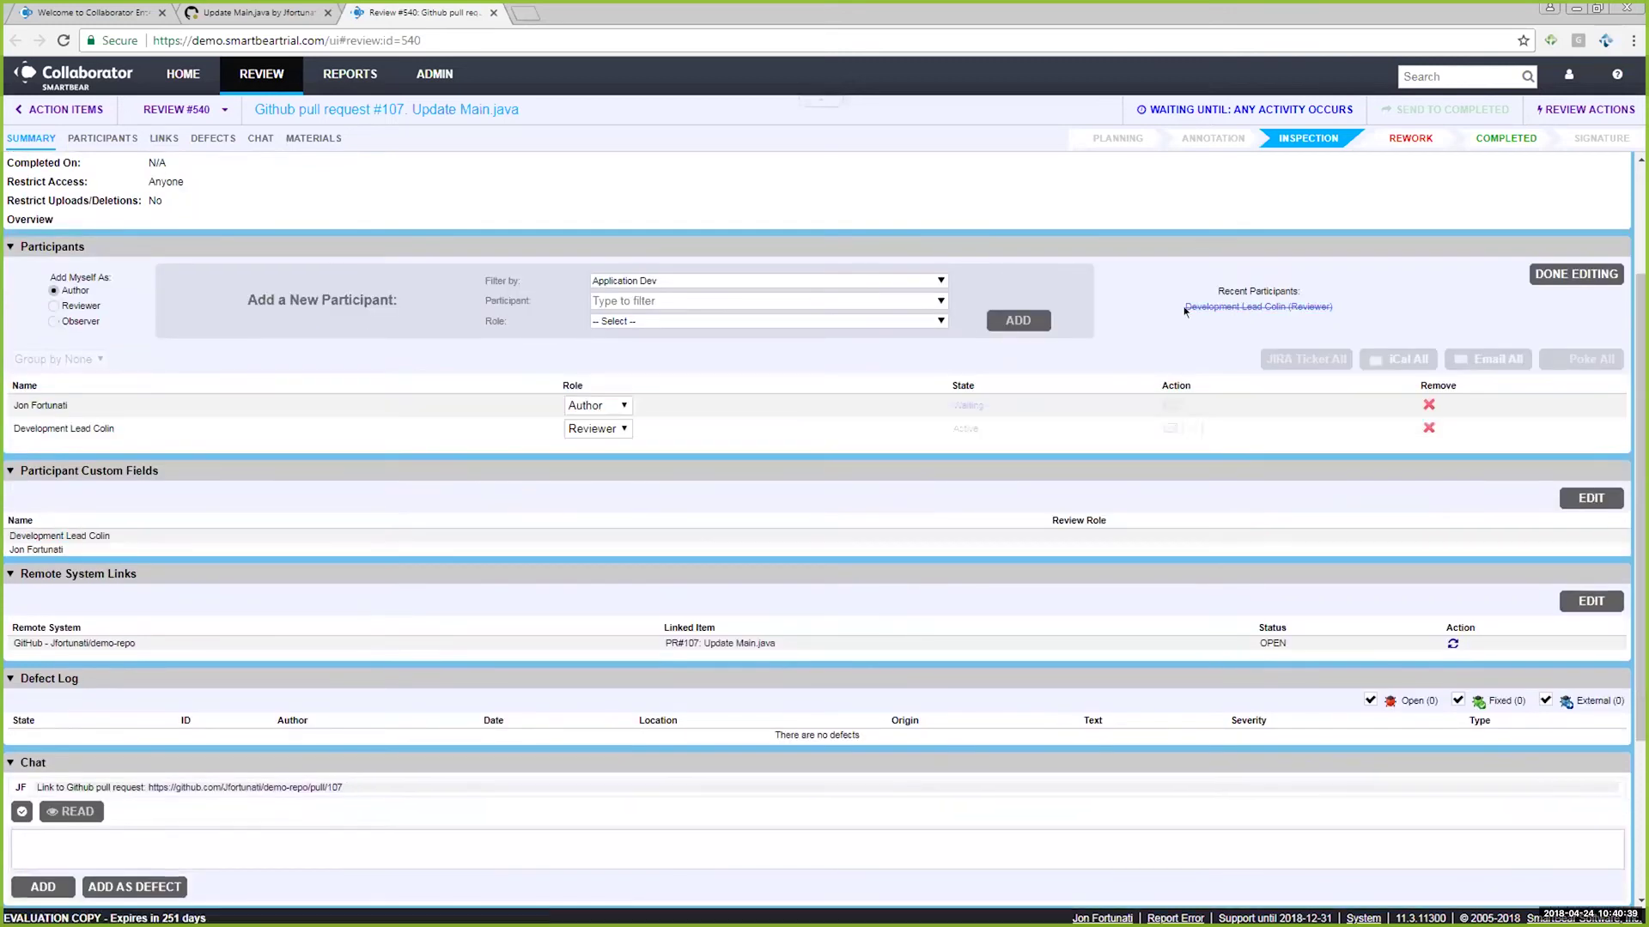
- Add the Security Review group to the pull request review as Observer and finish editing the participants
click(940, 300)
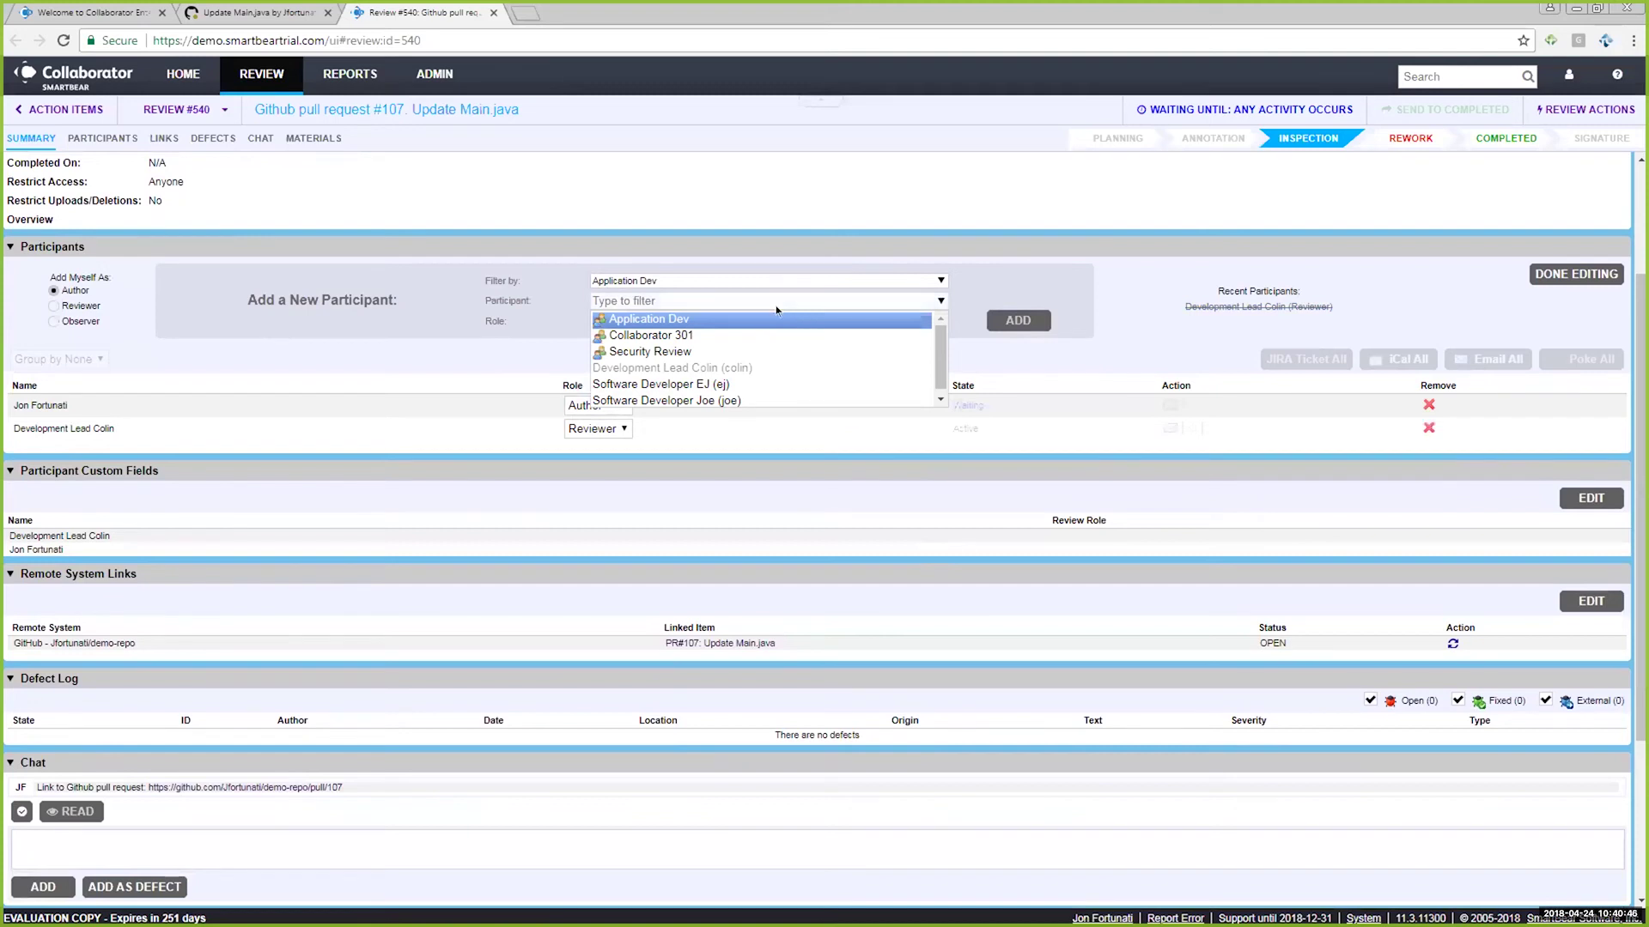
mouse_move(724, 311)
mouse_down()
mouse_move(654, 353)
mouse_move(584, 361)
mouse_up()
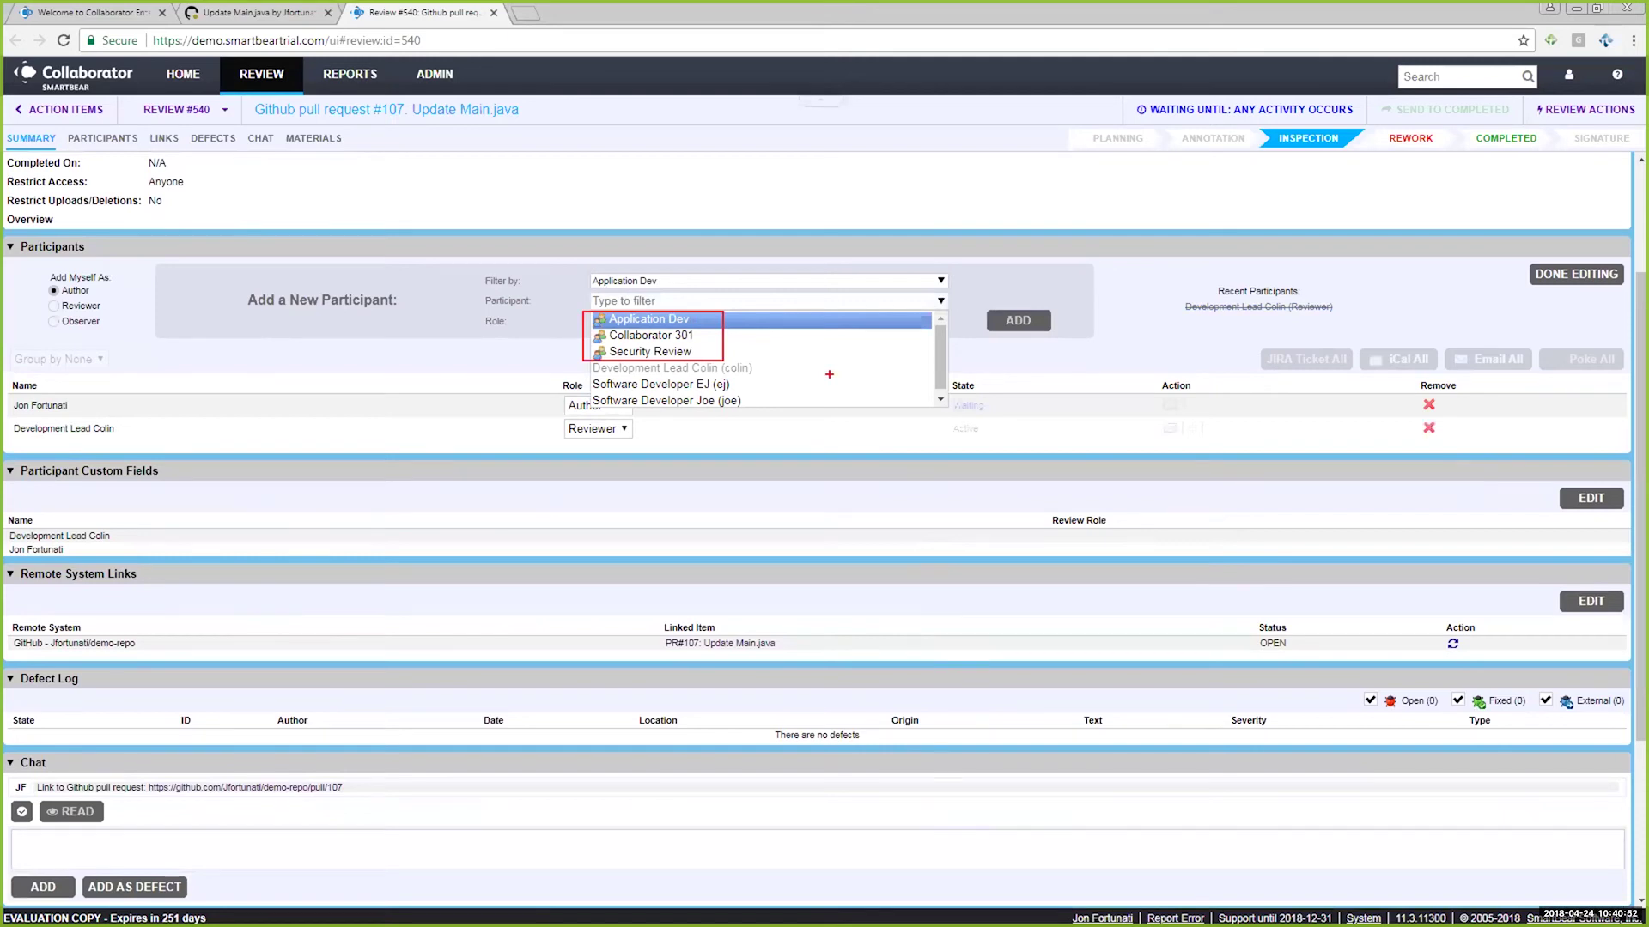
key(Escape)
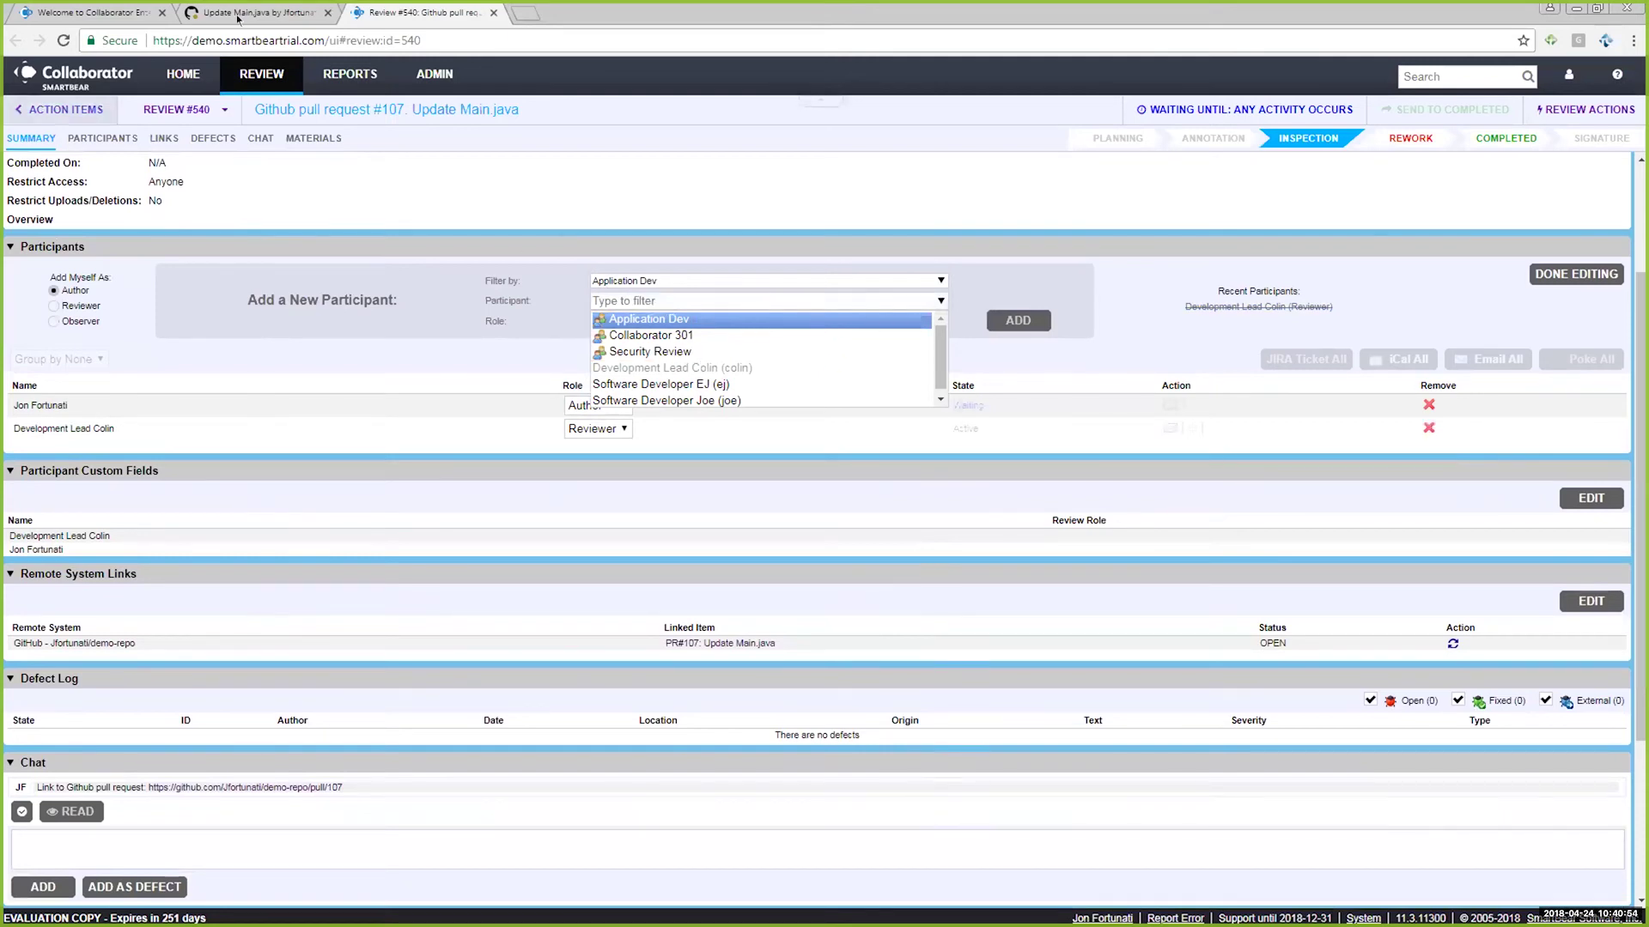
click(644, 350)
click(680, 321)
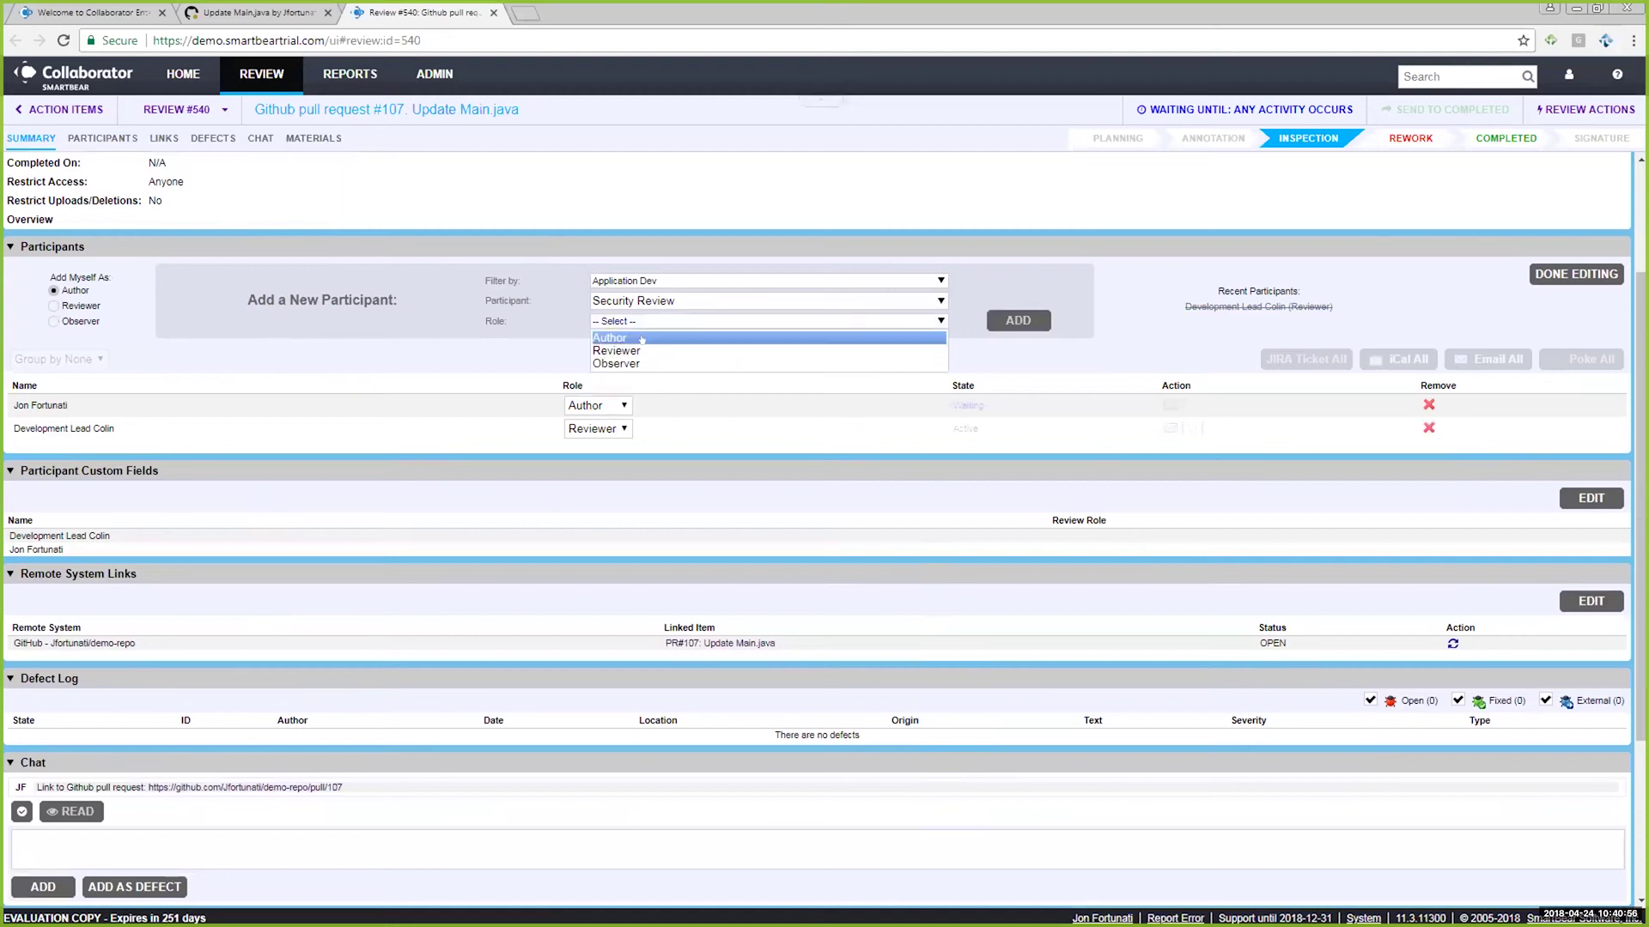
click(831, 341)
click(1019, 320)
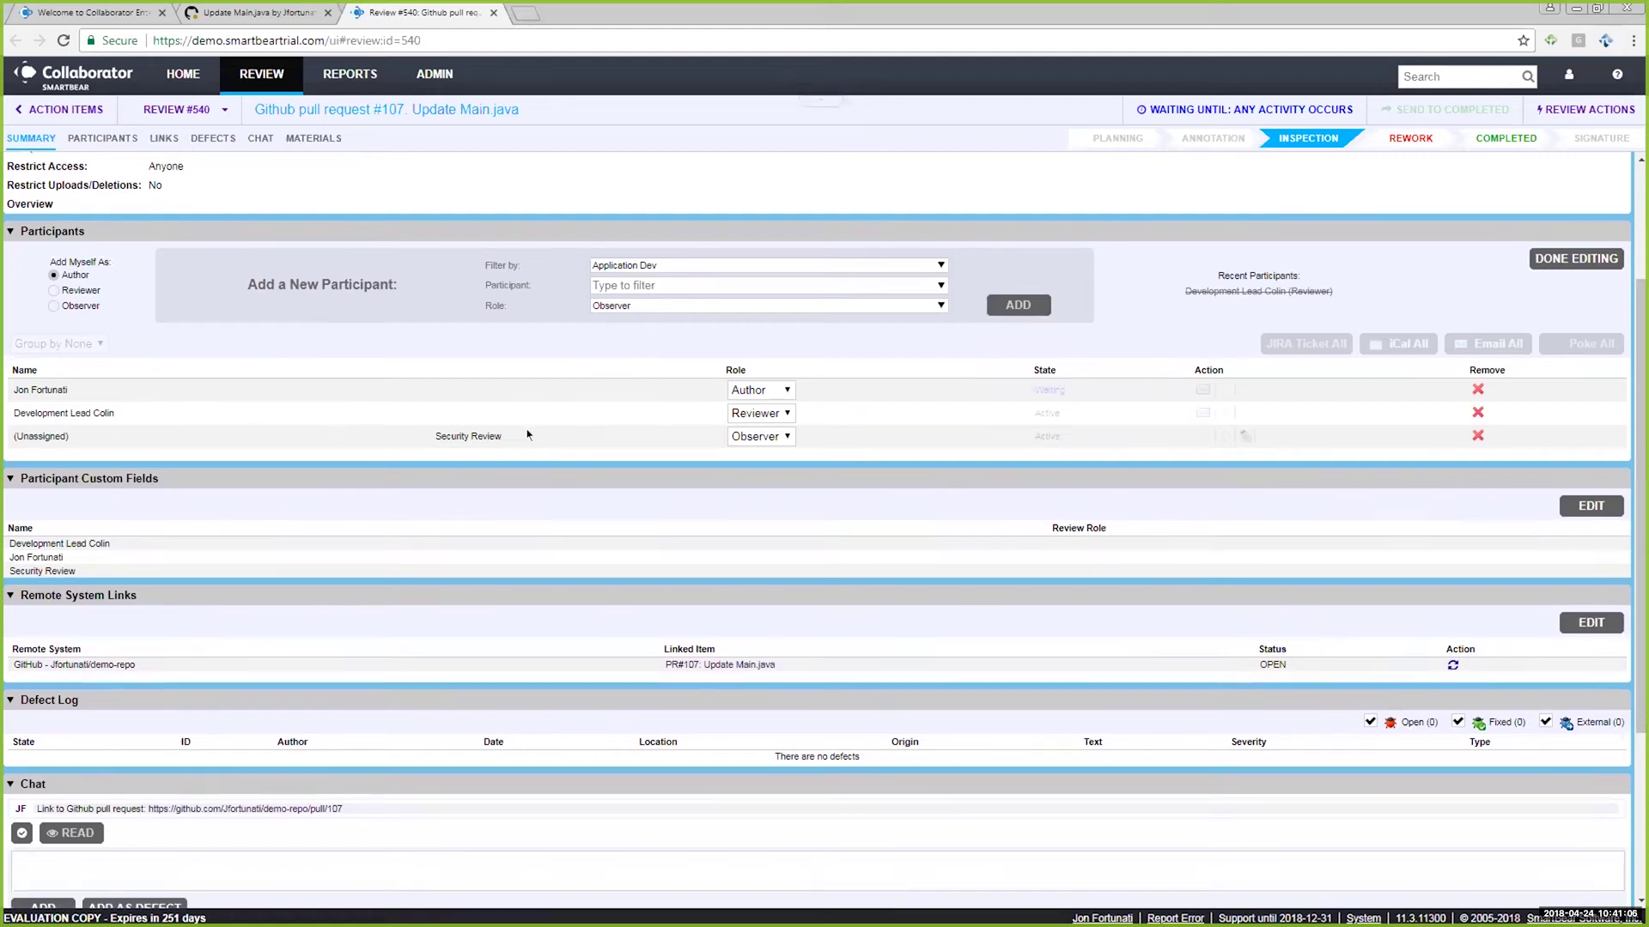
scroll(1235, 415, down, 3)
scroll(1234, 415, up, 5)
click(1572, 433)
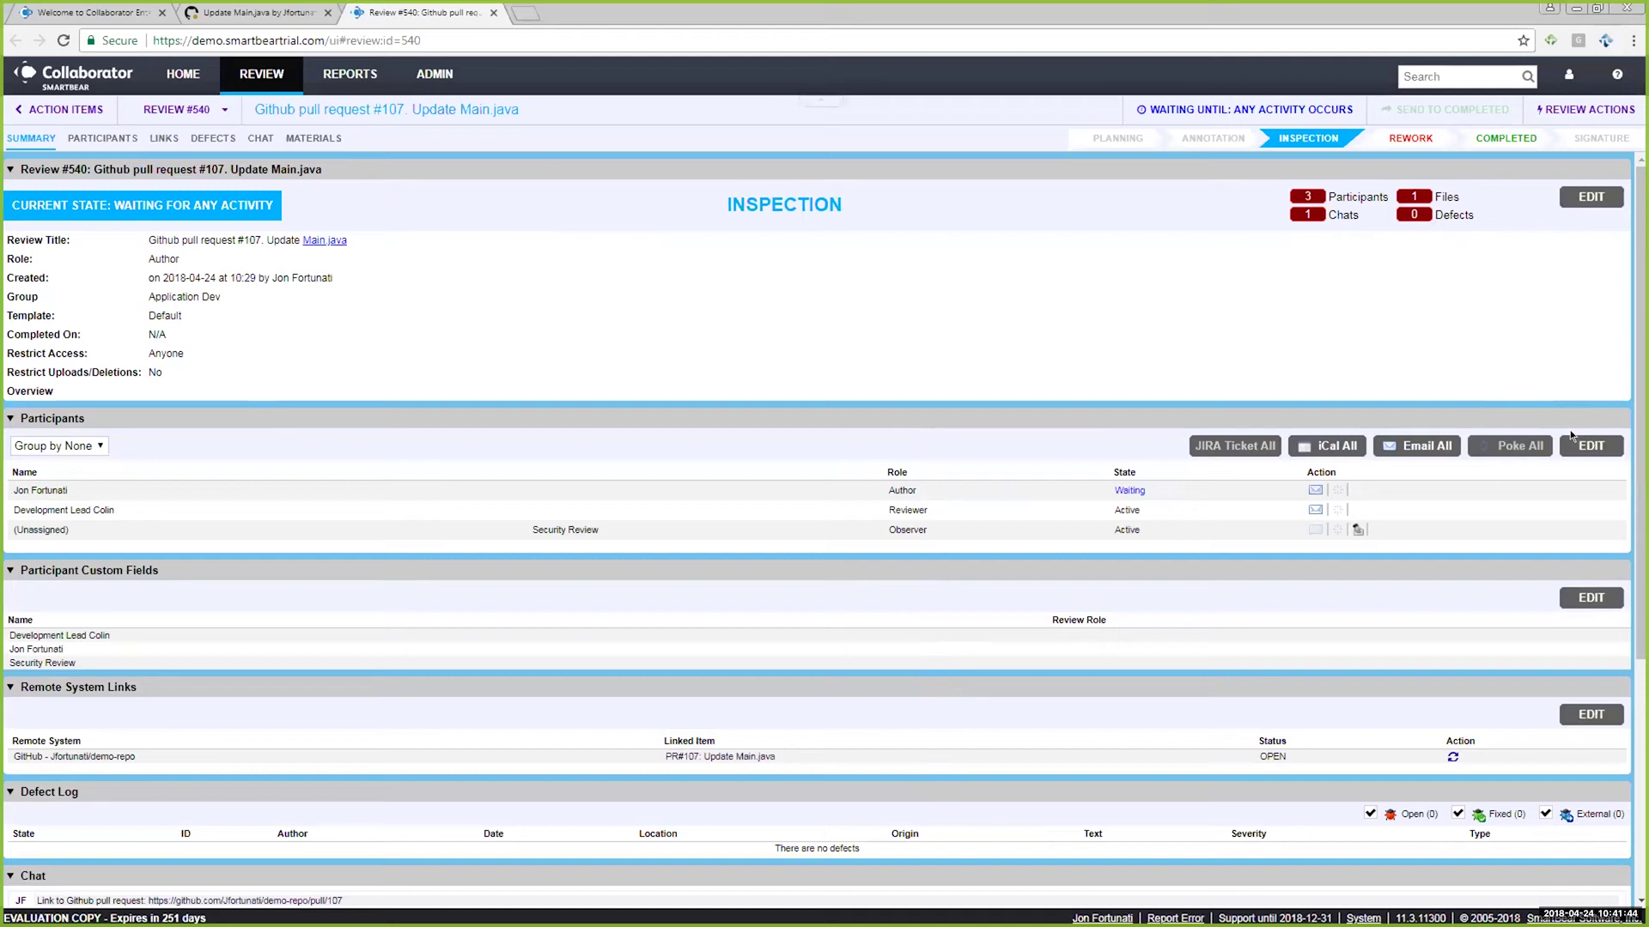
right_click(951, 285)
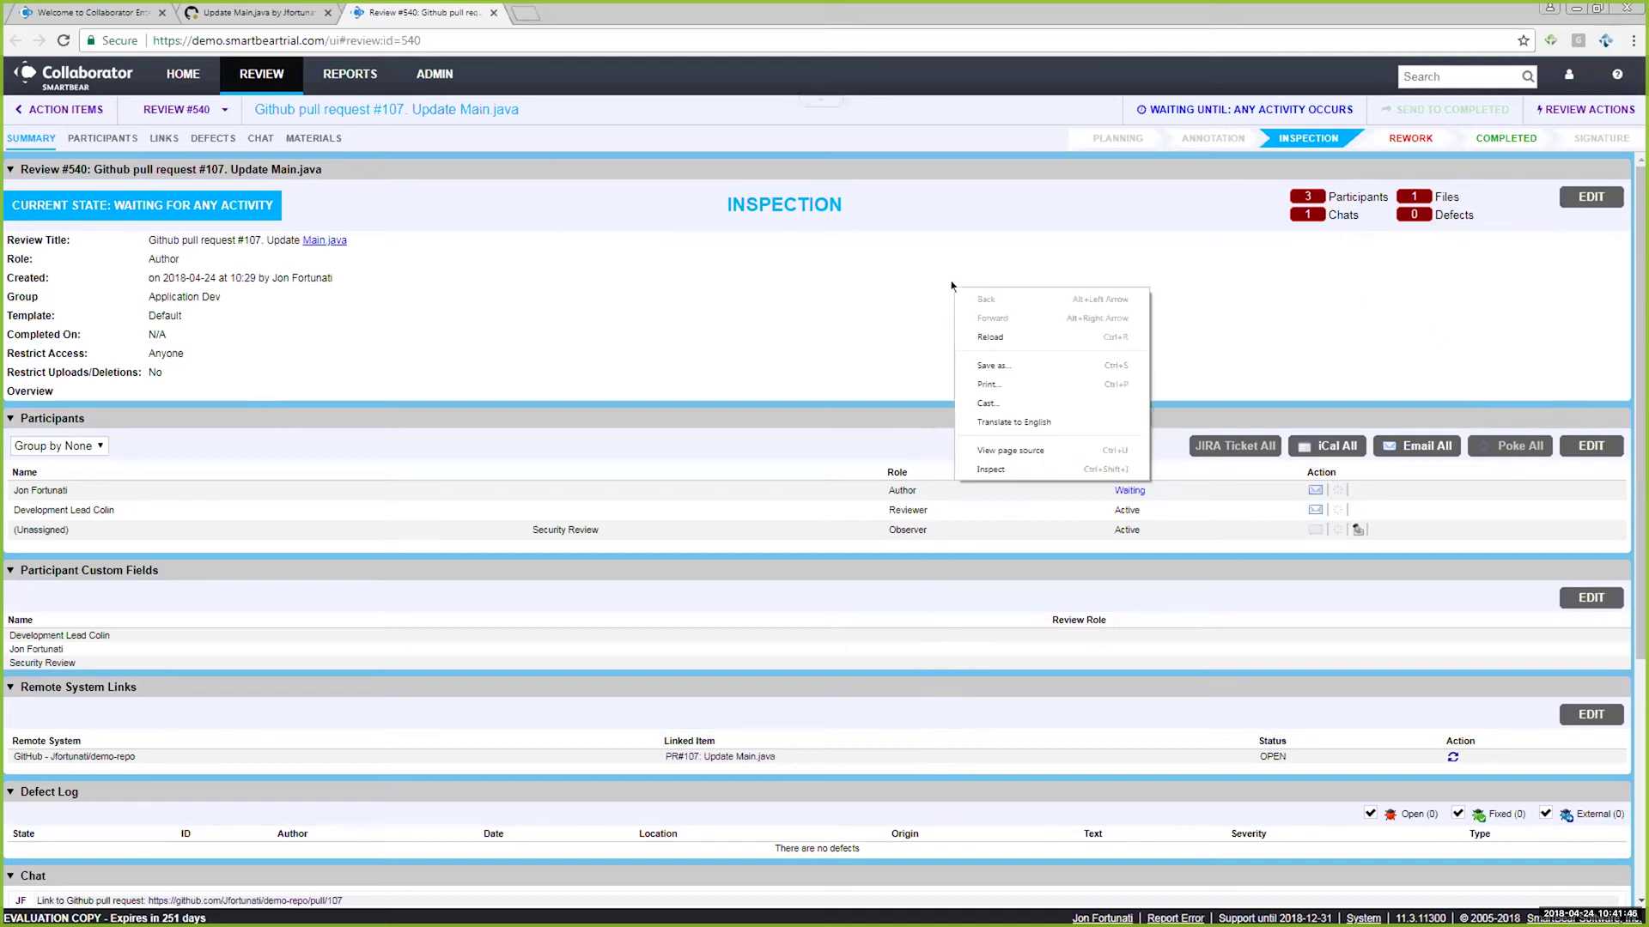
click(856, 285)
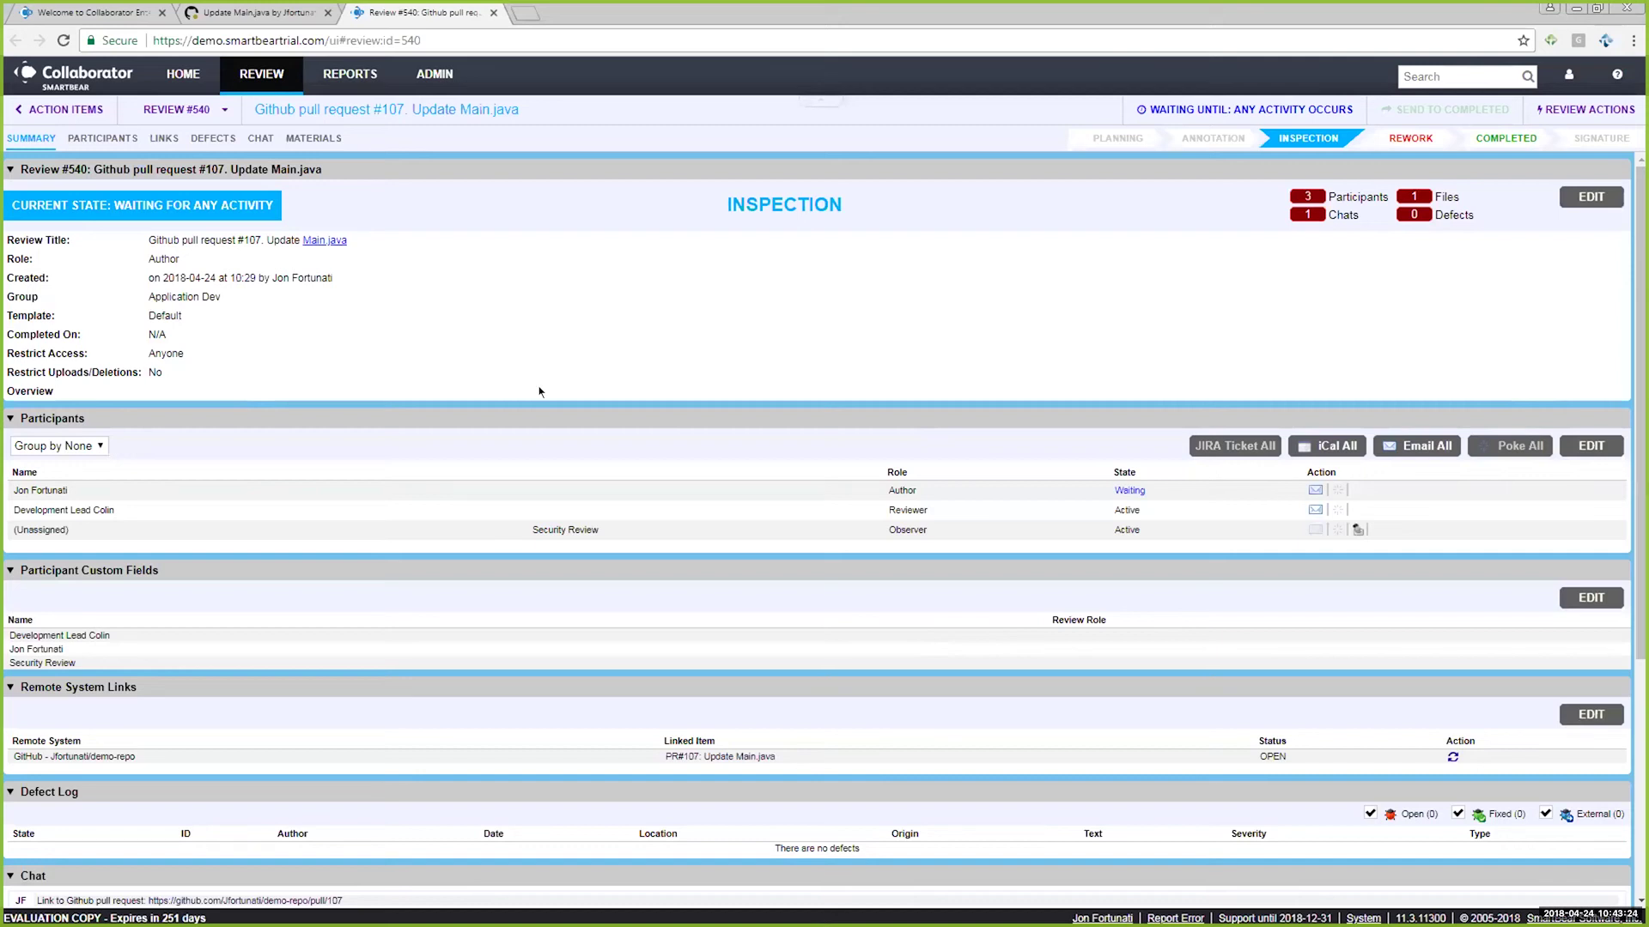
- View the Main.java diff from the review materials' Git changes and return to the review page
scroll(528, 350, down, 5)
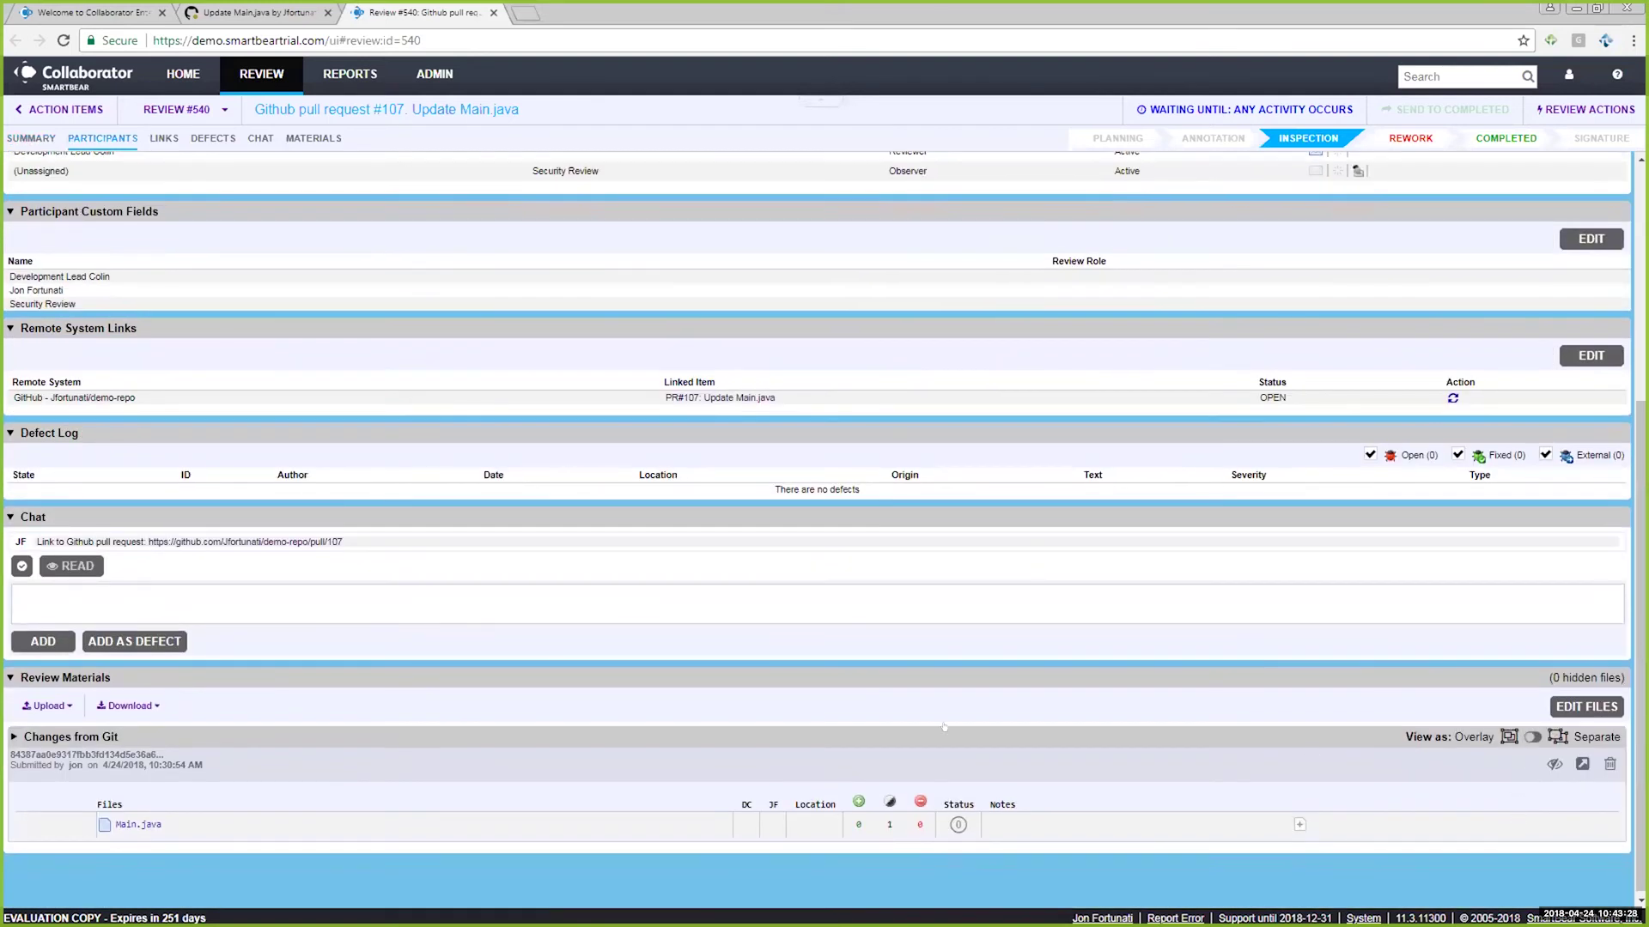
click(139, 825)
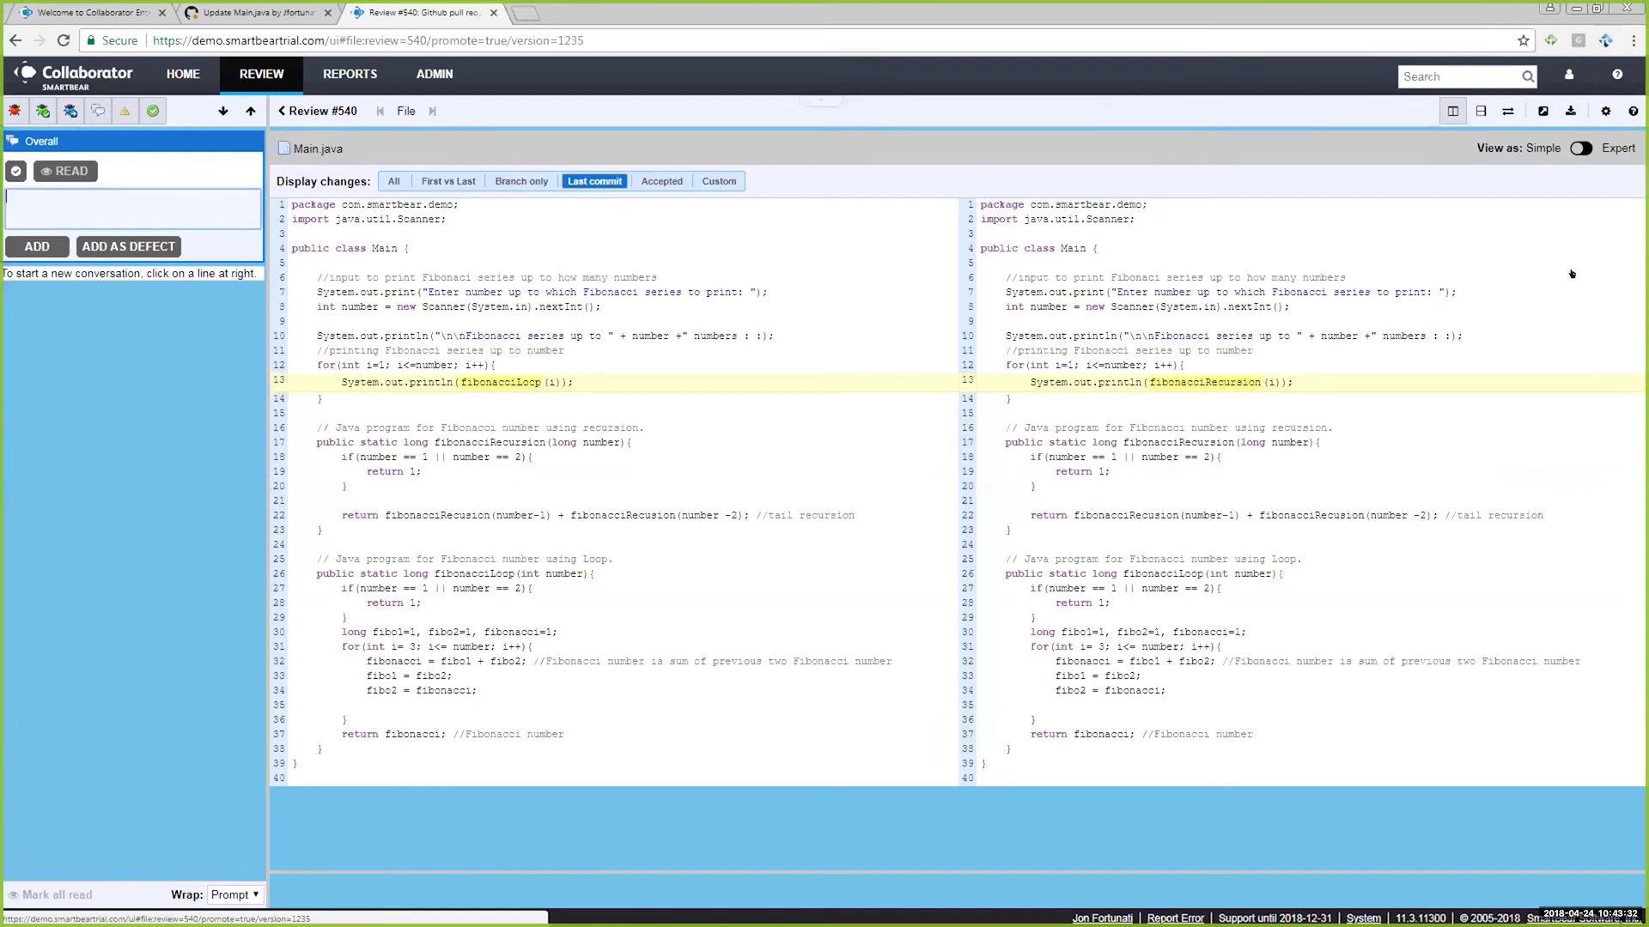
click(1570, 110)
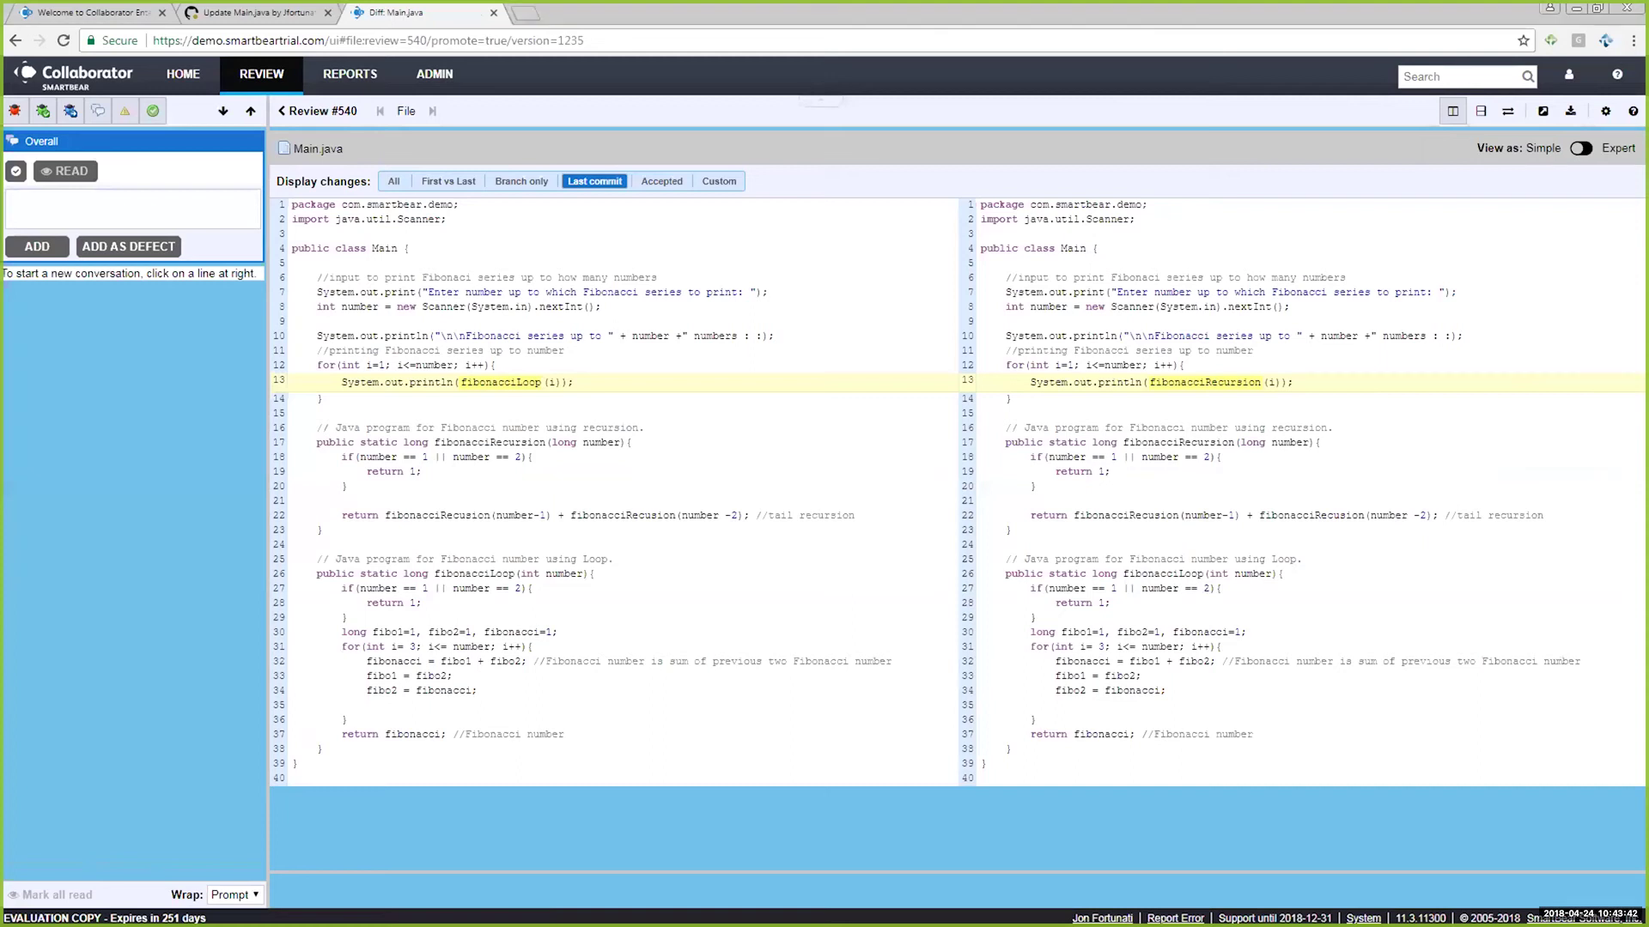
click(16, 40)
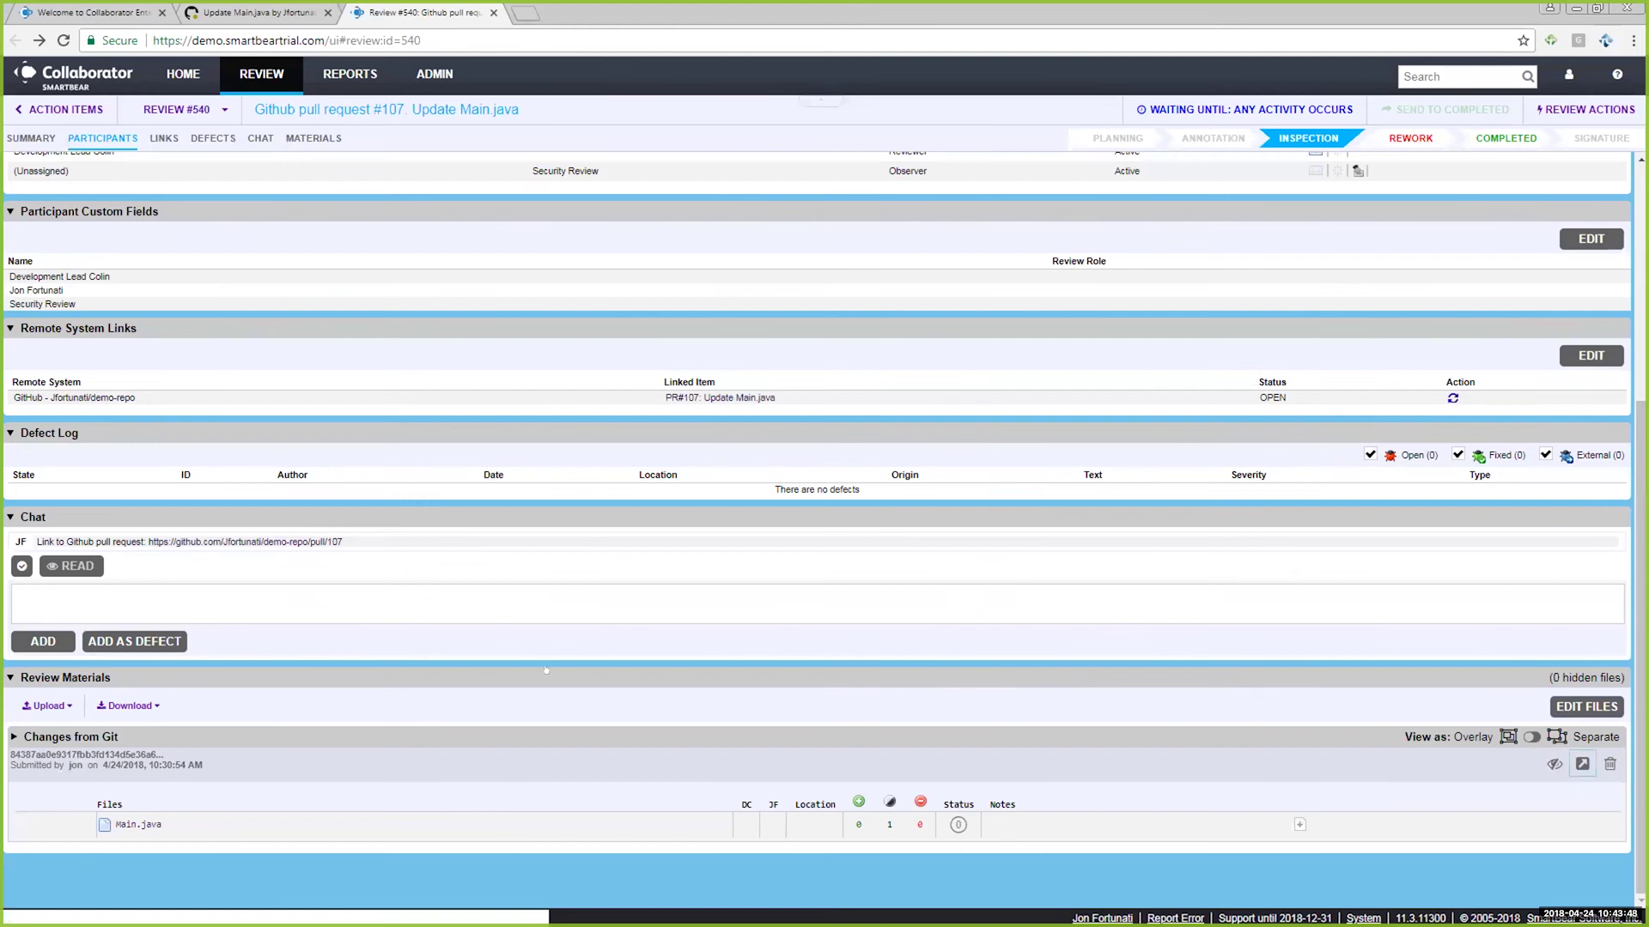
- Download the review's files, view the Main file from the review-540-files archive, and close both windows
click(128, 706)
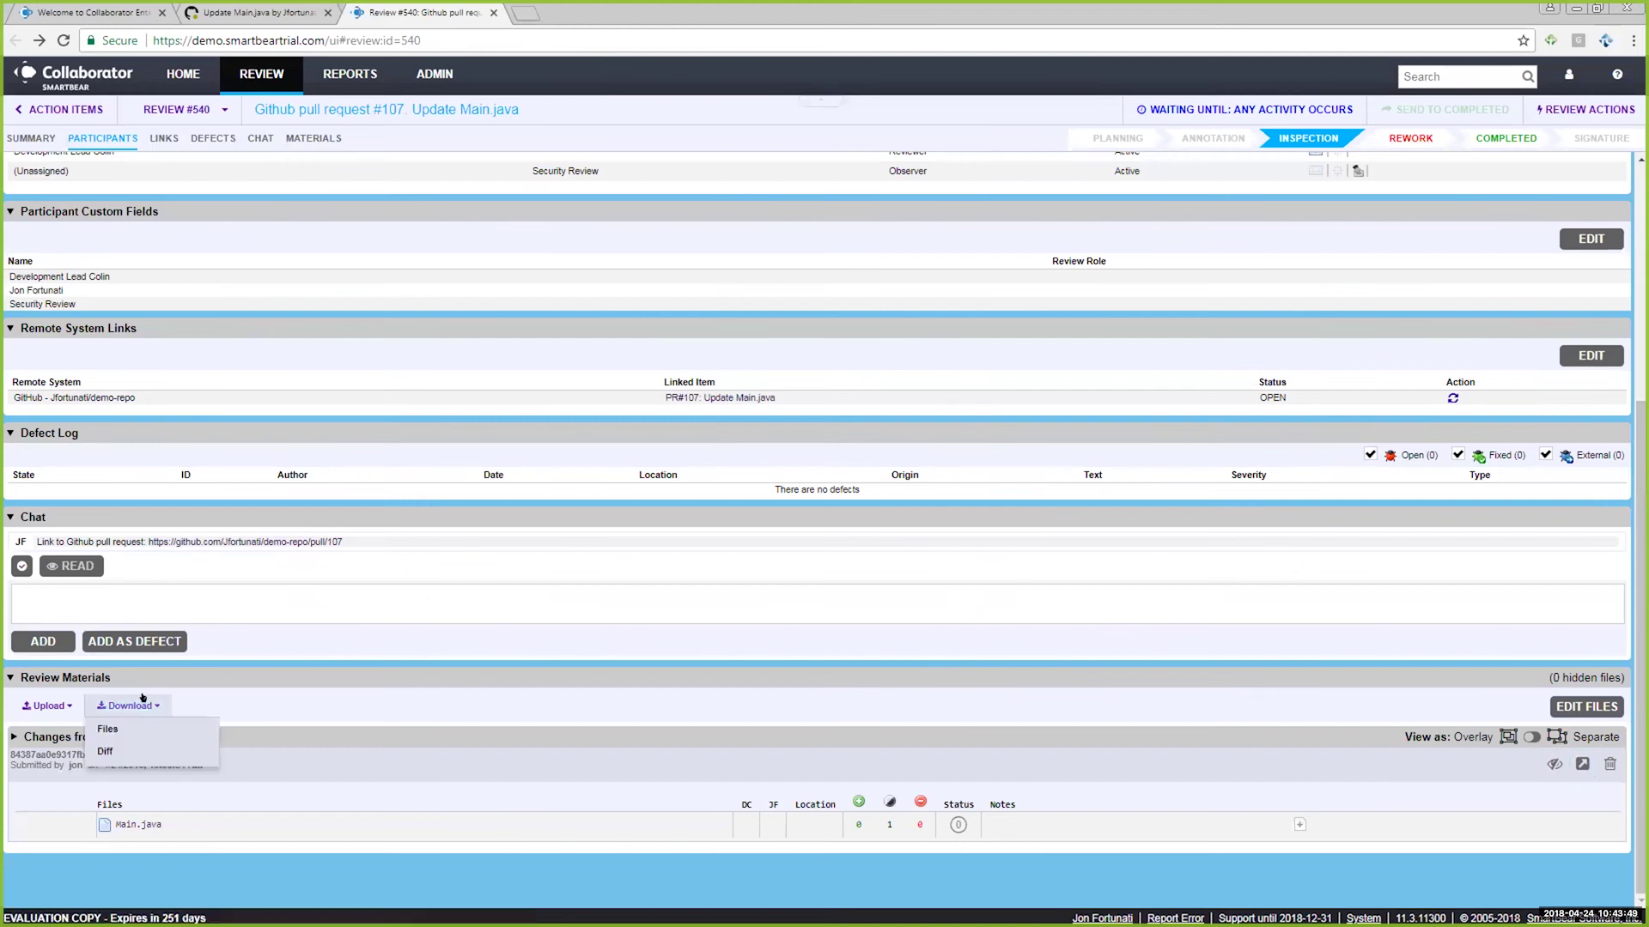
click(117, 731)
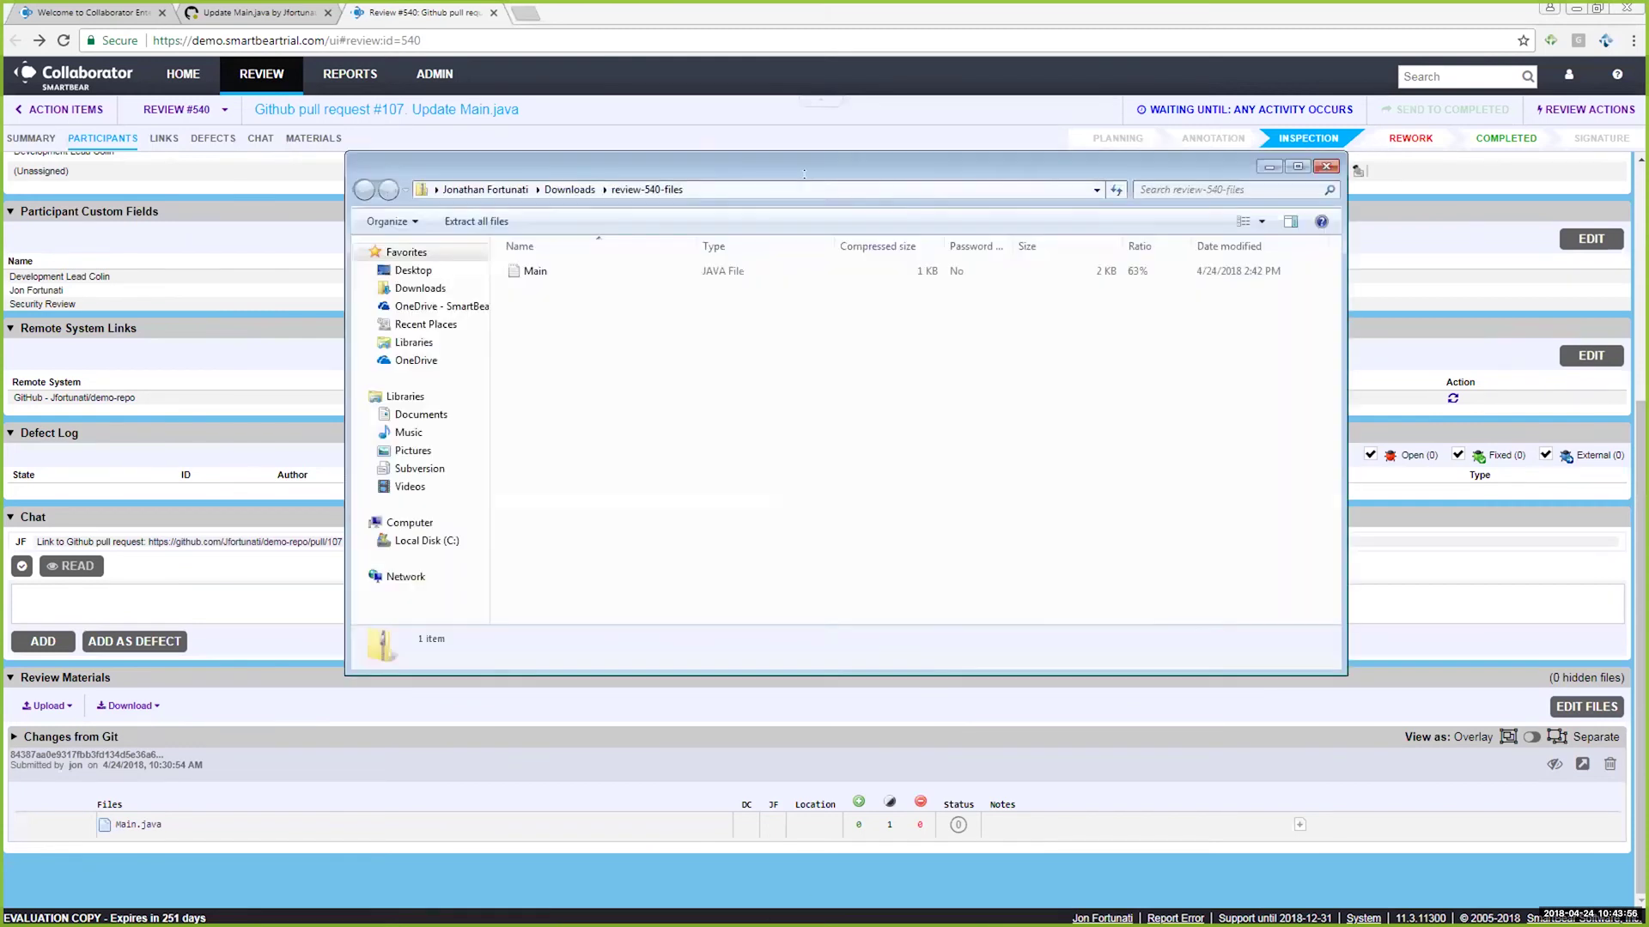
click(532, 271)
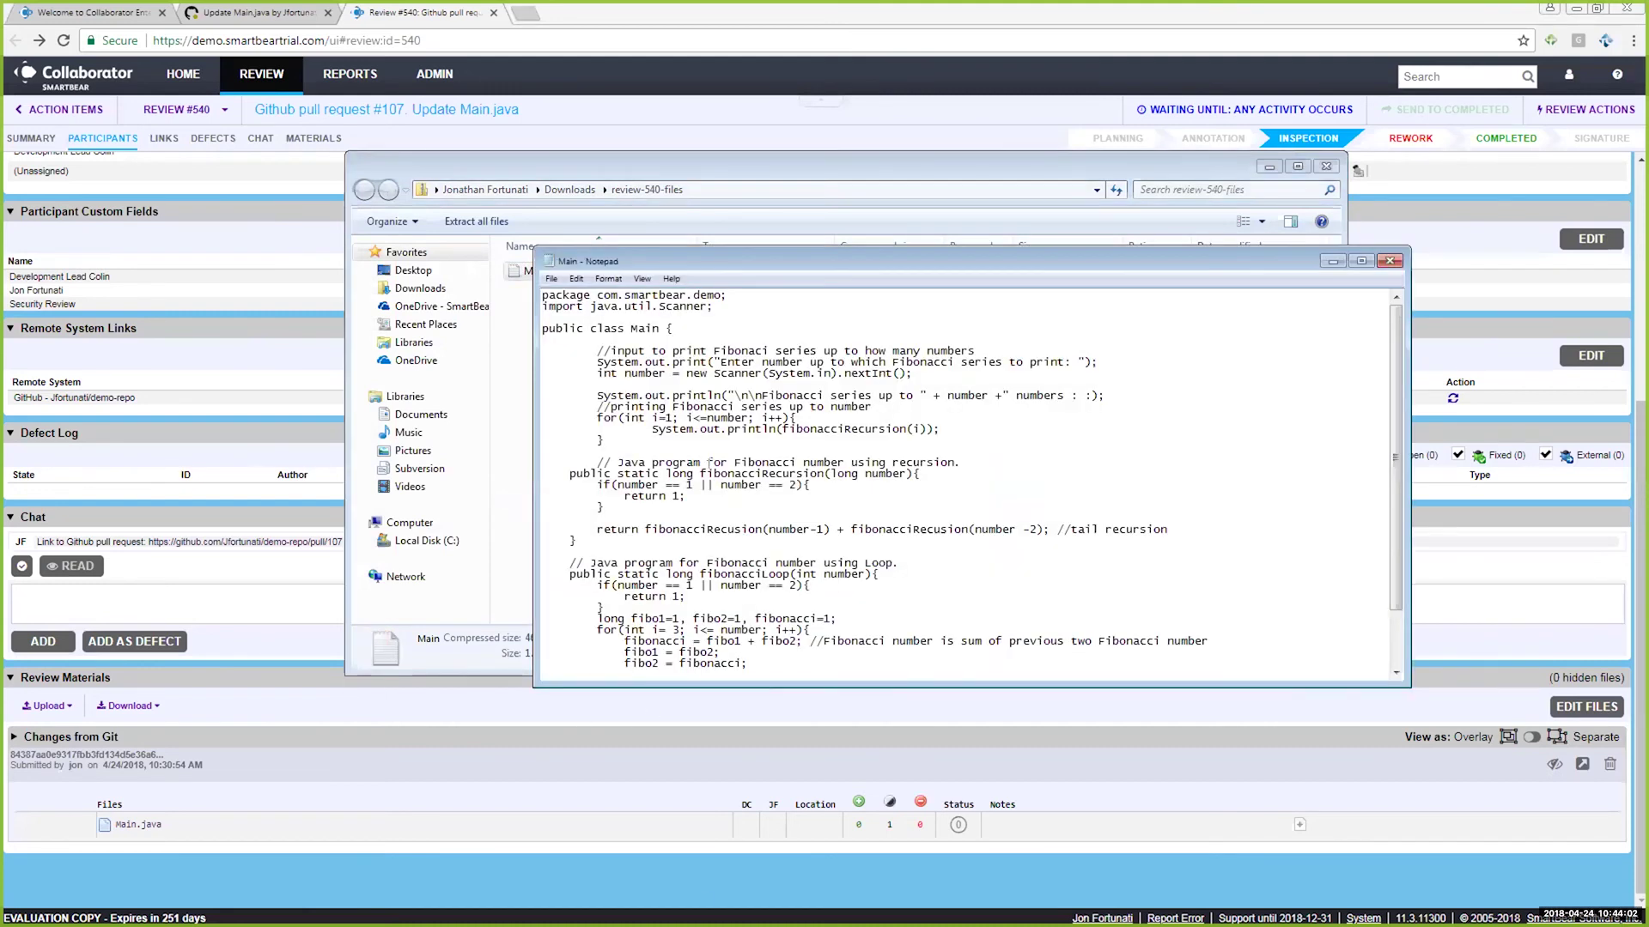
click(1390, 261)
click(1326, 168)
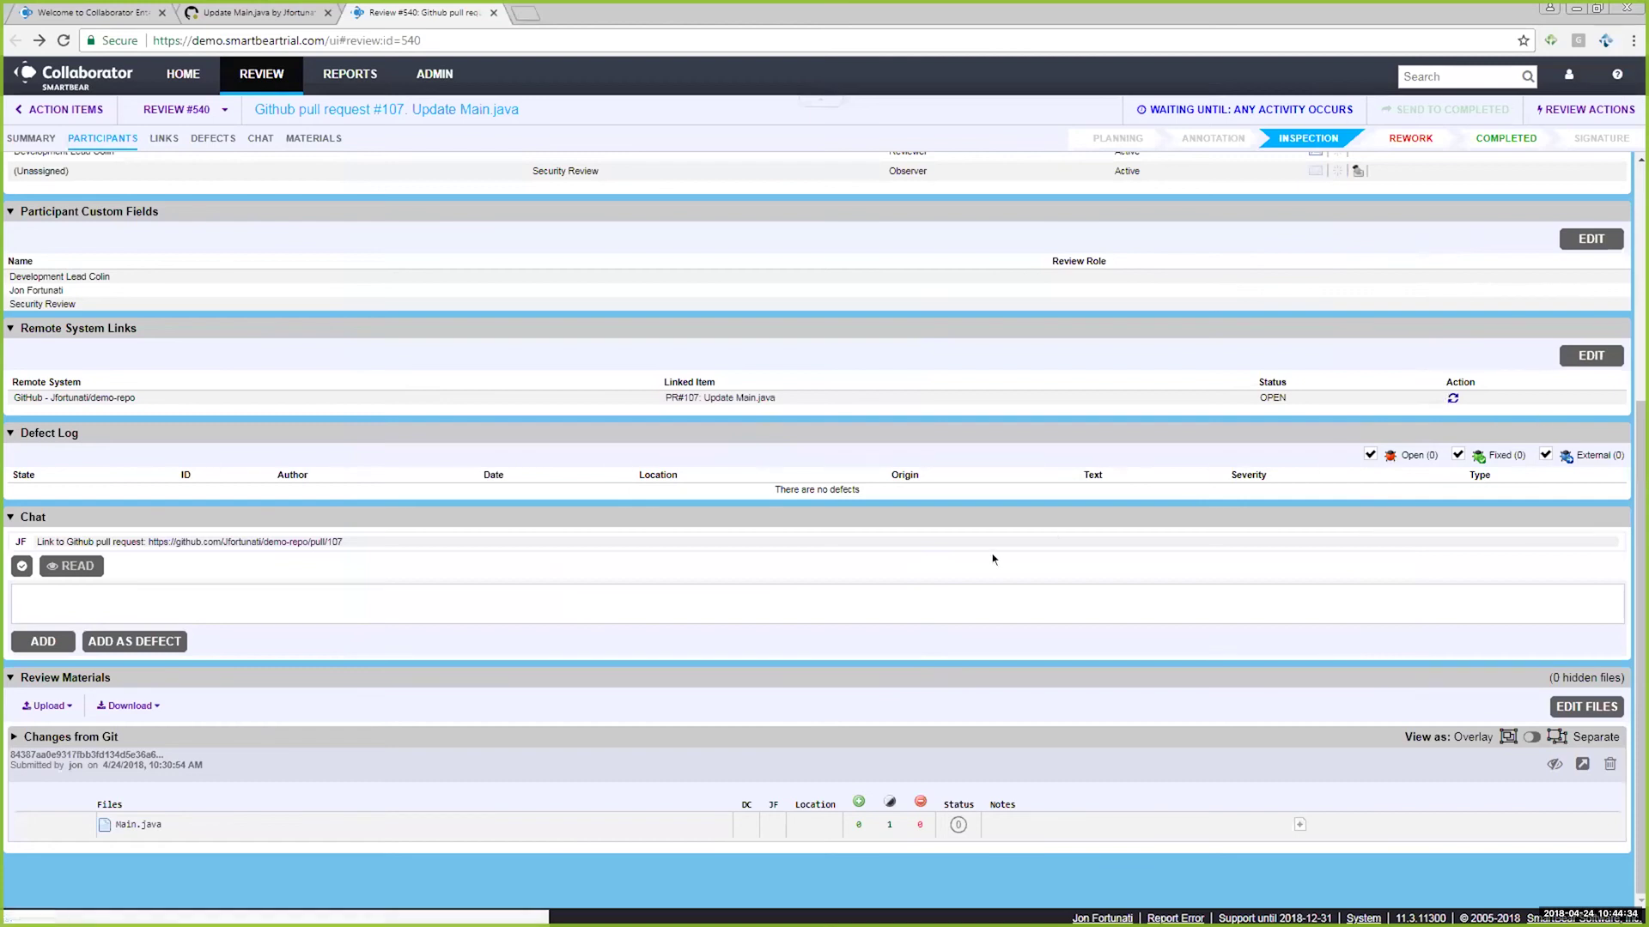
scroll(936, 556, up, 3)
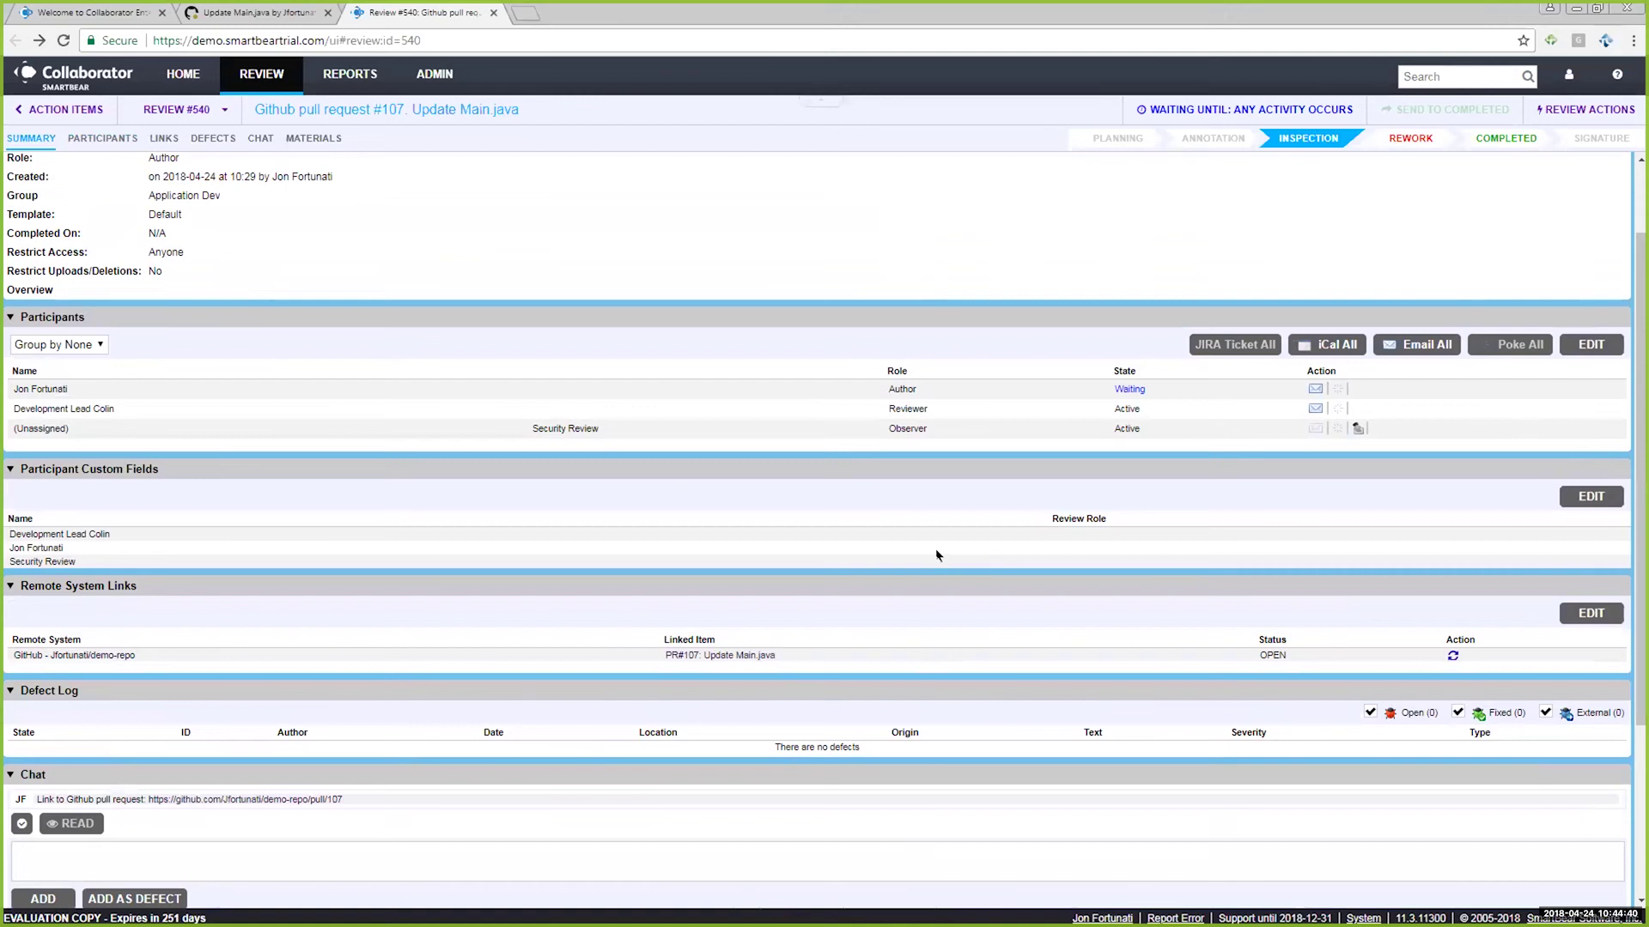
scroll(936, 548, down, 3)
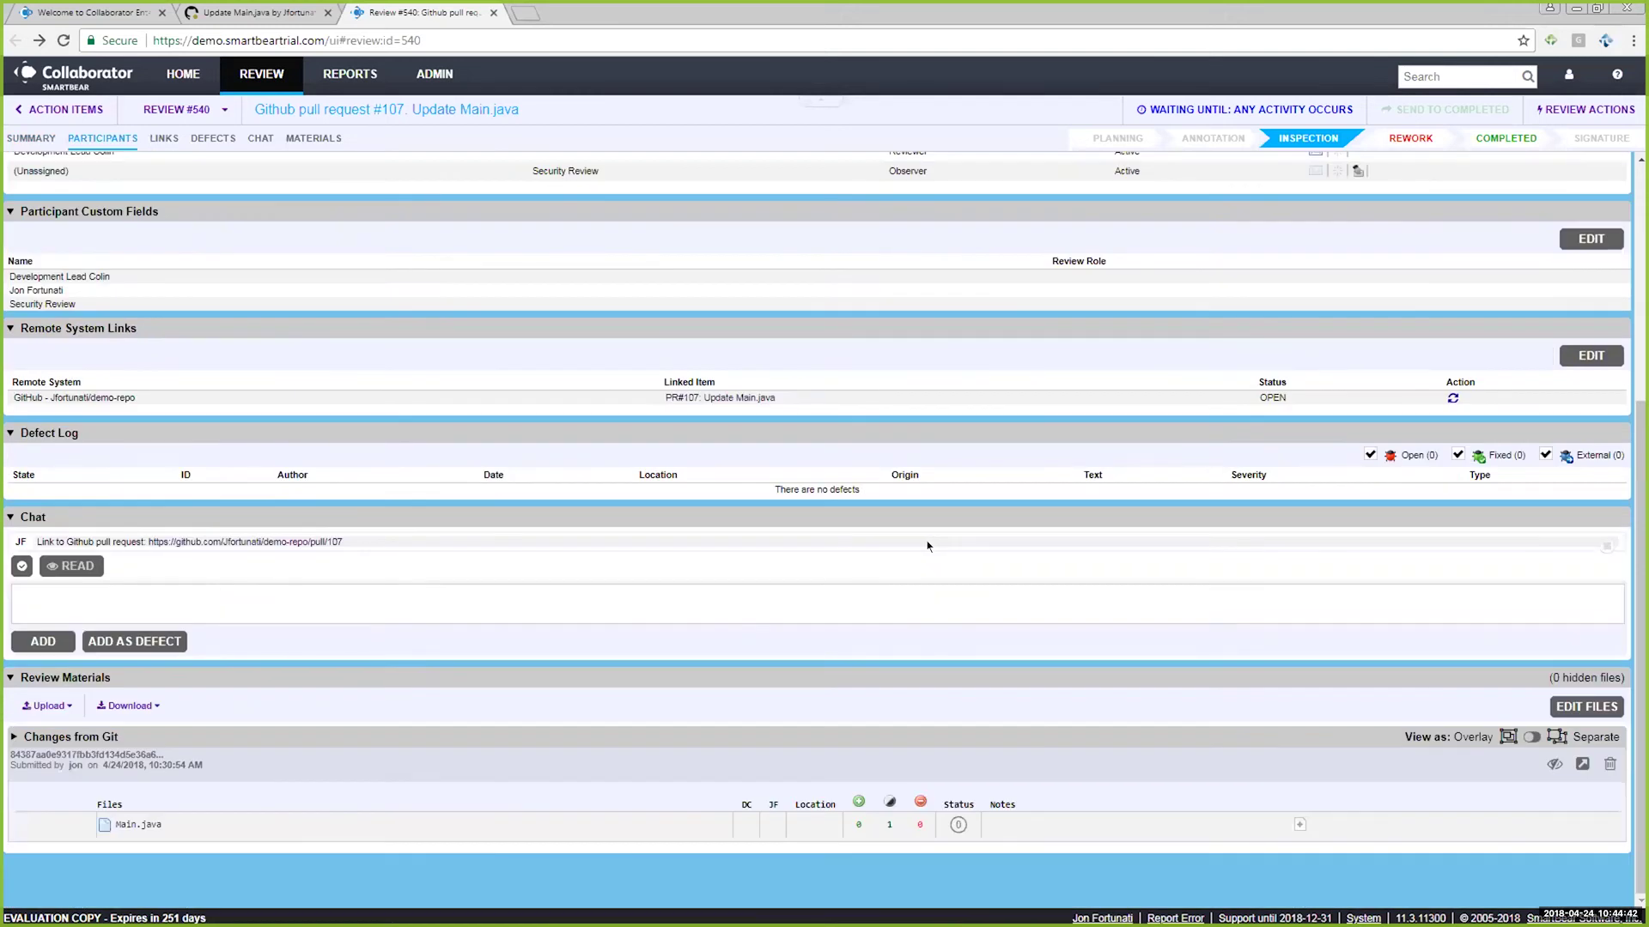
scroll(912, 515, up, 4)
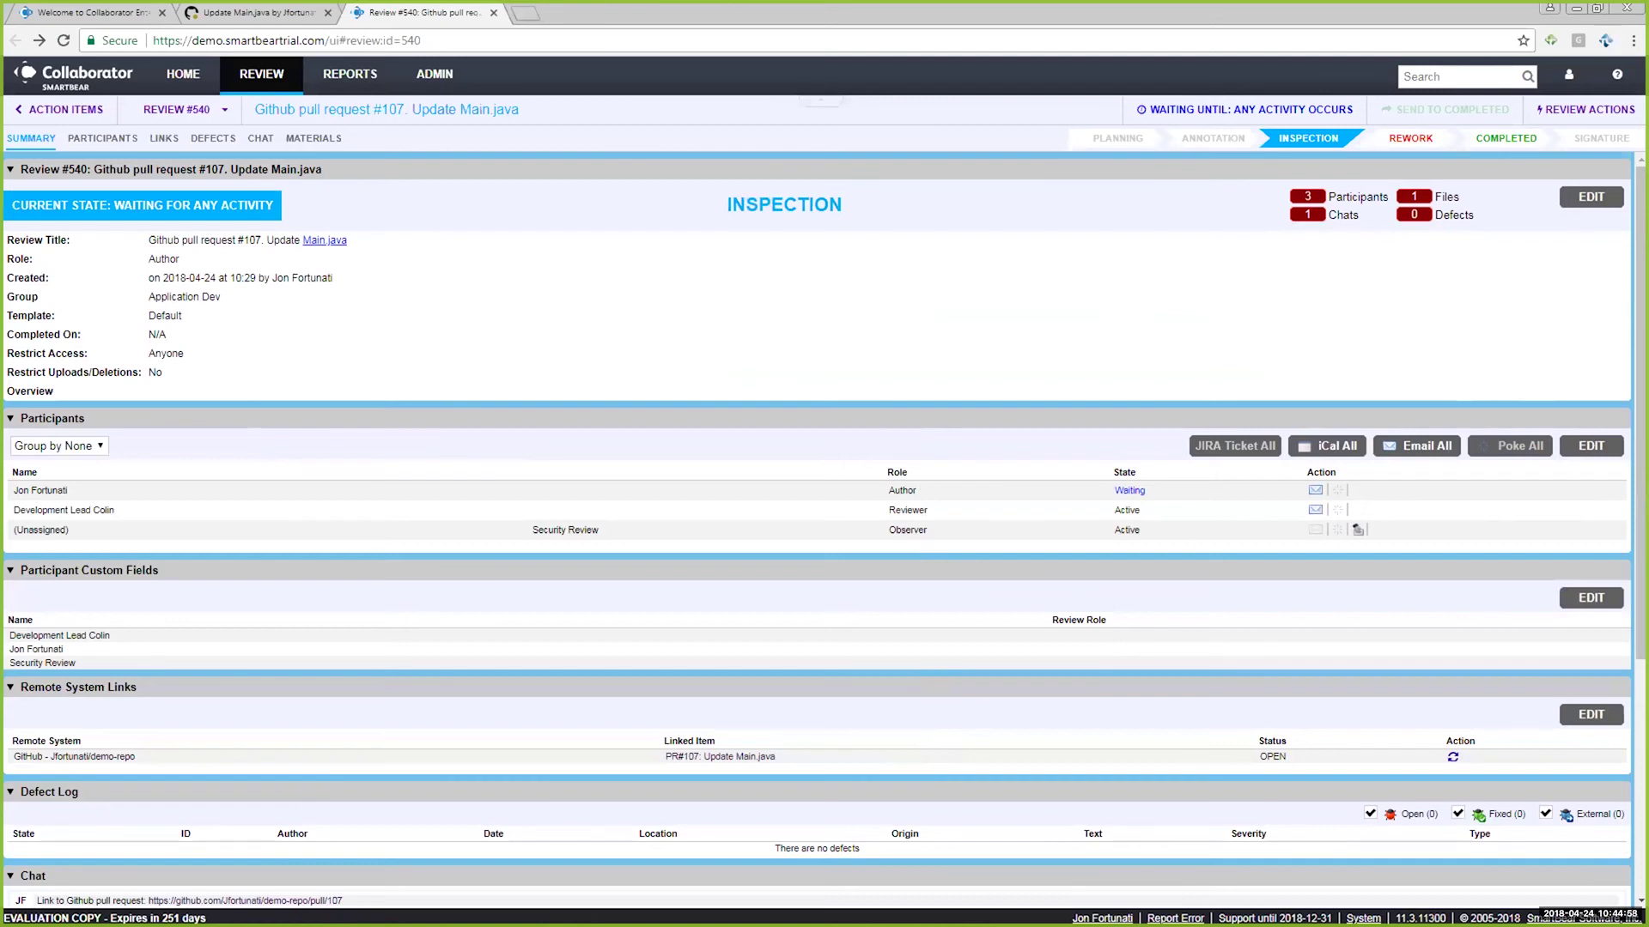
- Switch to the reviewer's Collaborator session in Firefox and maximize its window
key(alt+Tab)
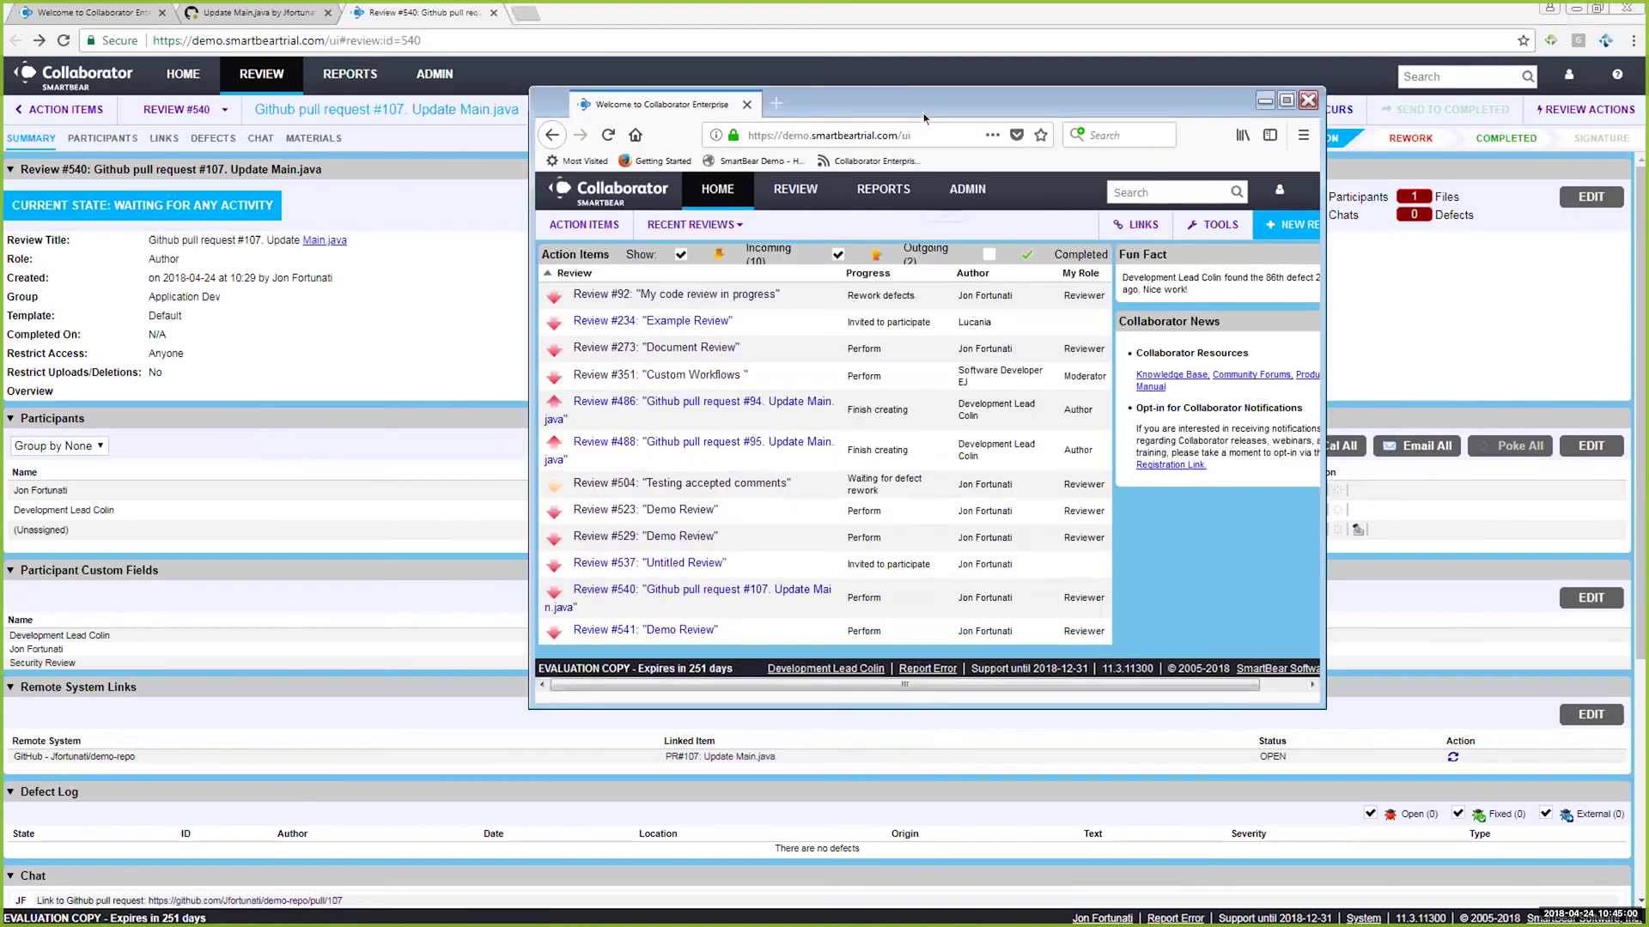
double_click(925, 106)
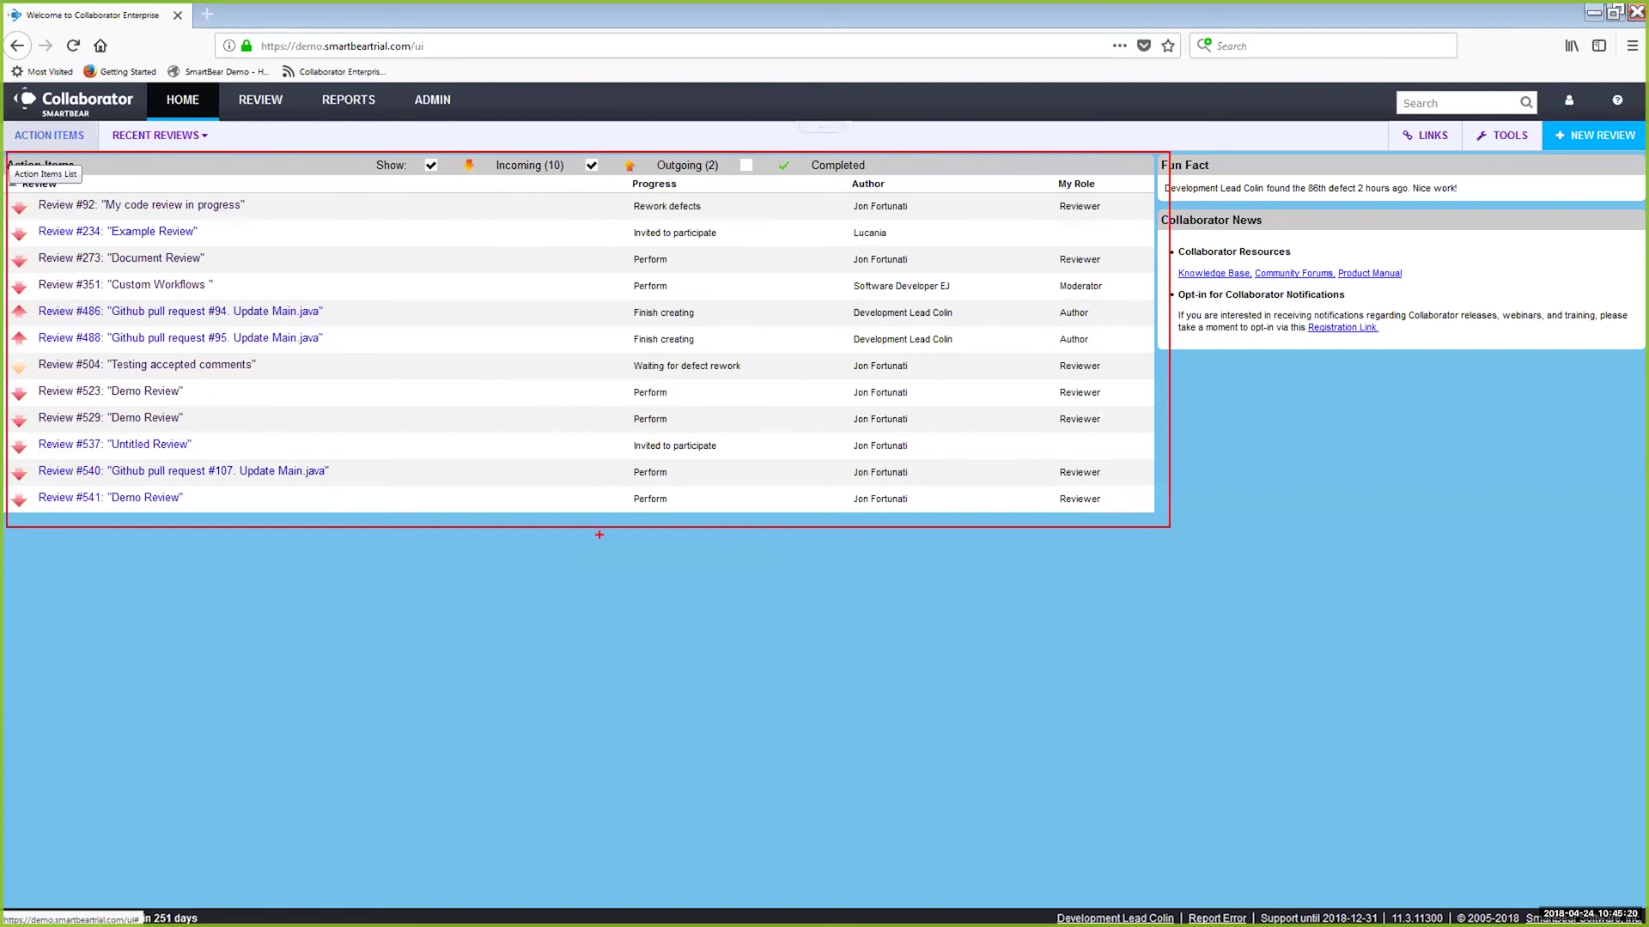
click(204, 136)
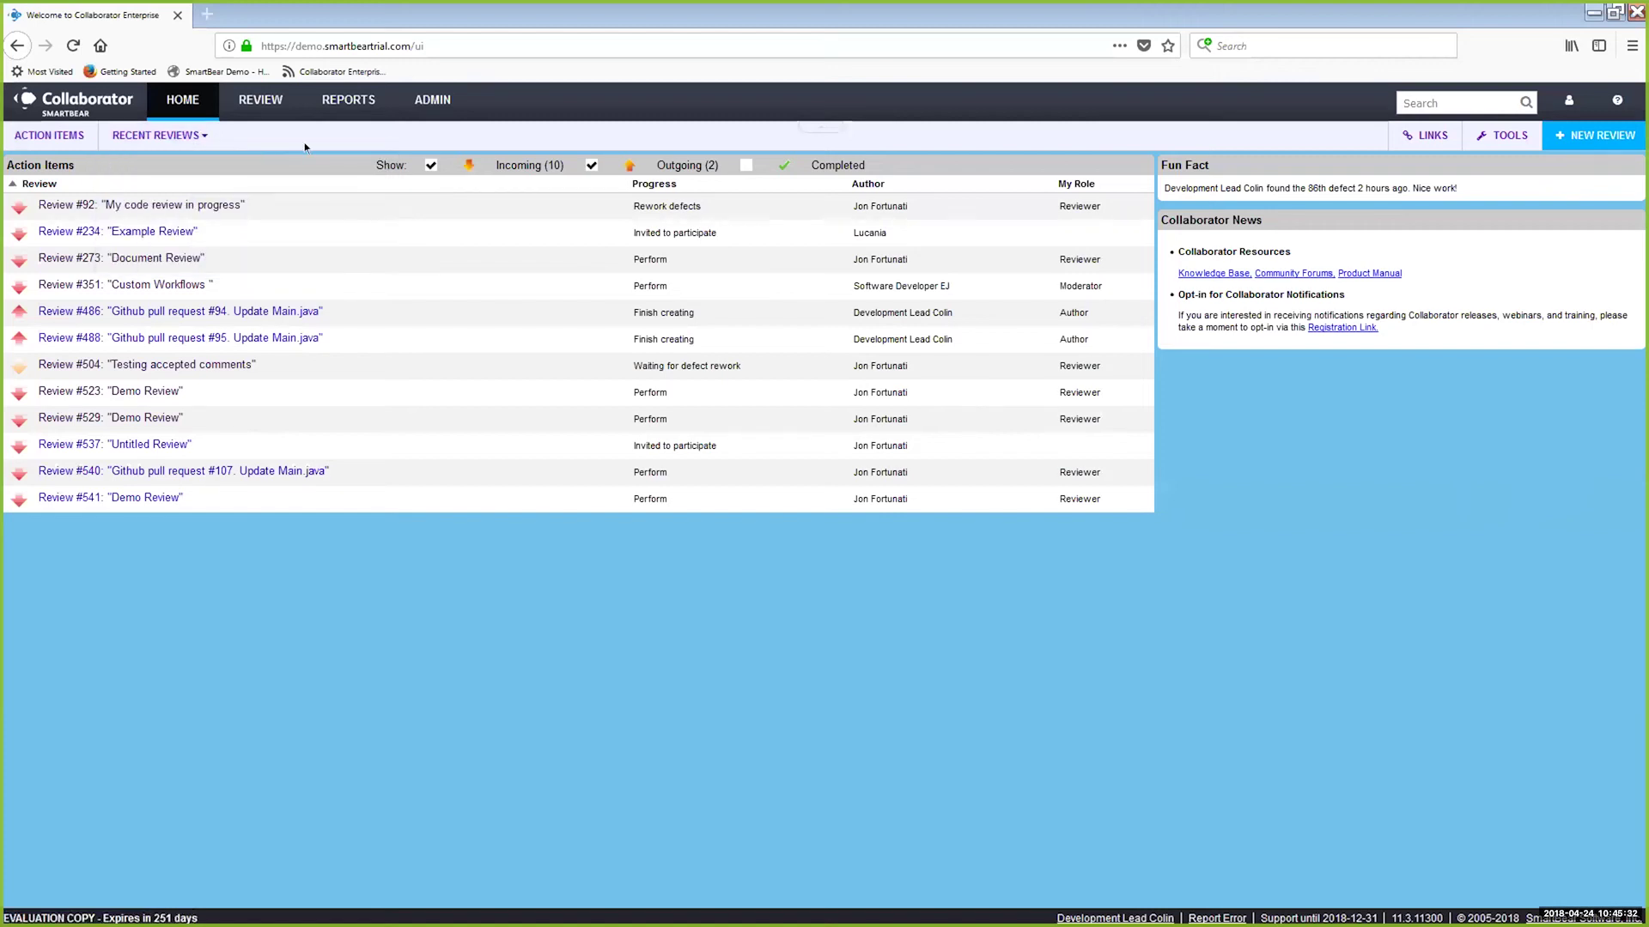
click(257, 99)
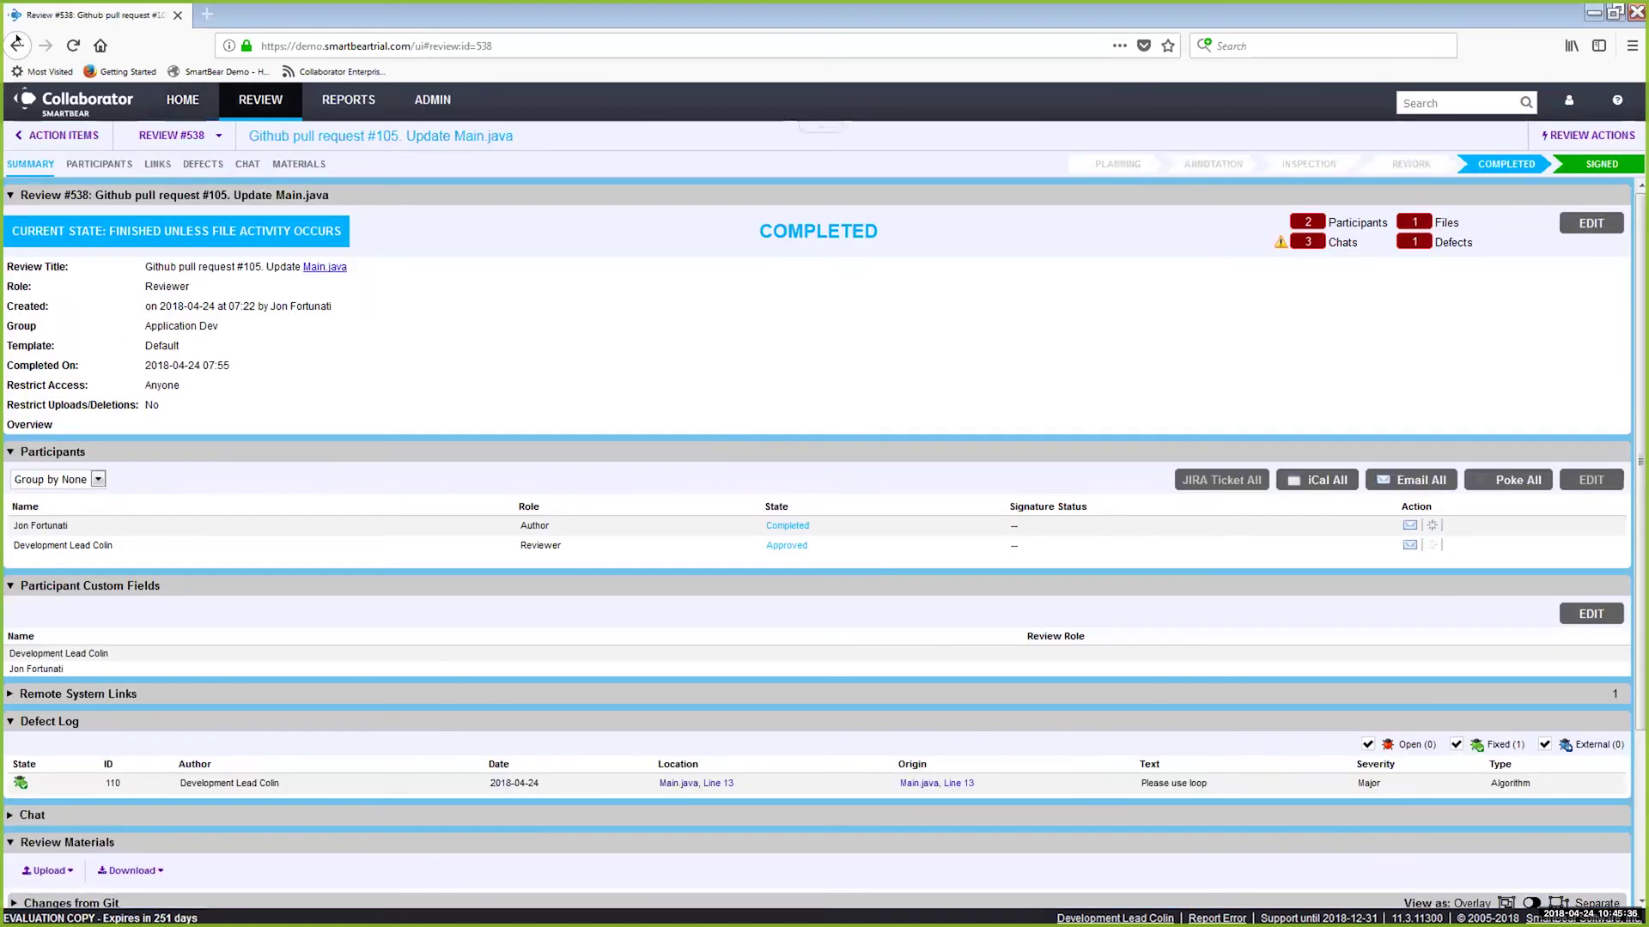
click(17, 45)
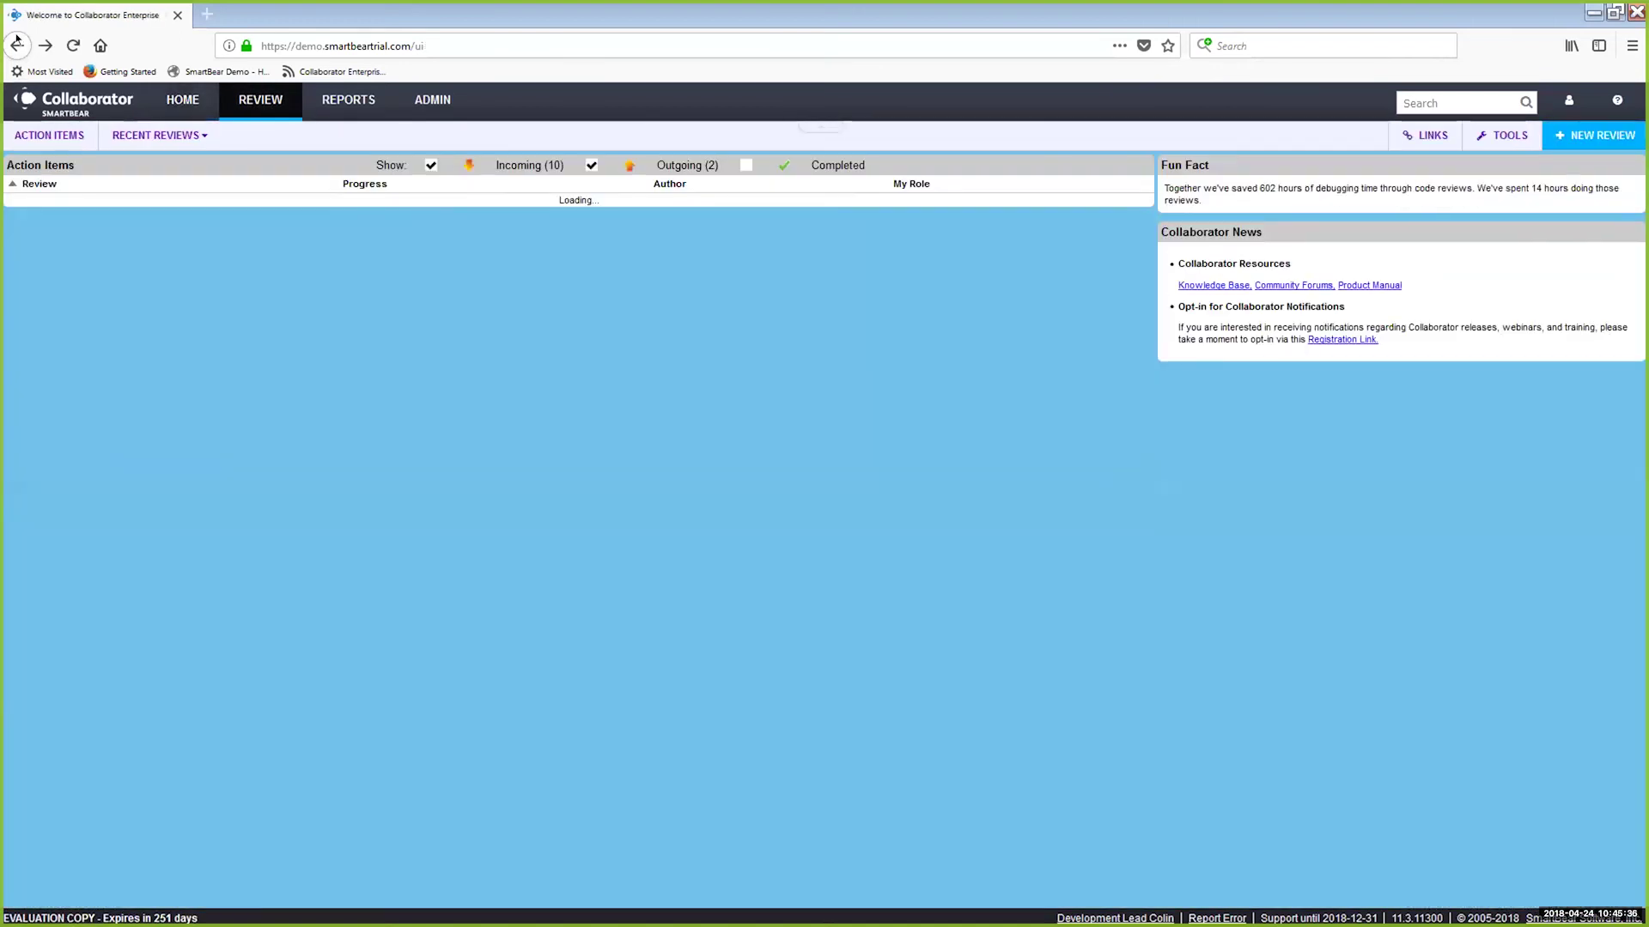
- Open Review #540 from the reviewer's action items and open the Main.java diff from its review materials
mouse_move(156, 135)
click(215, 470)
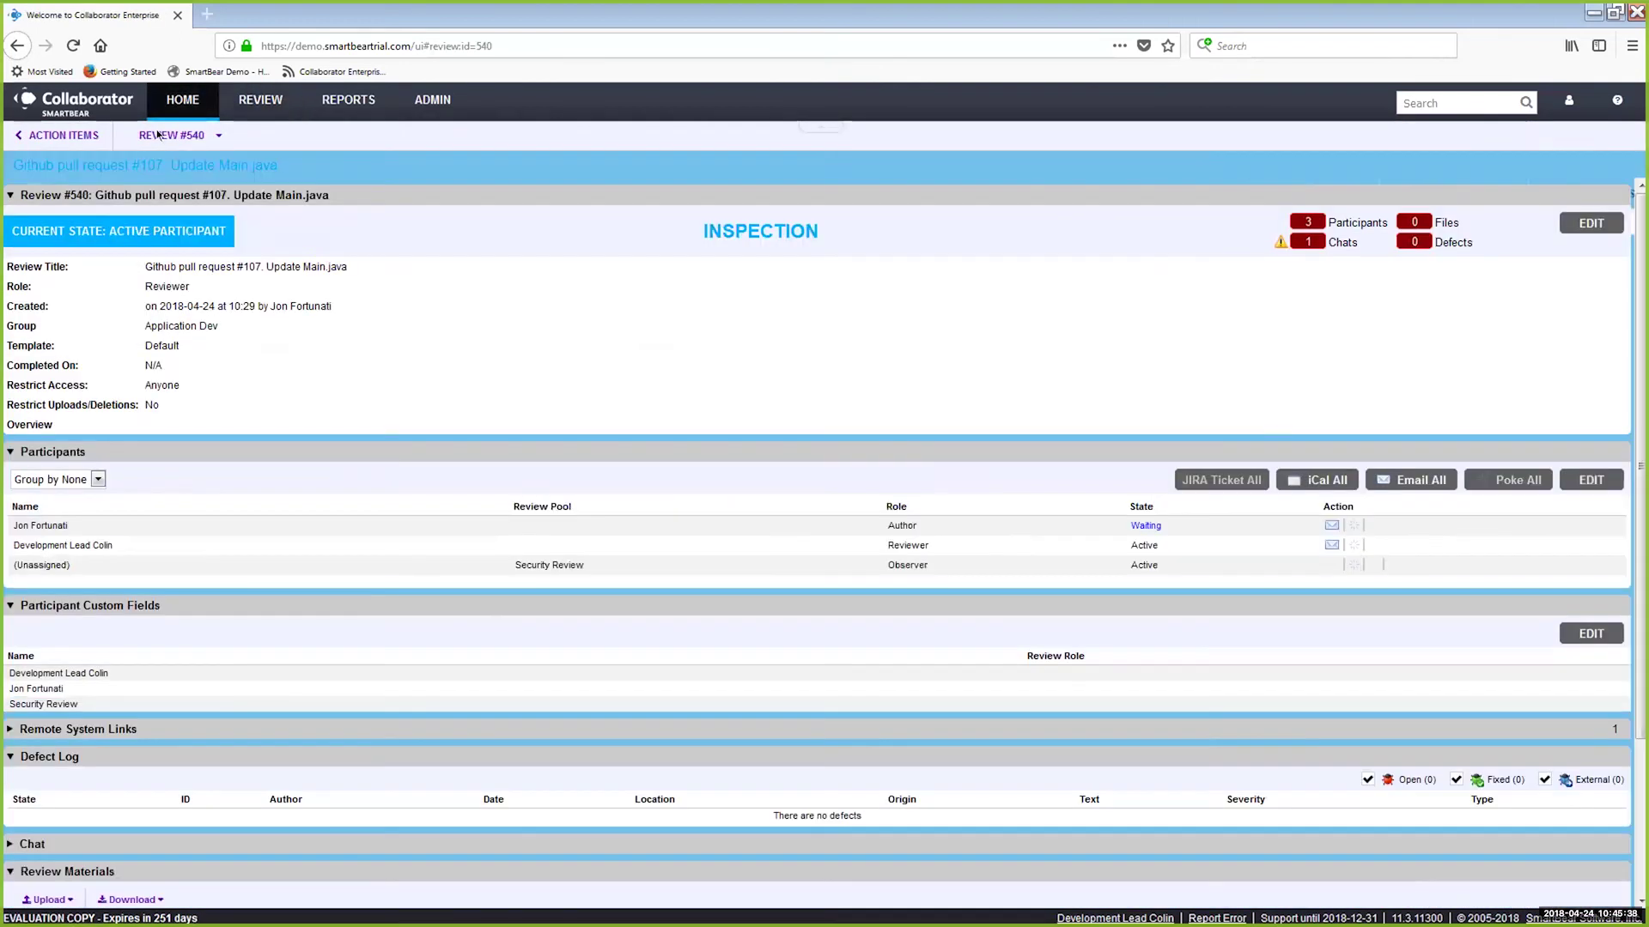
scroll(942, 615, down, 4)
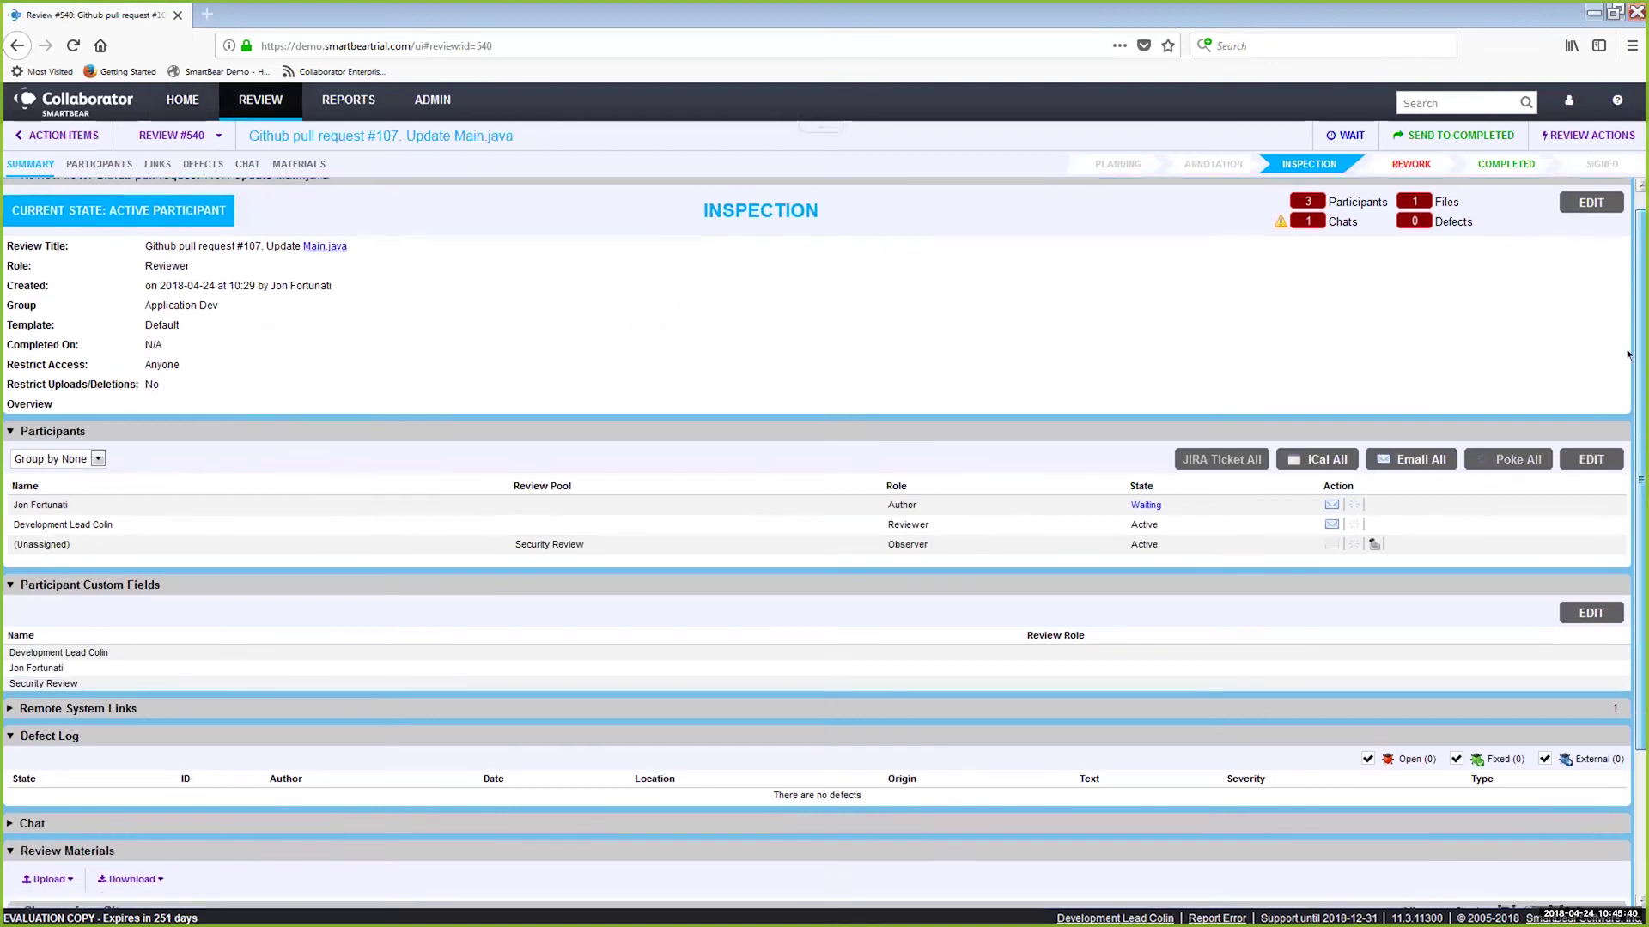
click(141, 824)
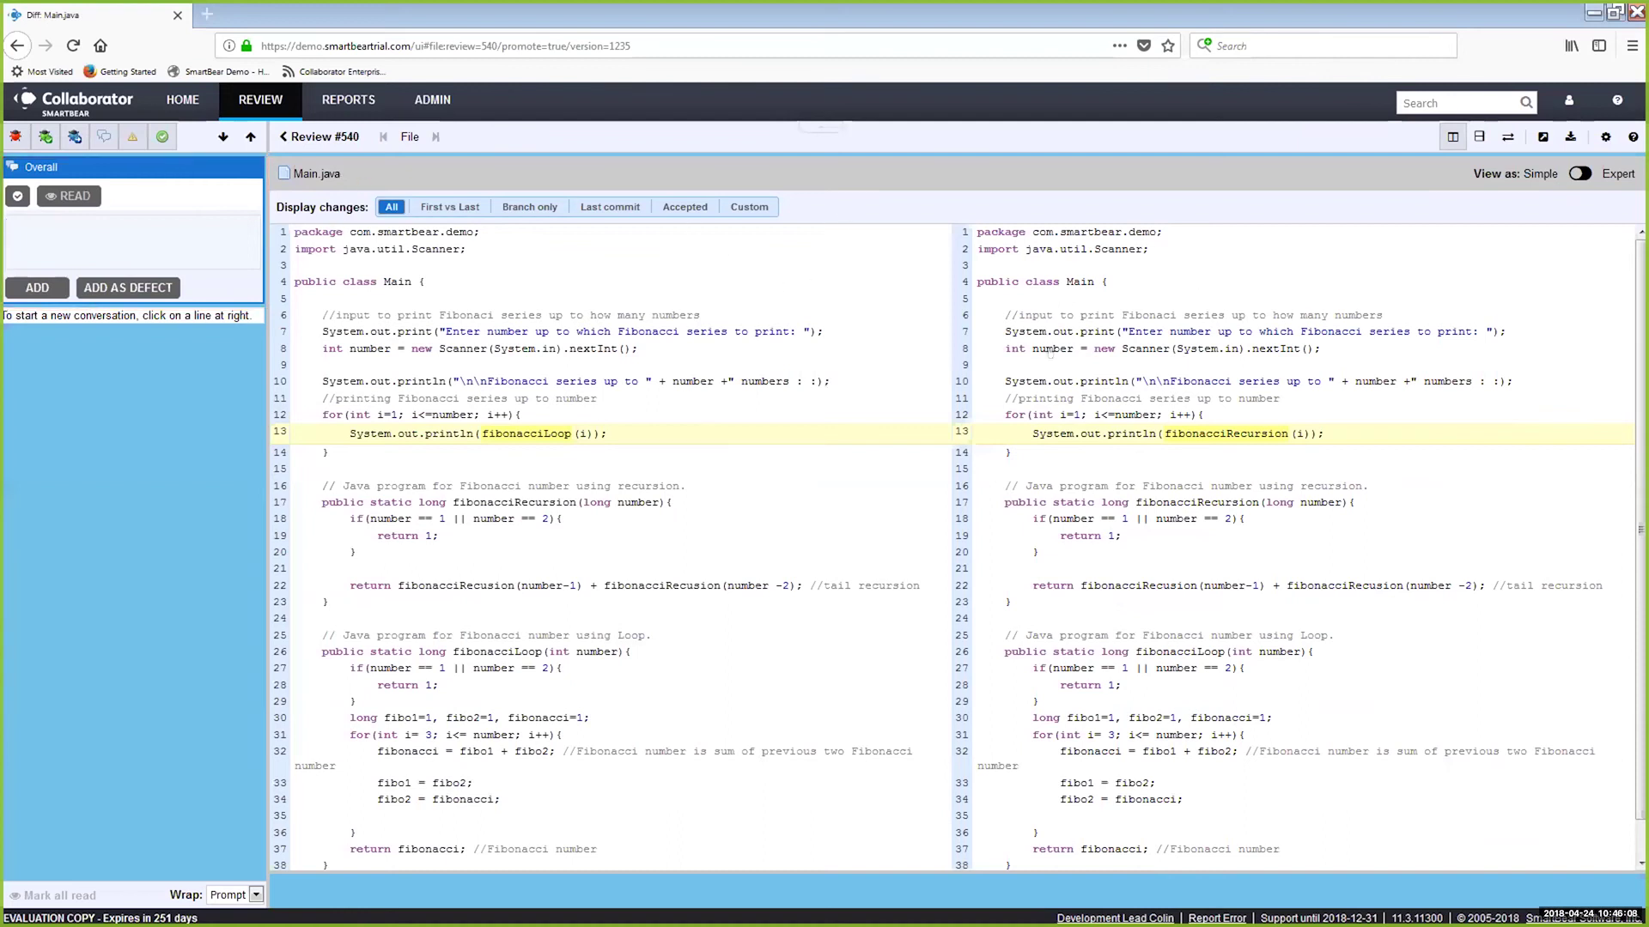
- Start a conversation at line 6 of Main.java and add the comment "Line level comment"
click(1054, 316)
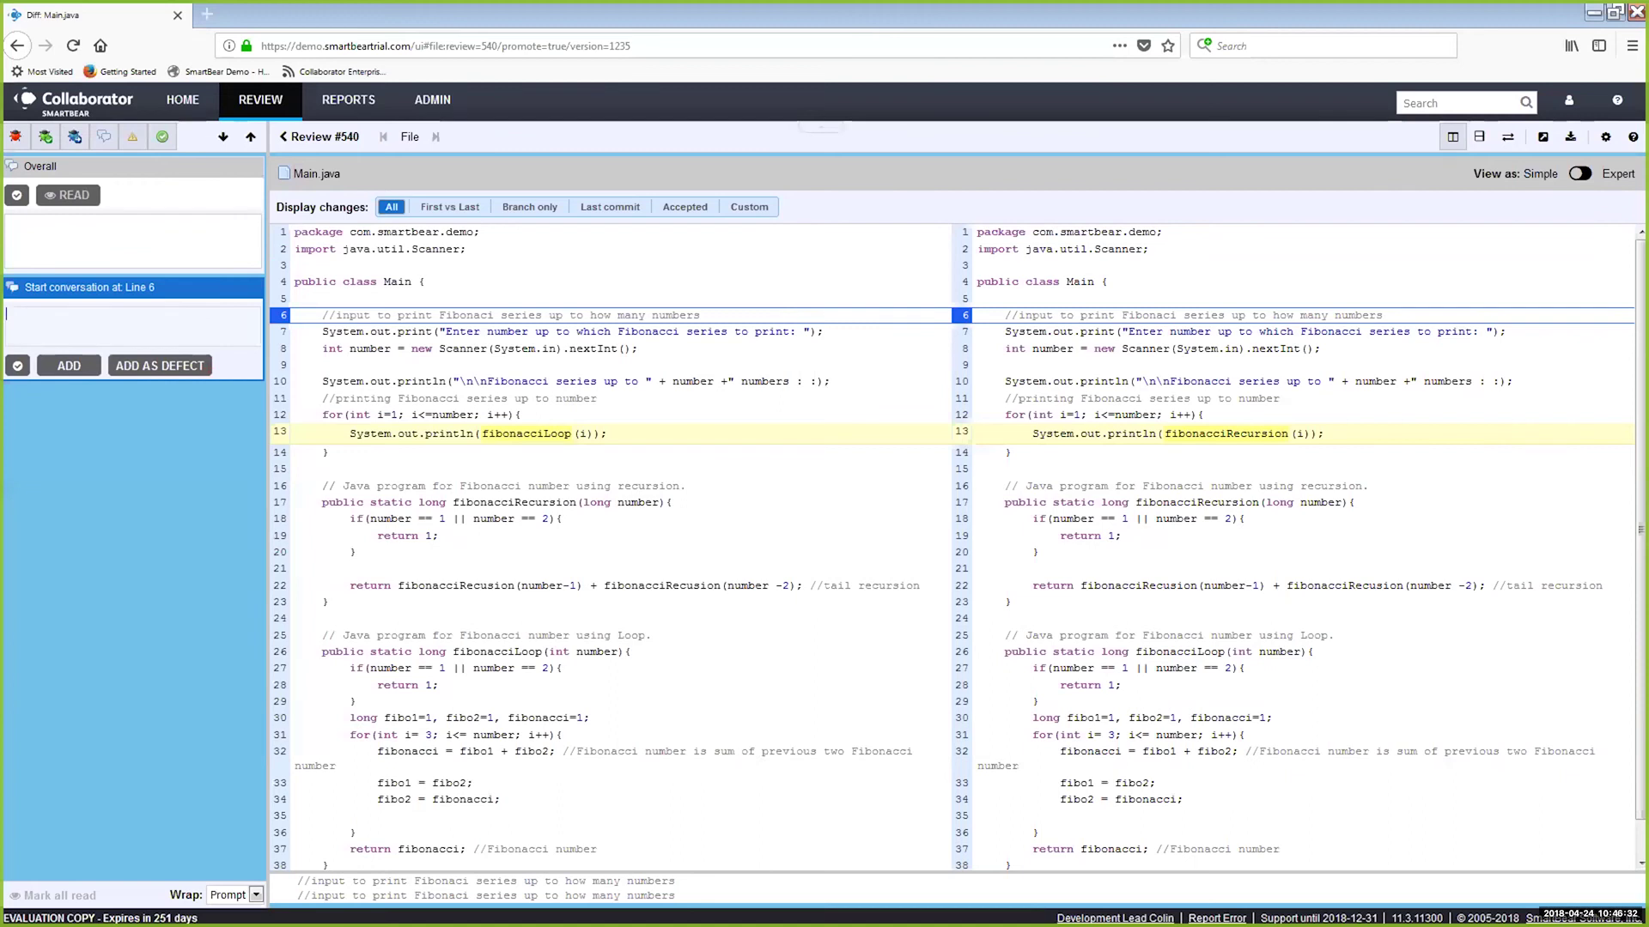
text(Line level comment)
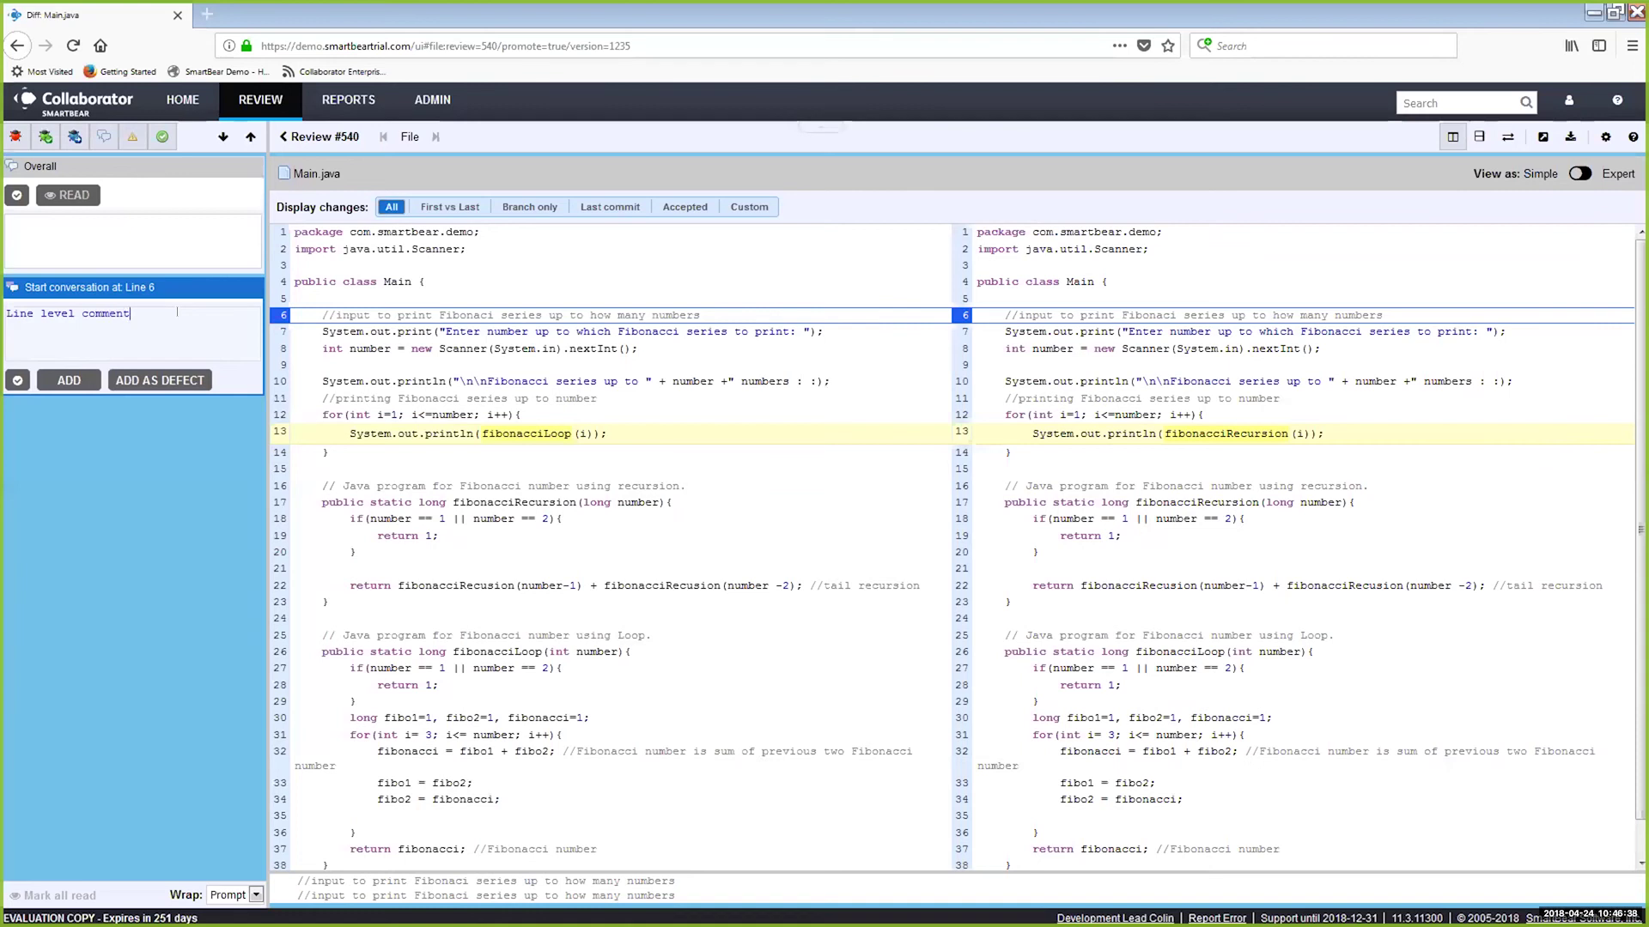
click(70, 380)
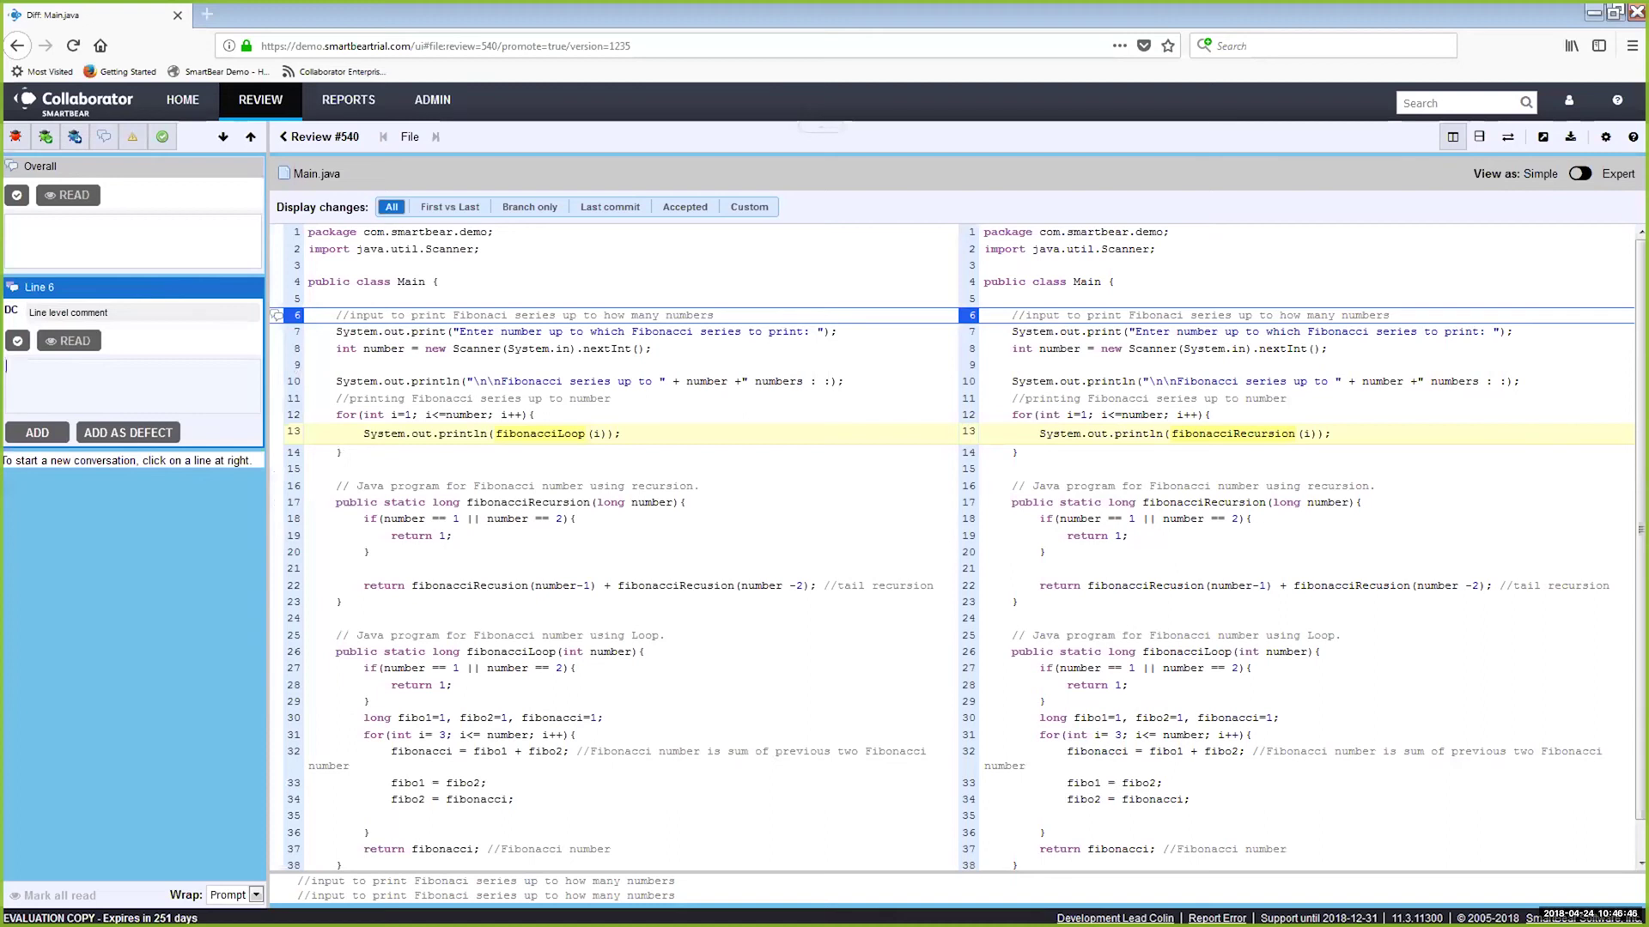
- Switch to the author's Chrome session, view the line 6 comment in the Main.java diff, and return to the reviewer's Firefox session
key(alt+Tab)
scroll(732, 435, down, 5)
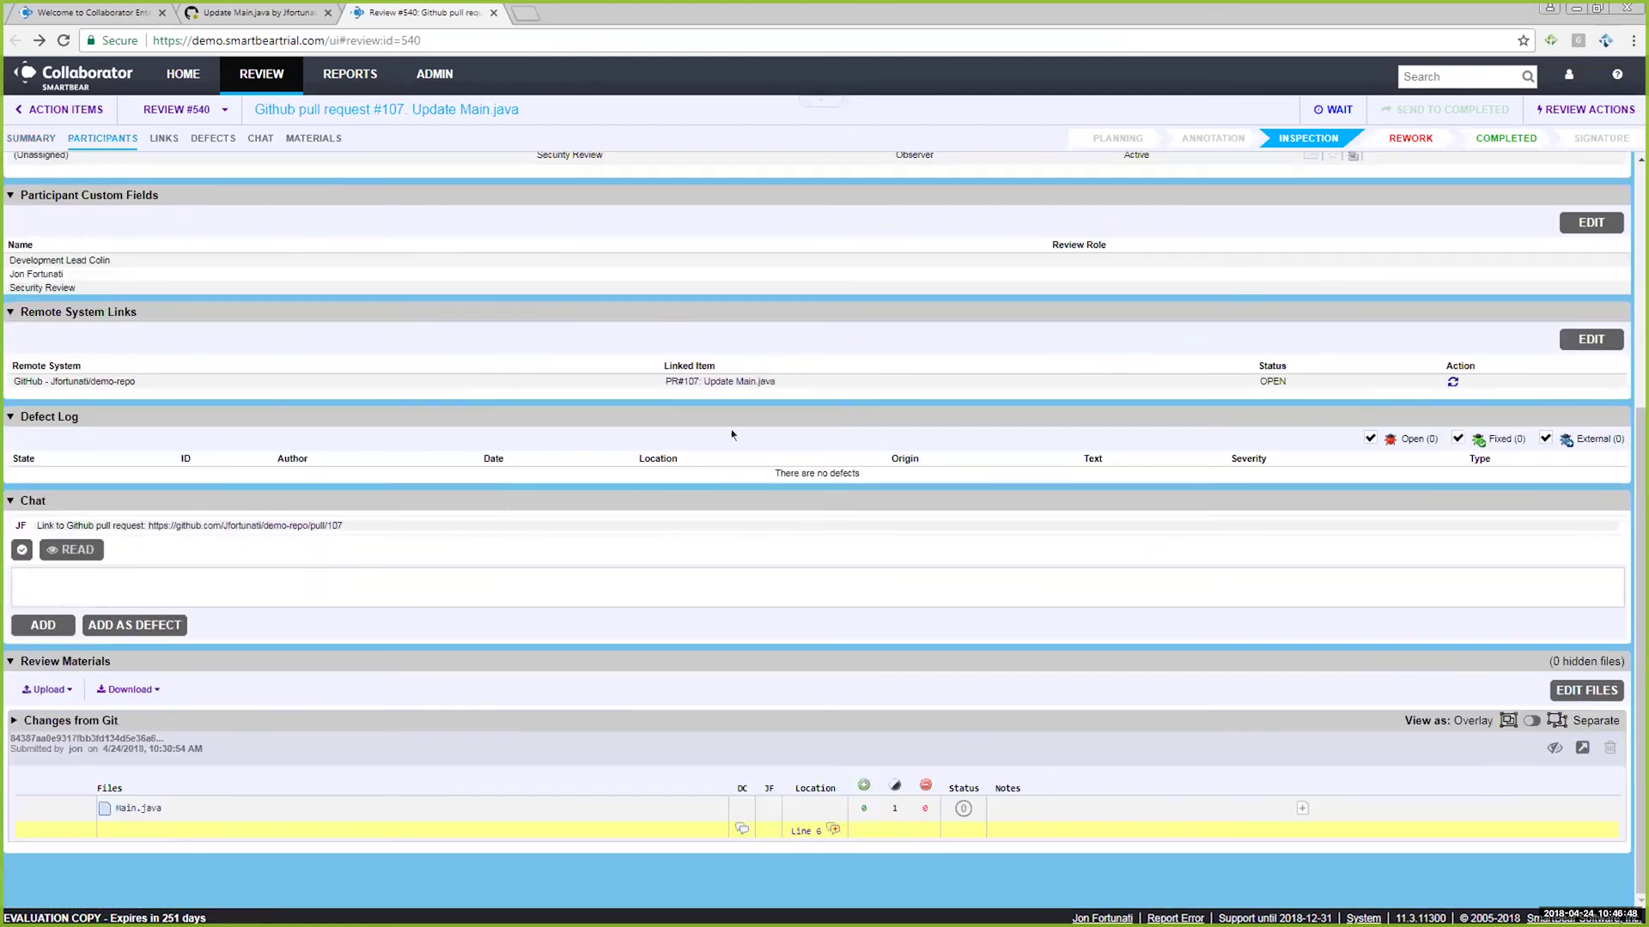
click(133, 808)
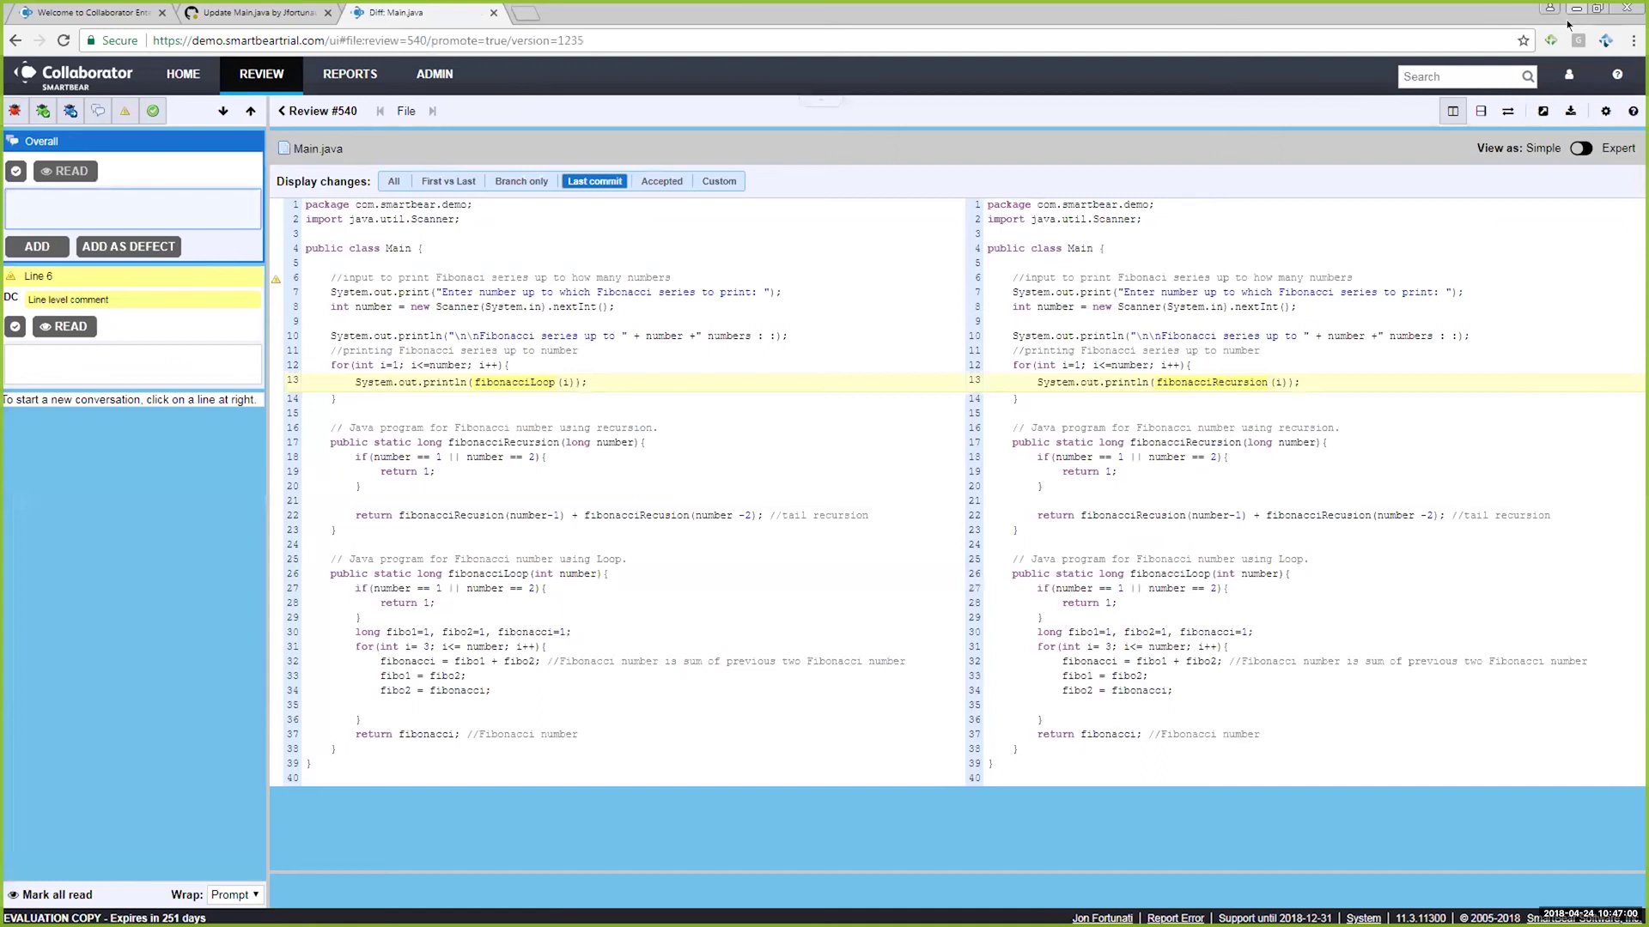
key(alt+Tab)
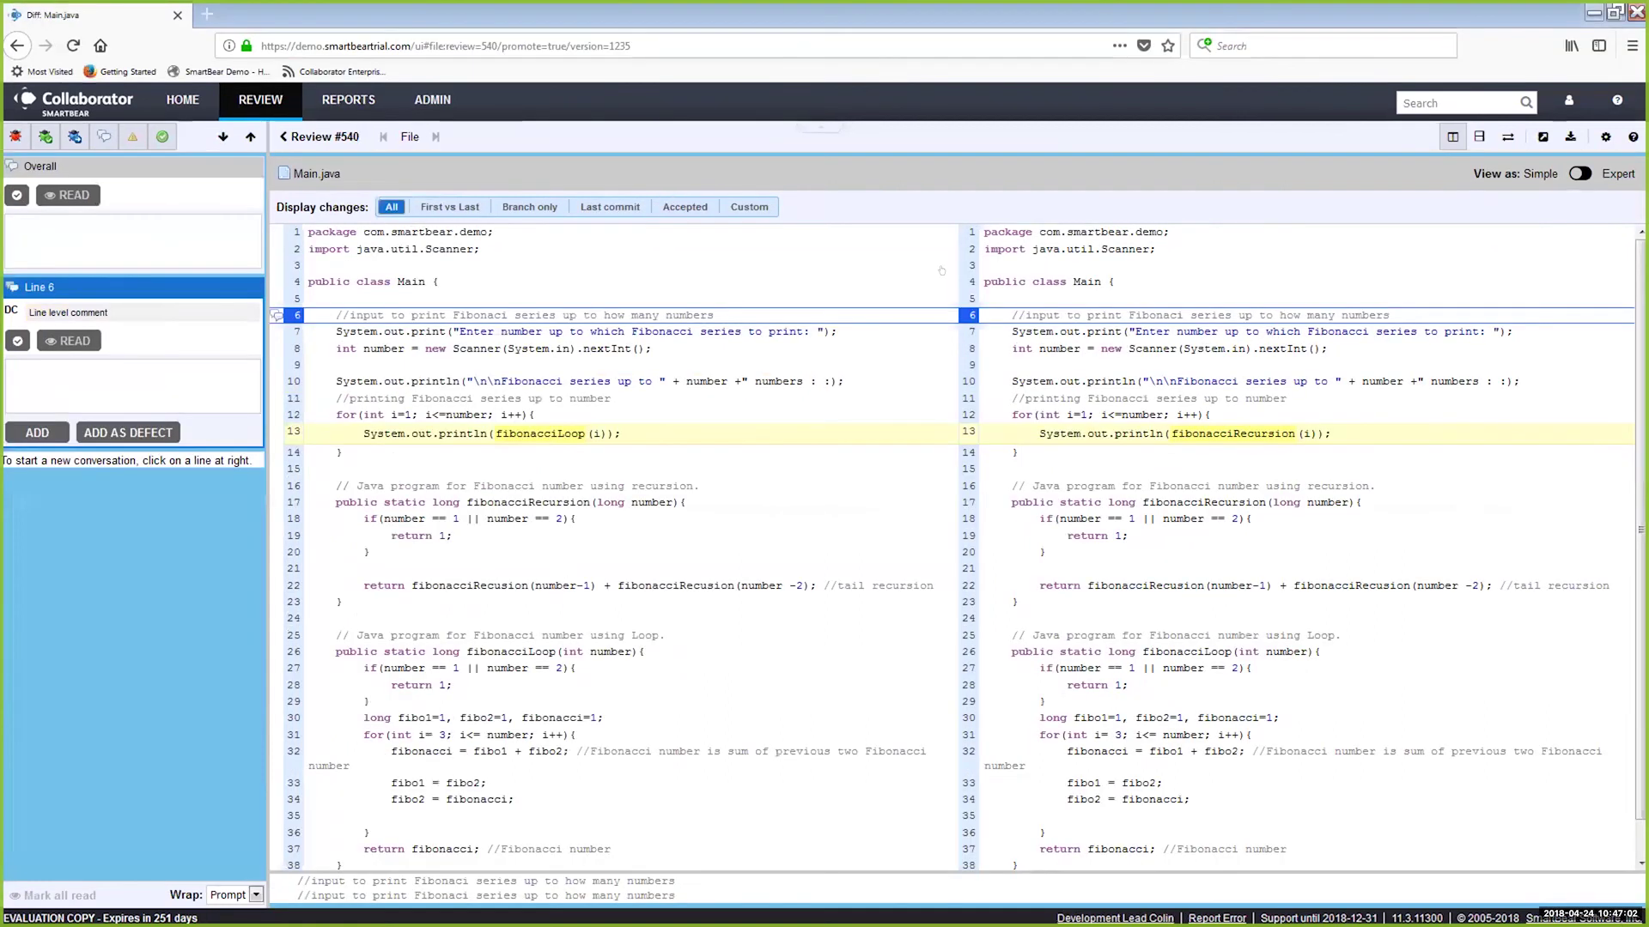
- Add the defect "Please change this" at line 13 with severity Major and type Algorithm, and expand its details
click(1051, 436)
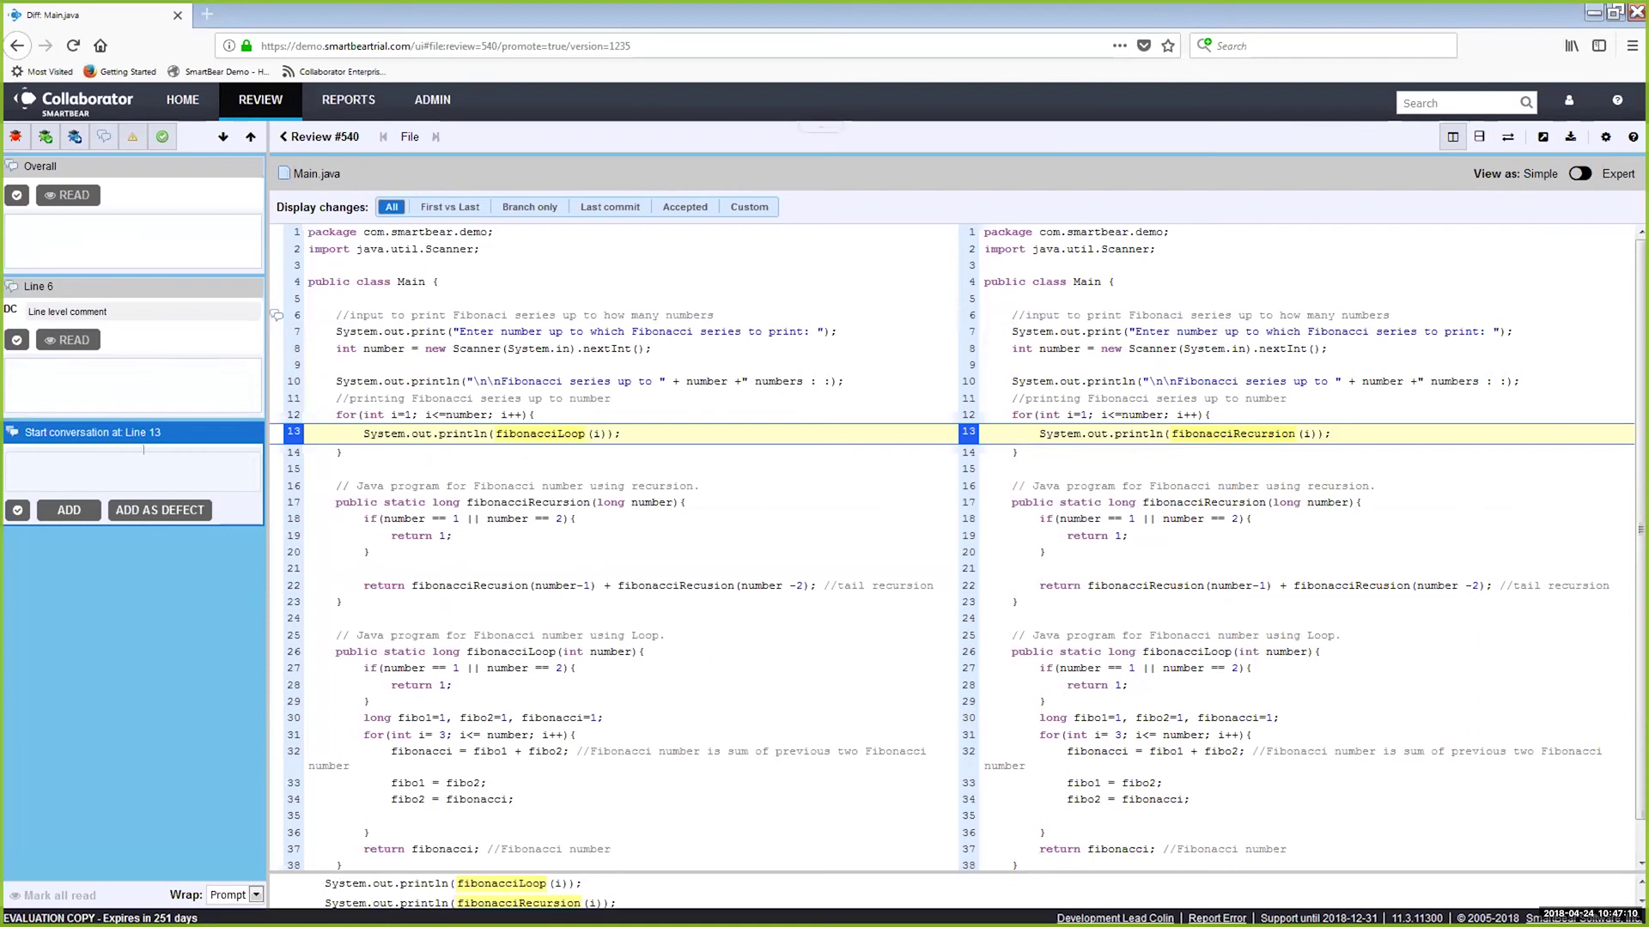
text(Pleas)
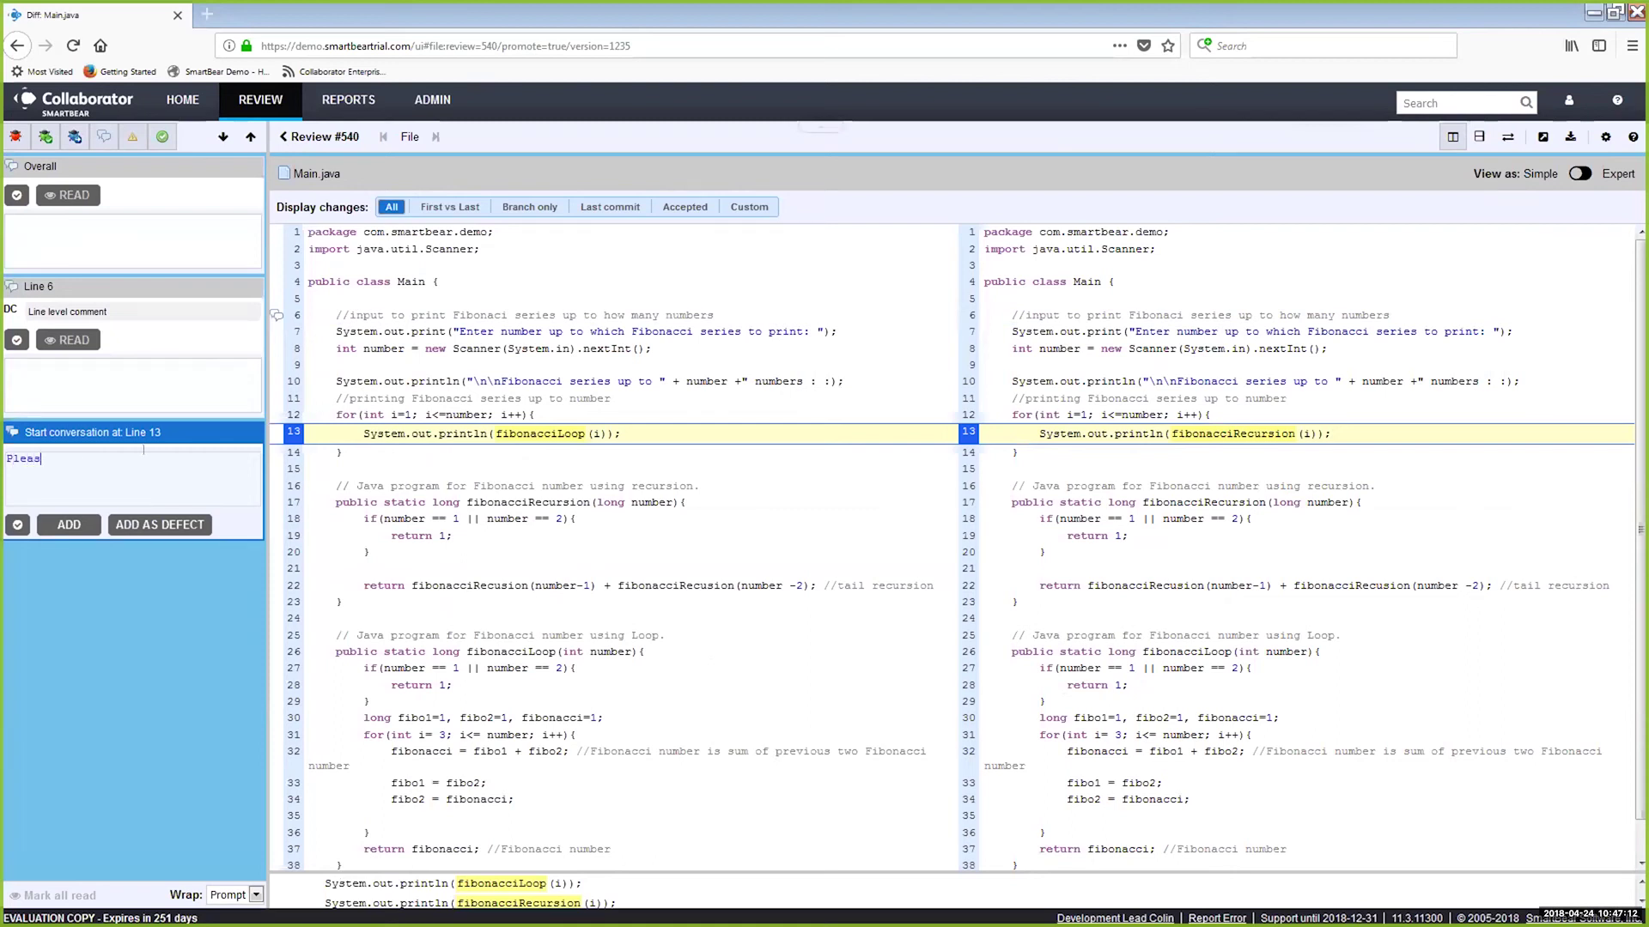
text(e change this)
click(174, 527)
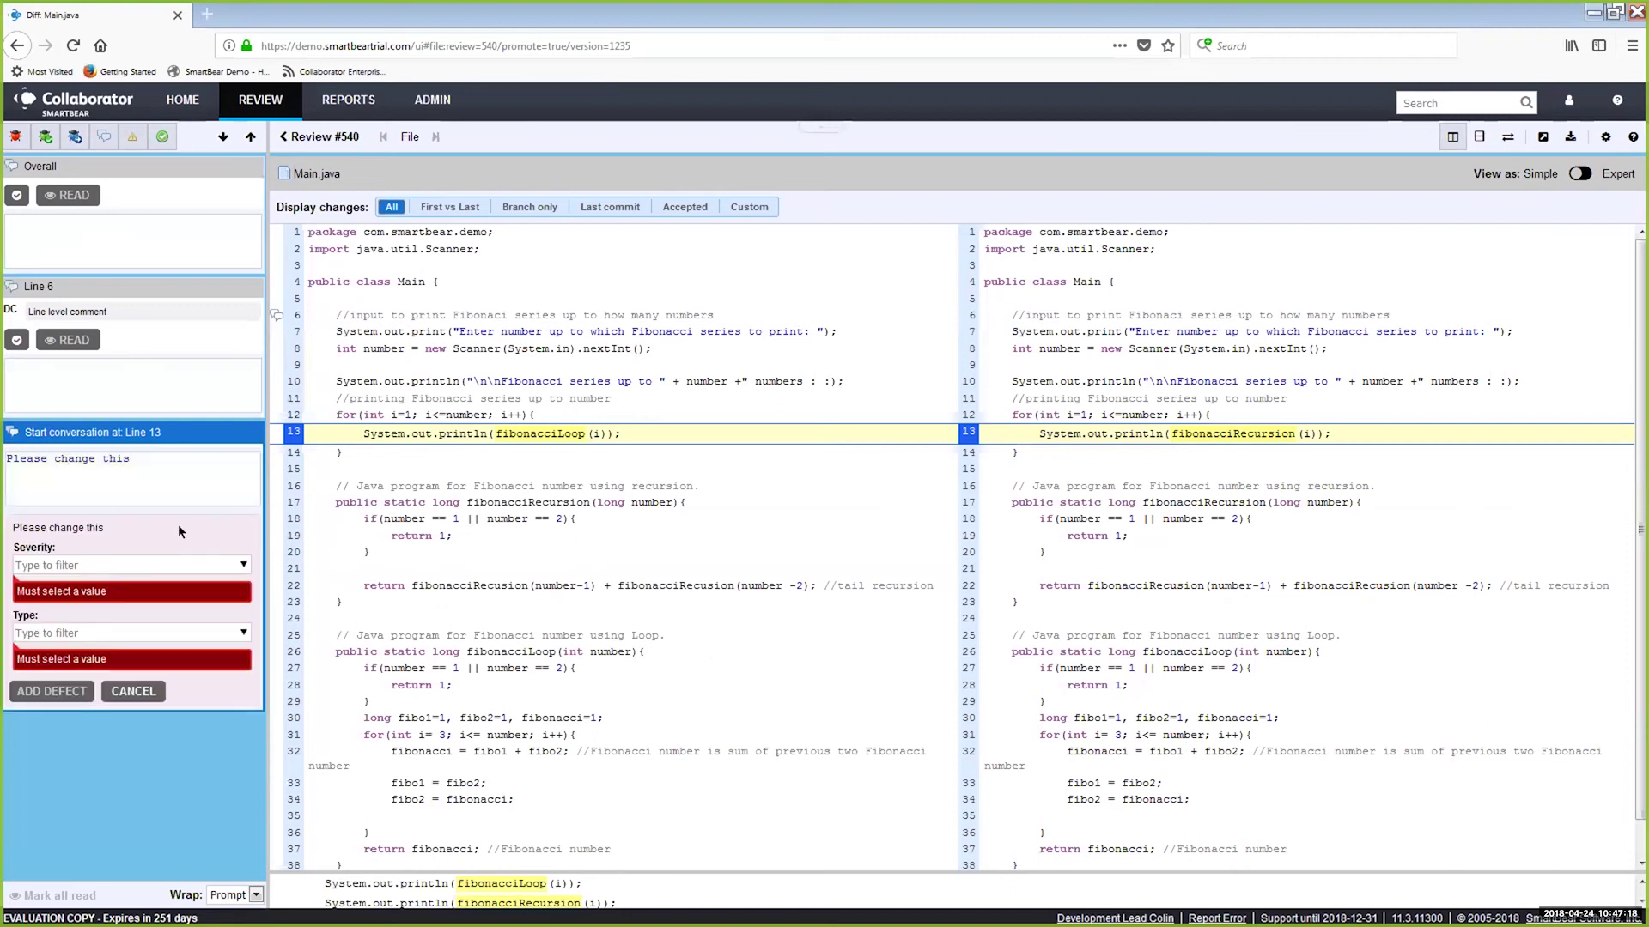
click(242, 565)
click(52, 584)
click(105, 603)
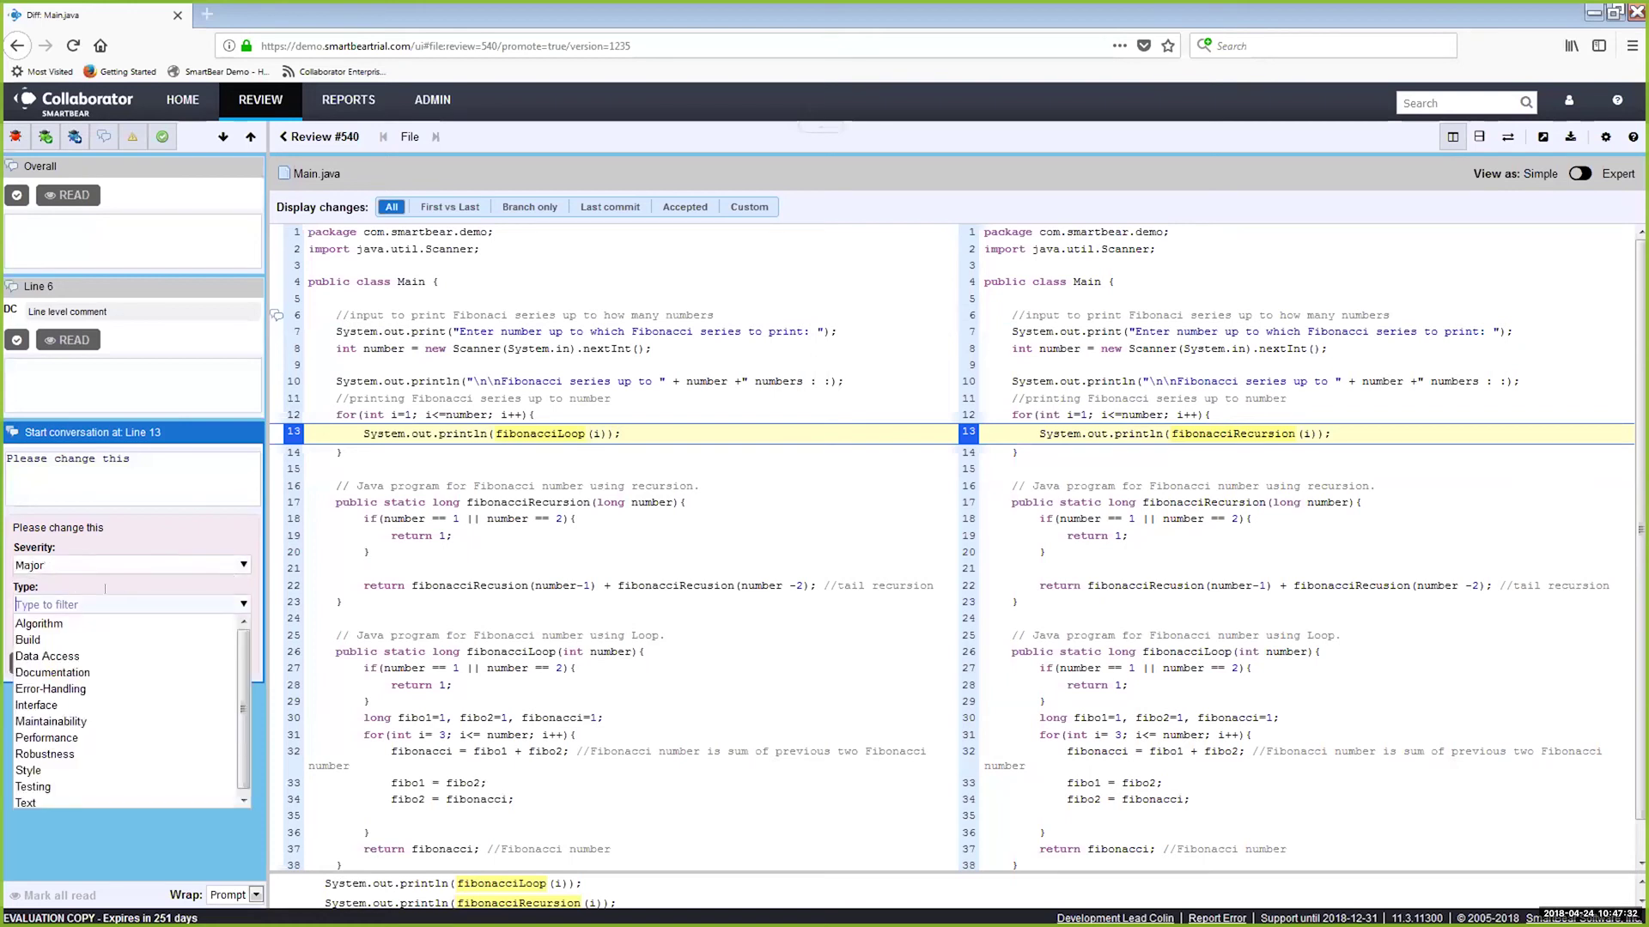
click(41, 623)
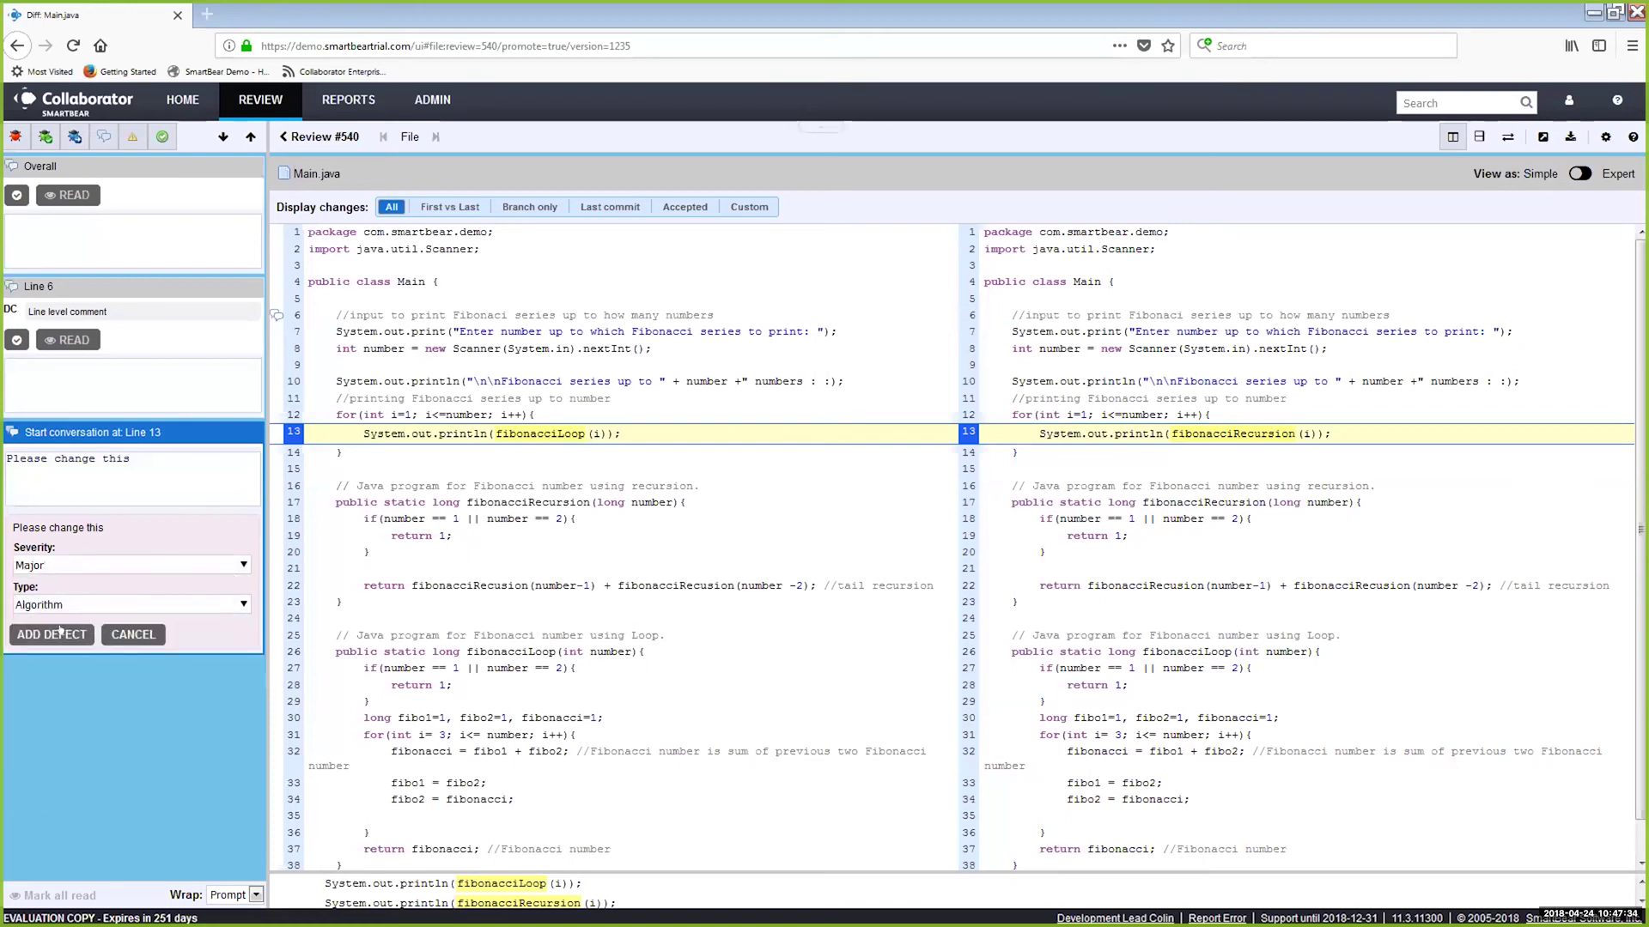
click(60, 633)
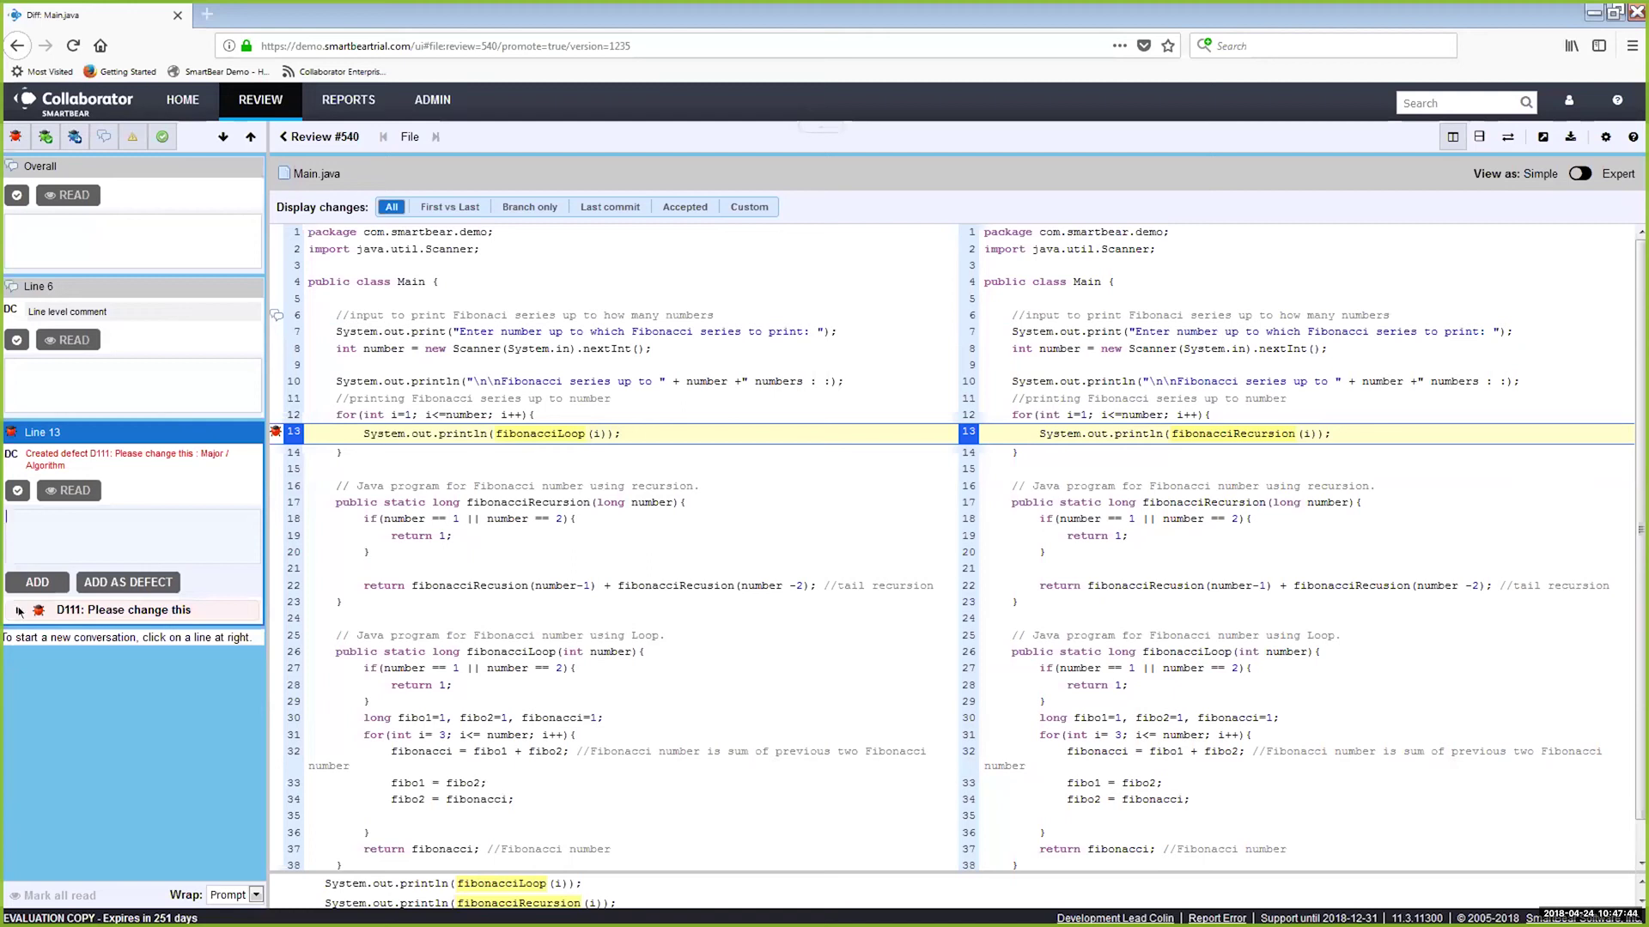
click(19, 610)
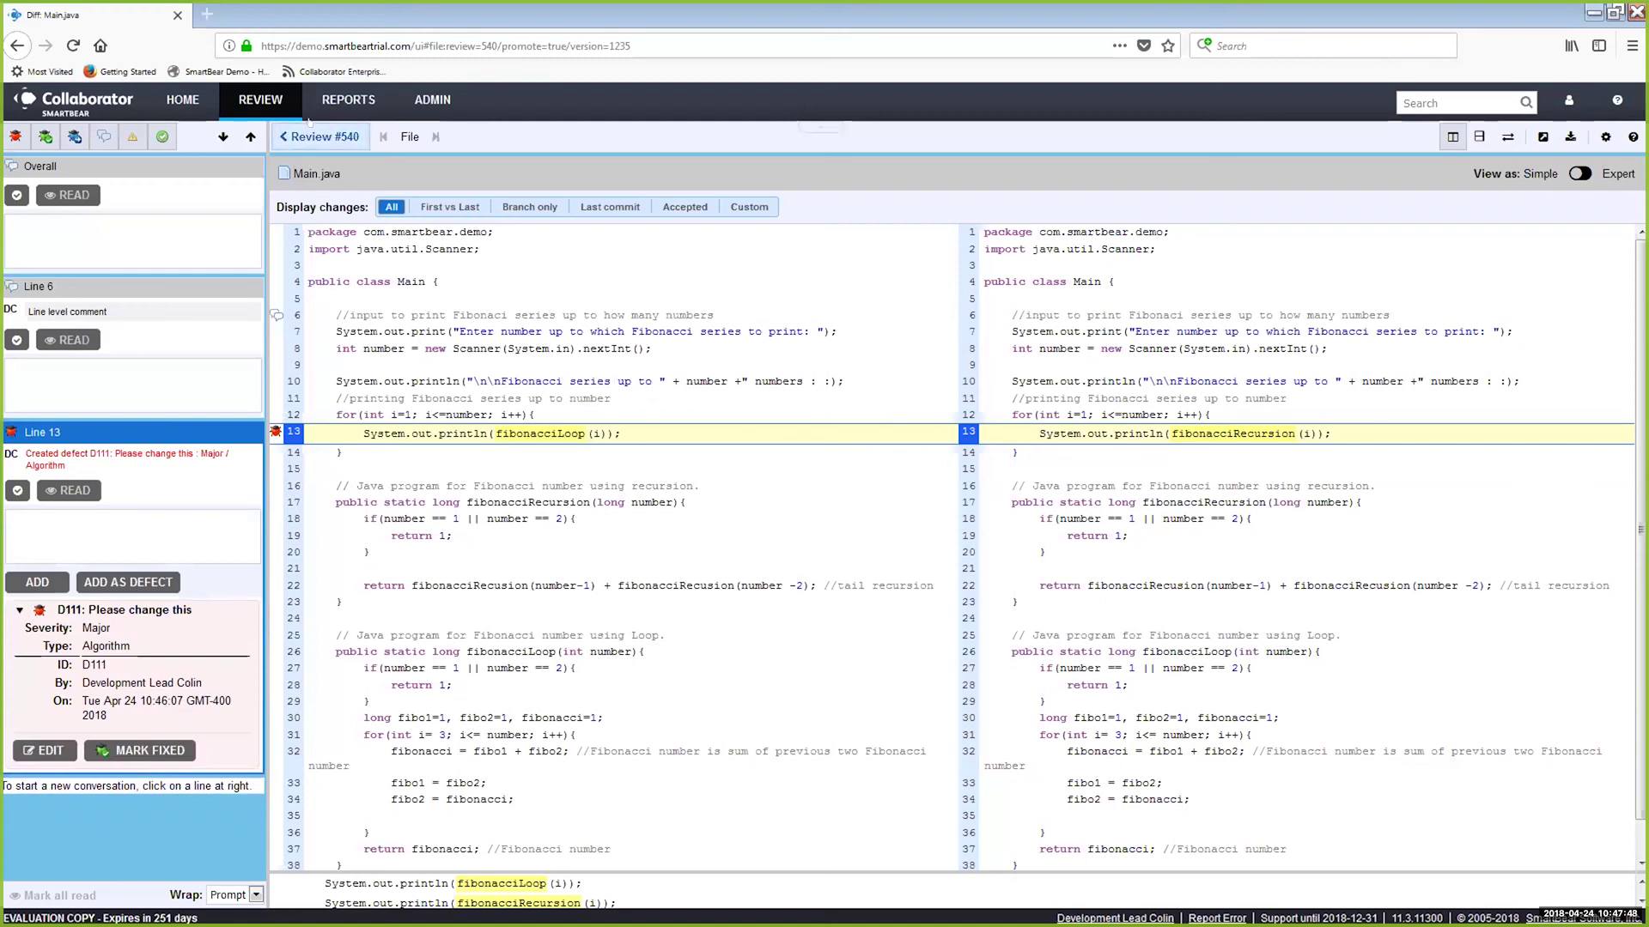
- Return to the Review #540 page and send the review to rework
click(309, 136)
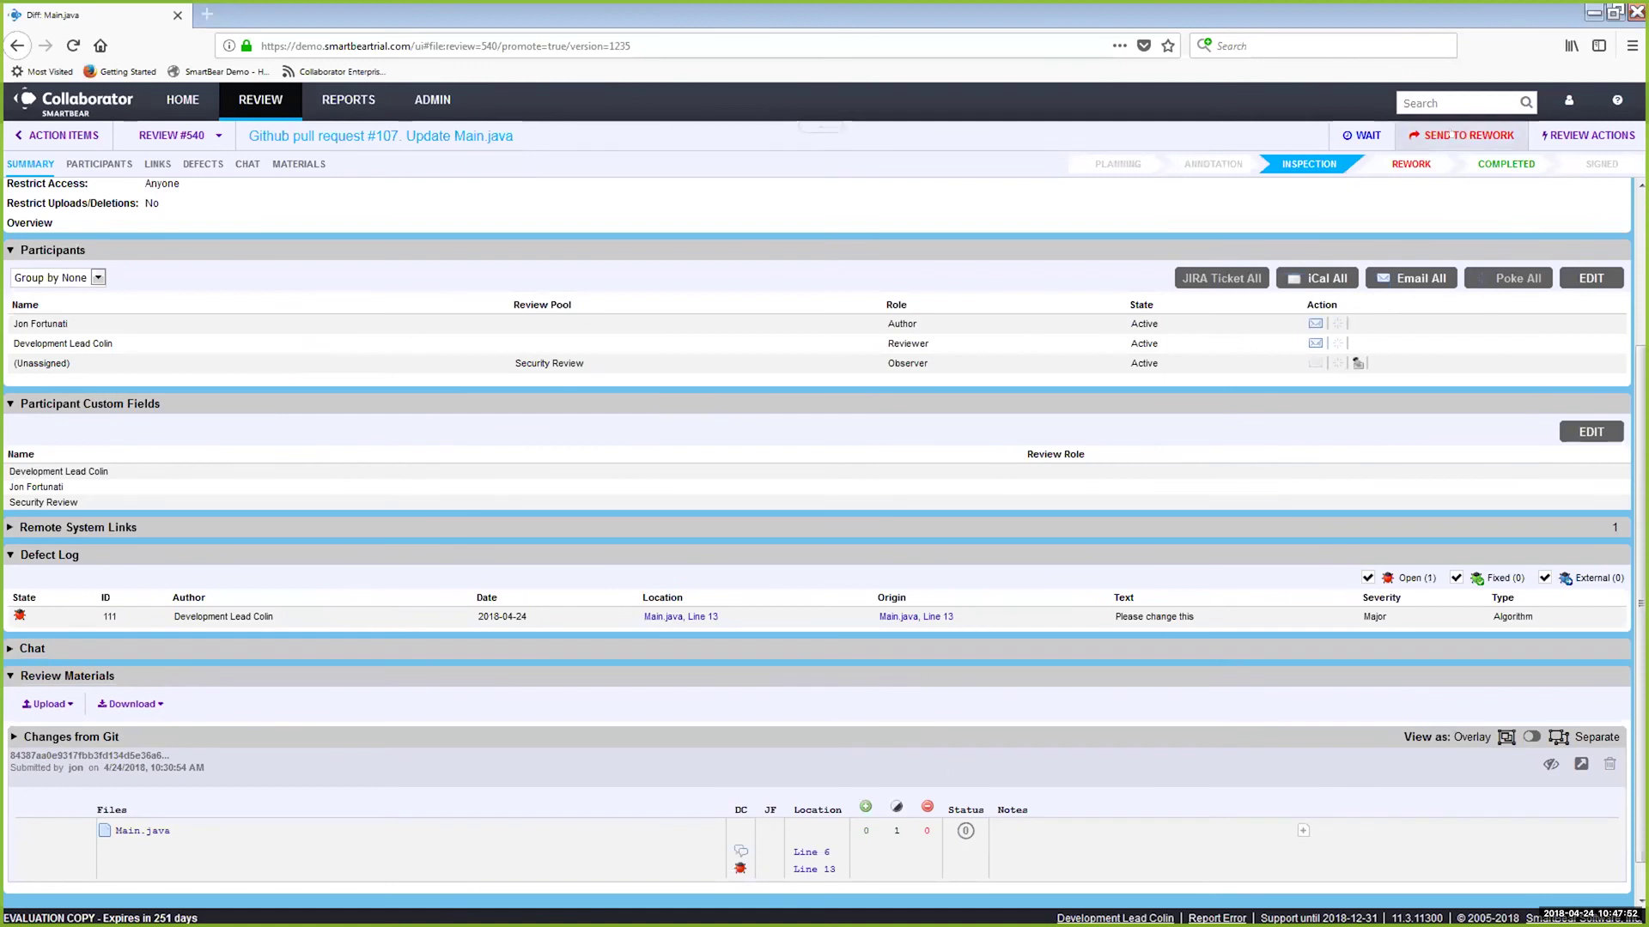
click(1450, 135)
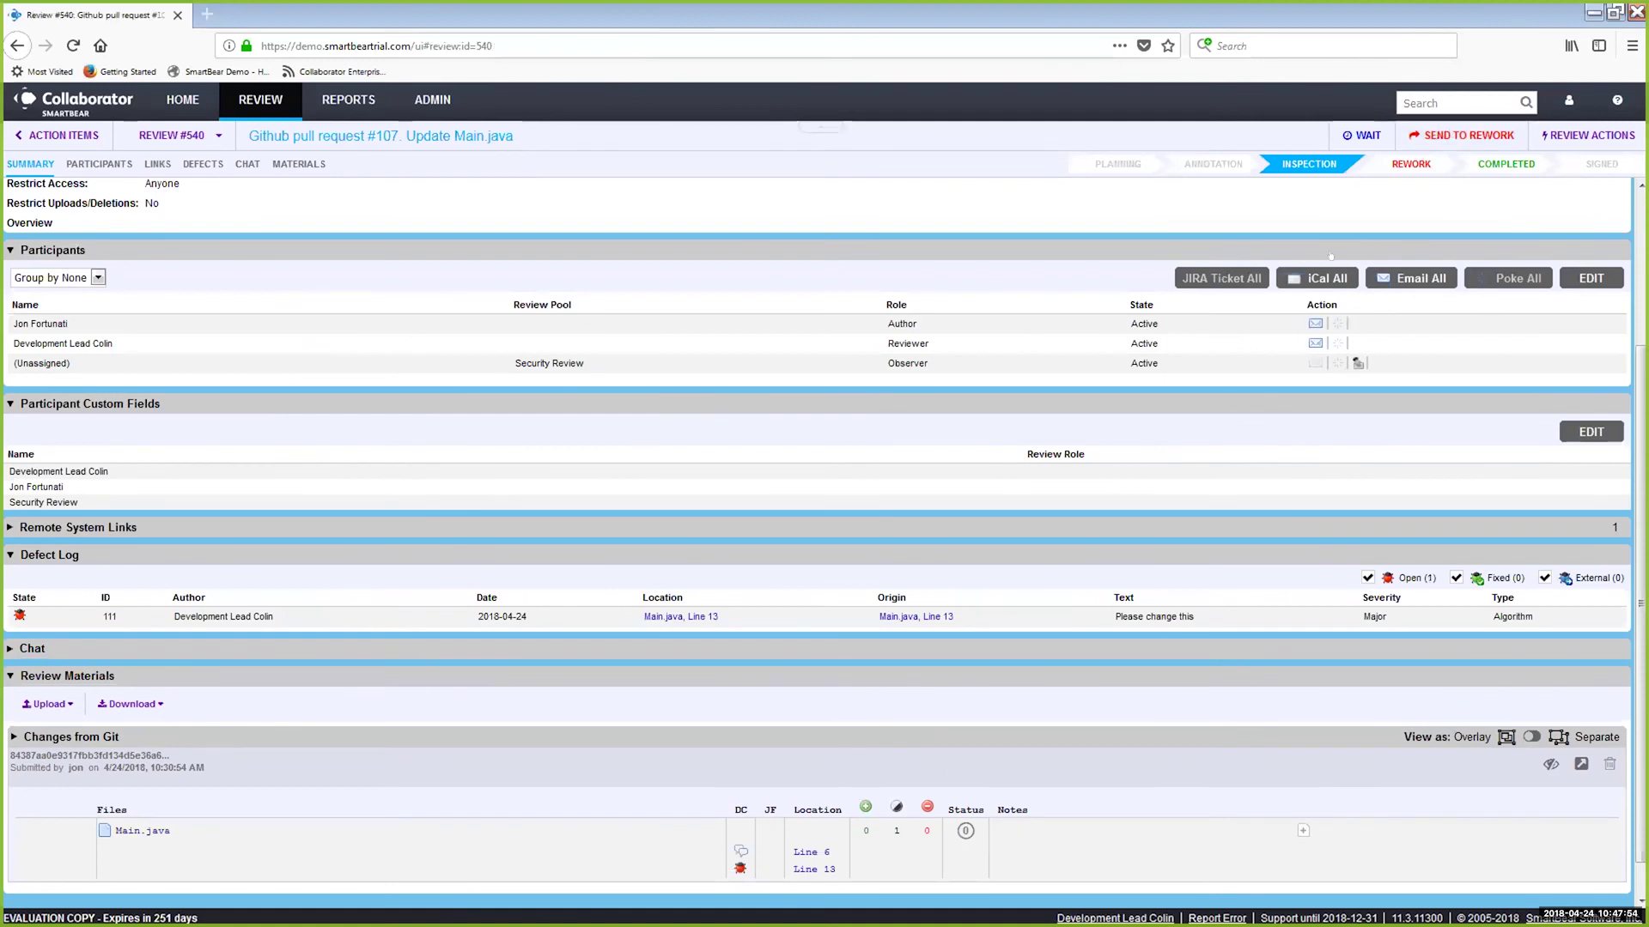
scroll(1279, 244, down, 1)
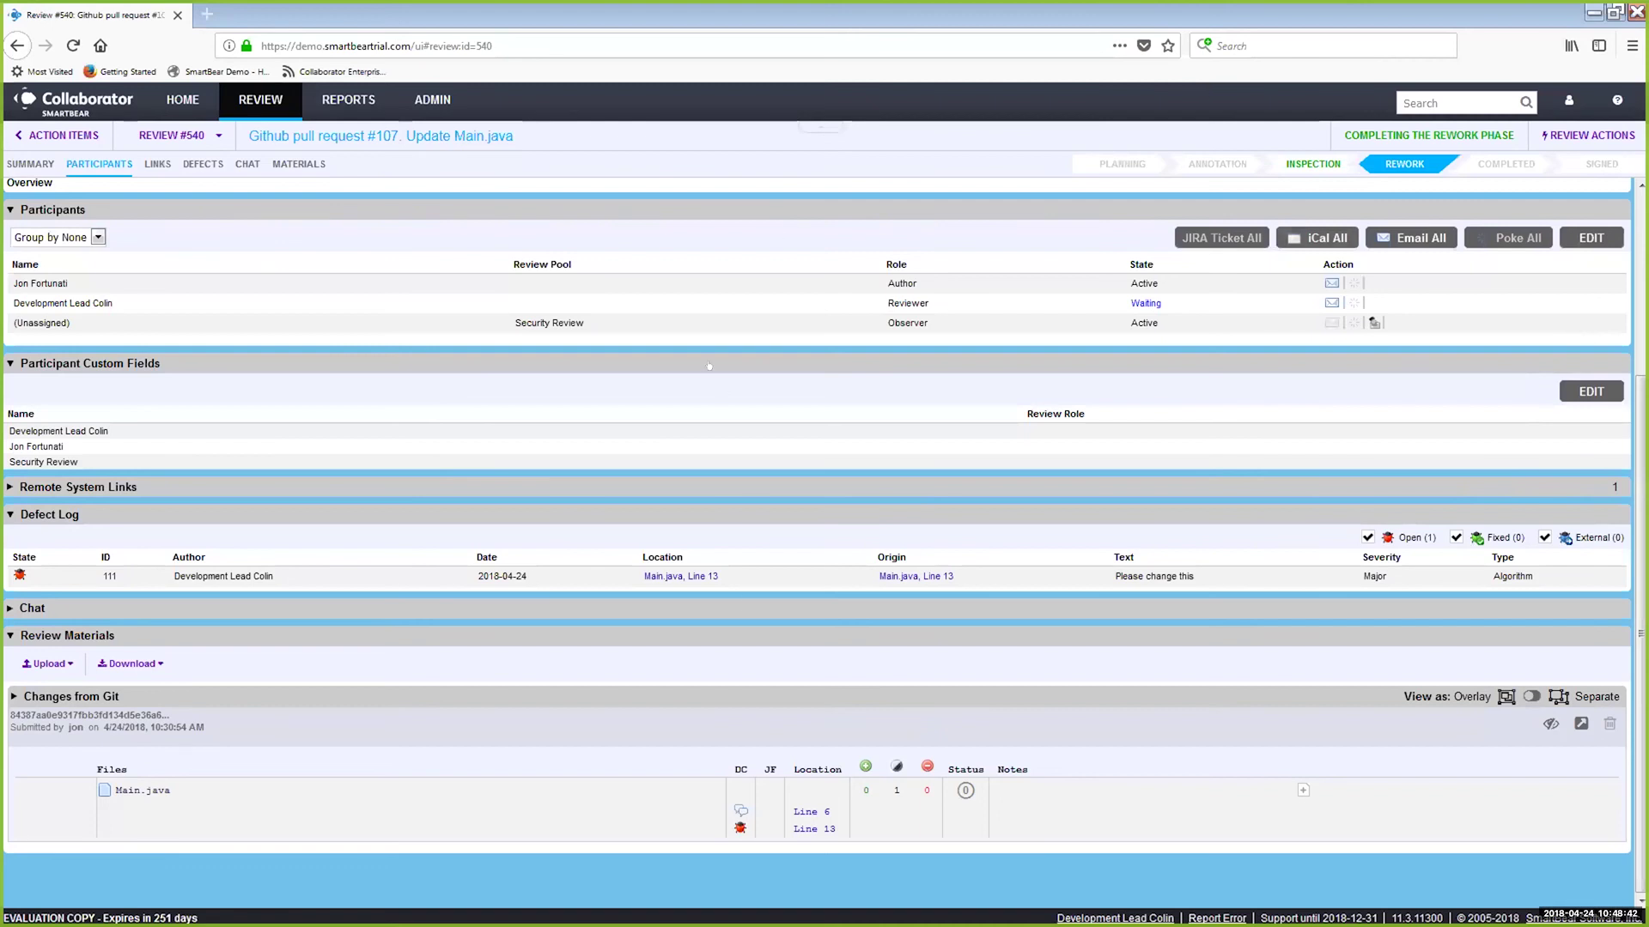
- Open recent review #92 "My code review in progress" and open AMR Stakeholder Requirements.doc from its uploaded files
scroll(709, 365, up, 3)
click(215, 136)
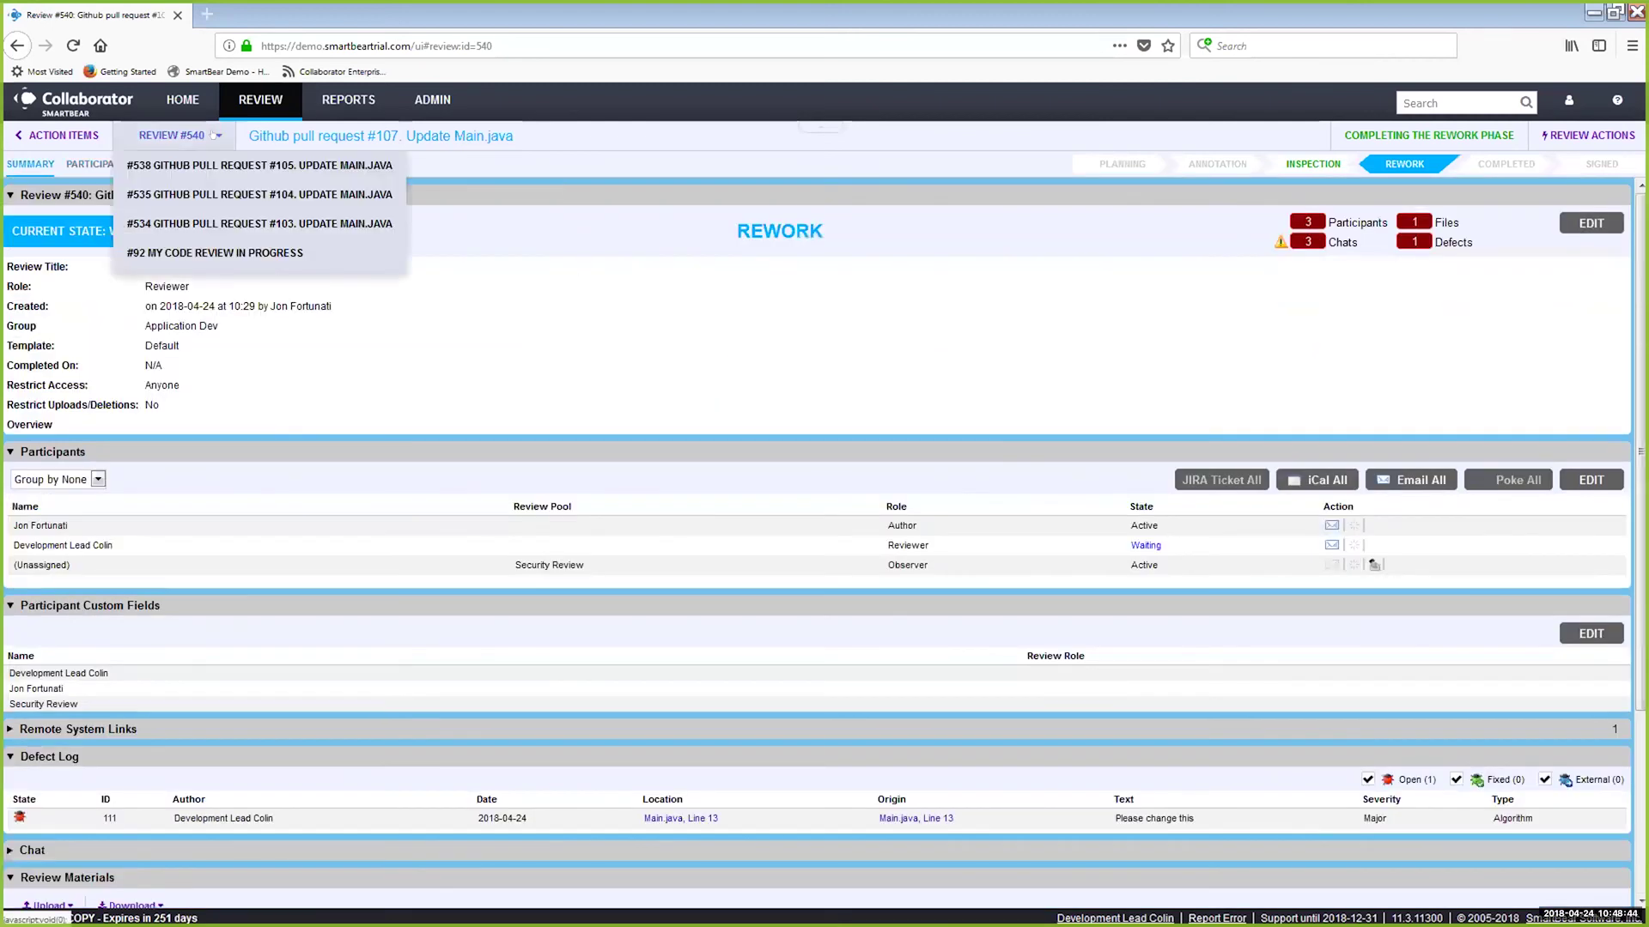
click(215, 136)
mouse_move(185, 129)
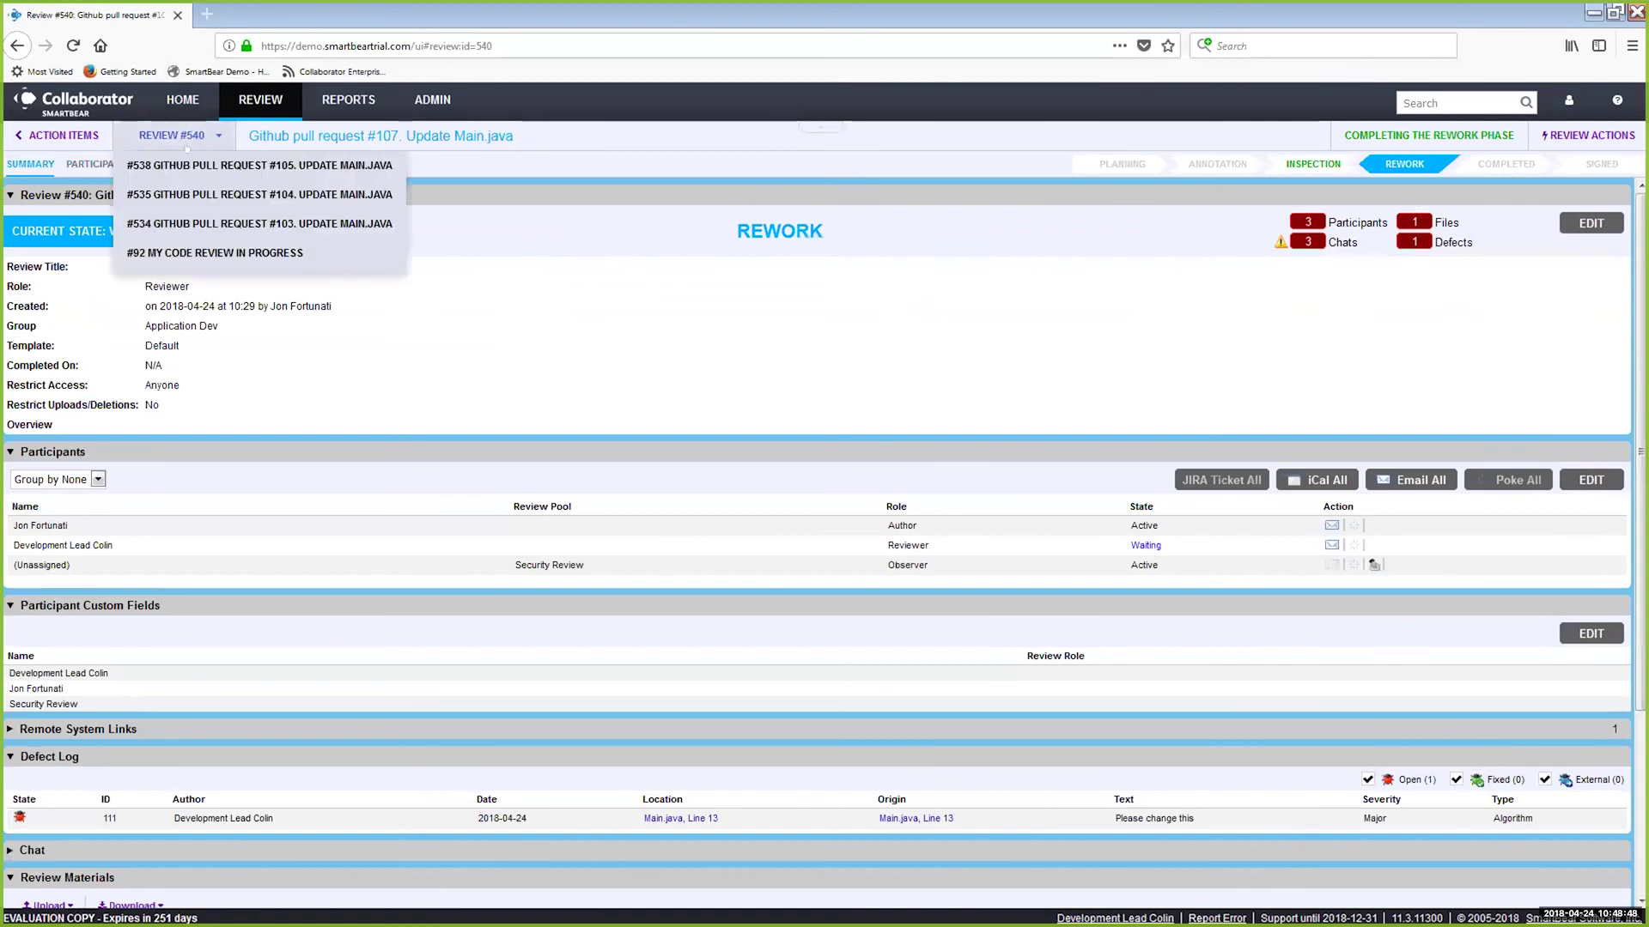
click(207, 254)
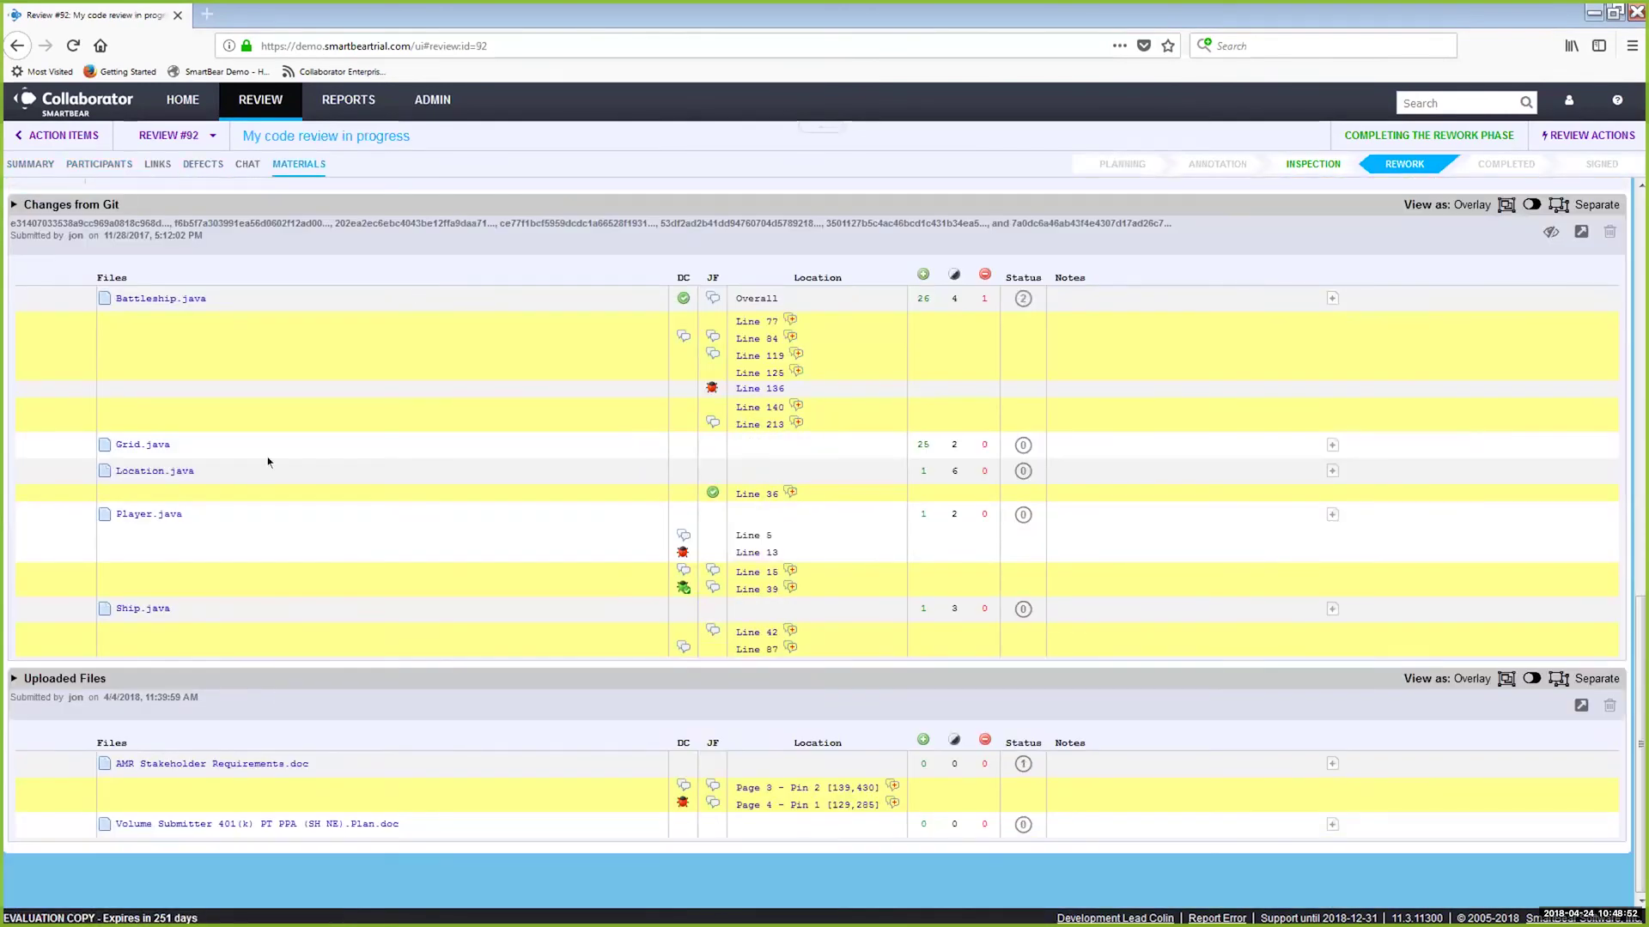
click(261, 762)
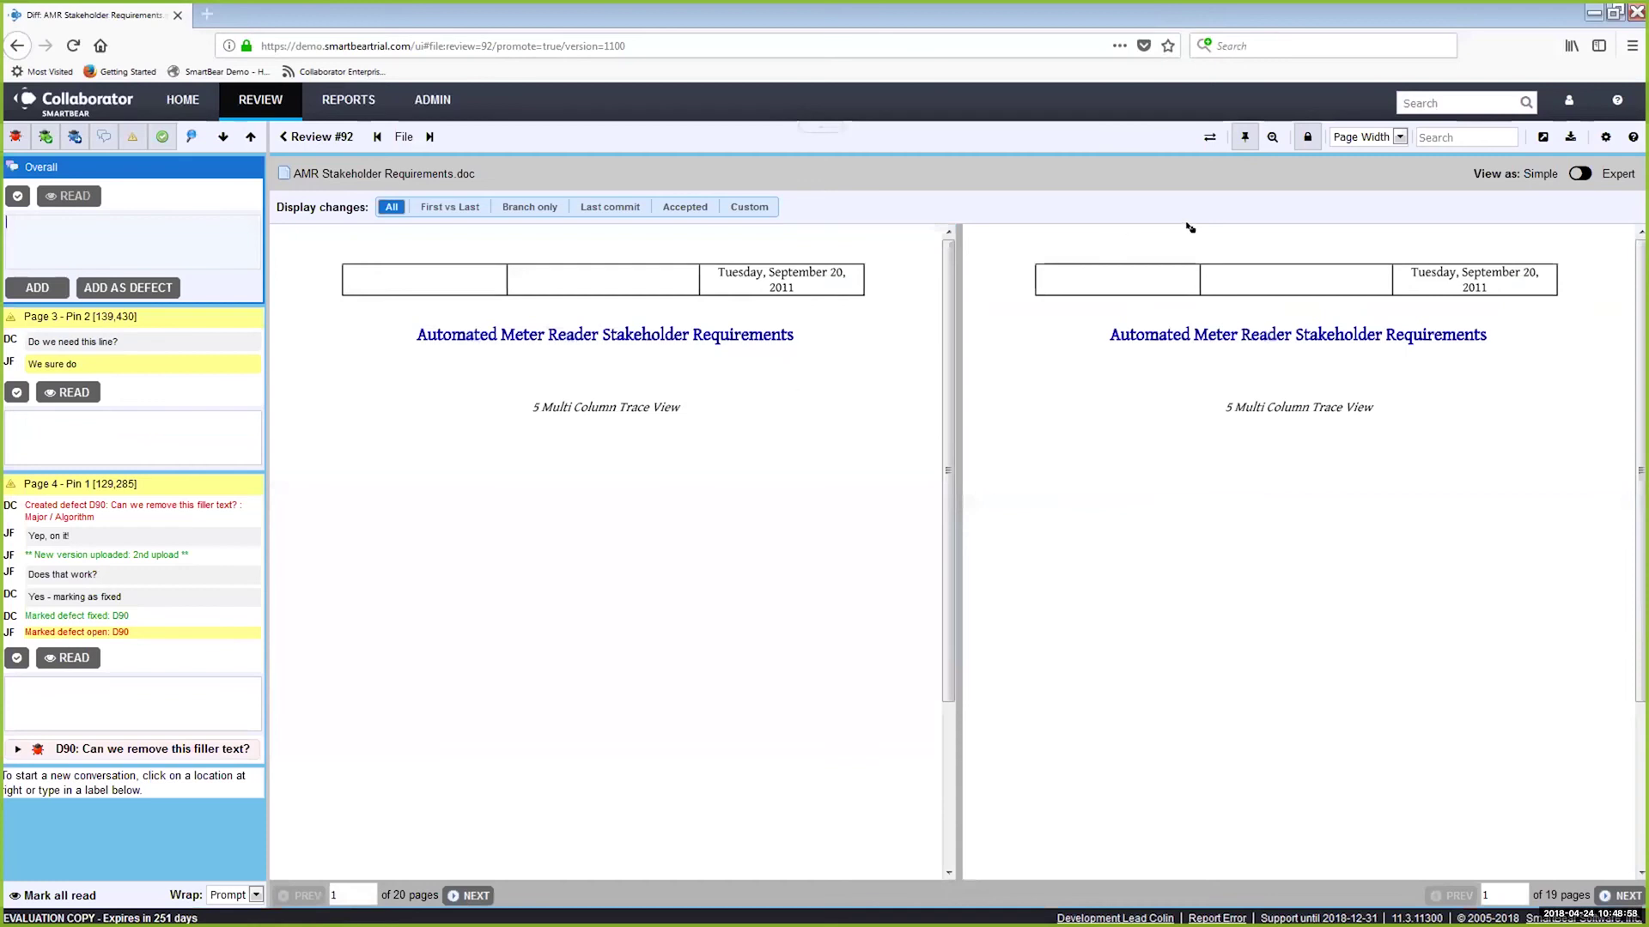
- Compare both versions of AMR Stakeholder Requirements.doc on page 3 and start a conversation pin at the AMR product paragraph
scroll(989, 283, down, 3)
scroll(989, 283, down, 3)
scroll(983, 285, down, 3)
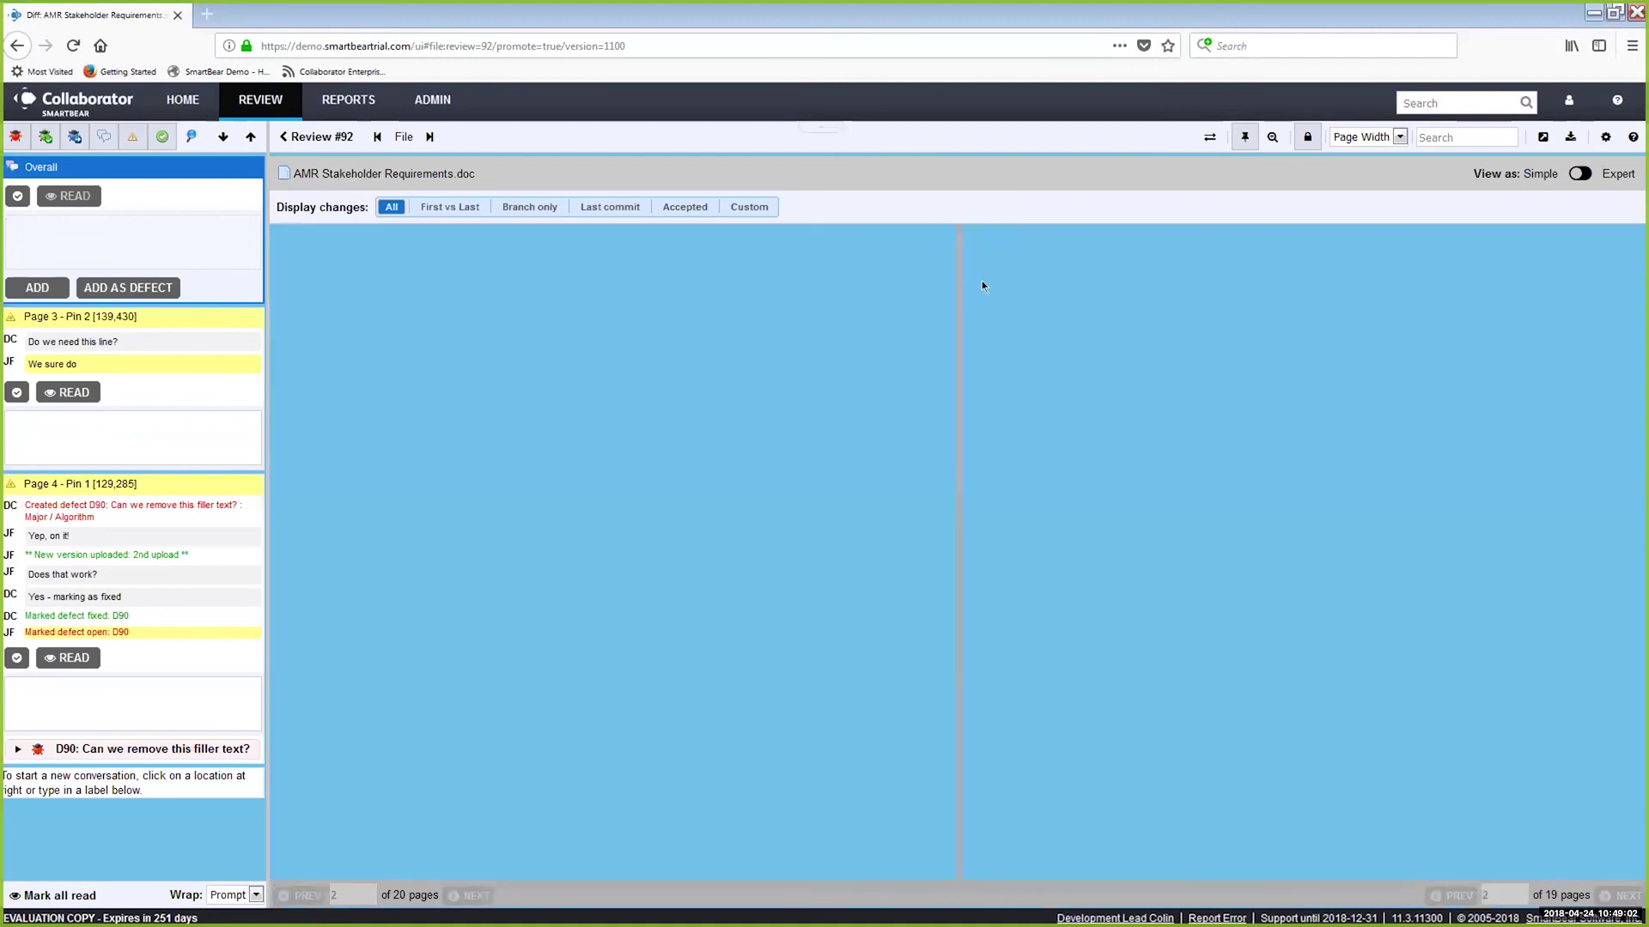
scroll(983, 286, down, 2)
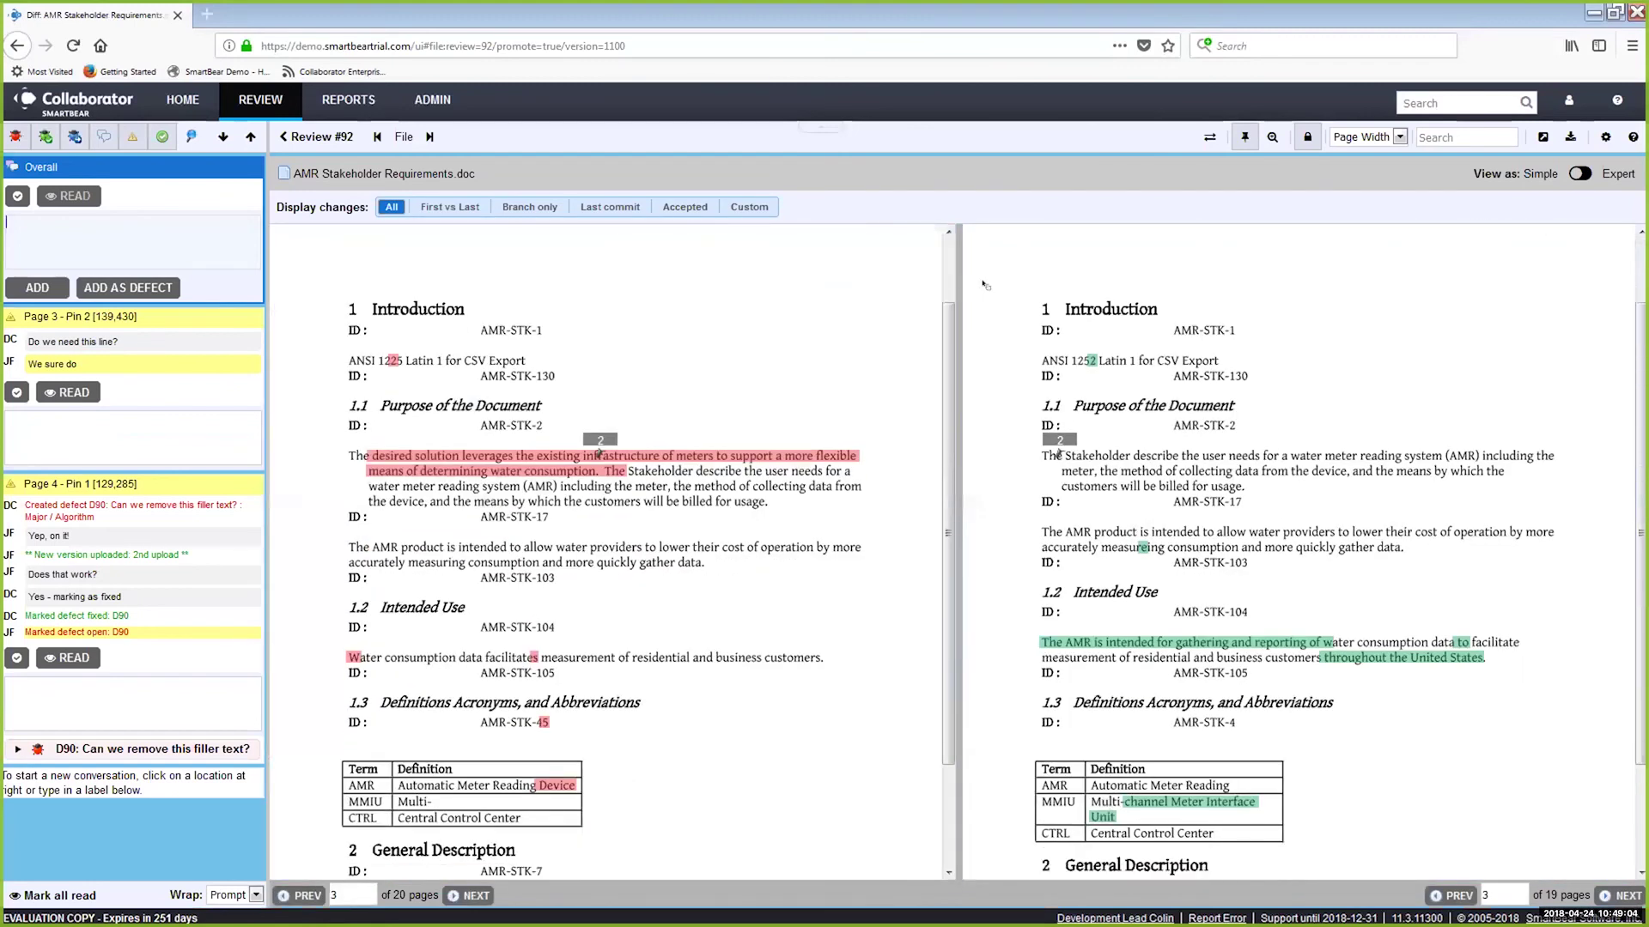
scroll(985, 285, down, 2)
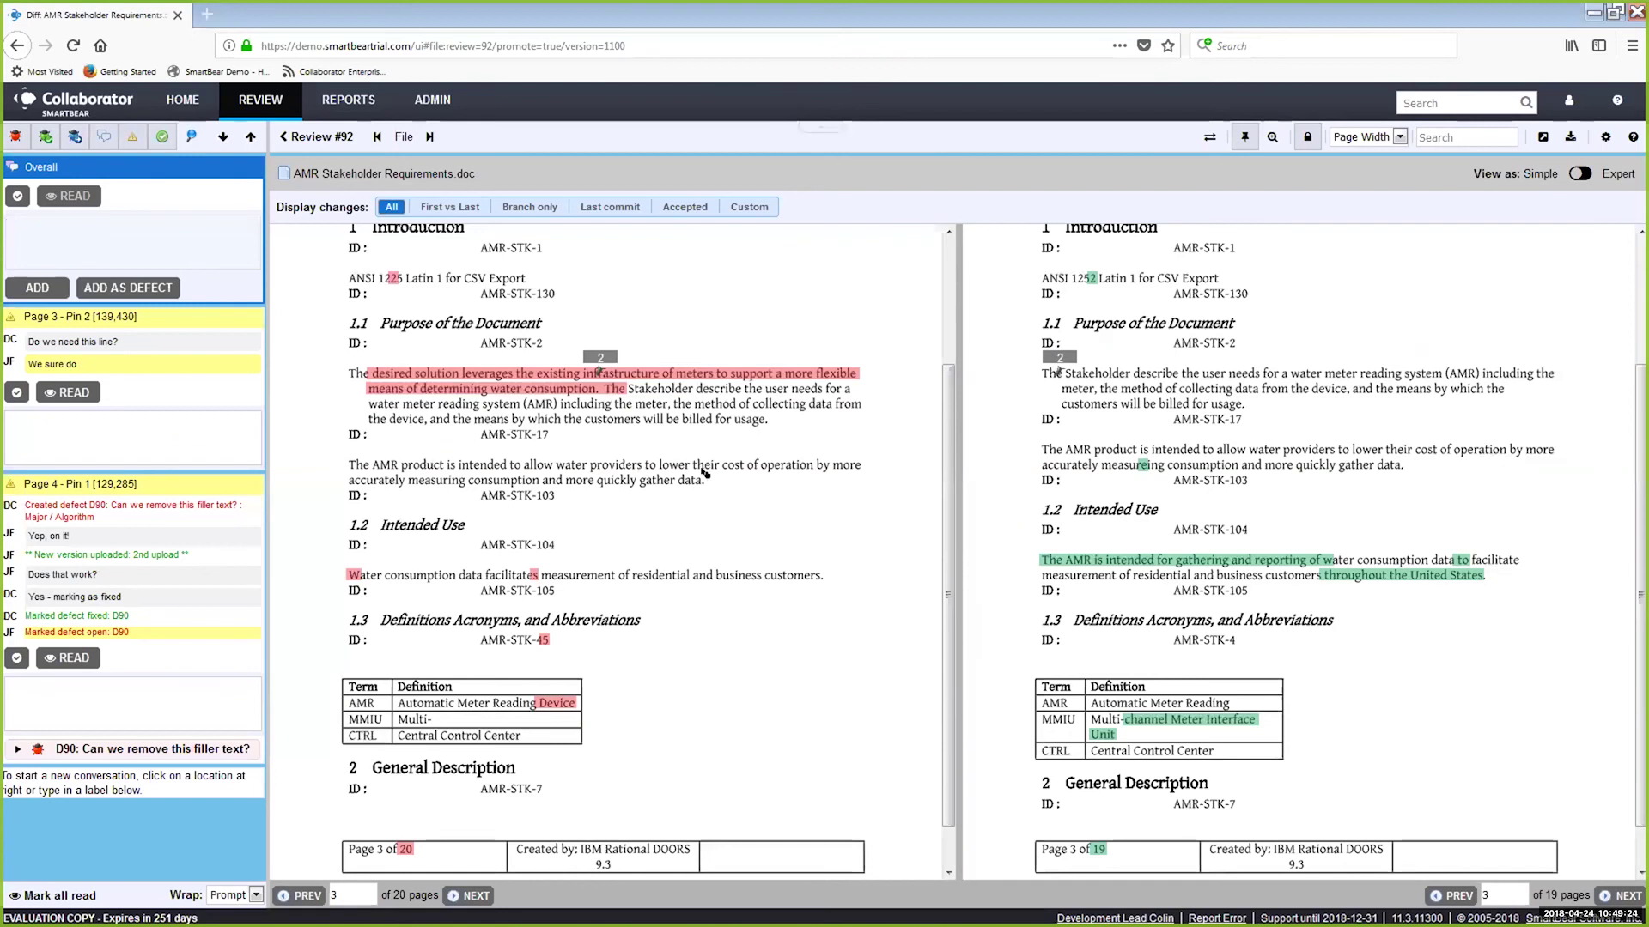
click(1351, 442)
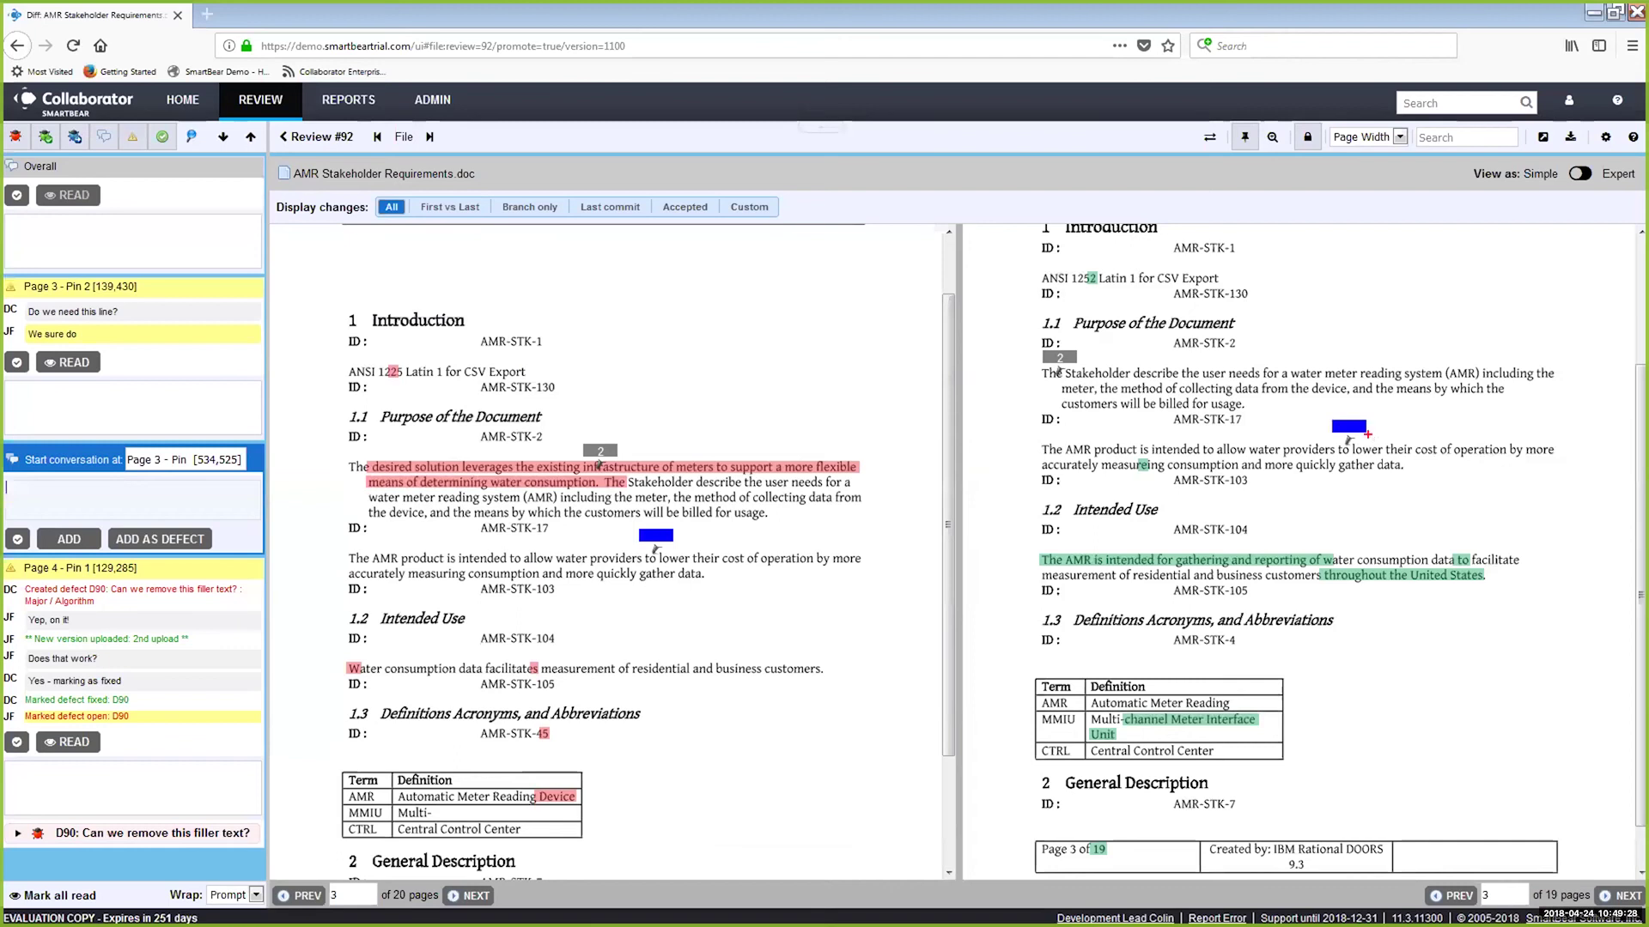
drag(1374, 427, 1533, 451)
drag(232, 447, 386, 343)
- Leave the document for the Review #92 page, switch to recent review #540, and open Main.java from its materials
click(347, 137)
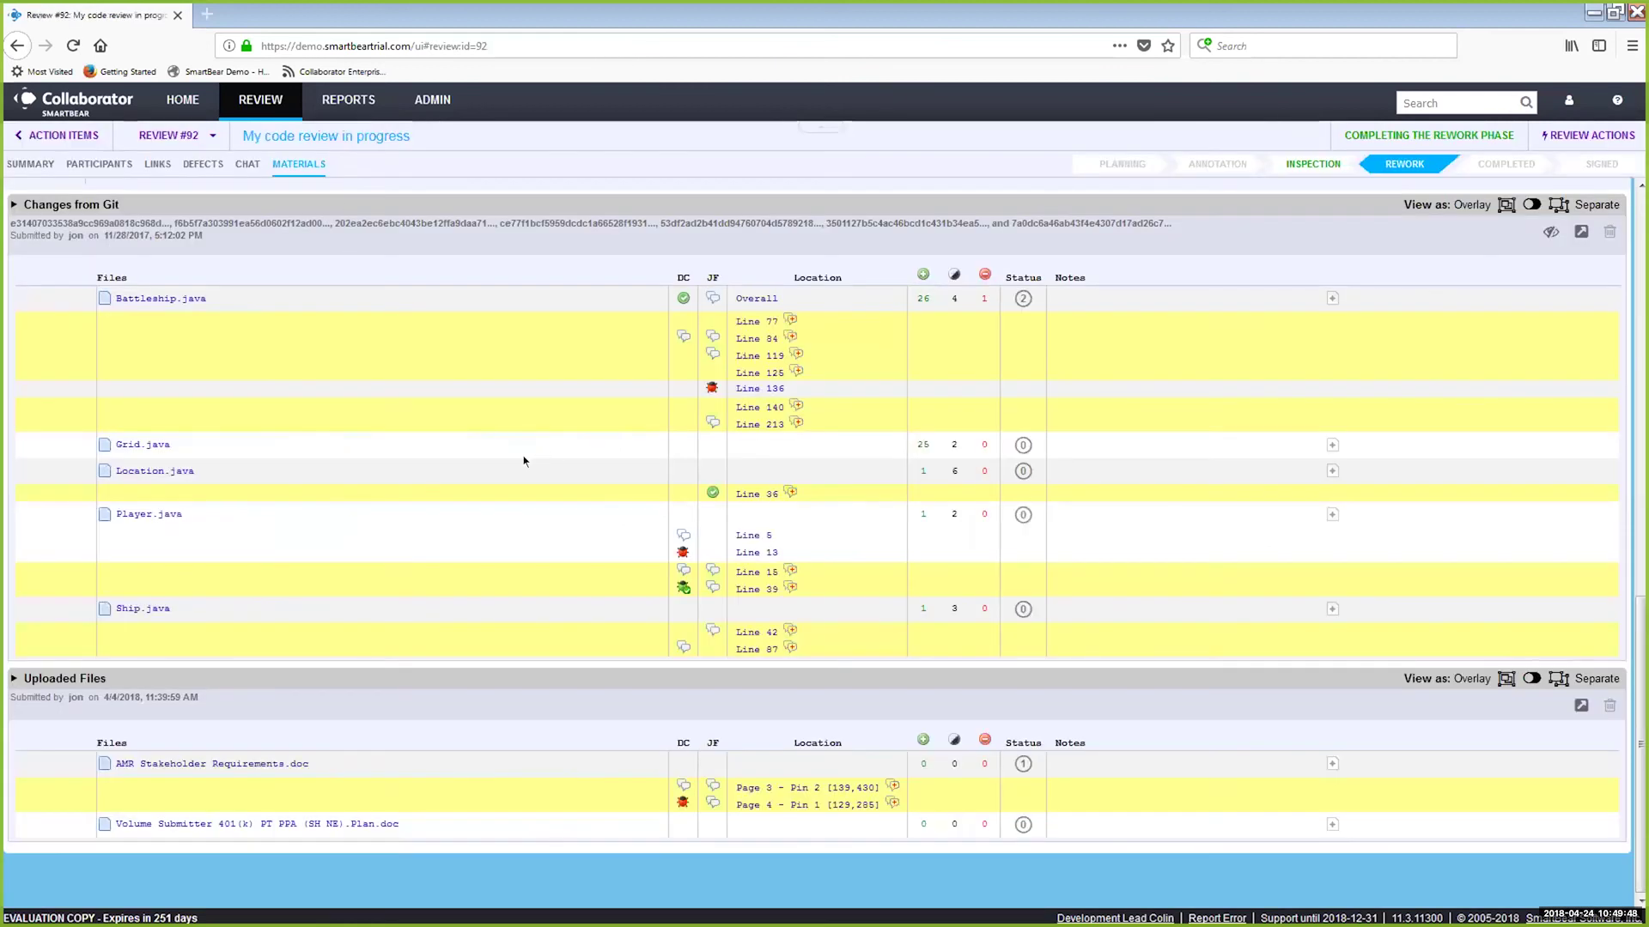
scroll(515, 461, up, 2)
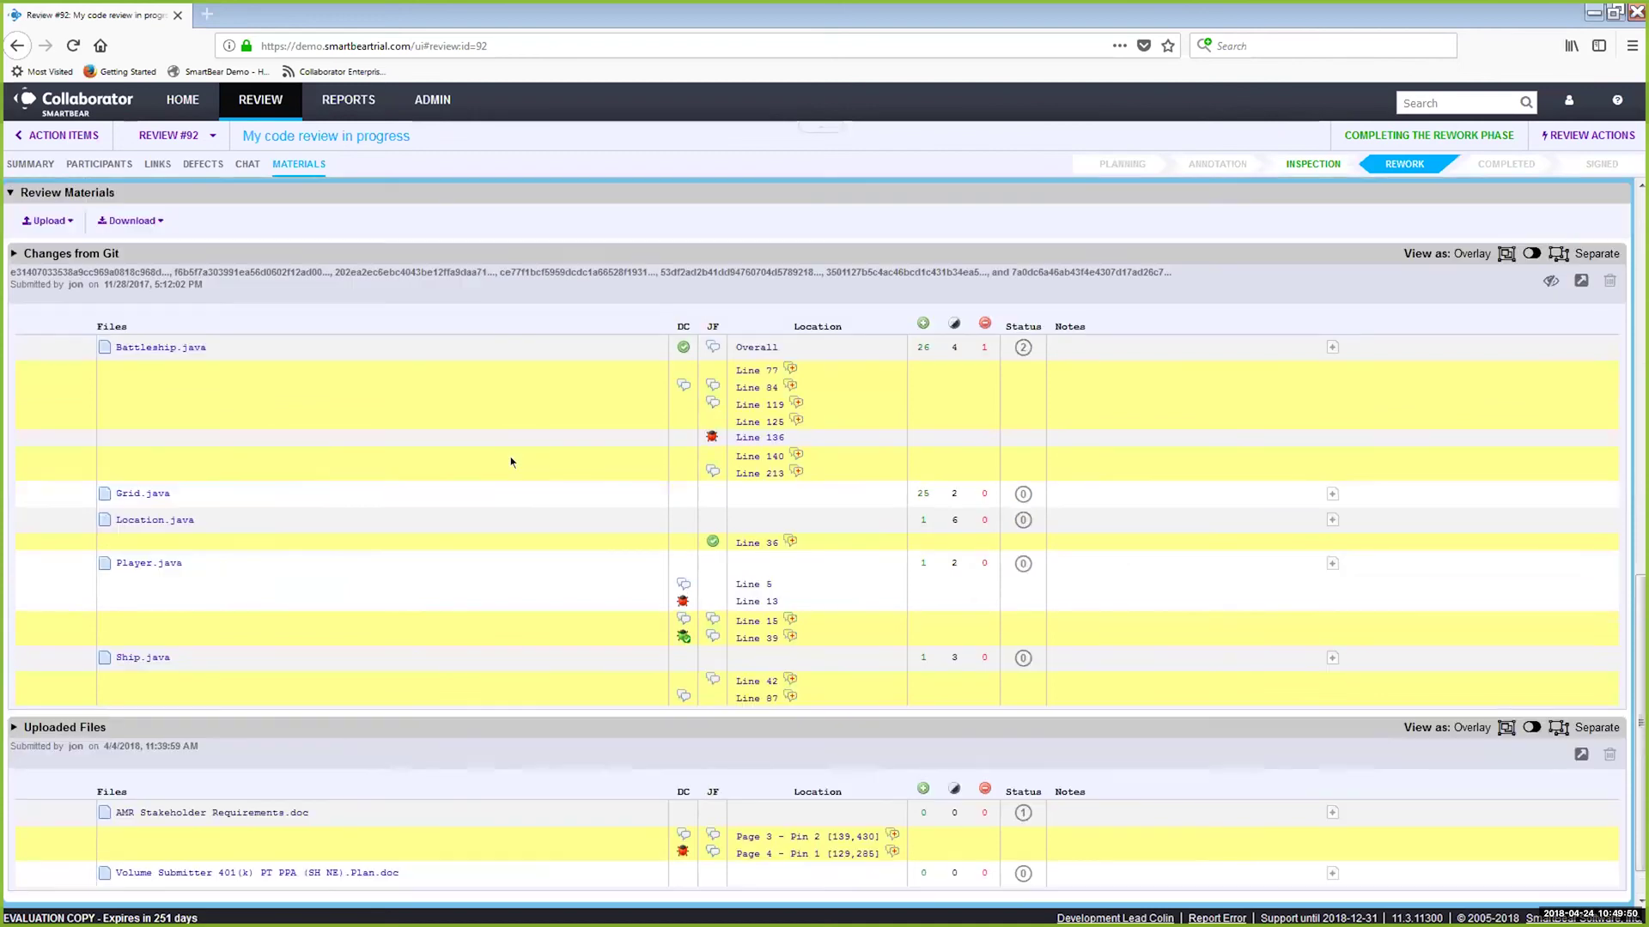
scroll(249, 224, up, 8)
click(176, 136)
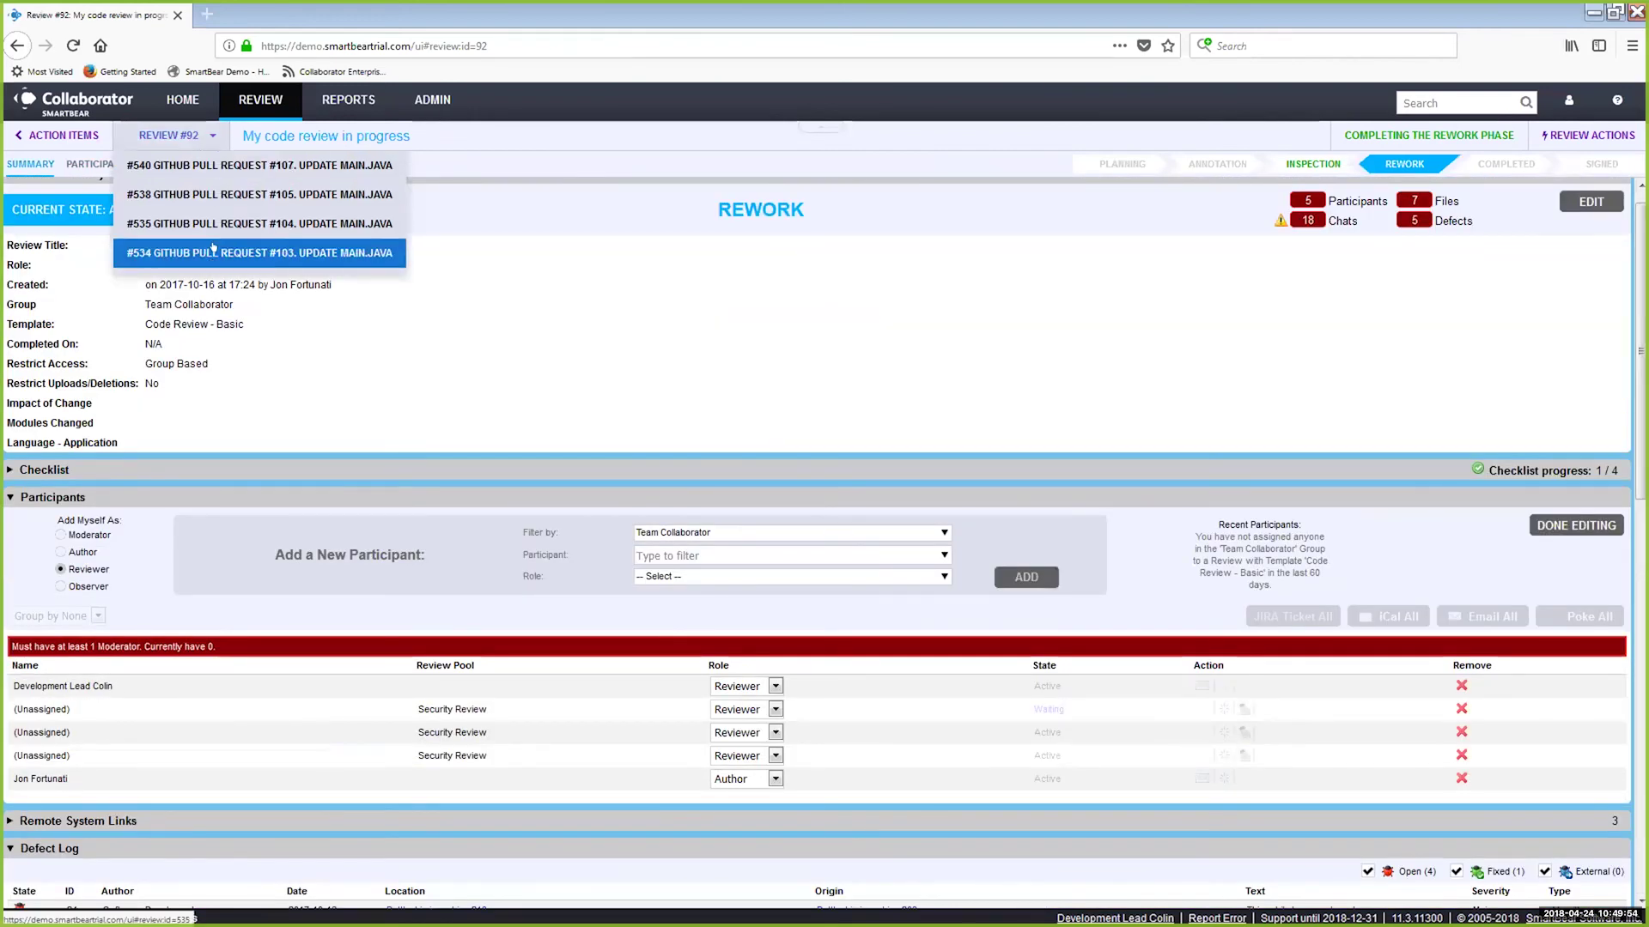
click(213, 174)
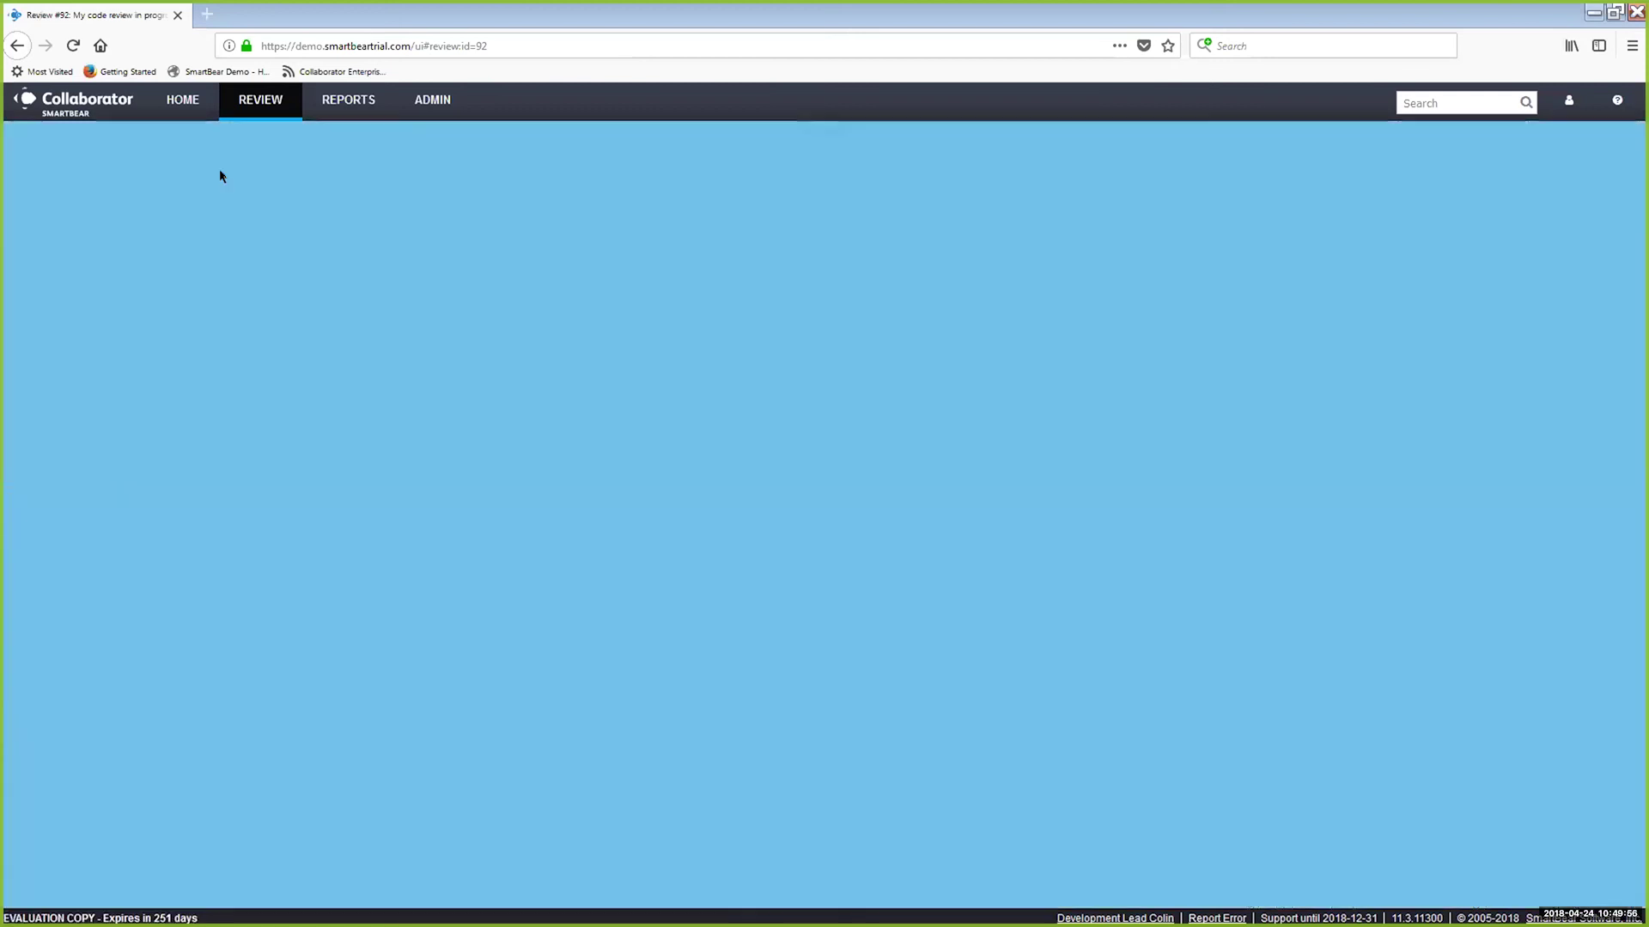
scroll(621, 392, down, 5)
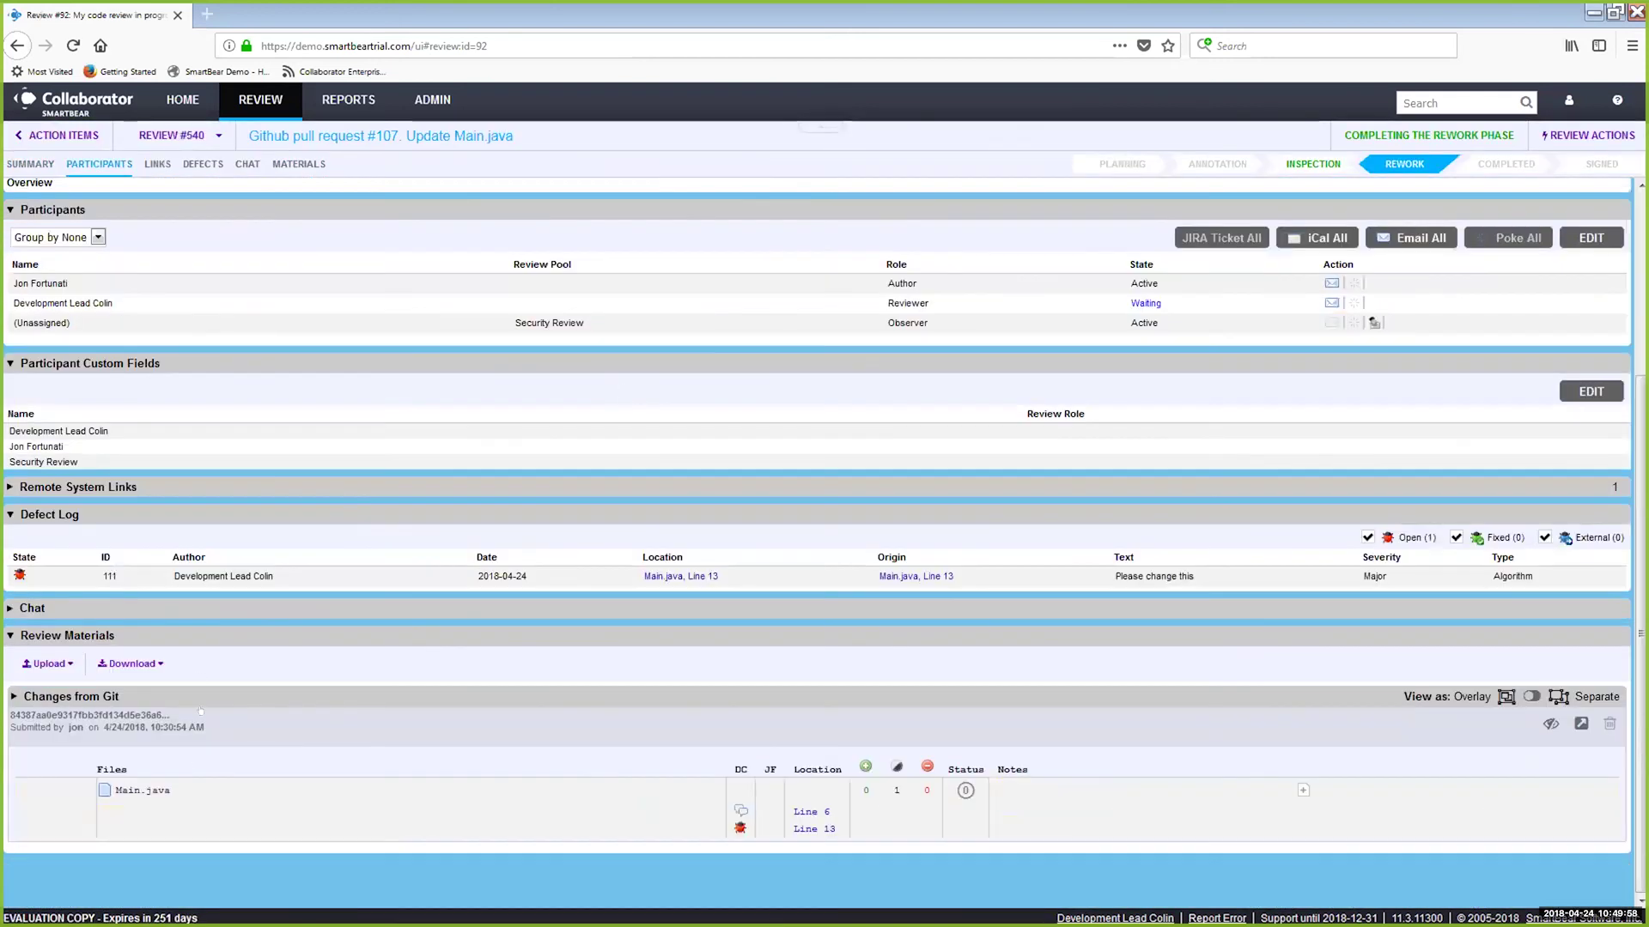
click(139, 789)
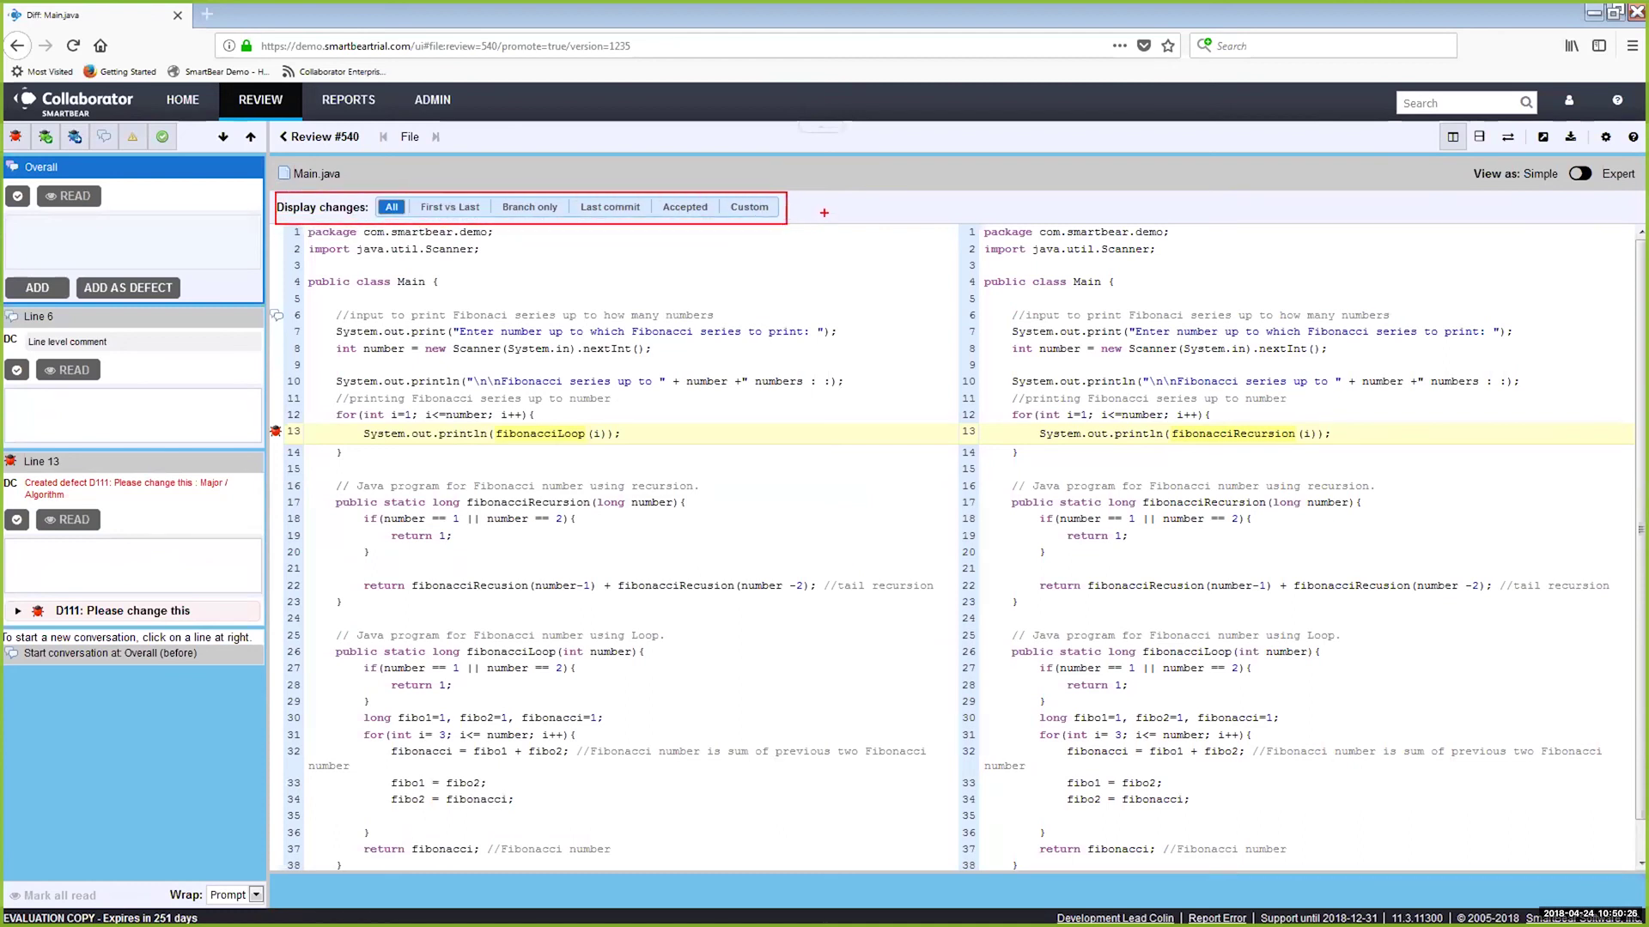
- Compare the Main.java changes using the Accepted, Last commit and Custom display options, and inspect the available revisions
click(677, 204)
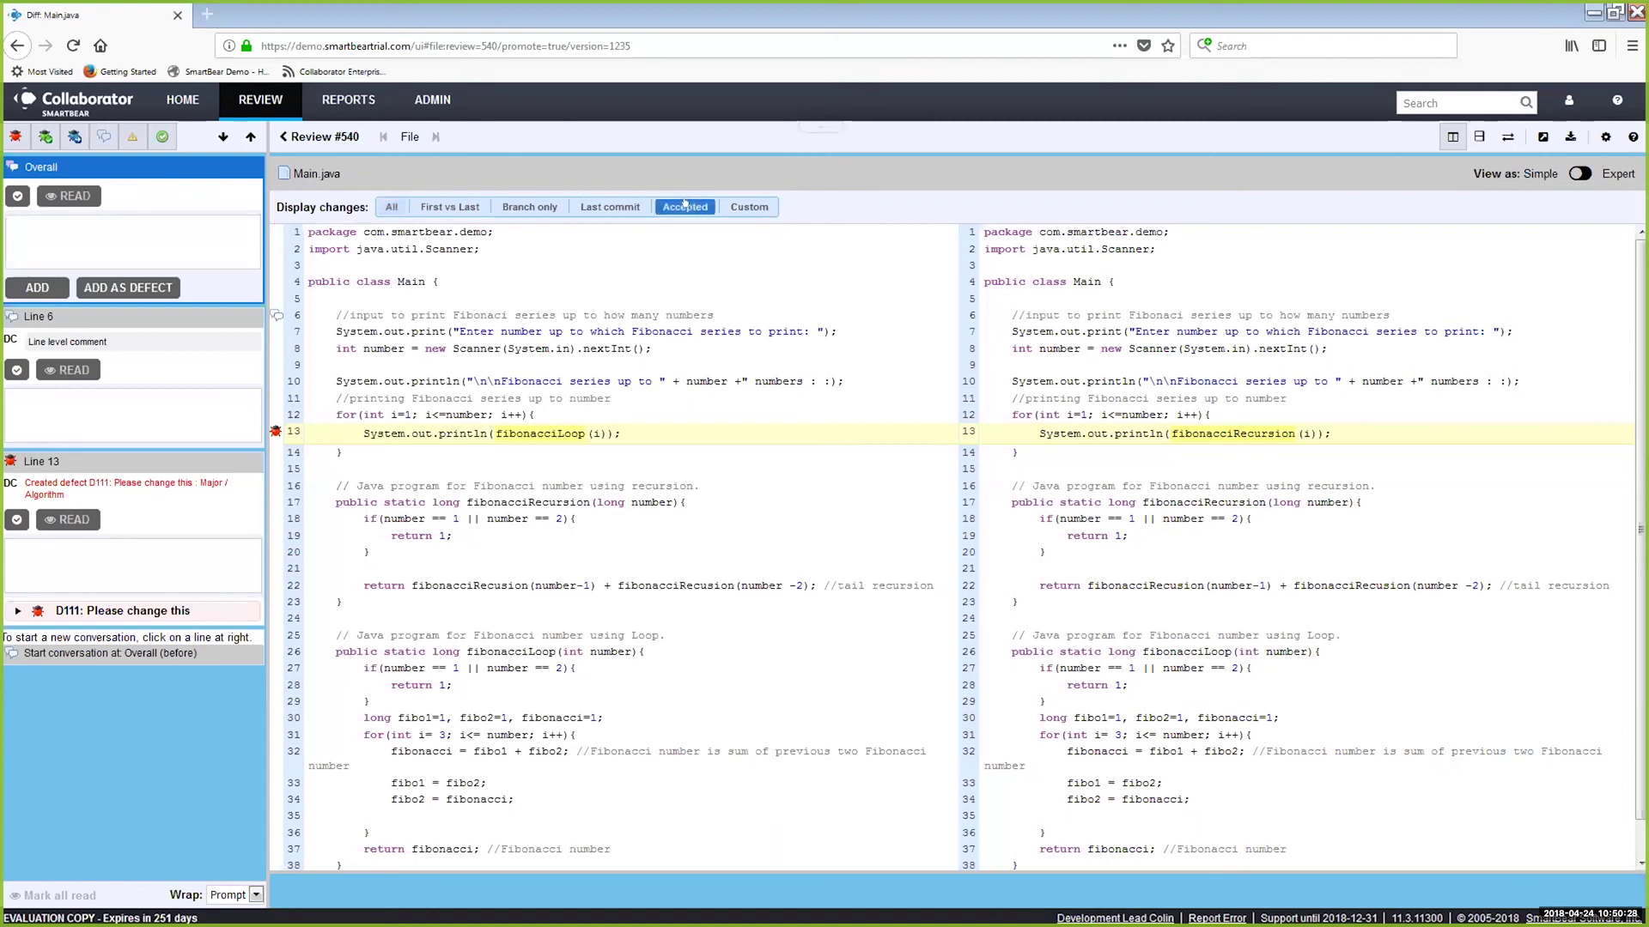
click(610, 206)
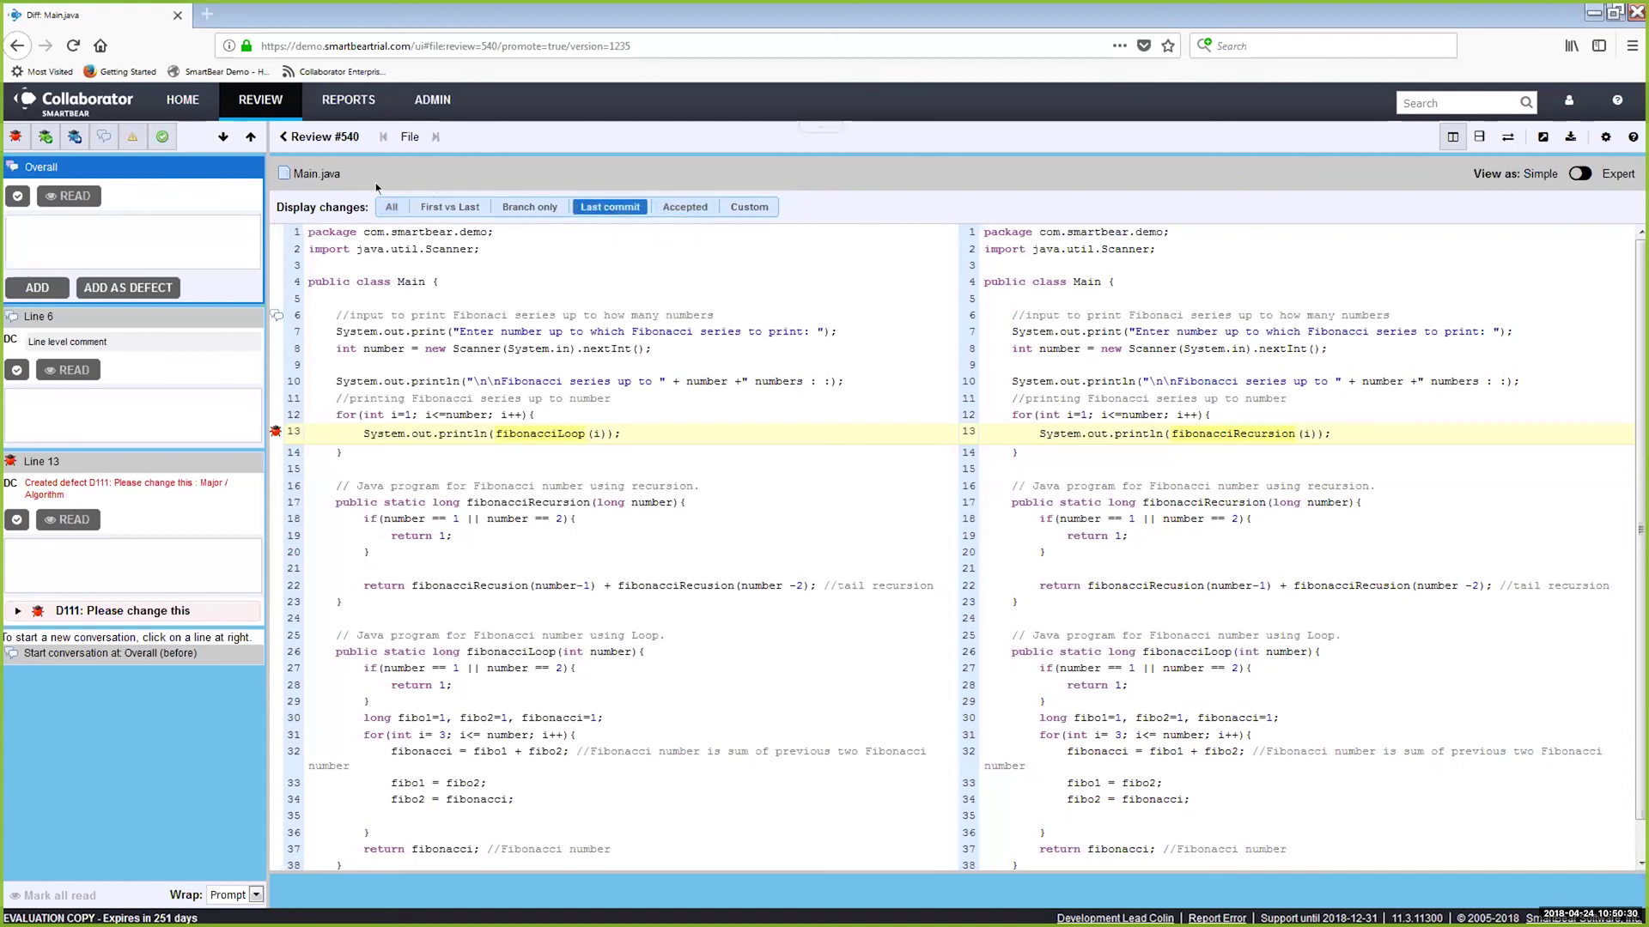
click(749, 207)
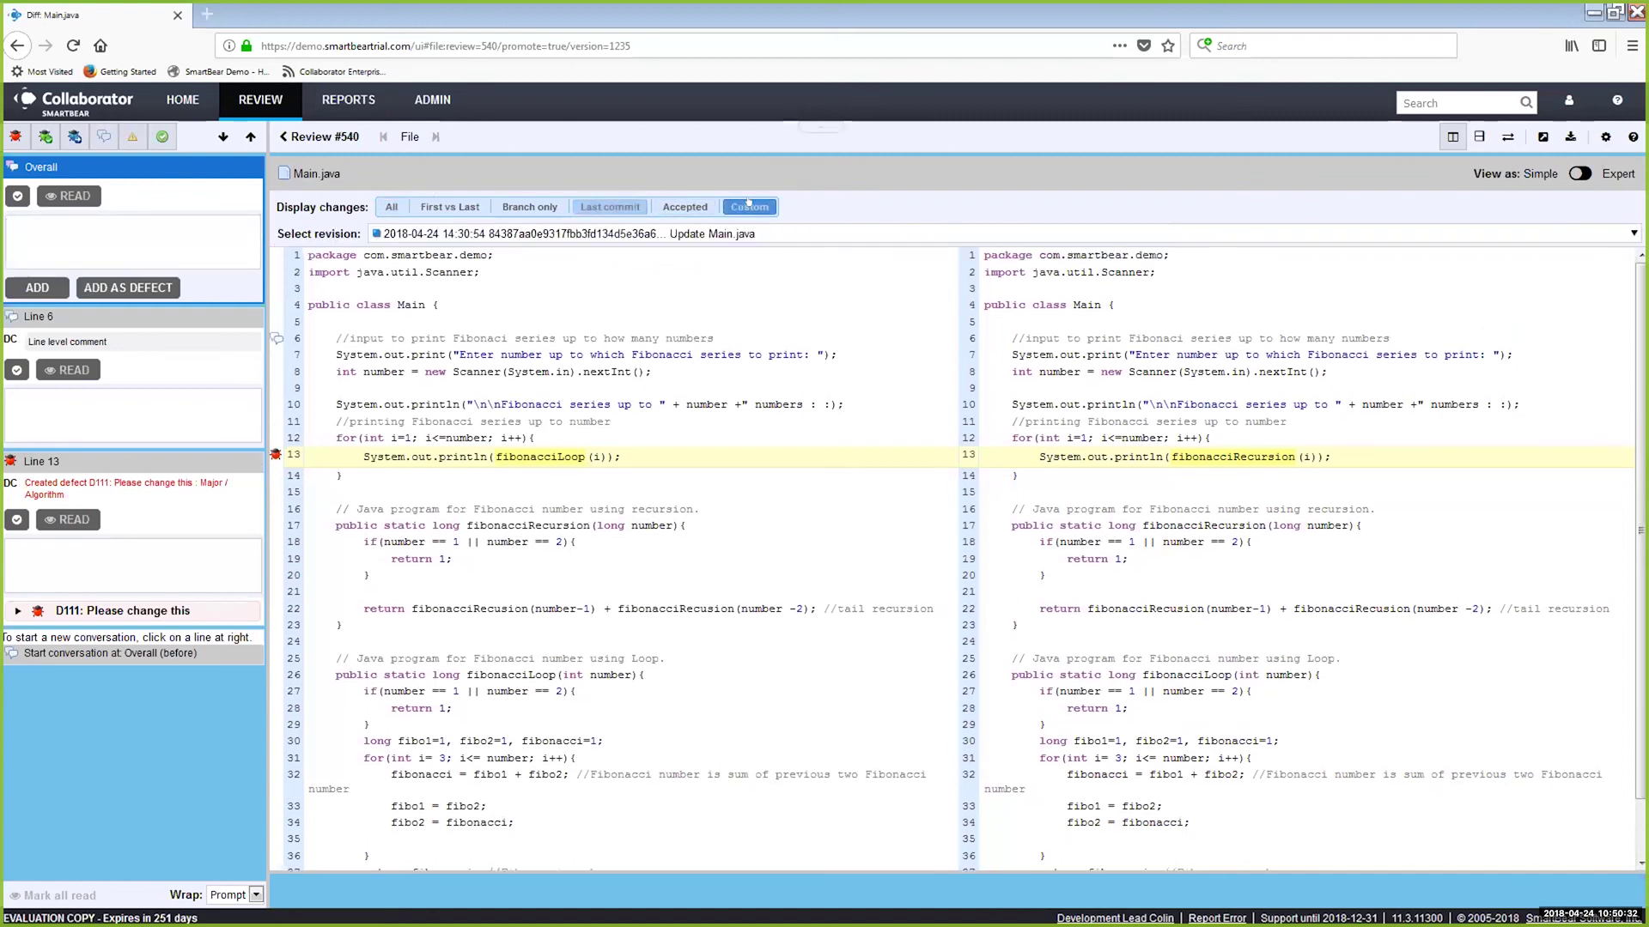
click(815, 233)
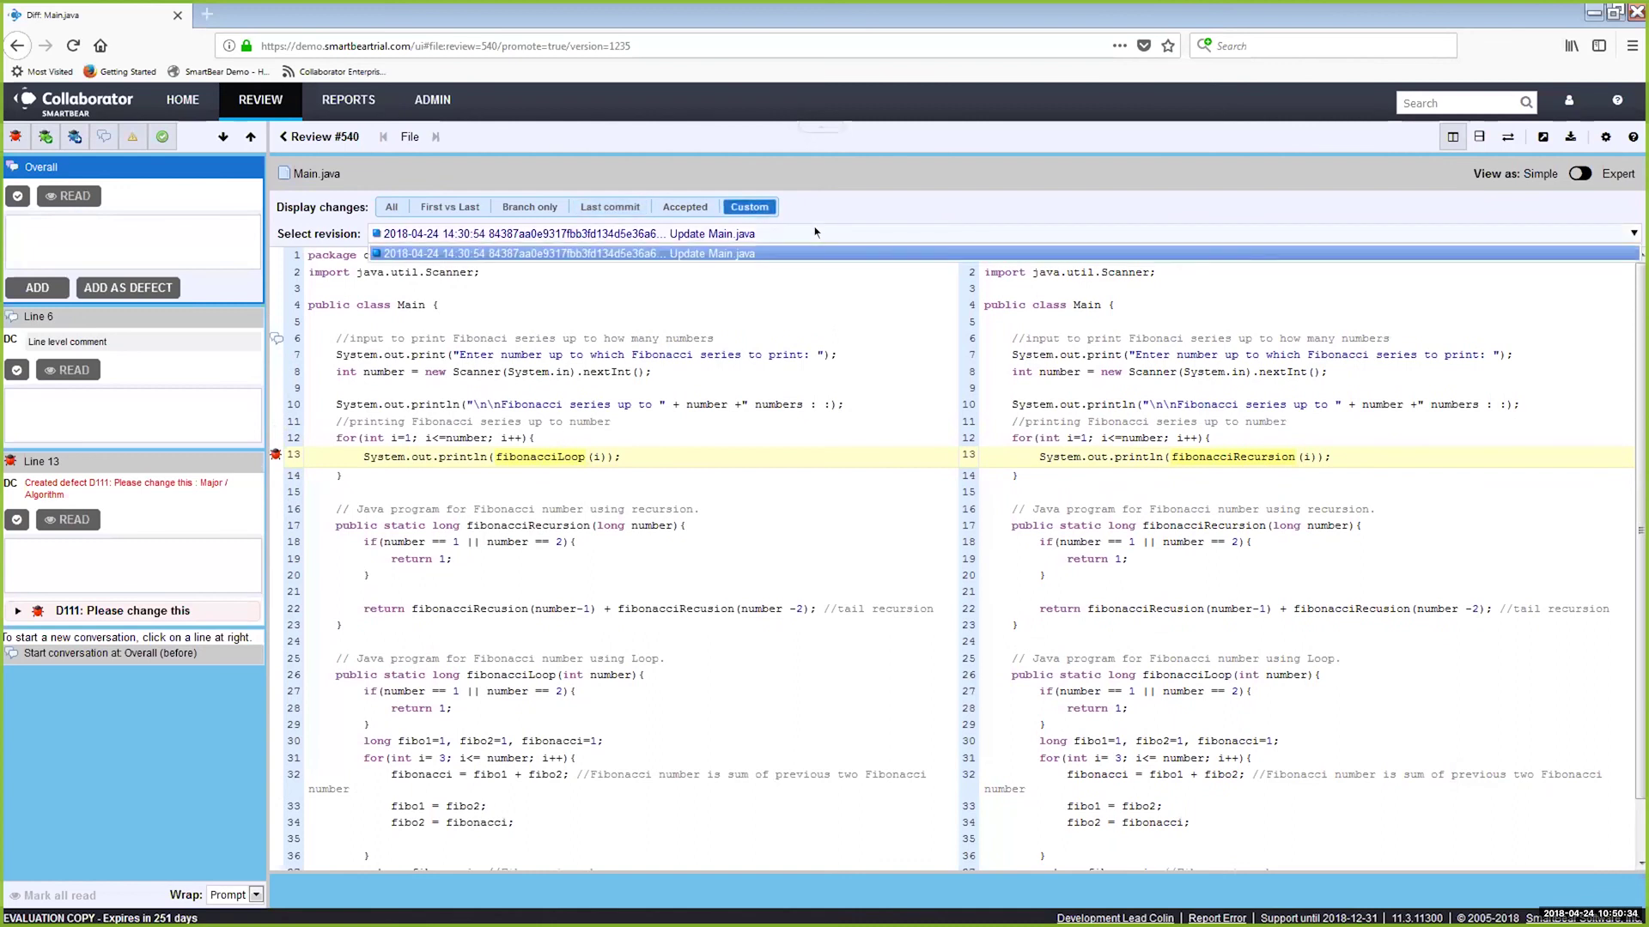
click(815, 232)
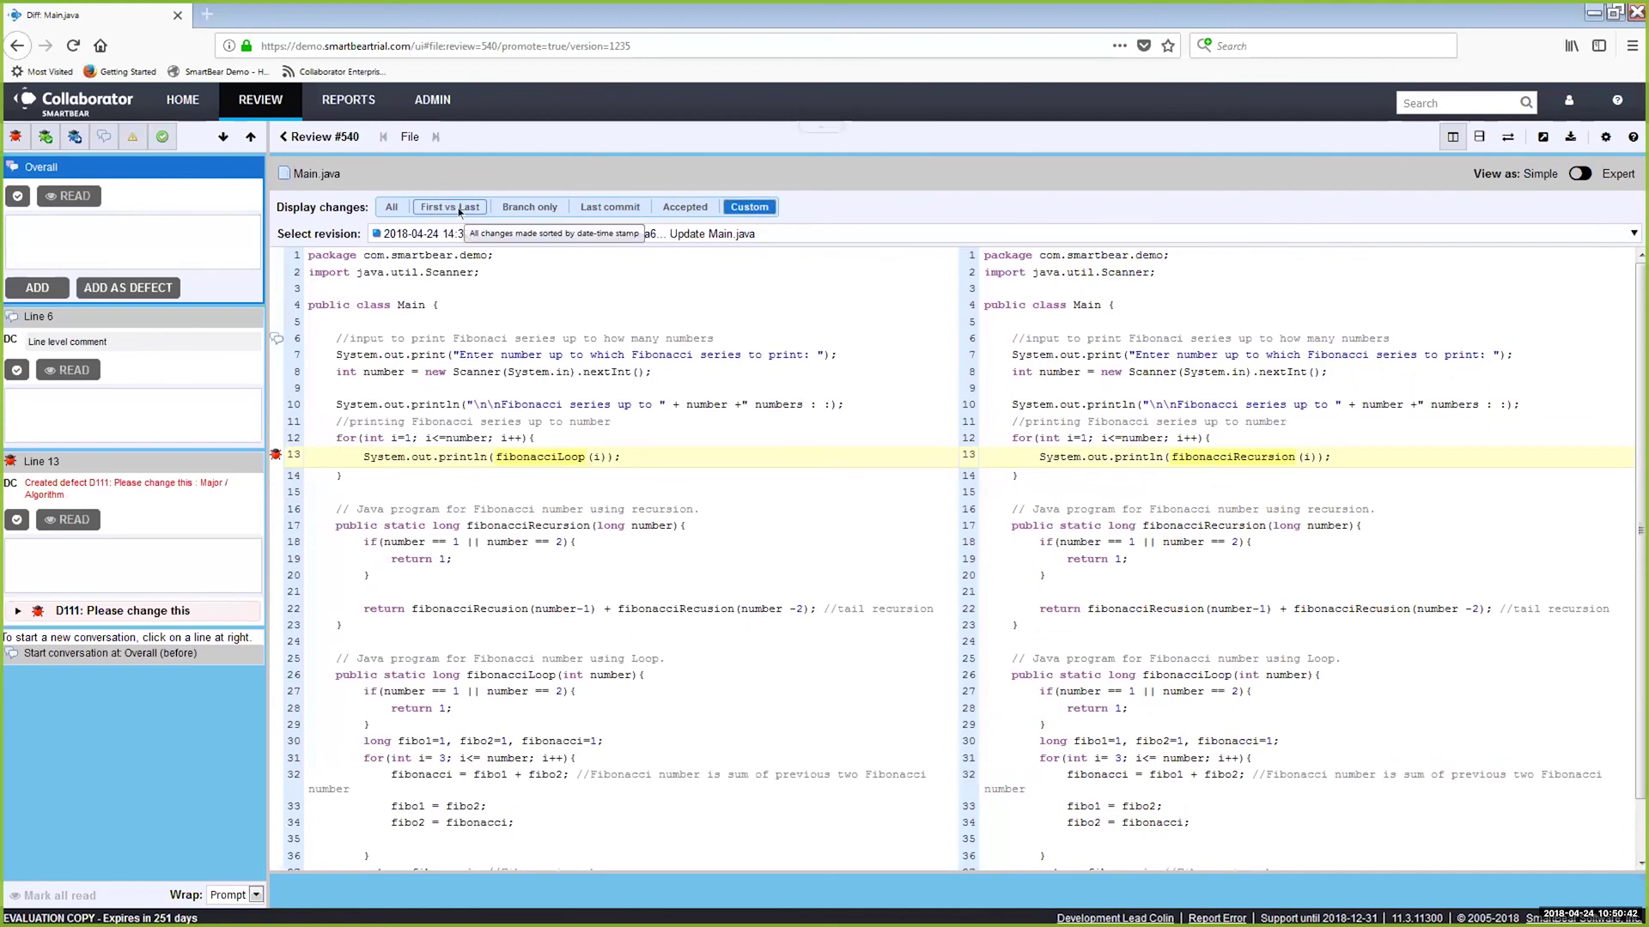
click(1476, 135)
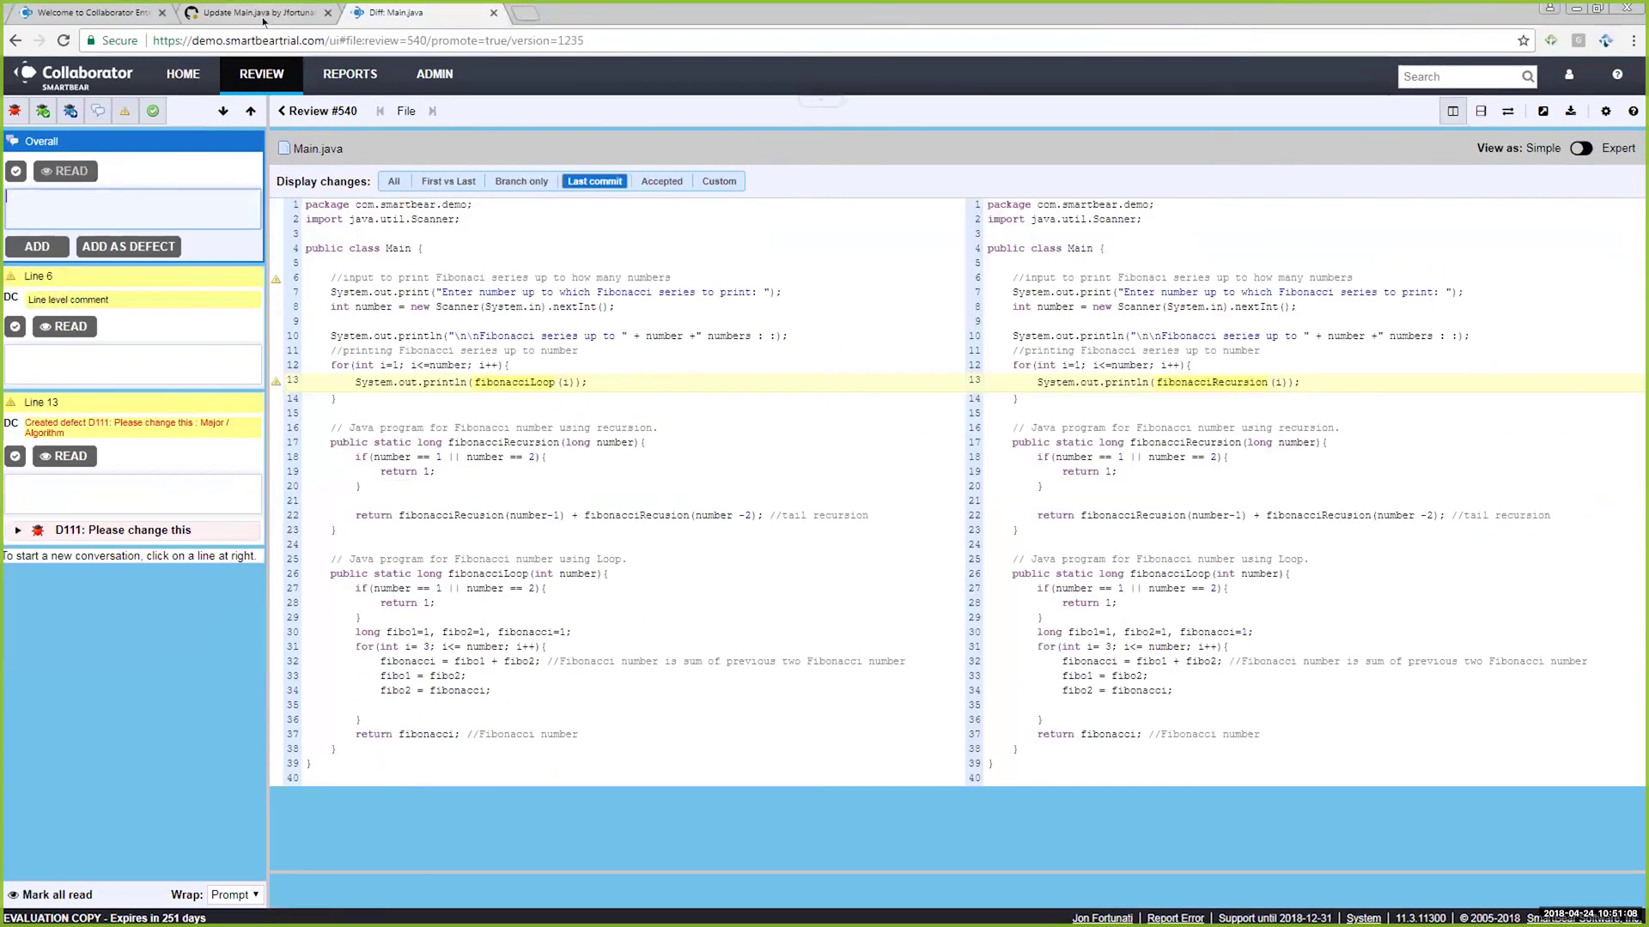
- In the author's Chrome session, return from the Main.java diff to Review #540 and look through the recent reviews
click(319, 111)
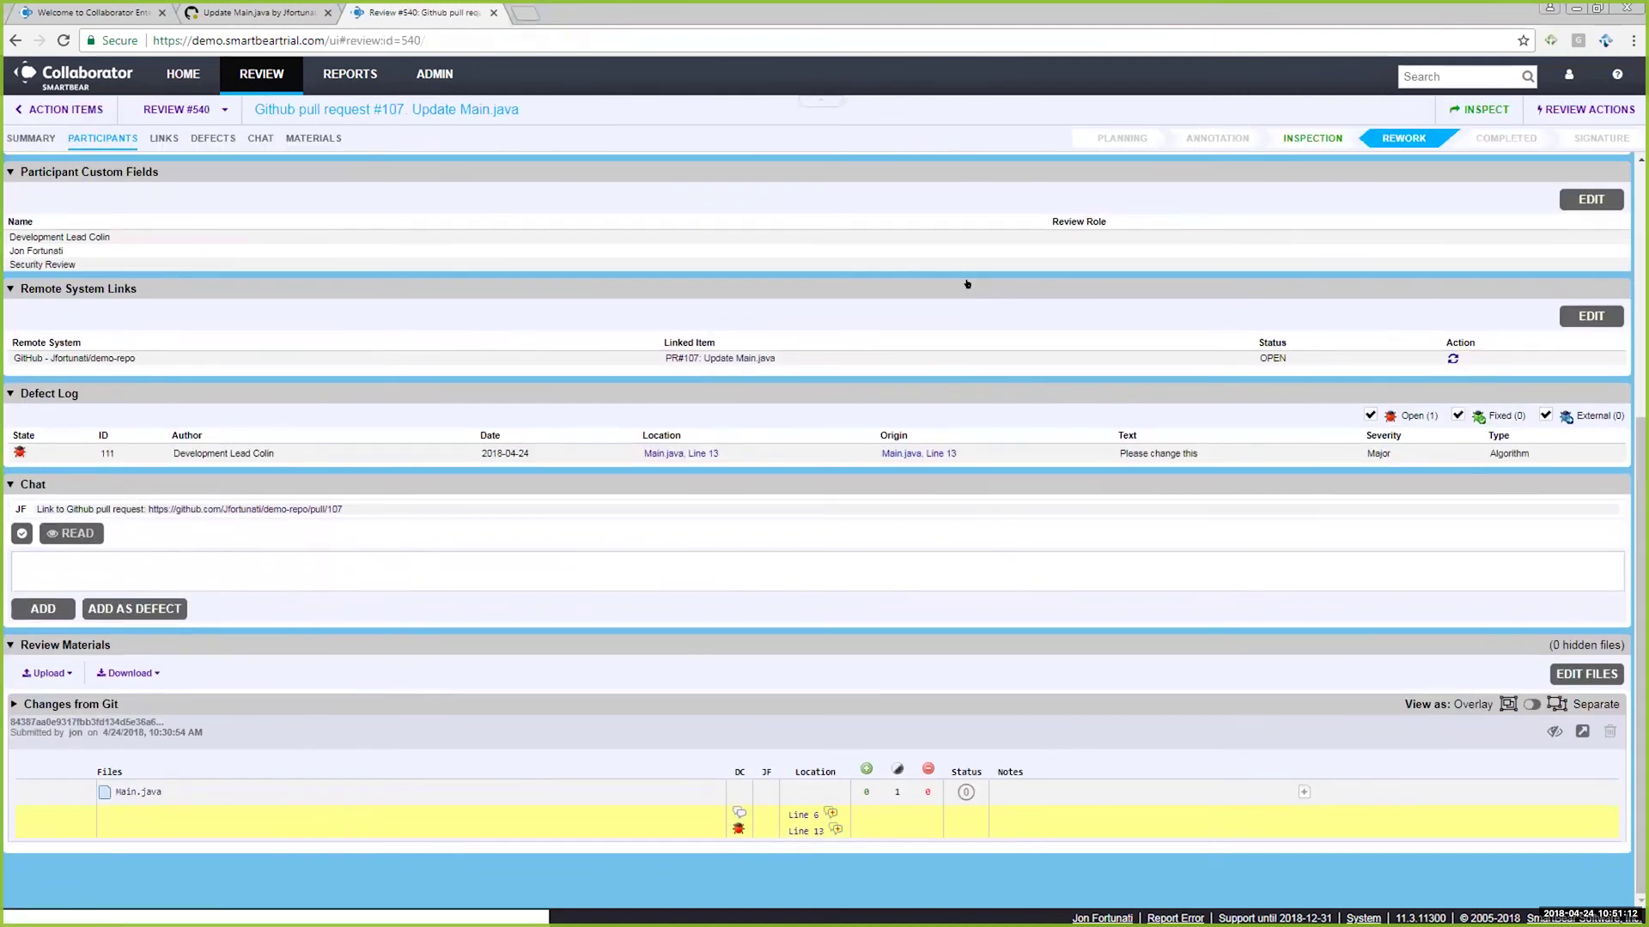
click(213, 109)
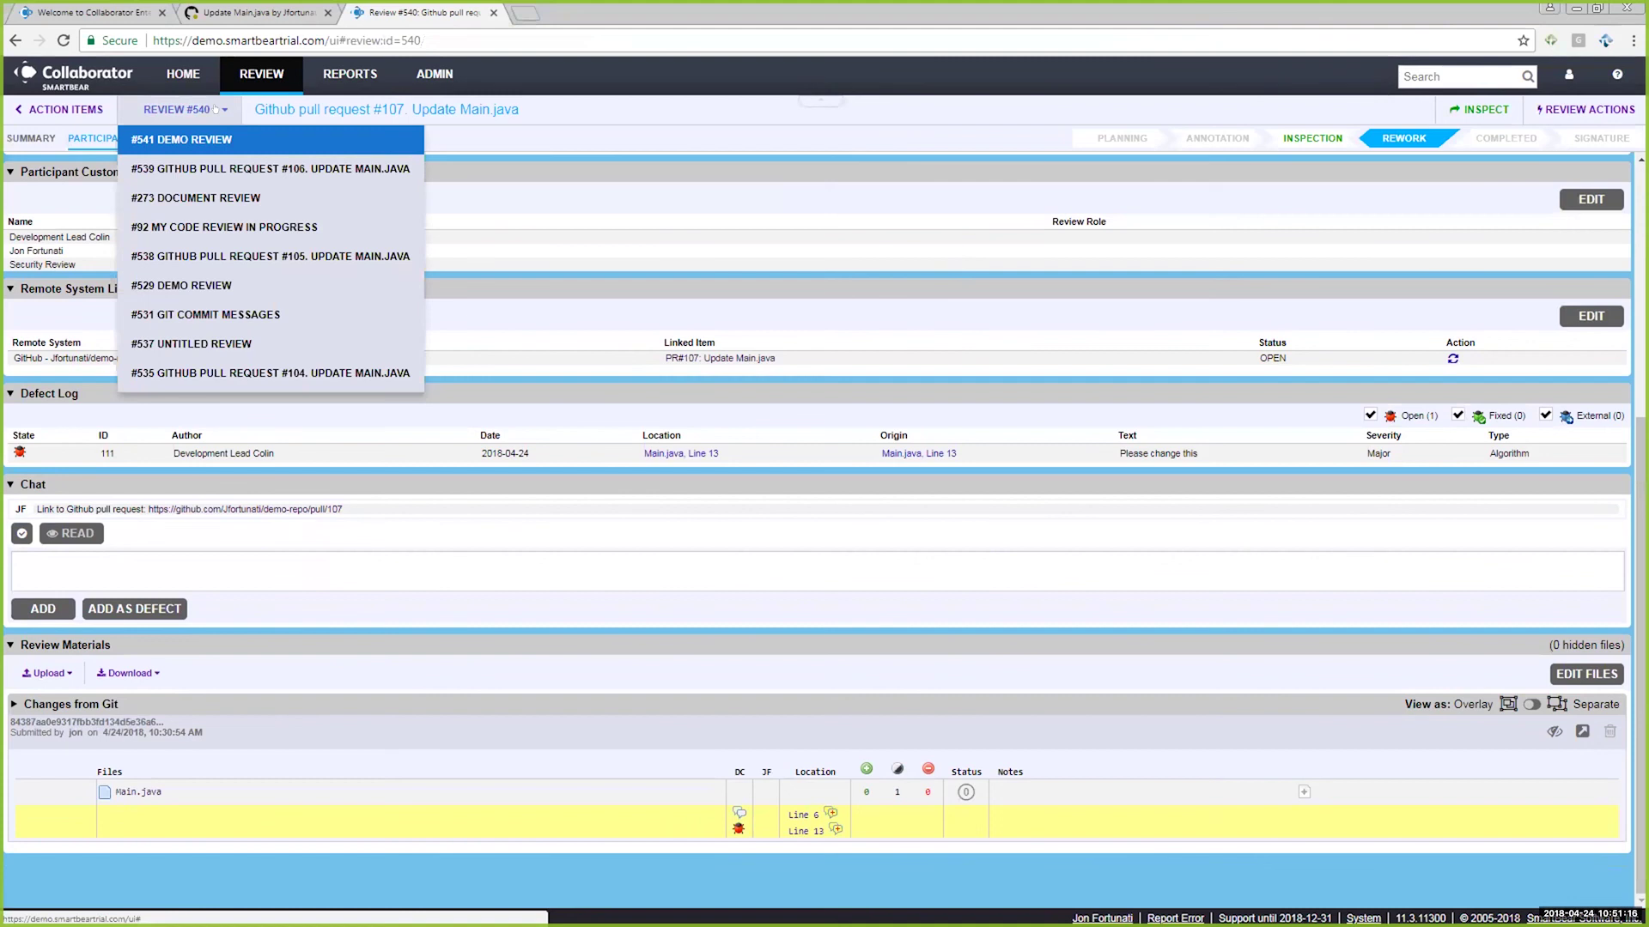
click(214, 109)
click(219, 109)
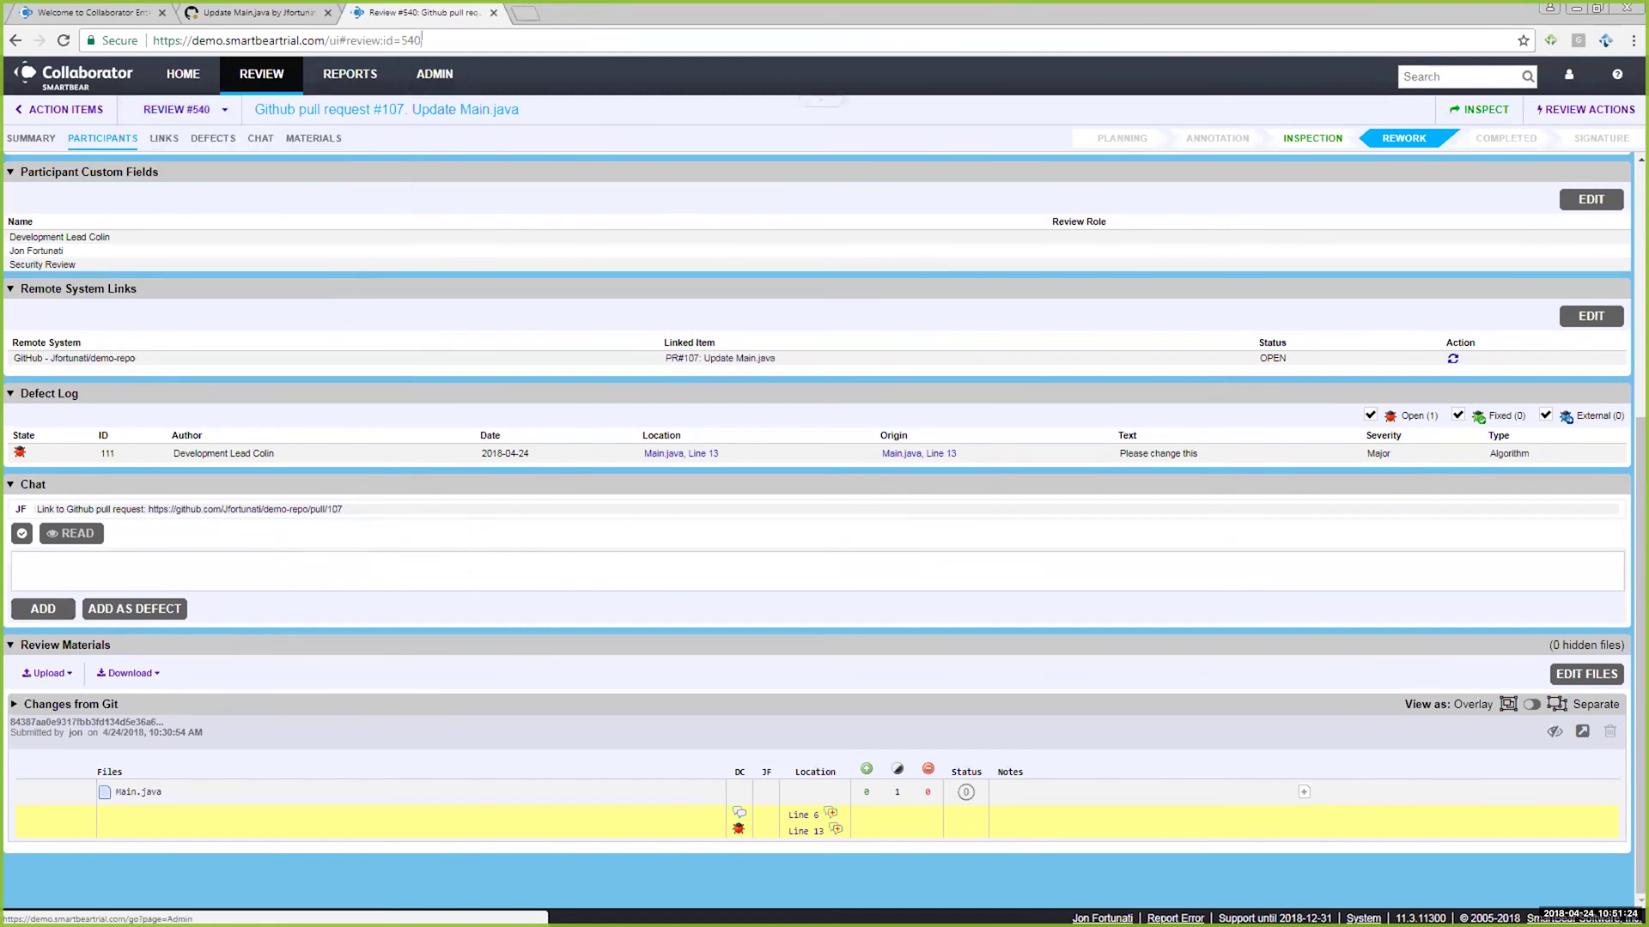
- Open review #92 by changing the review ID in the address to 92, and examine its files, comments and defects
click(447, 40)
key(BackSpace)
key(BackSpace)
key(BackSpace)
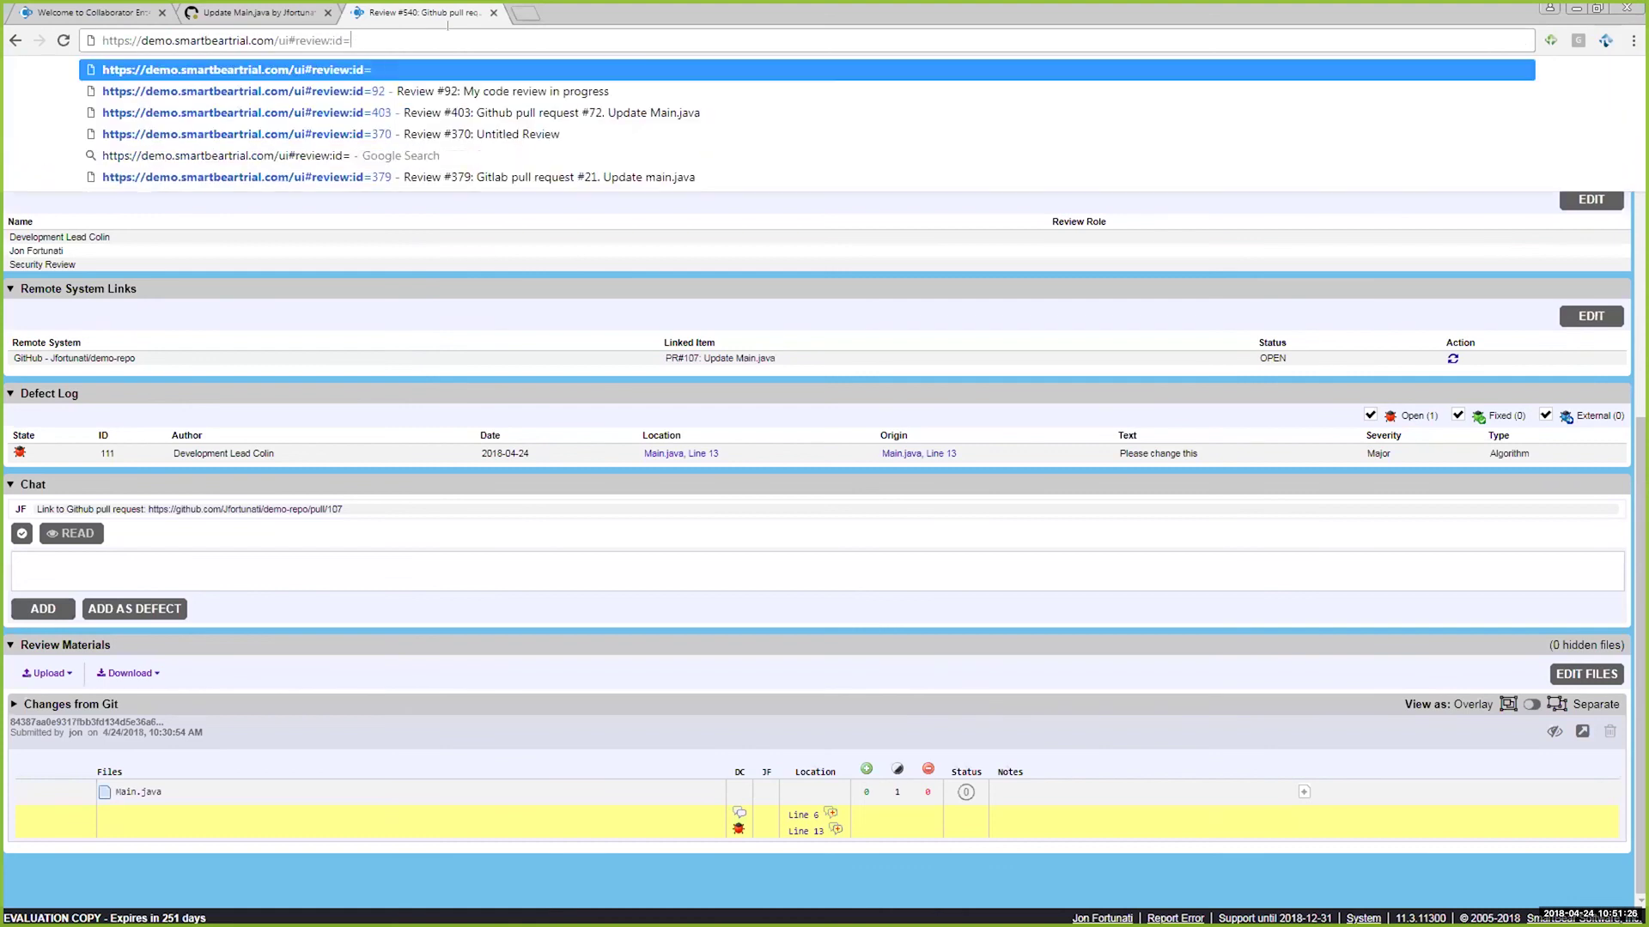
text(92)
key(Return)
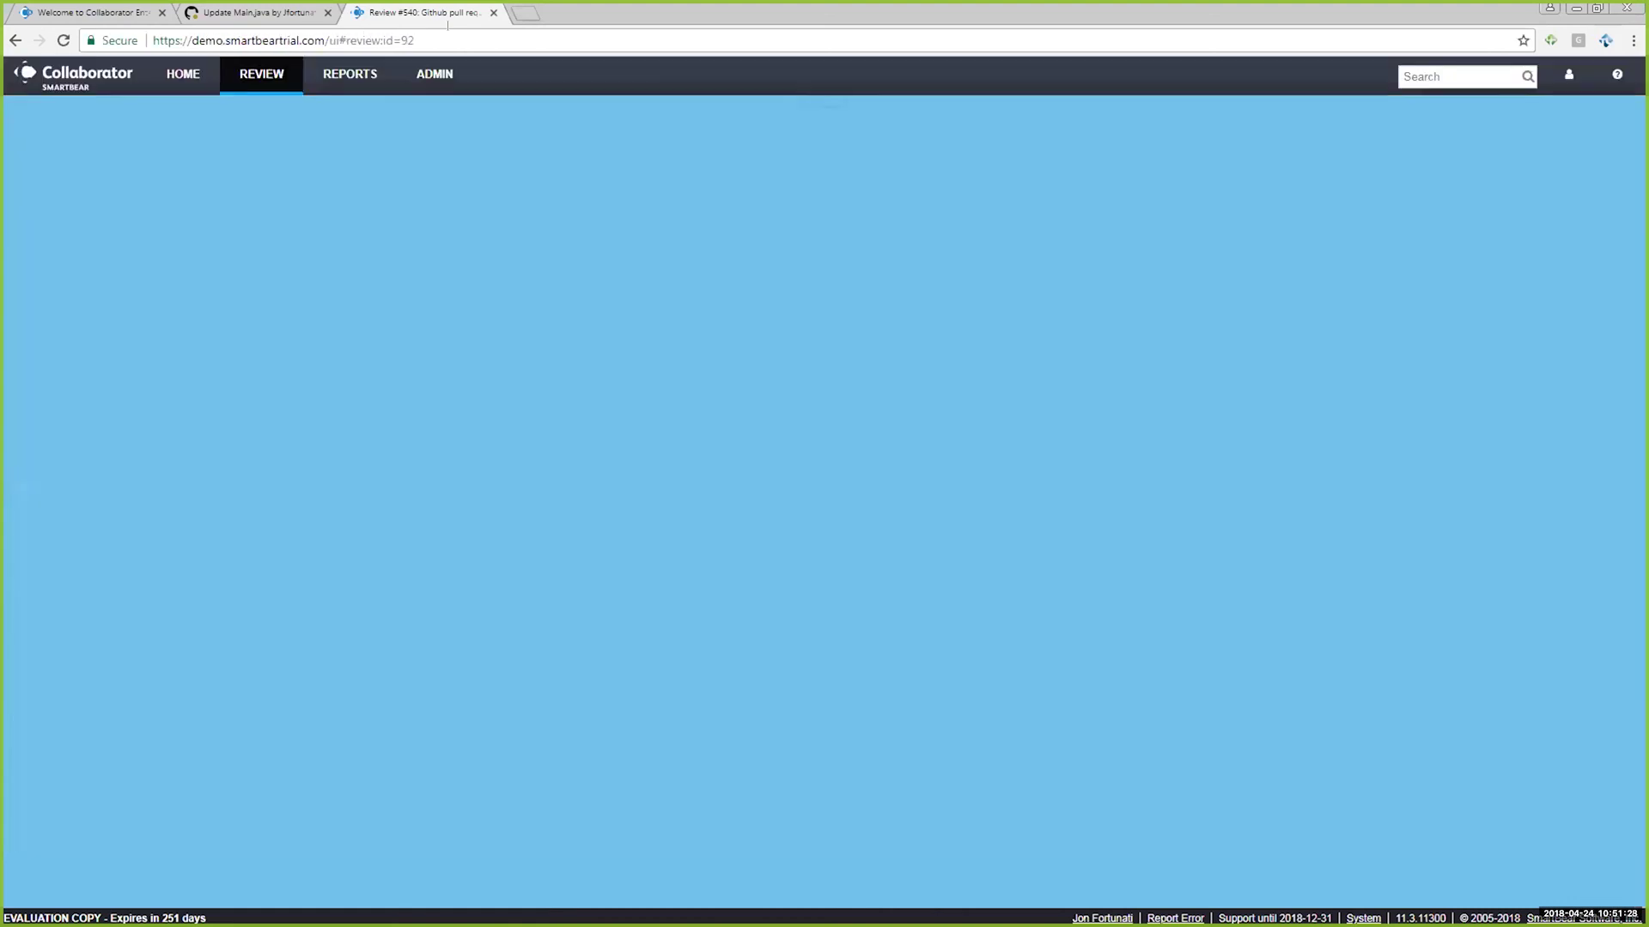
scroll(568, 172, down, 3)
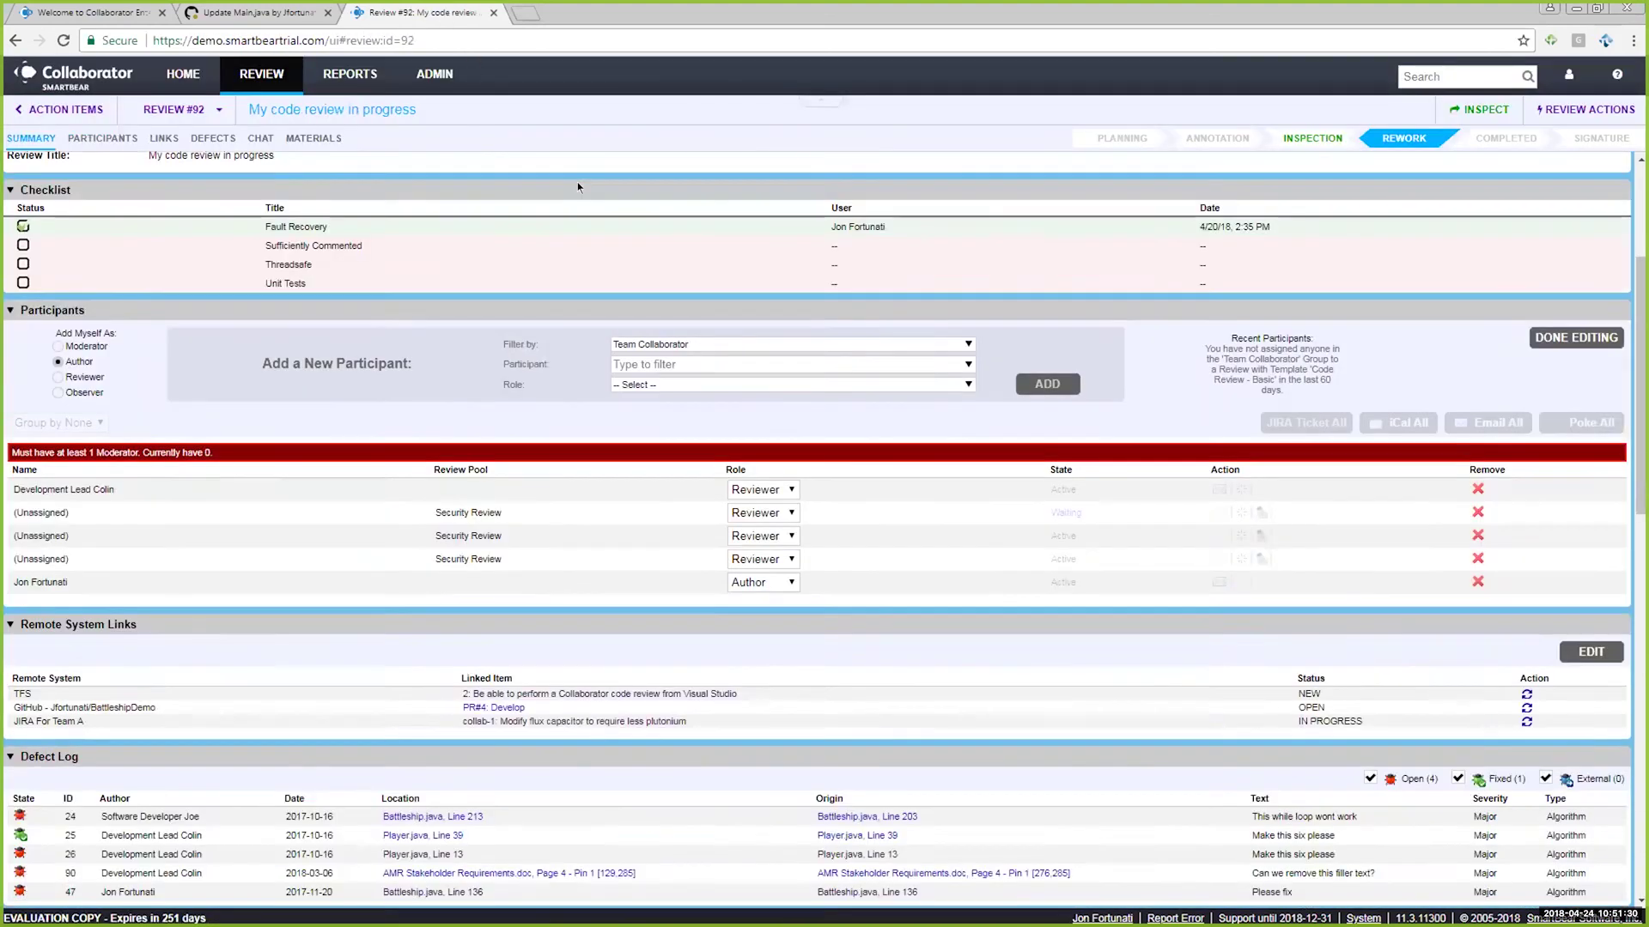
scroll(575, 180, down, 15)
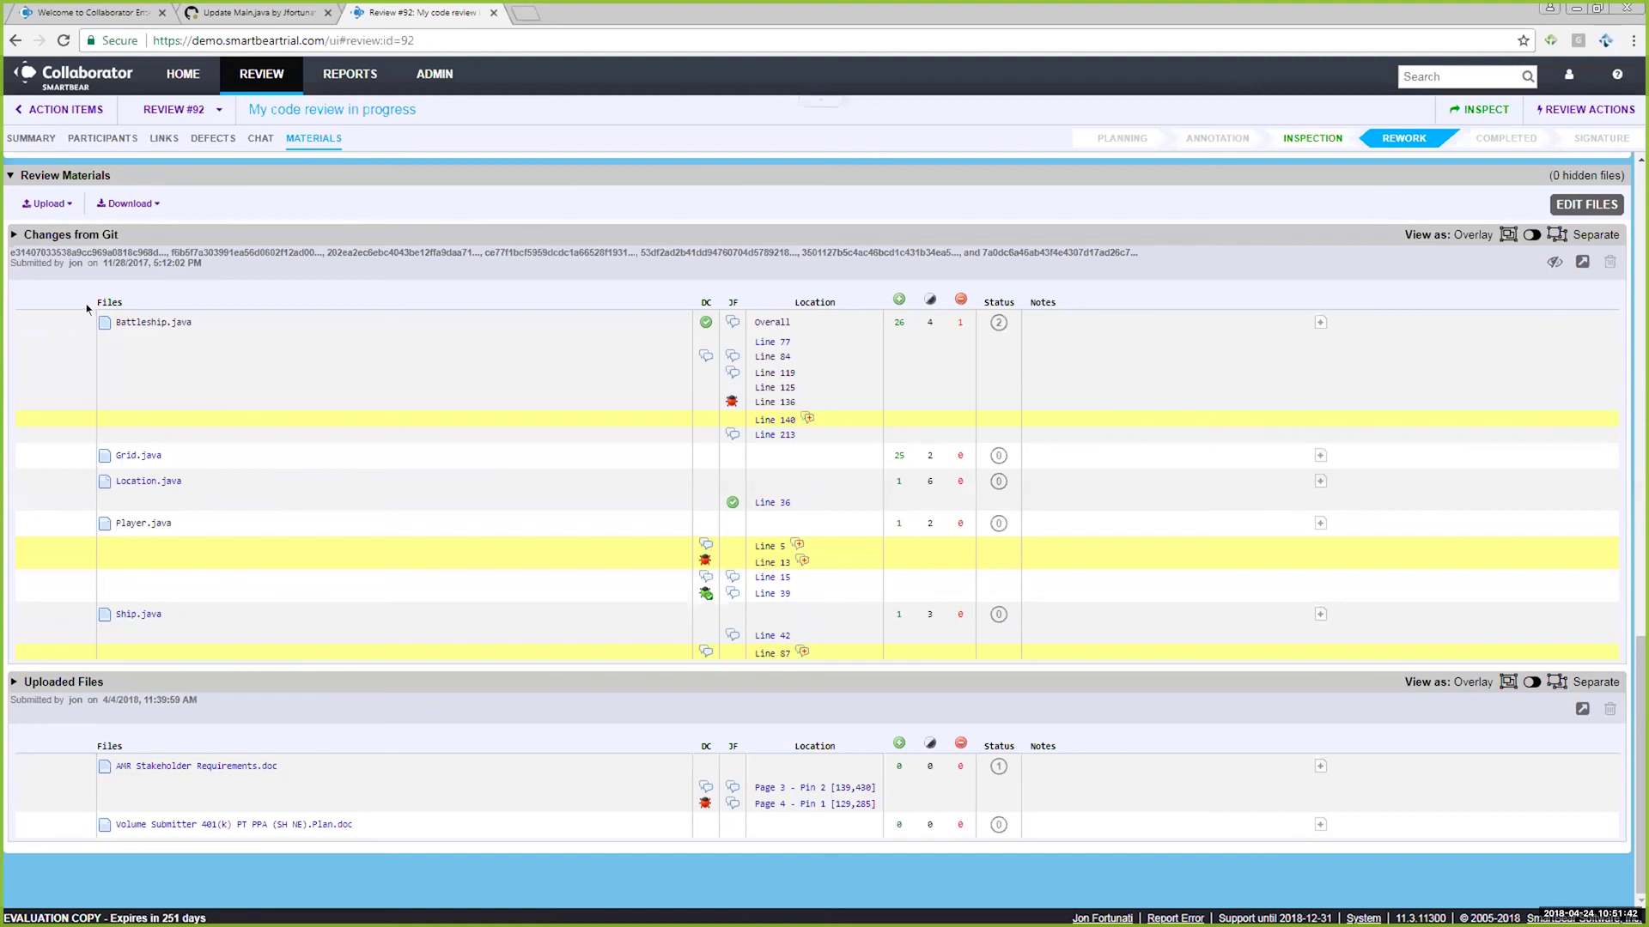
drag(71, 291, 276, 413)
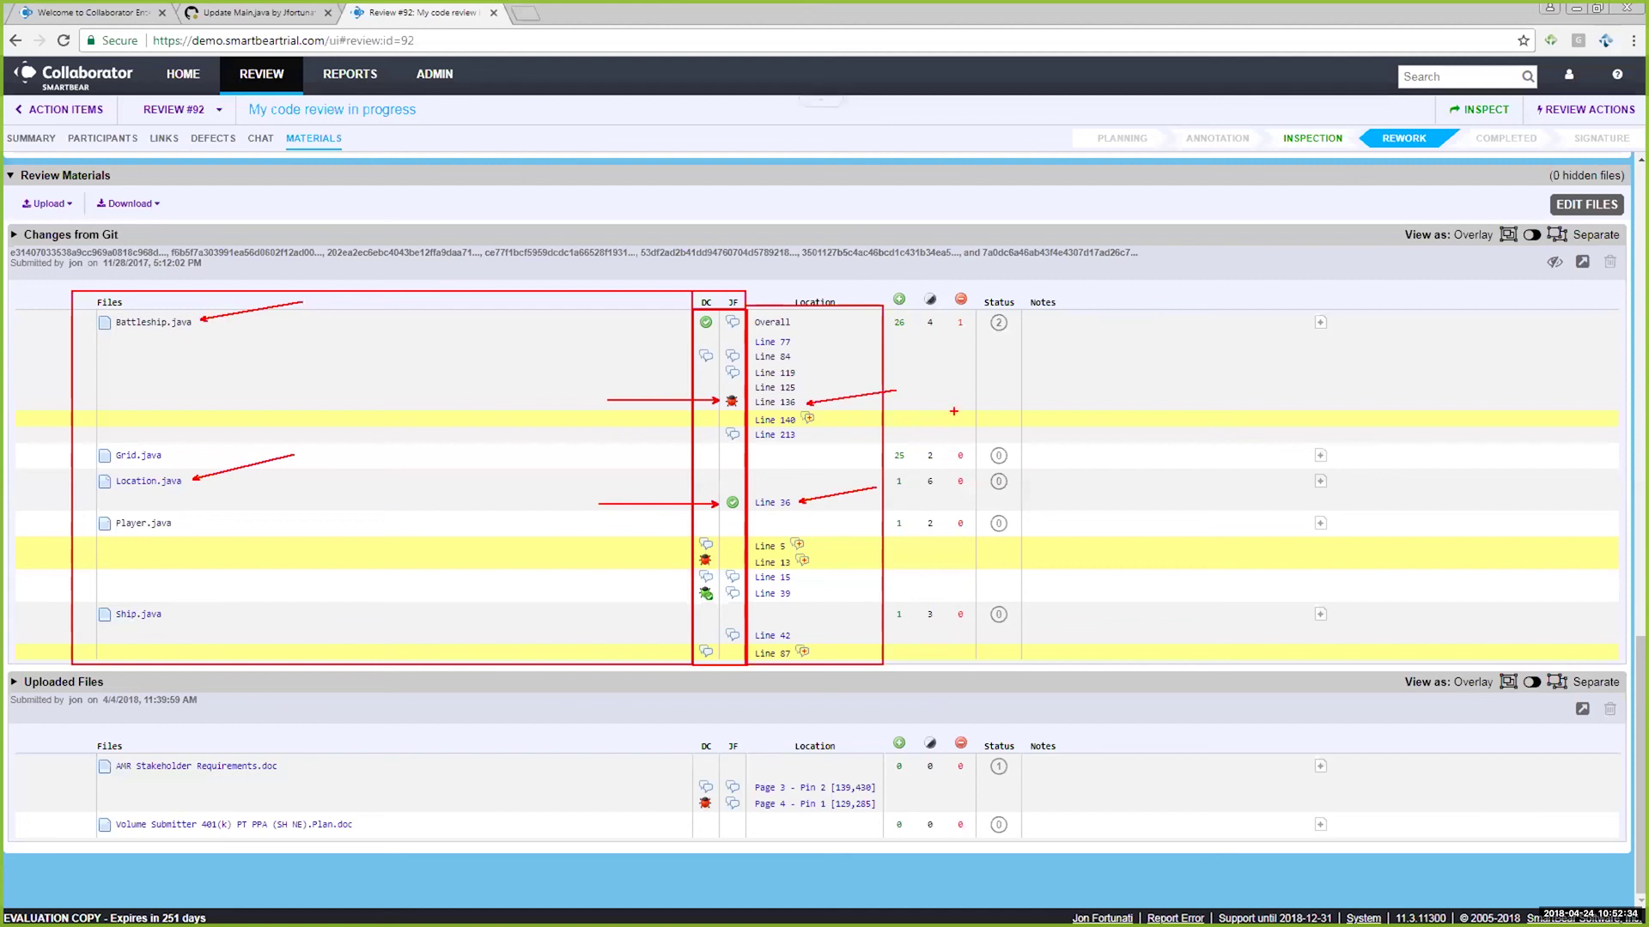
key(Escape)
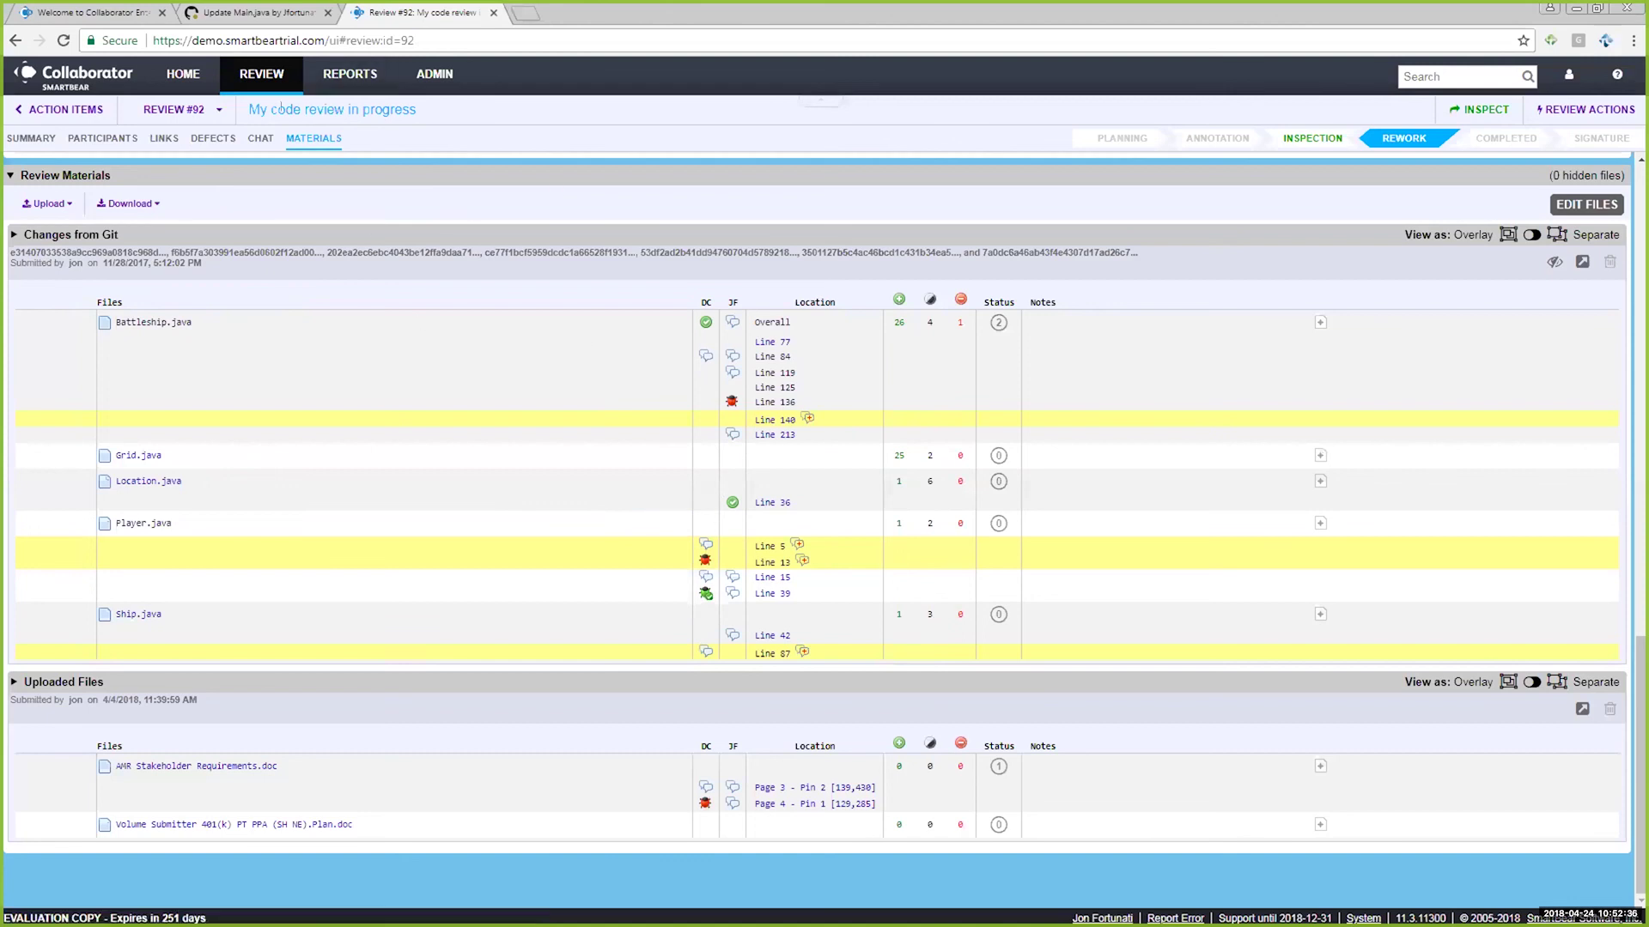
- Return to recent review #540 and show its defect log, chat and review materials
click(220, 110)
click(205, 148)
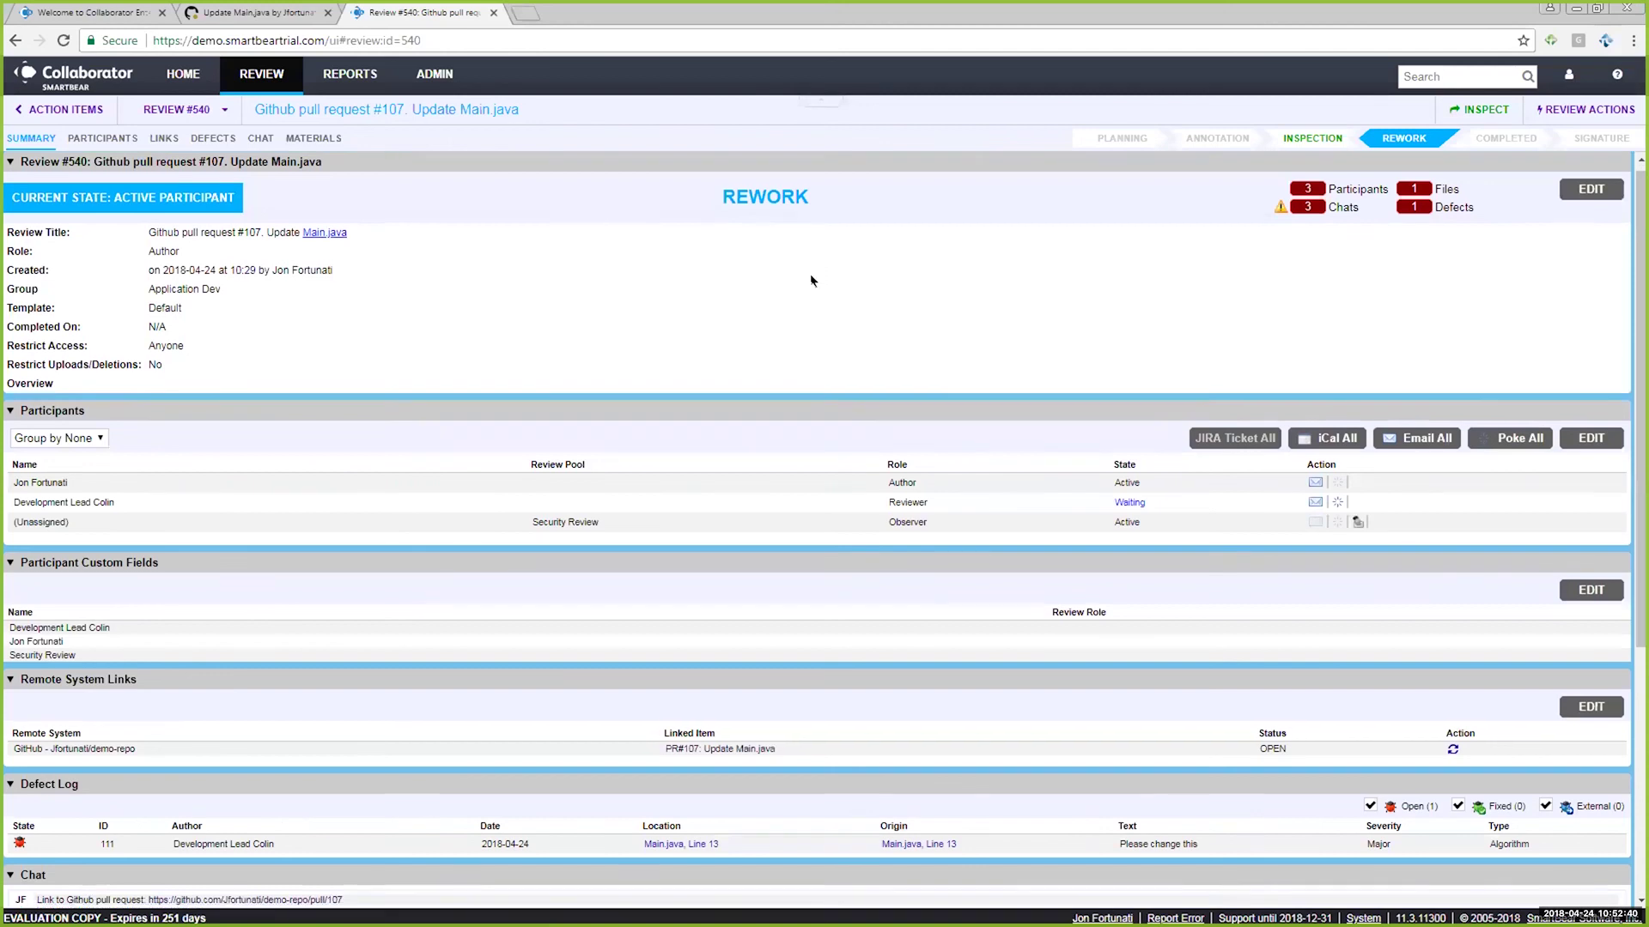
scroll(810, 280, down, 5)
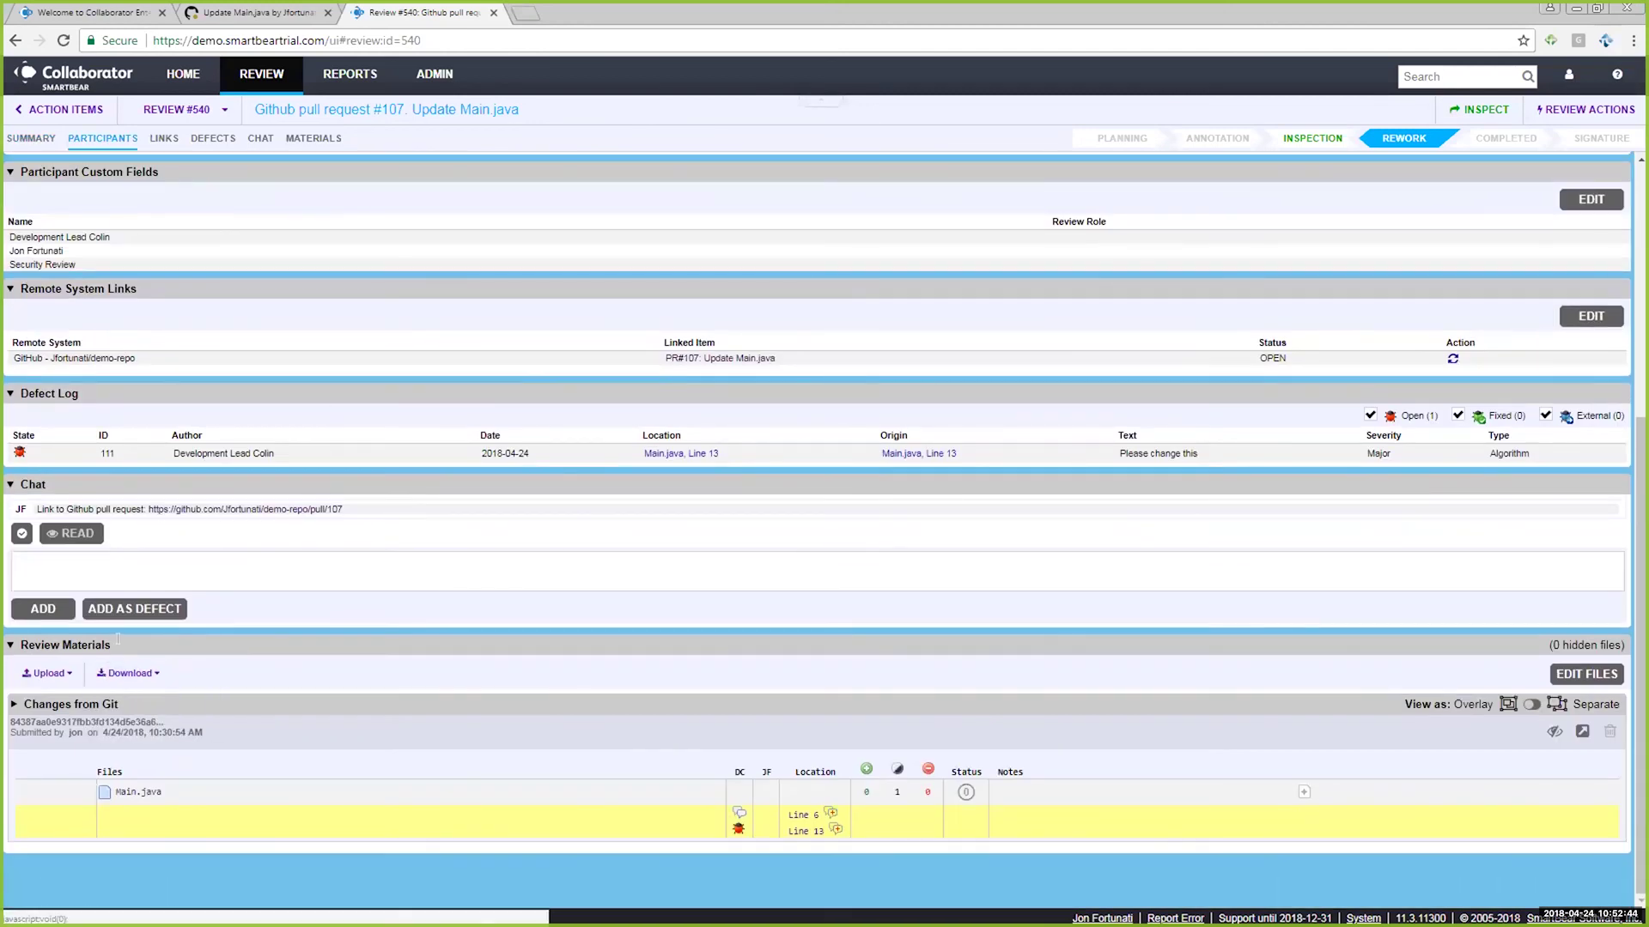
- Switch to GitHub pull request #107 and open Main.java for editing from its changed files
click(251, 8)
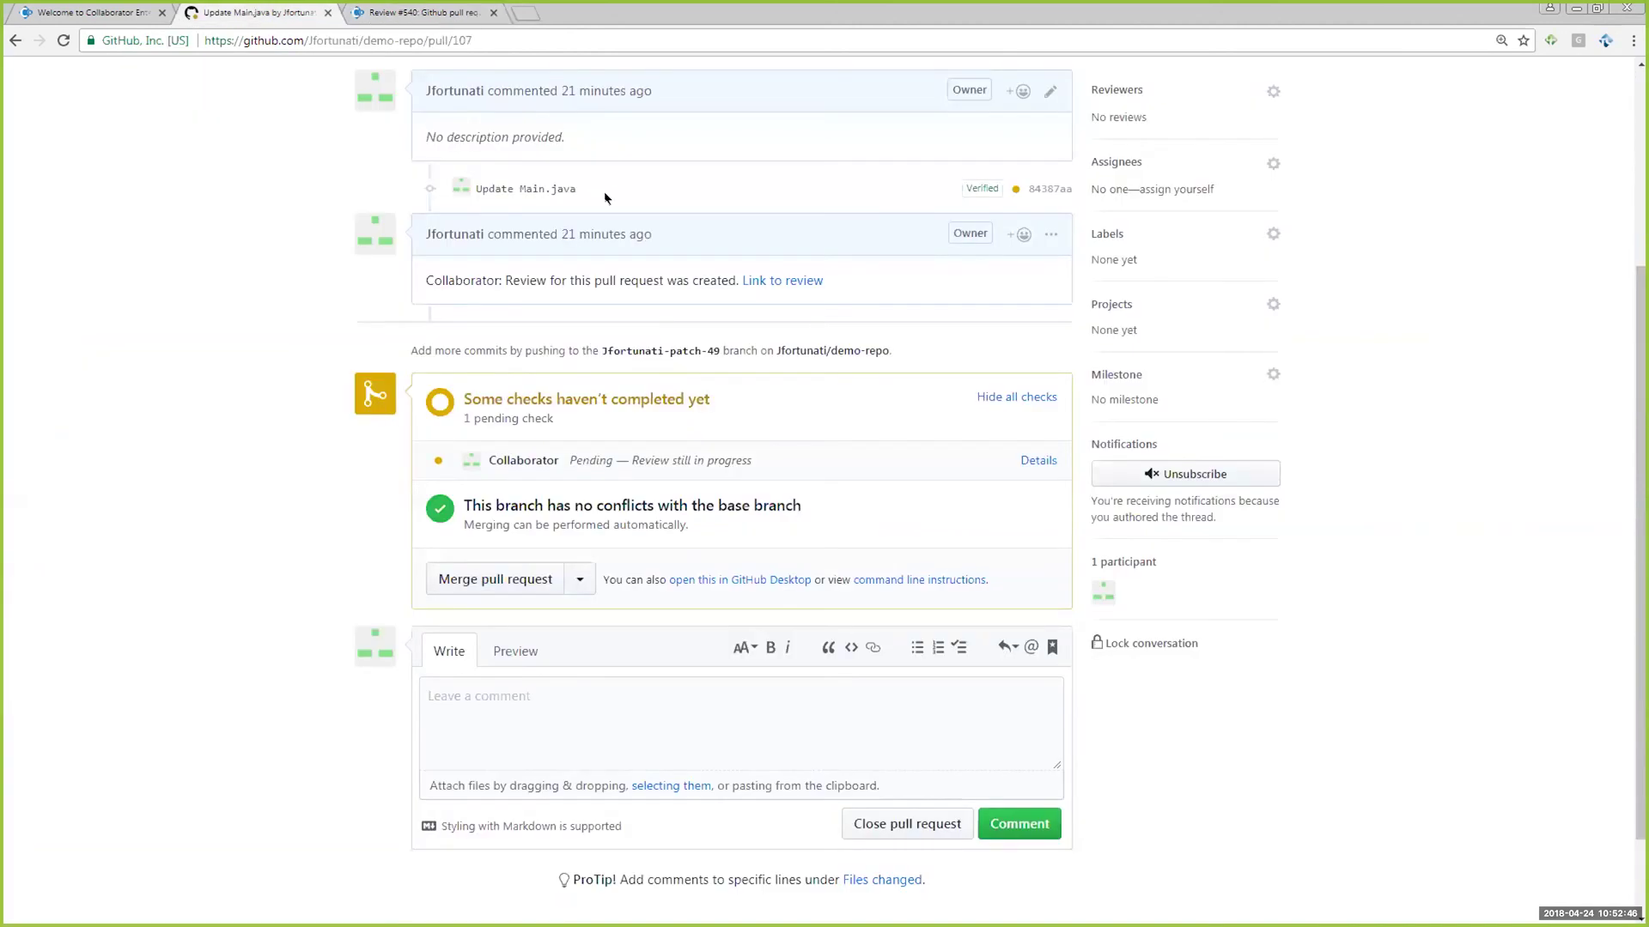
scroll(986, 243, up, 4)
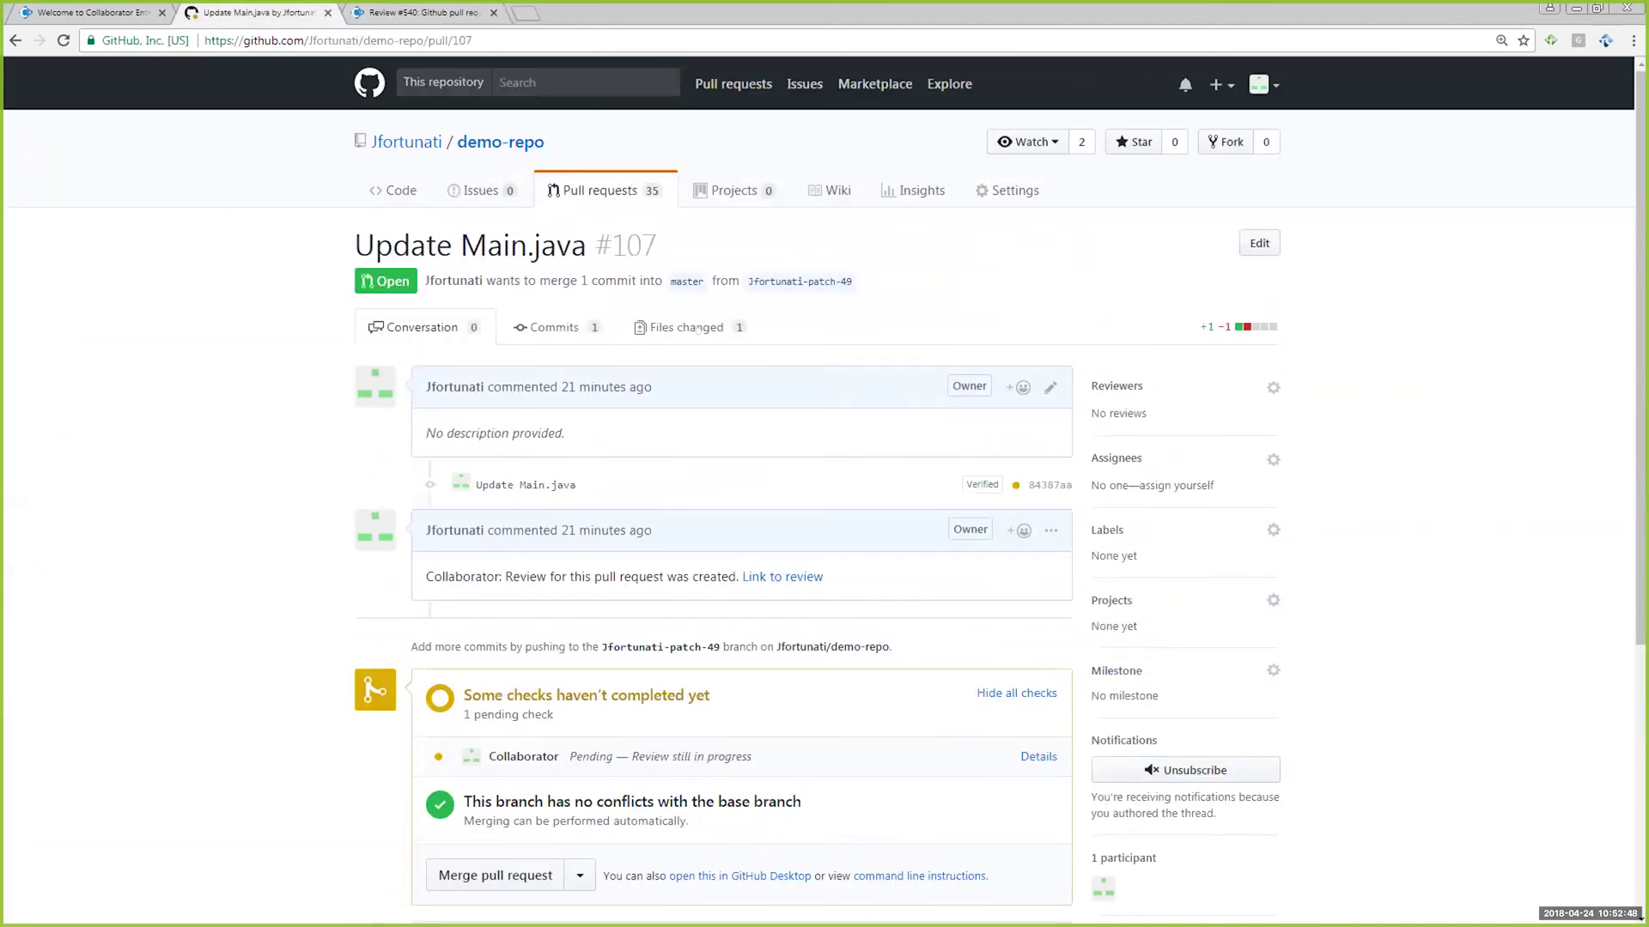
click(695, 328)
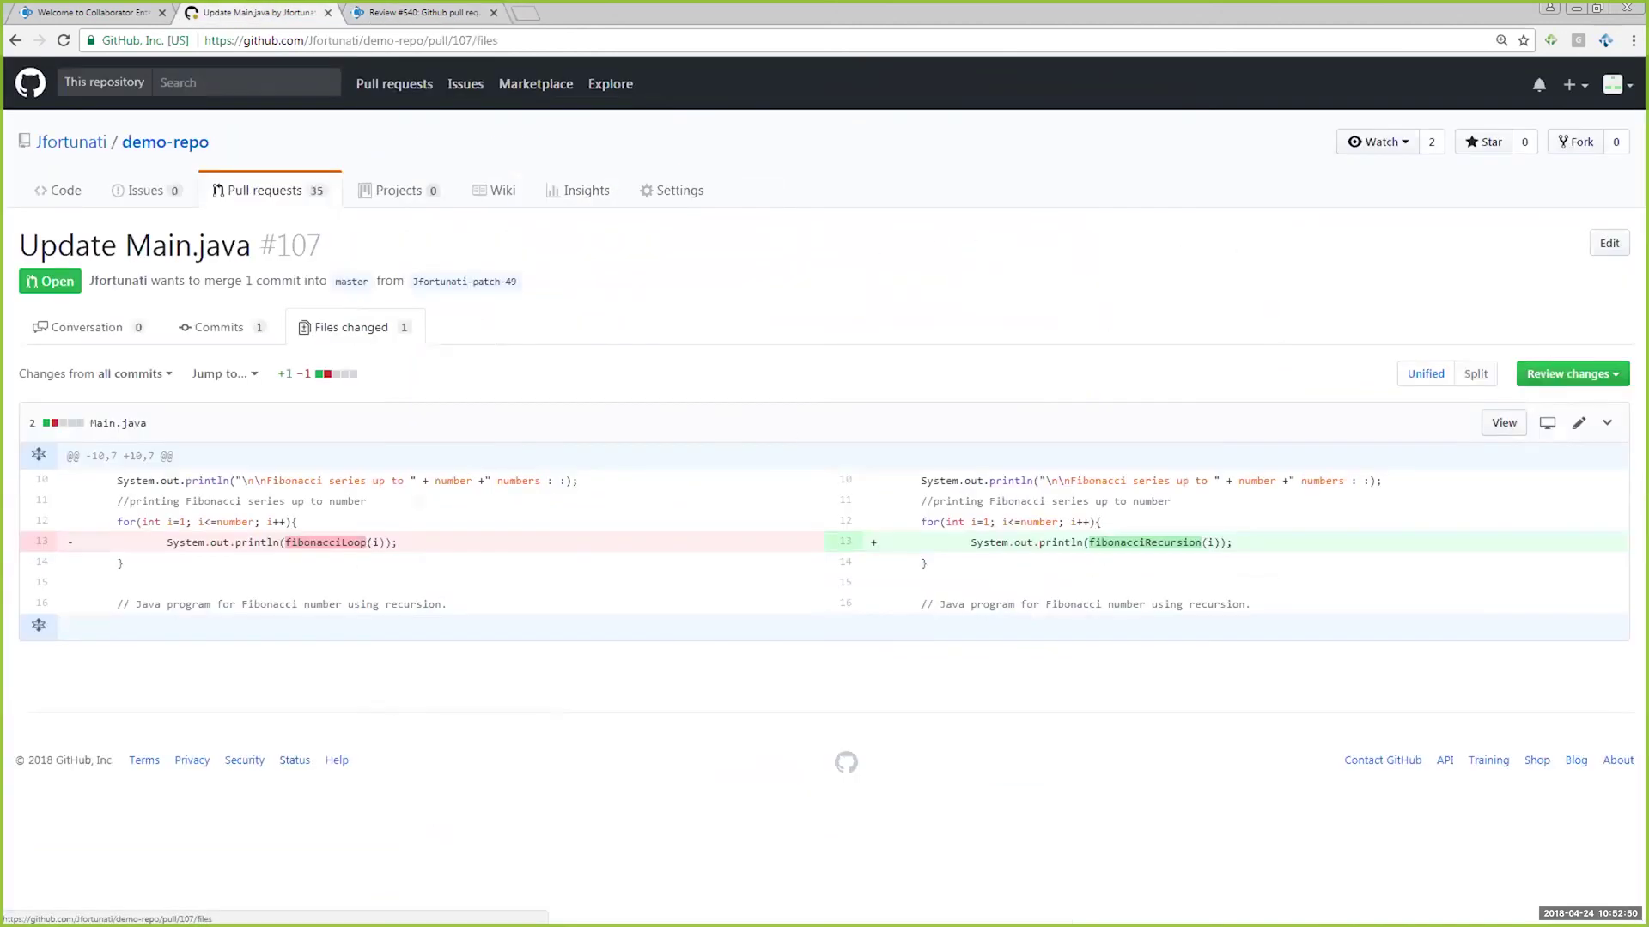
click(1577, 422)
- Change the line 13 call in Main.java to fibonacciLoop and commit the change directly to the pull request's branch
scroll(1065, 350, down, 3)
scroll(695, 269, up, 2)
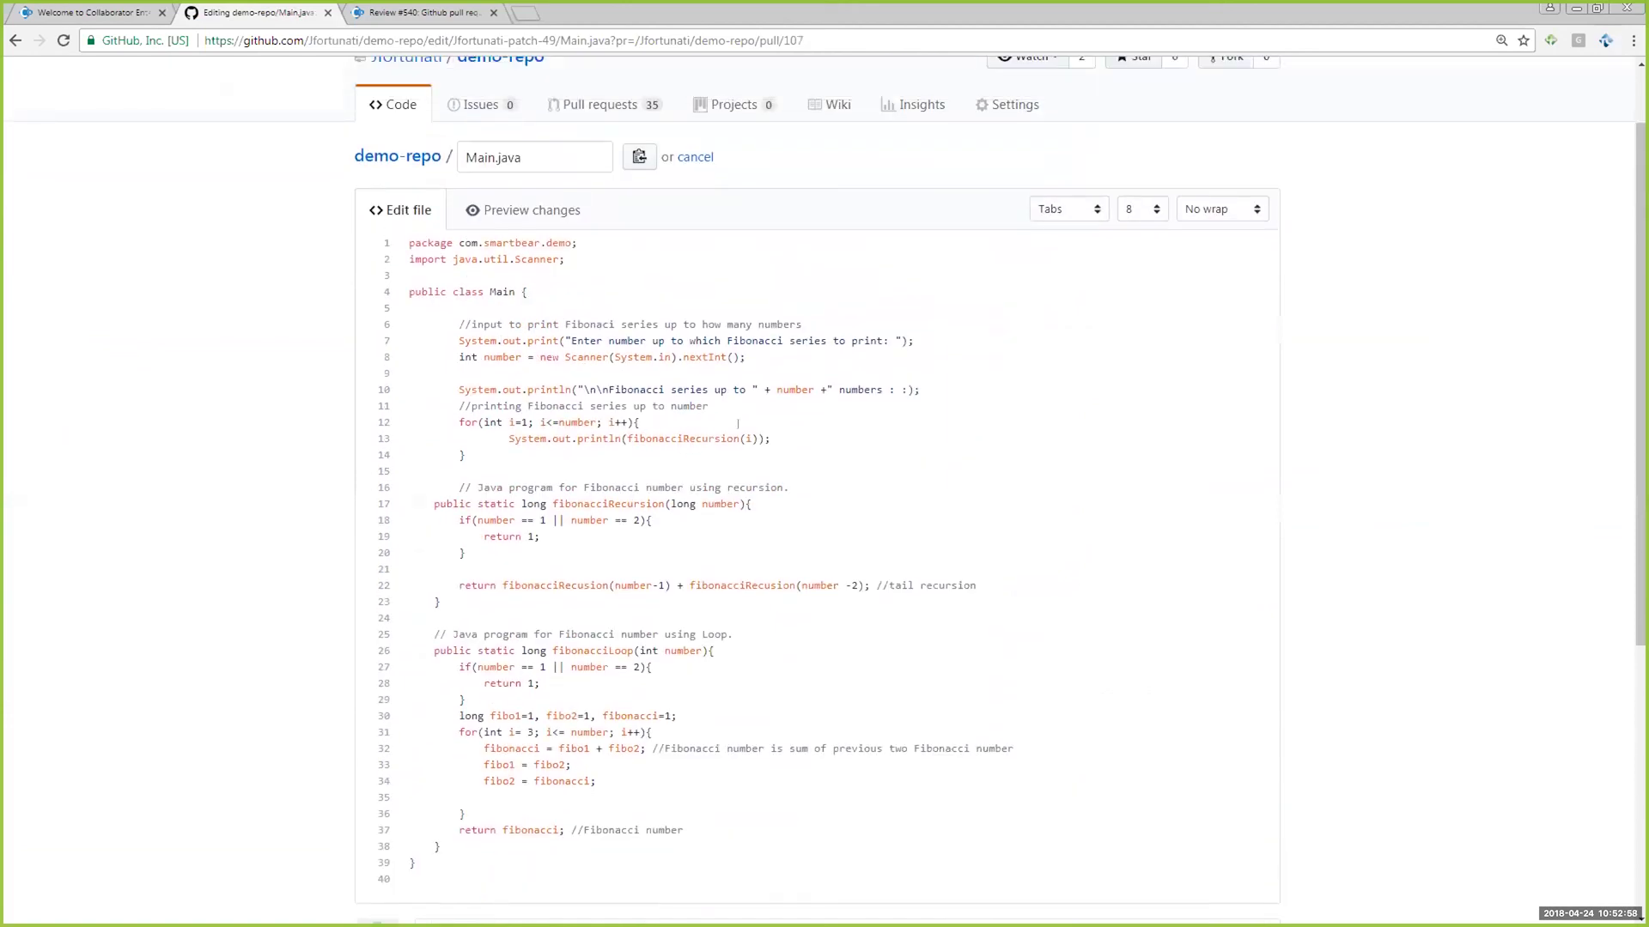
key(BackSpace)
key(BackSpace)
key(BackSpace)
key(BackSpace)
key(BackSpace)
key(BackSpace)
scroll(862, 377, down, 5)
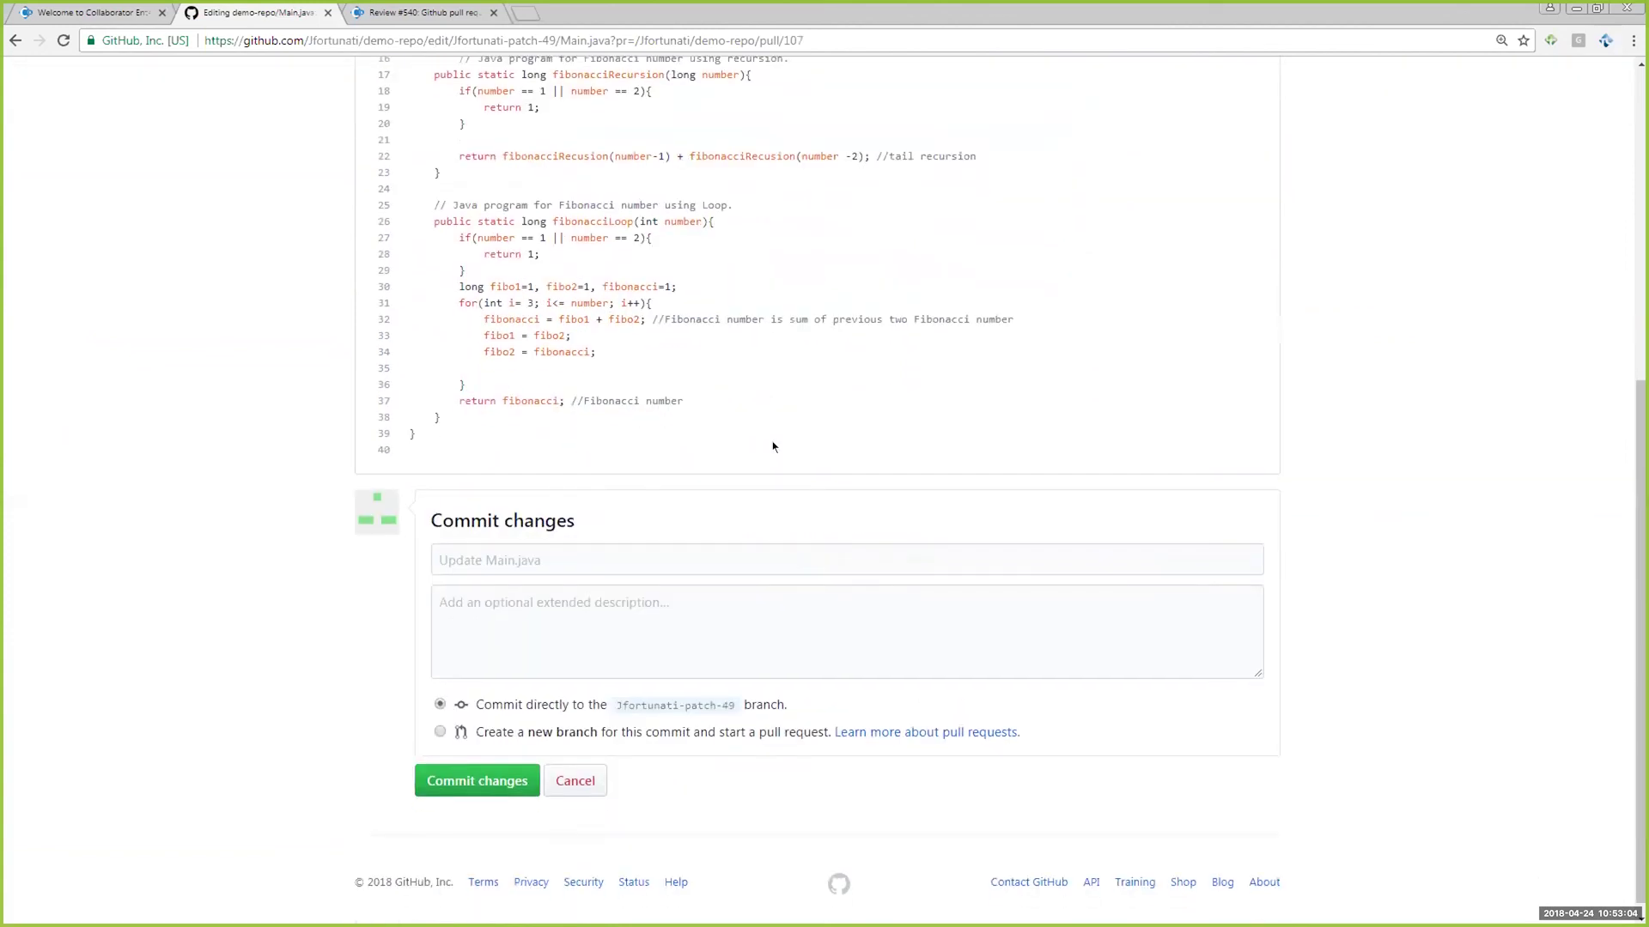
click(492, 766)
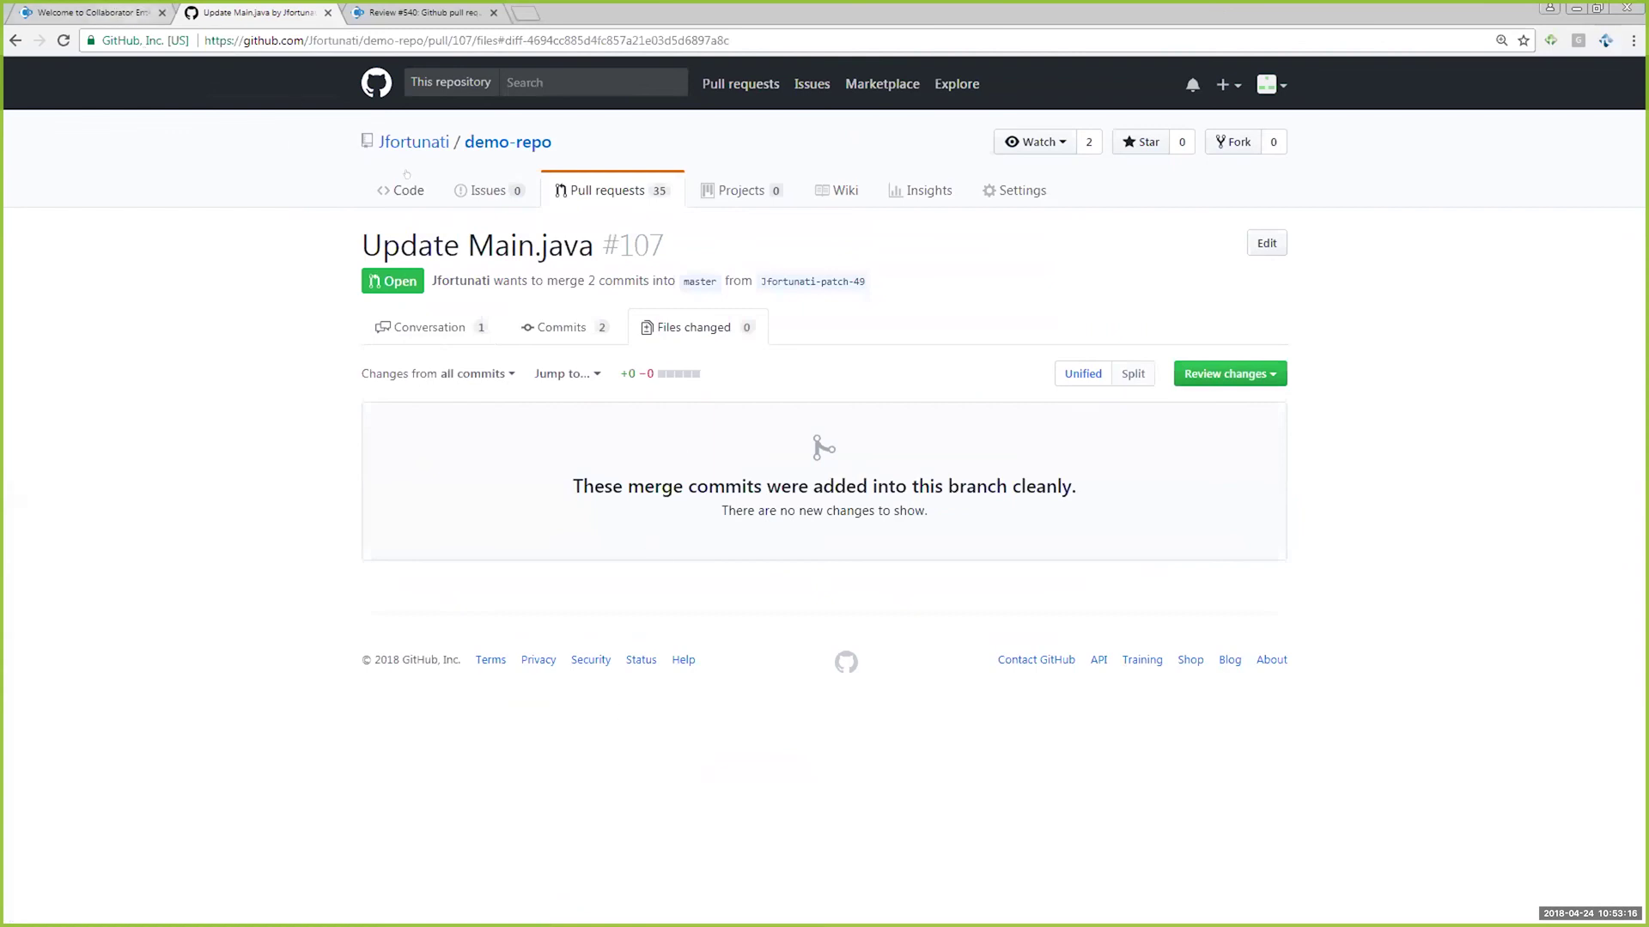
- Switch back to Collaborator's Review #540, reload the page, and view its chat and review materials
click(416, 14)
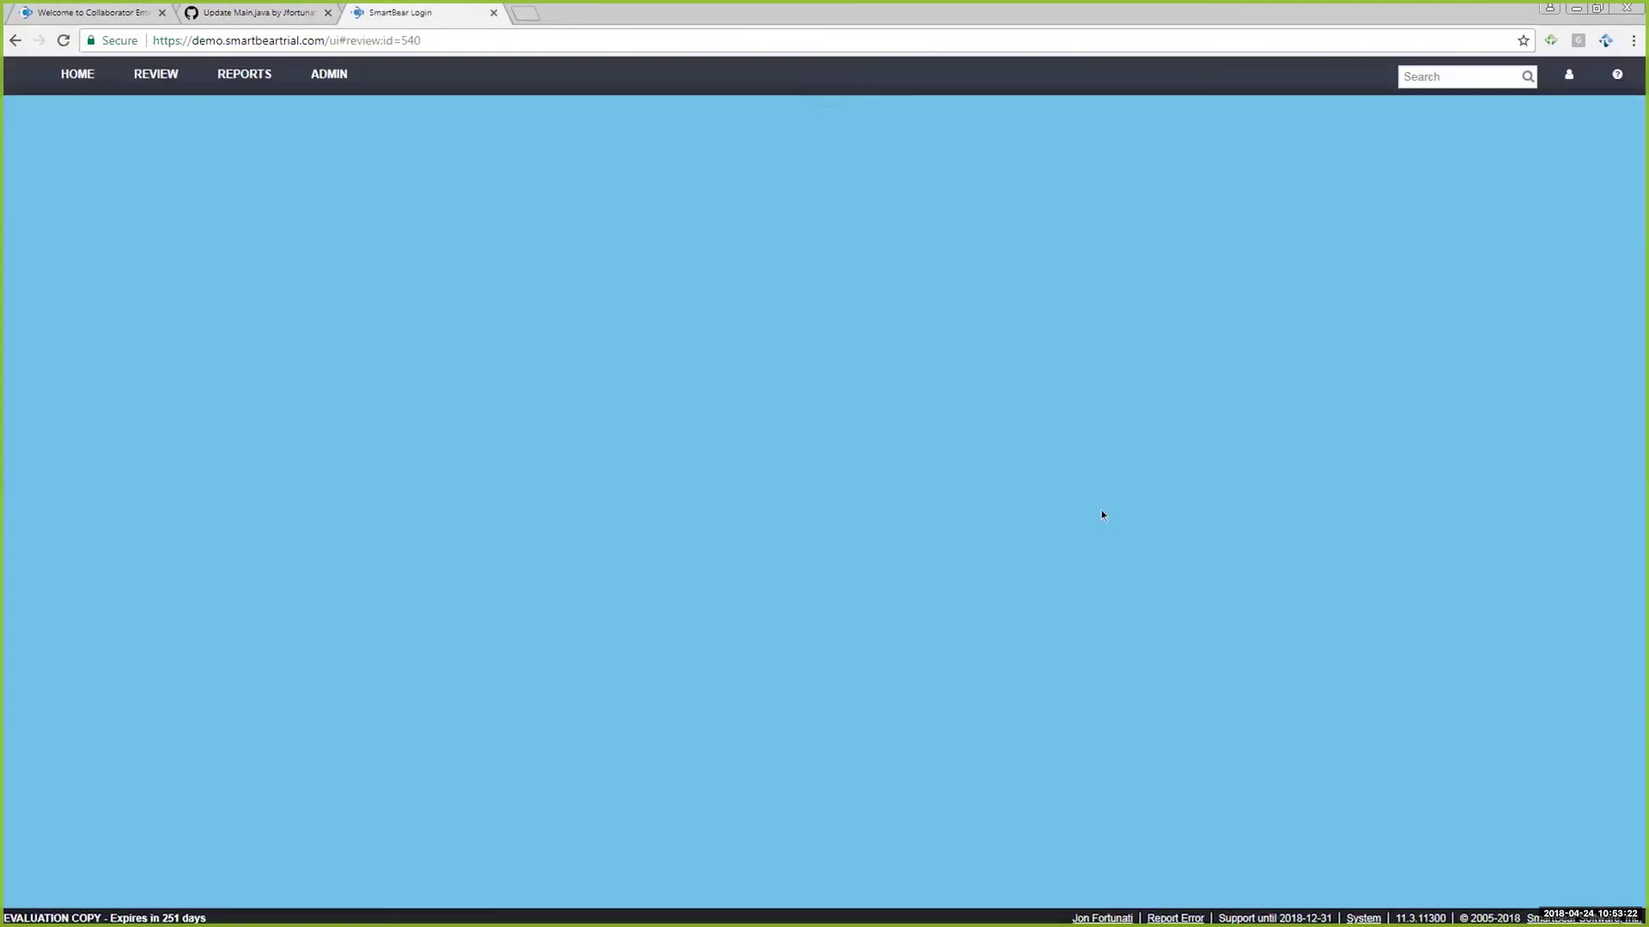
scroll(951, 805, down, 4)
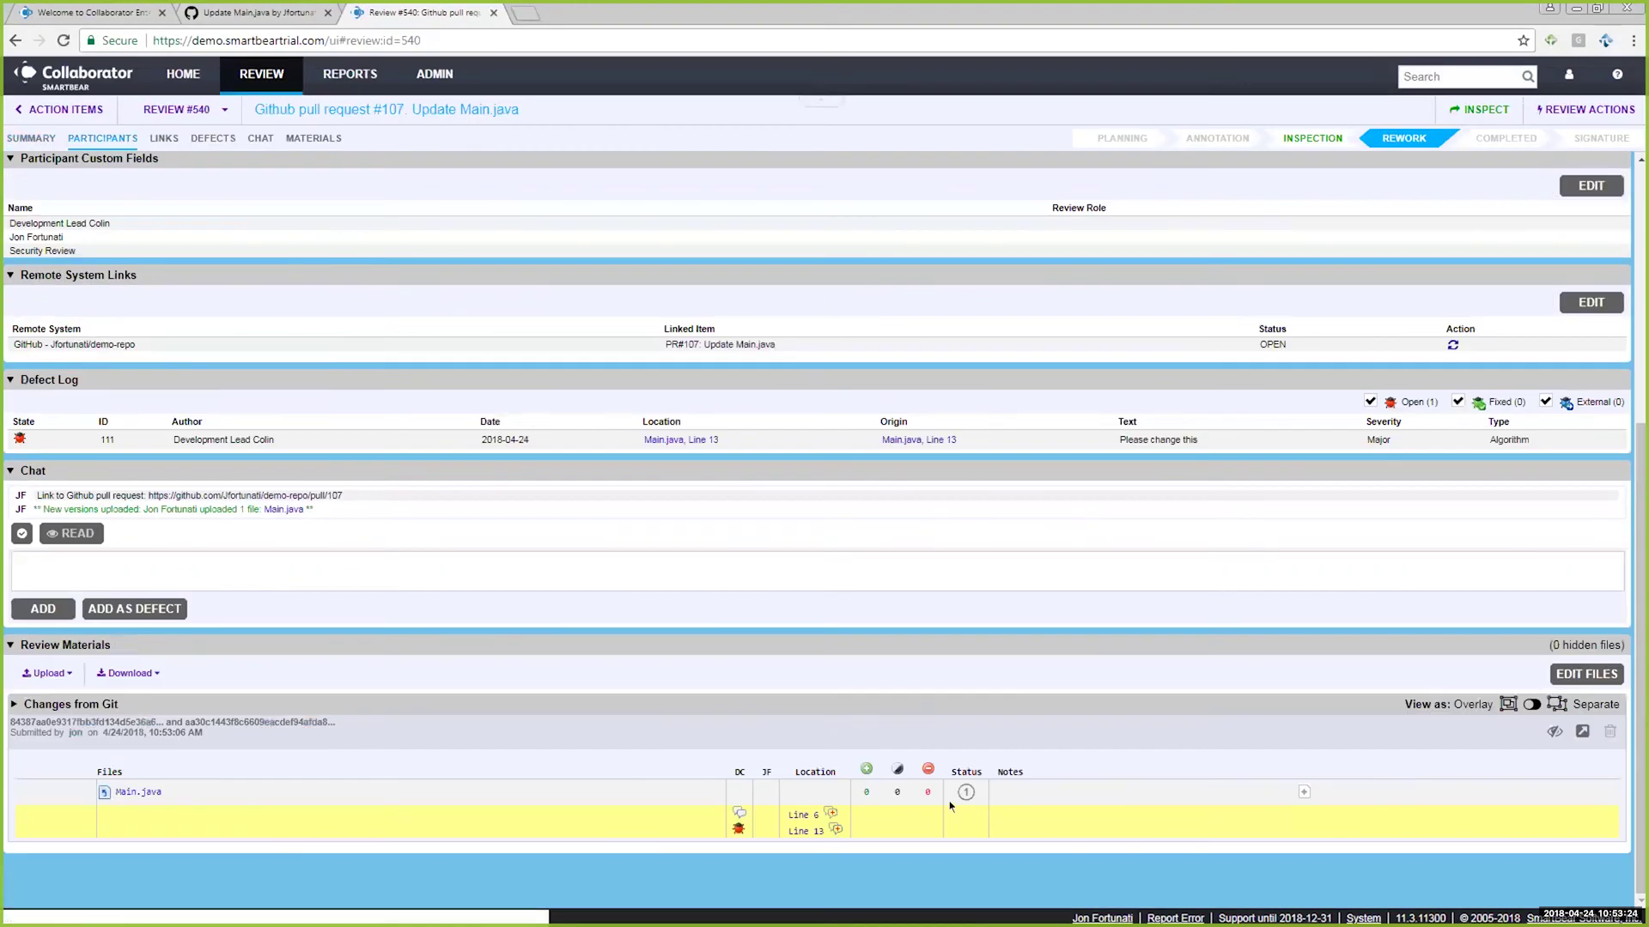
- Open Main.java from Review #540 and compare its revisions in the Branch only, First vs Last and Last commit views
key(ctrl+2)
drag(978, 782, 1027, 721)
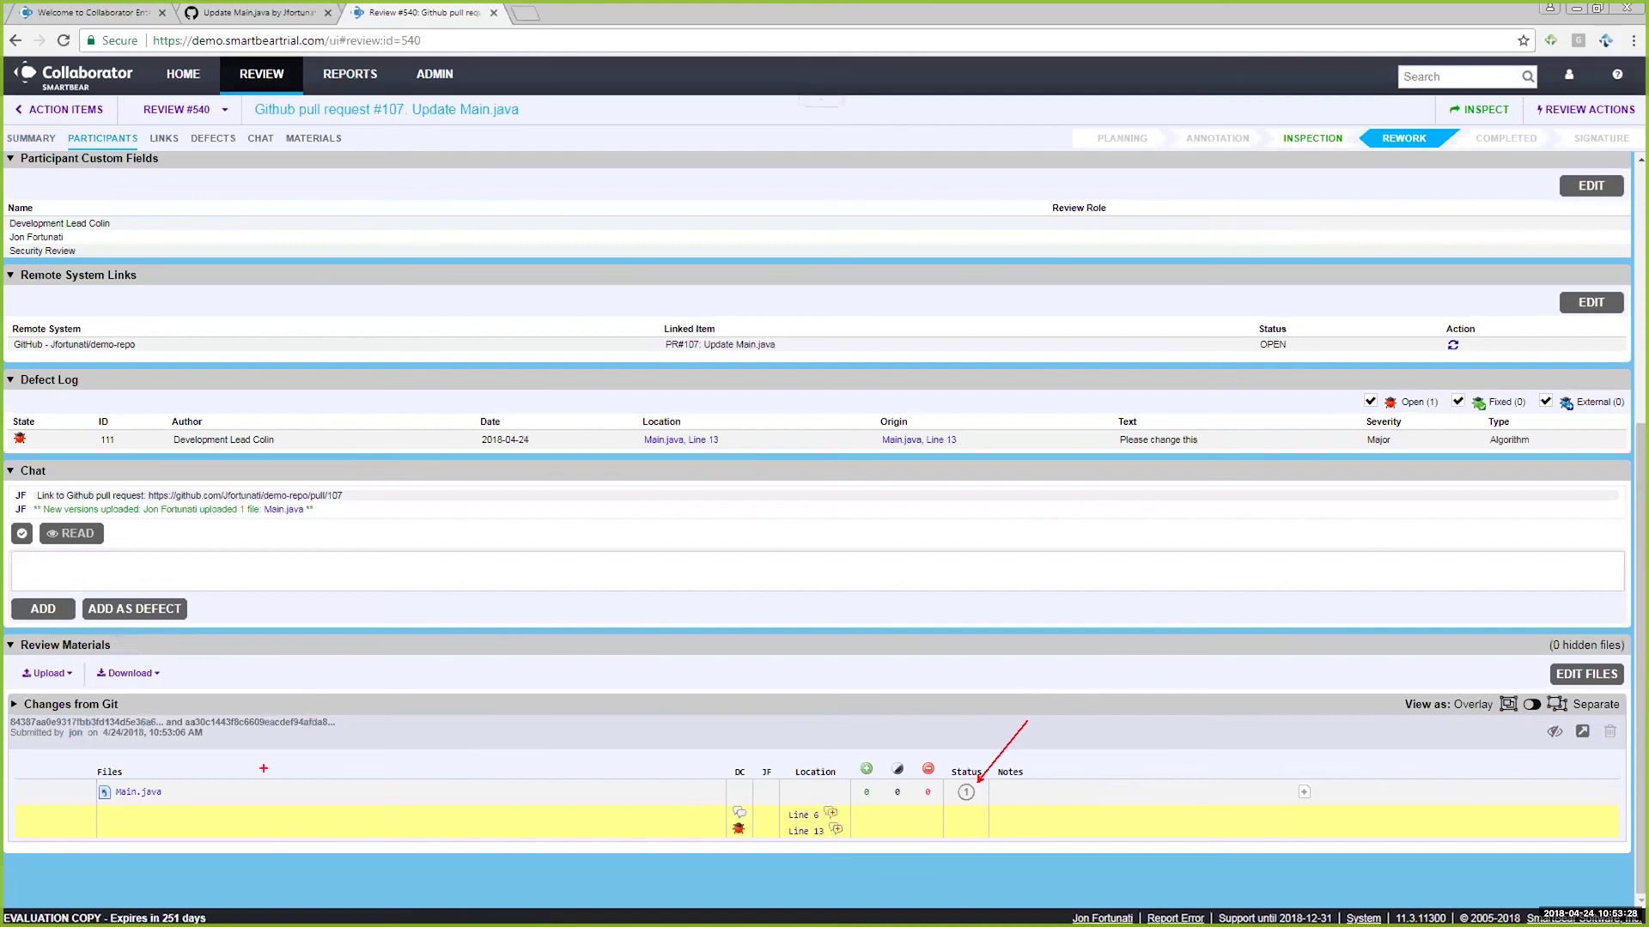
key(Escape)
click(130, 791)
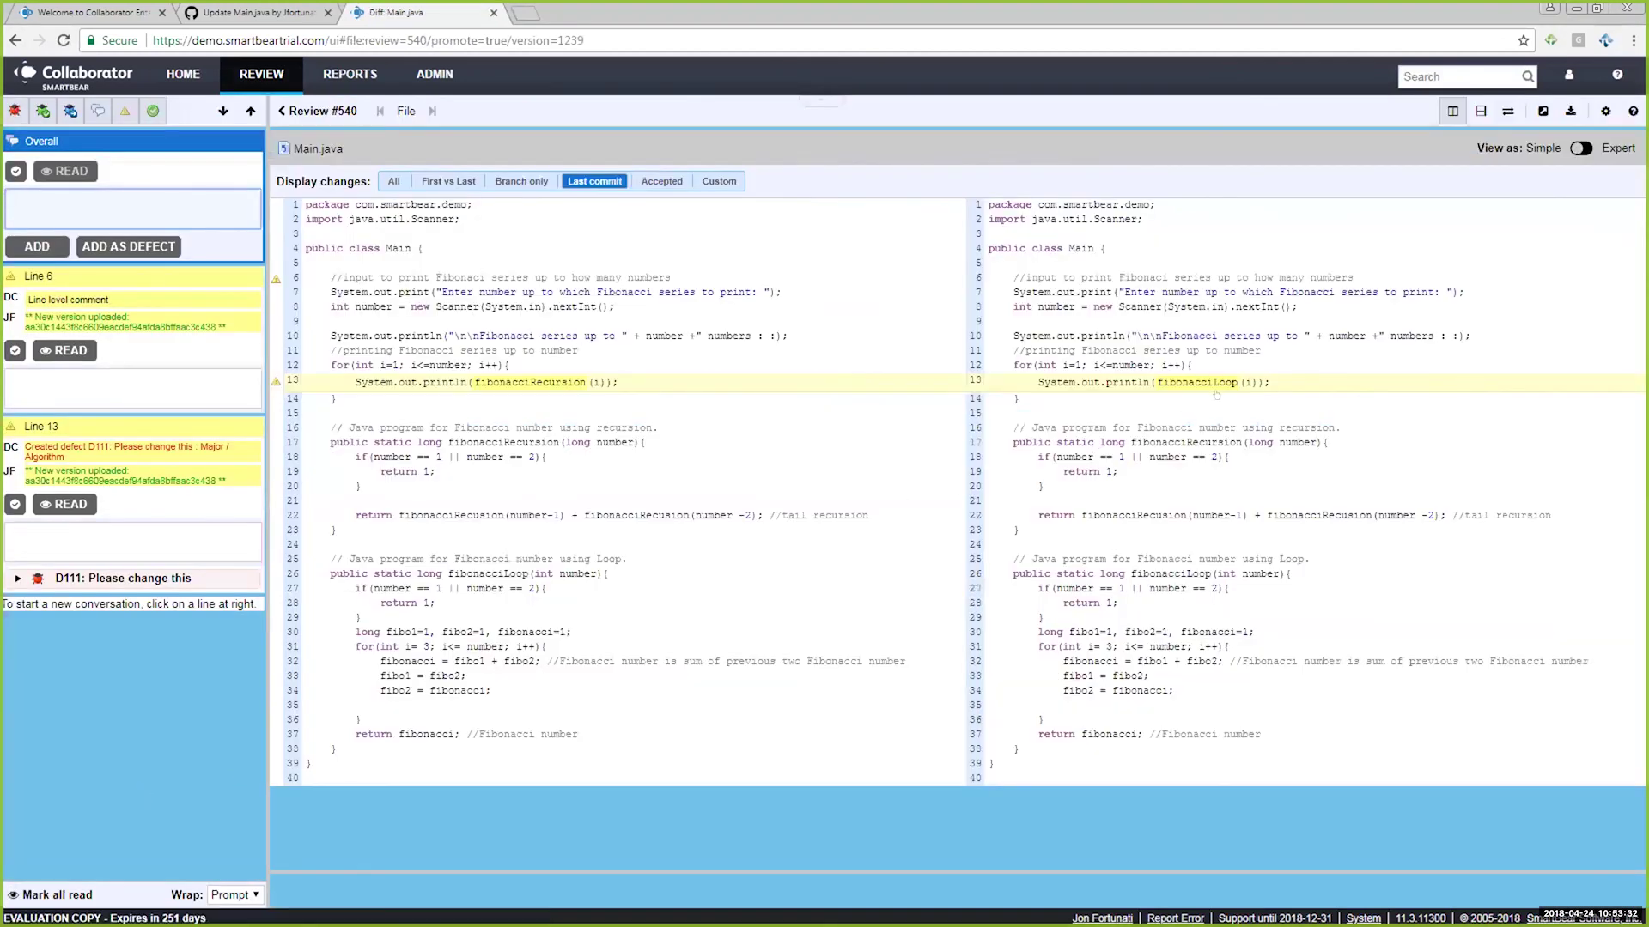
drag(1228, 398, 1314, 445)
drag(567, 394, 656, 427)
click(516, 180)
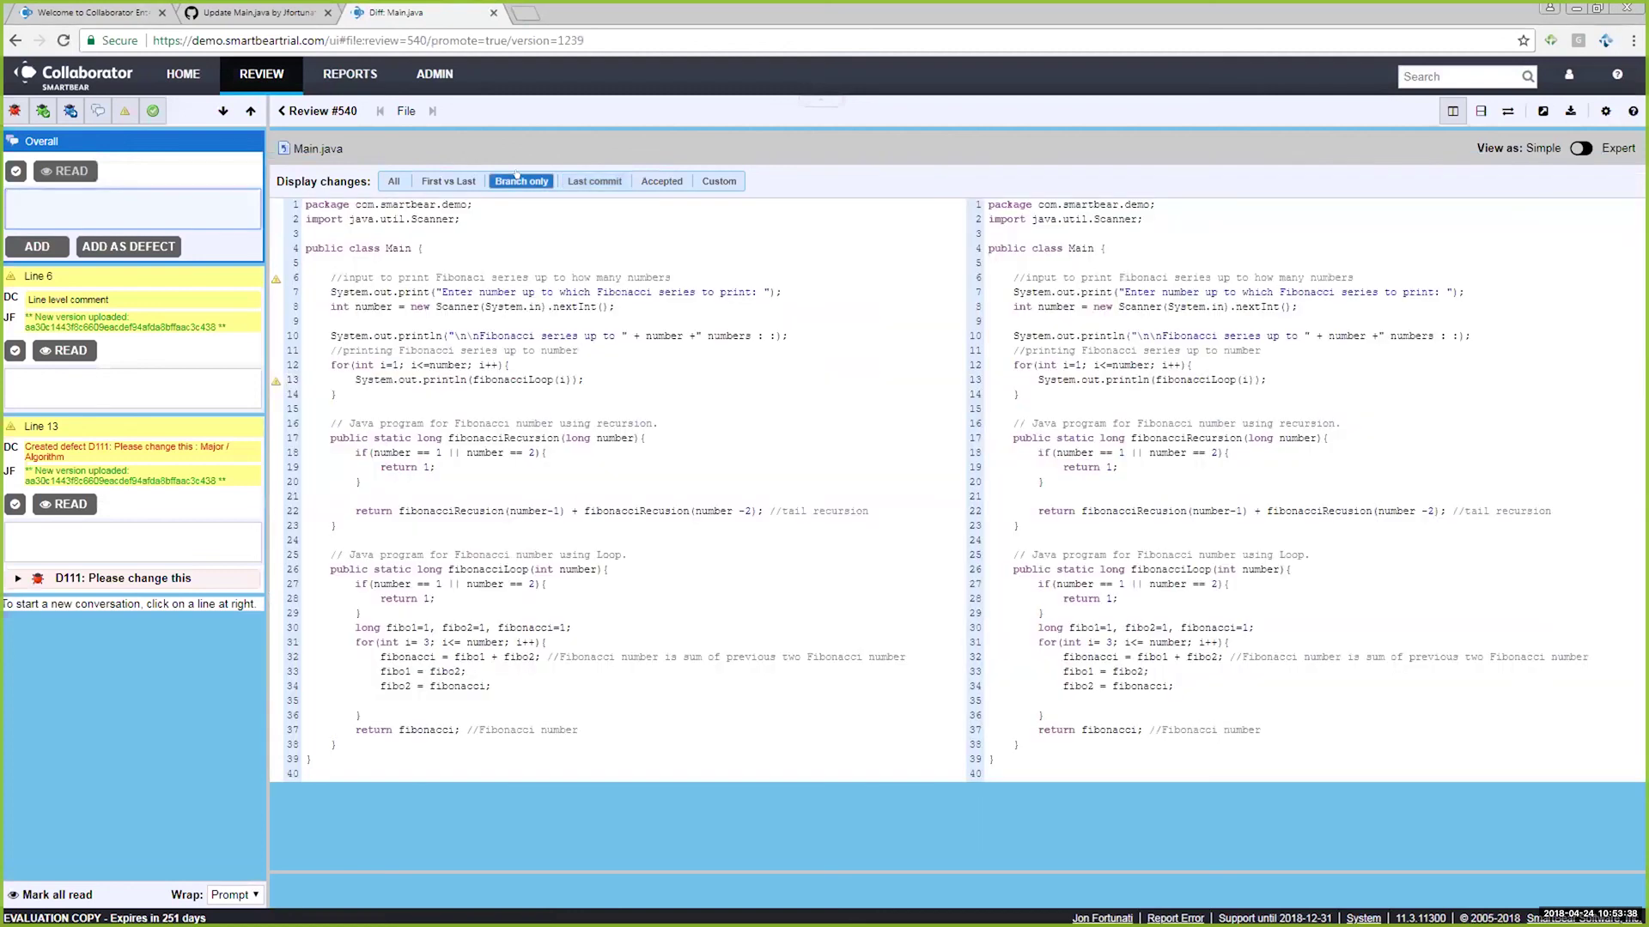
click(447, 181)
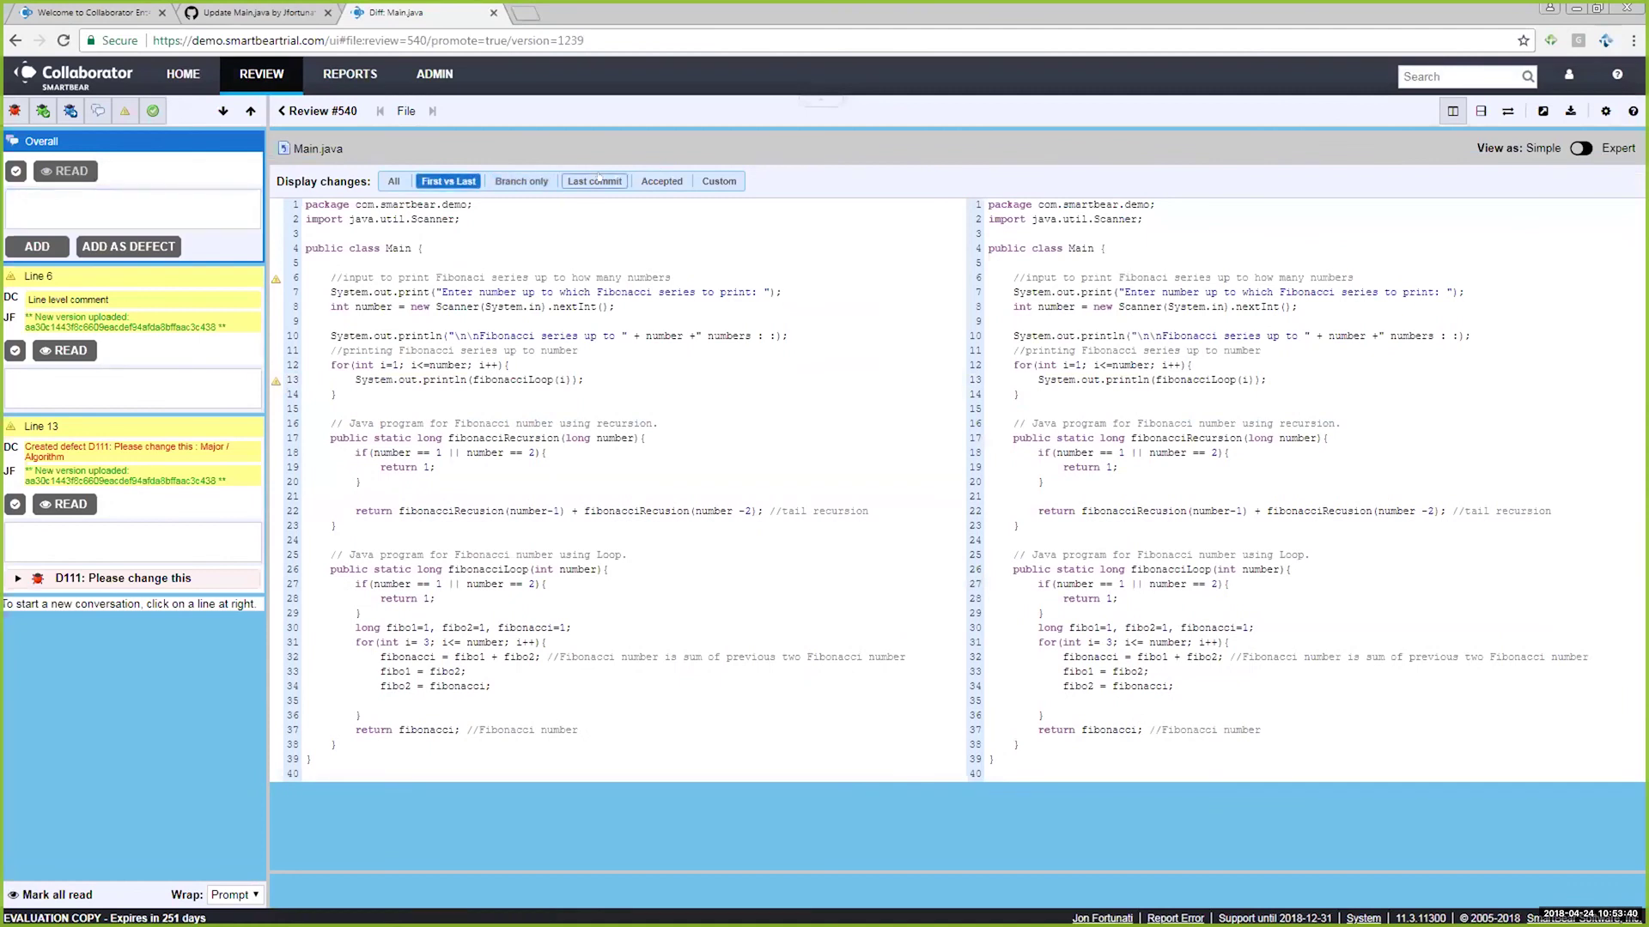
click(599, 181)
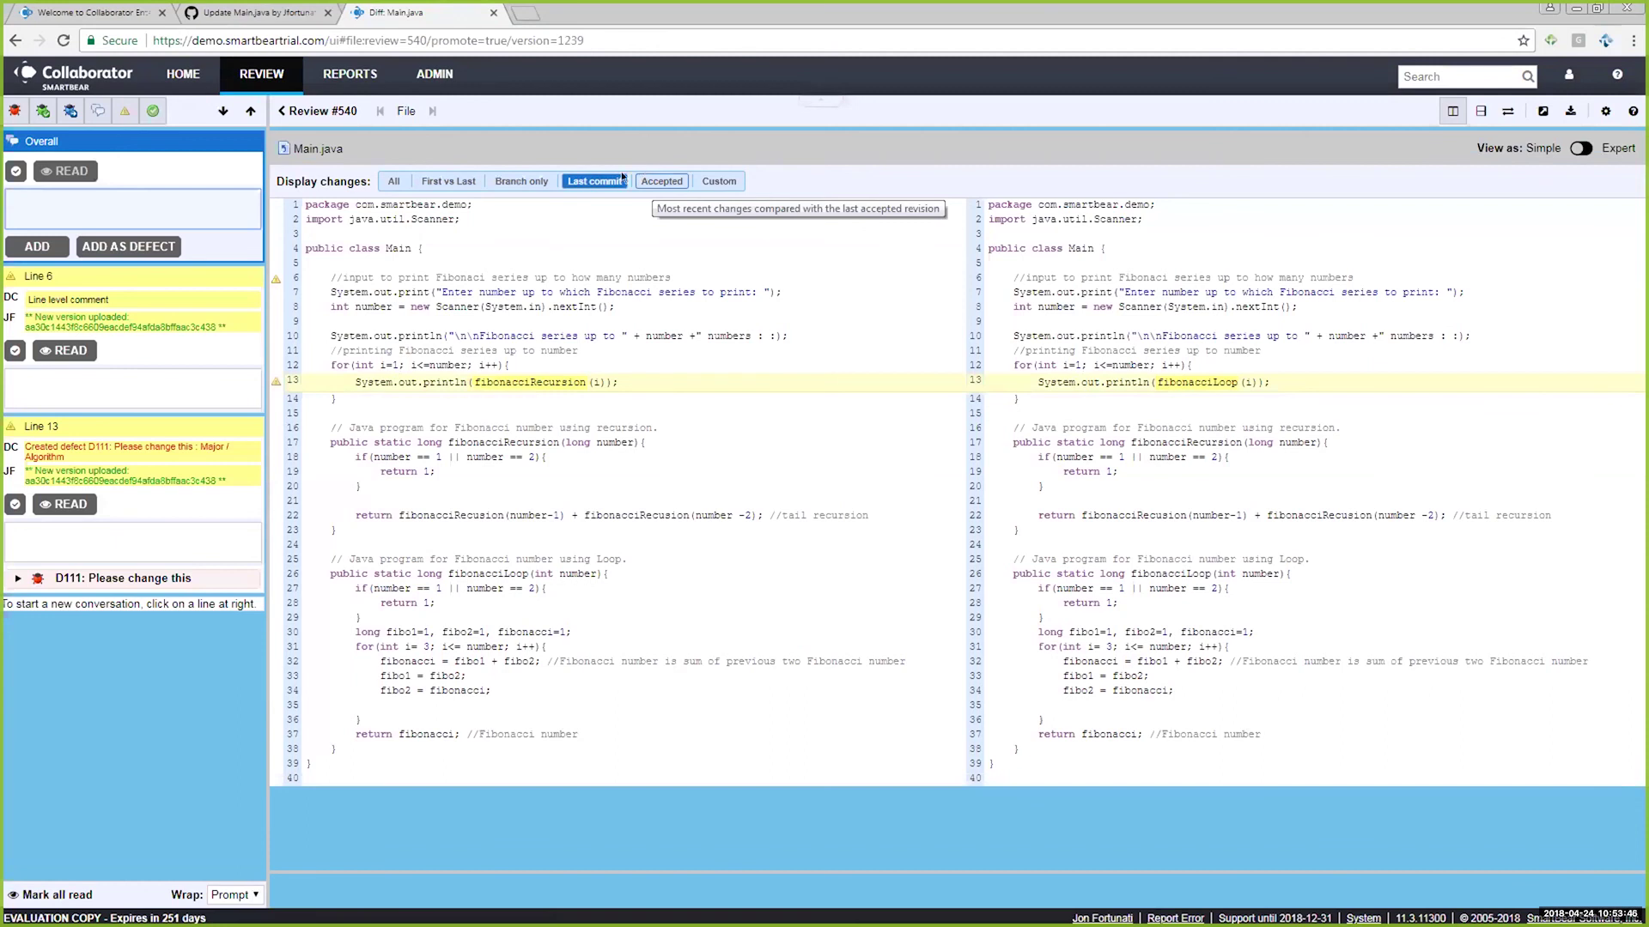
- Return to Review #540 and move it from rework back to inspection
click(313, 111)
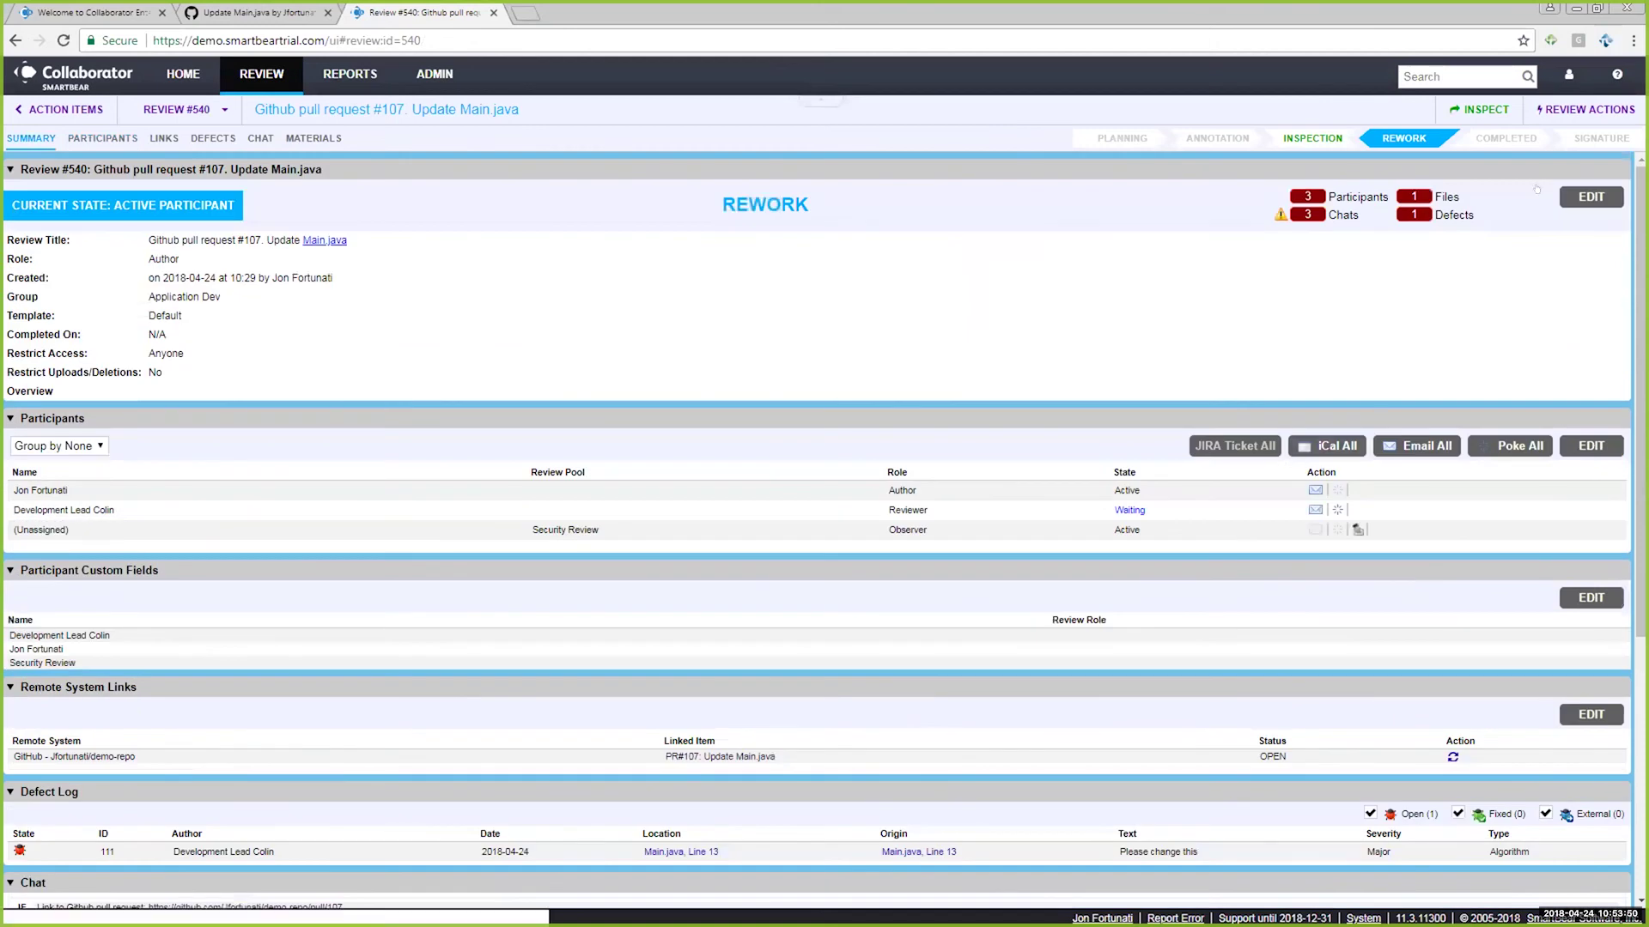
click(1481, 109)
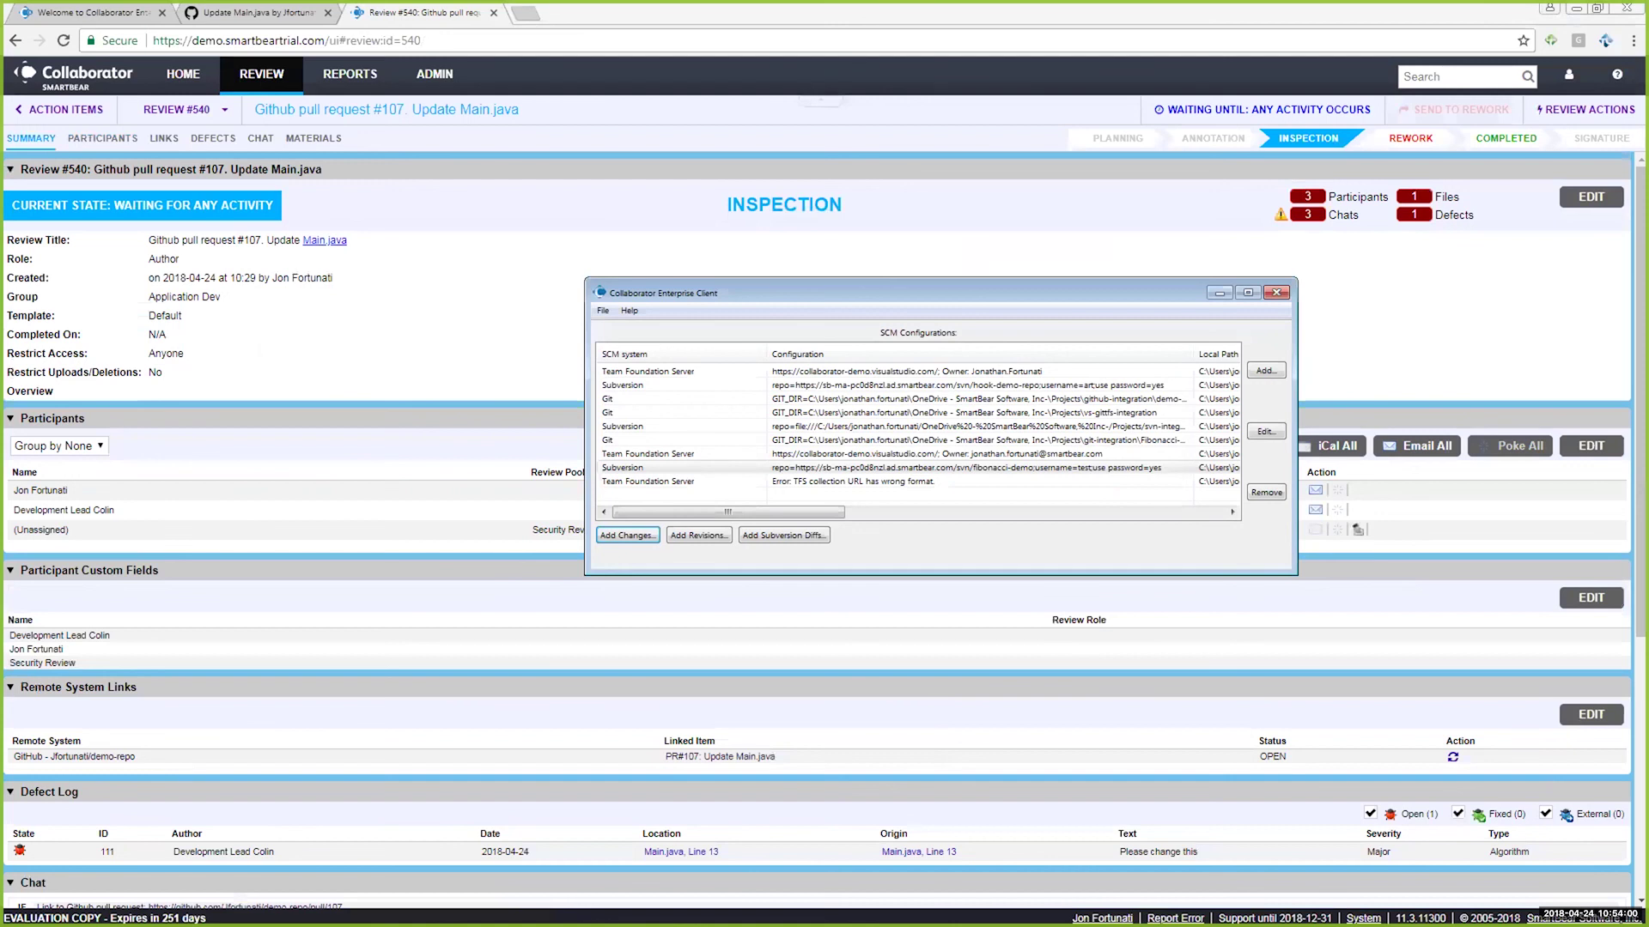
- Try adding the modified main.java to existing Review #541 "Demo Review" in the Collaborator Enterprise Client, cancel the wizard and minimize the client
drag(951, 297, 884, 198)
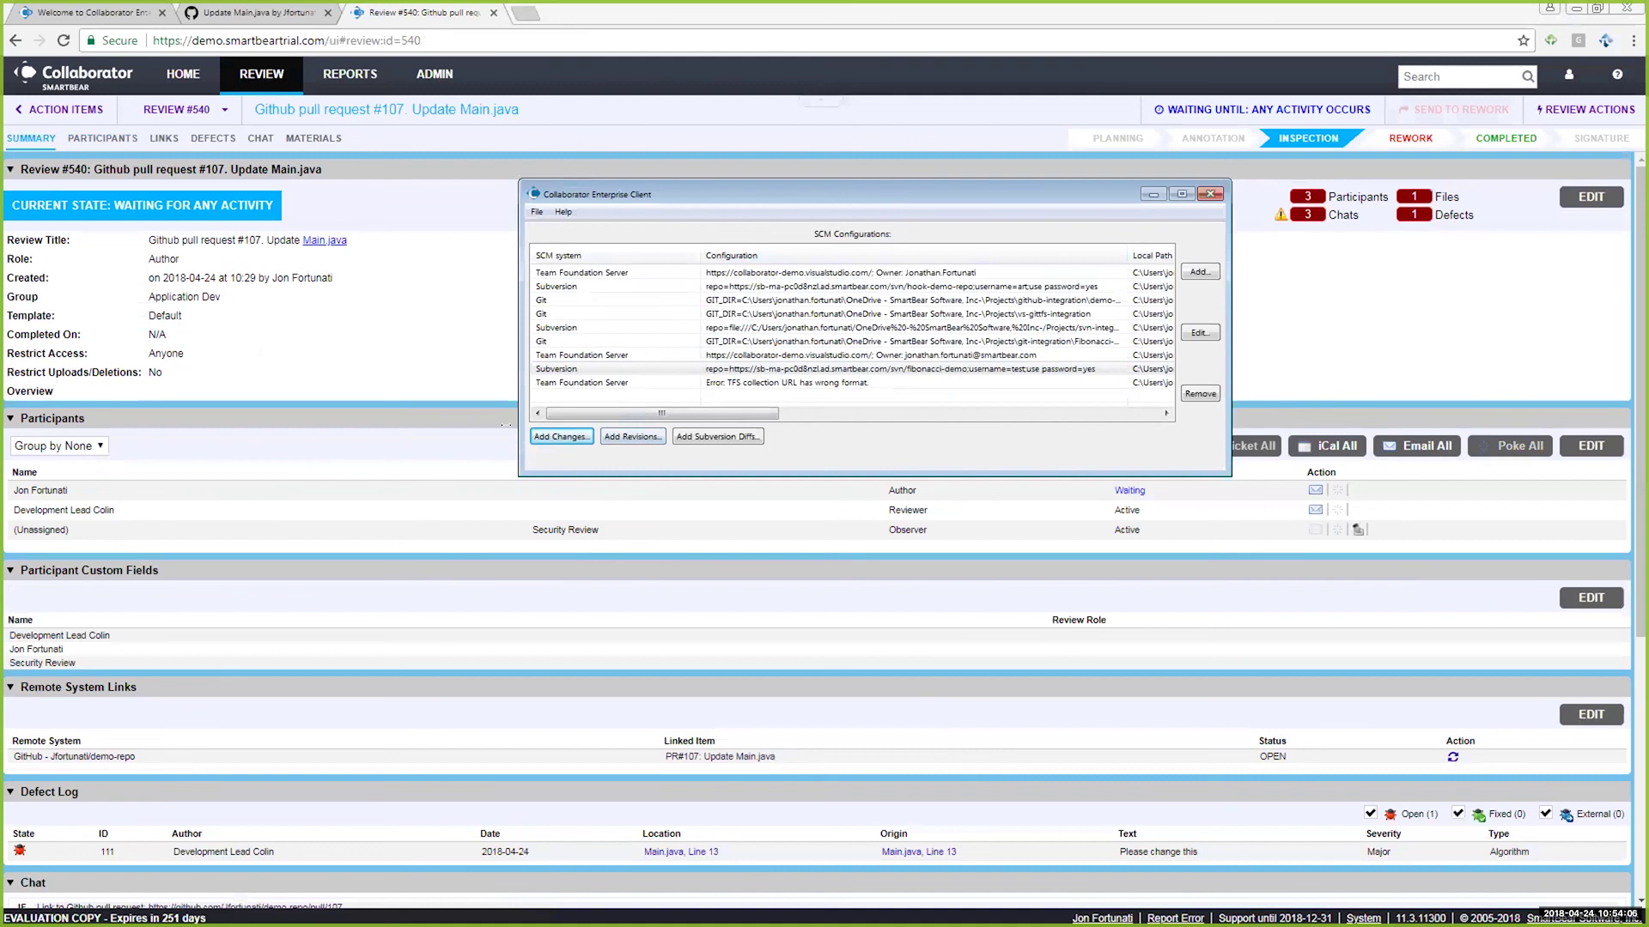
click(560, 436)
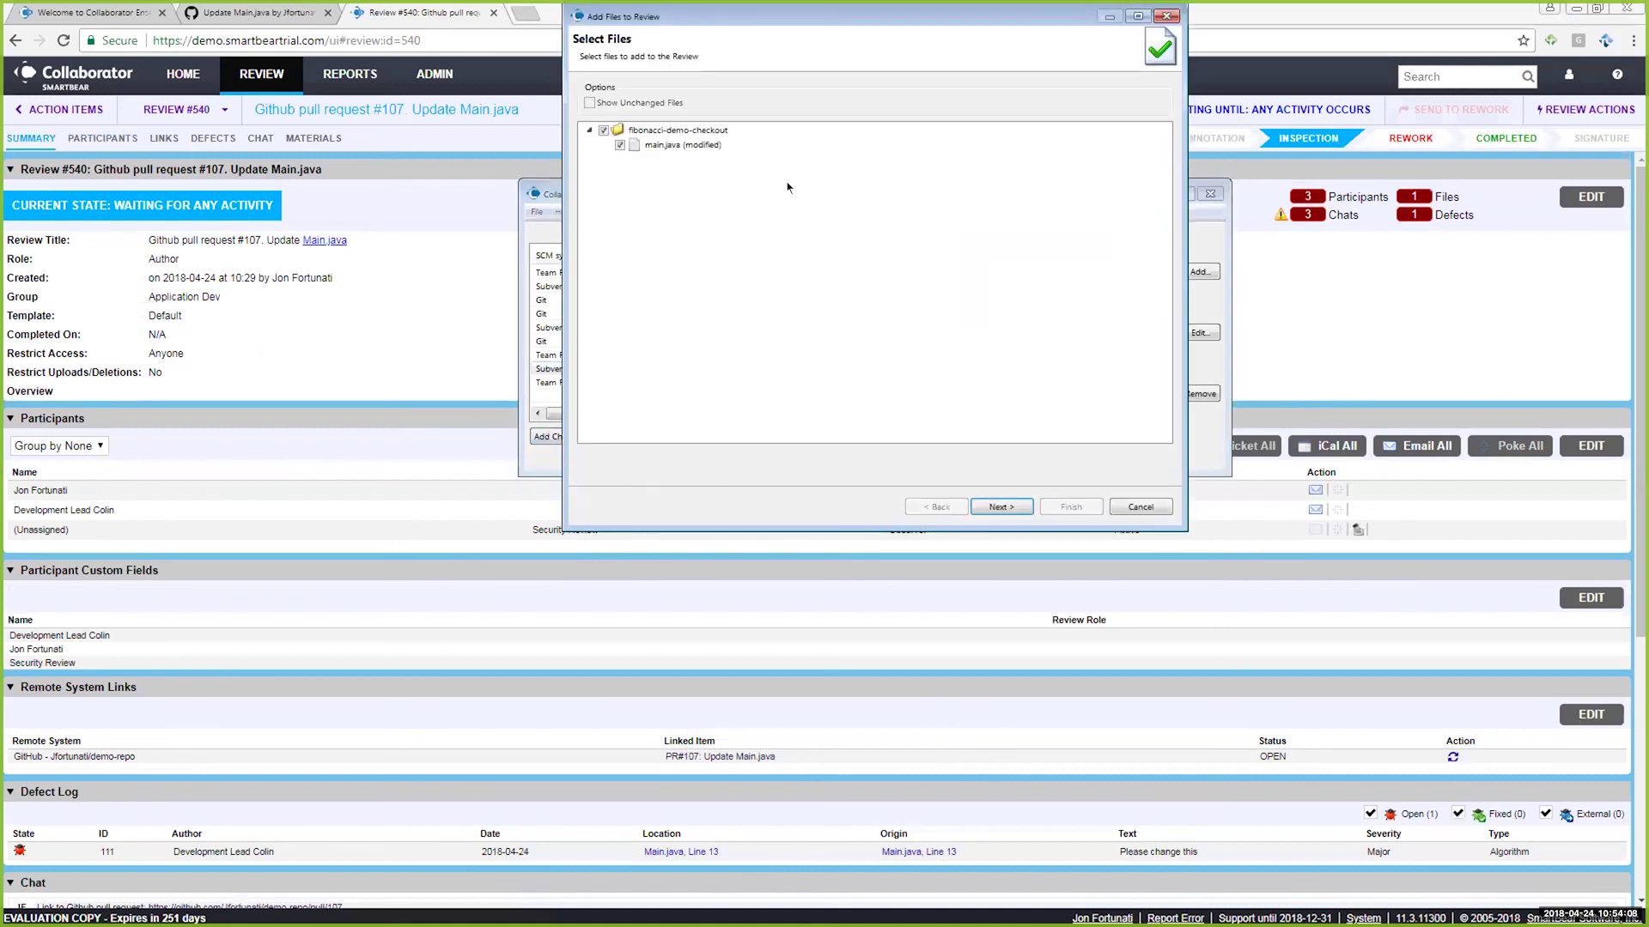
click(998, 506)
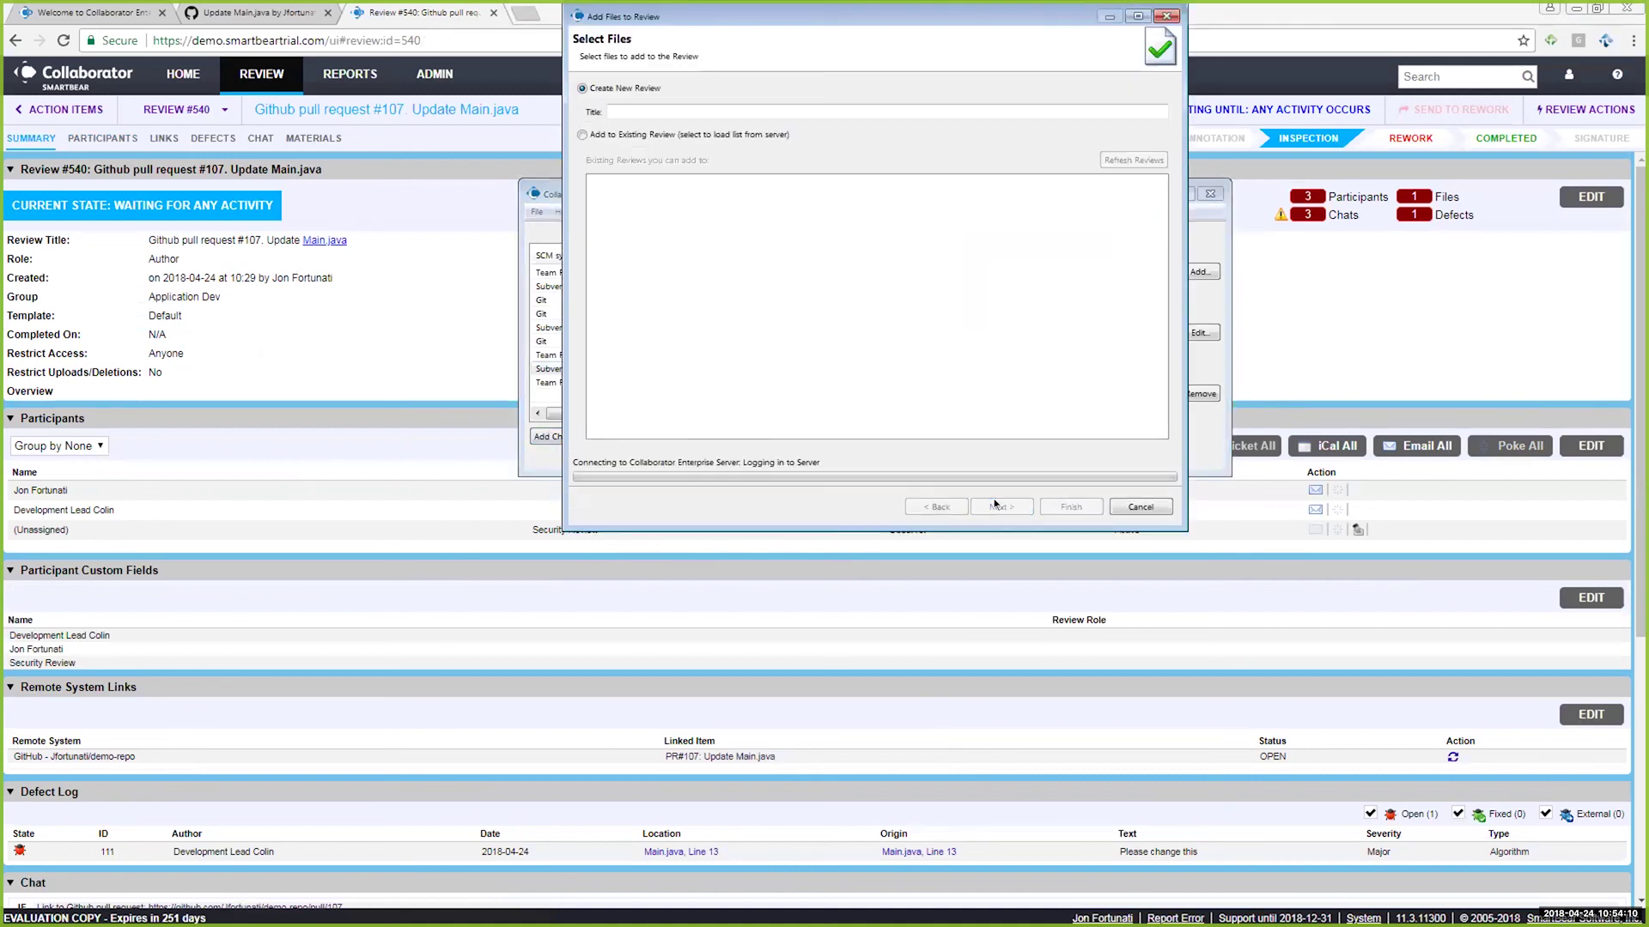
click(626, 133)
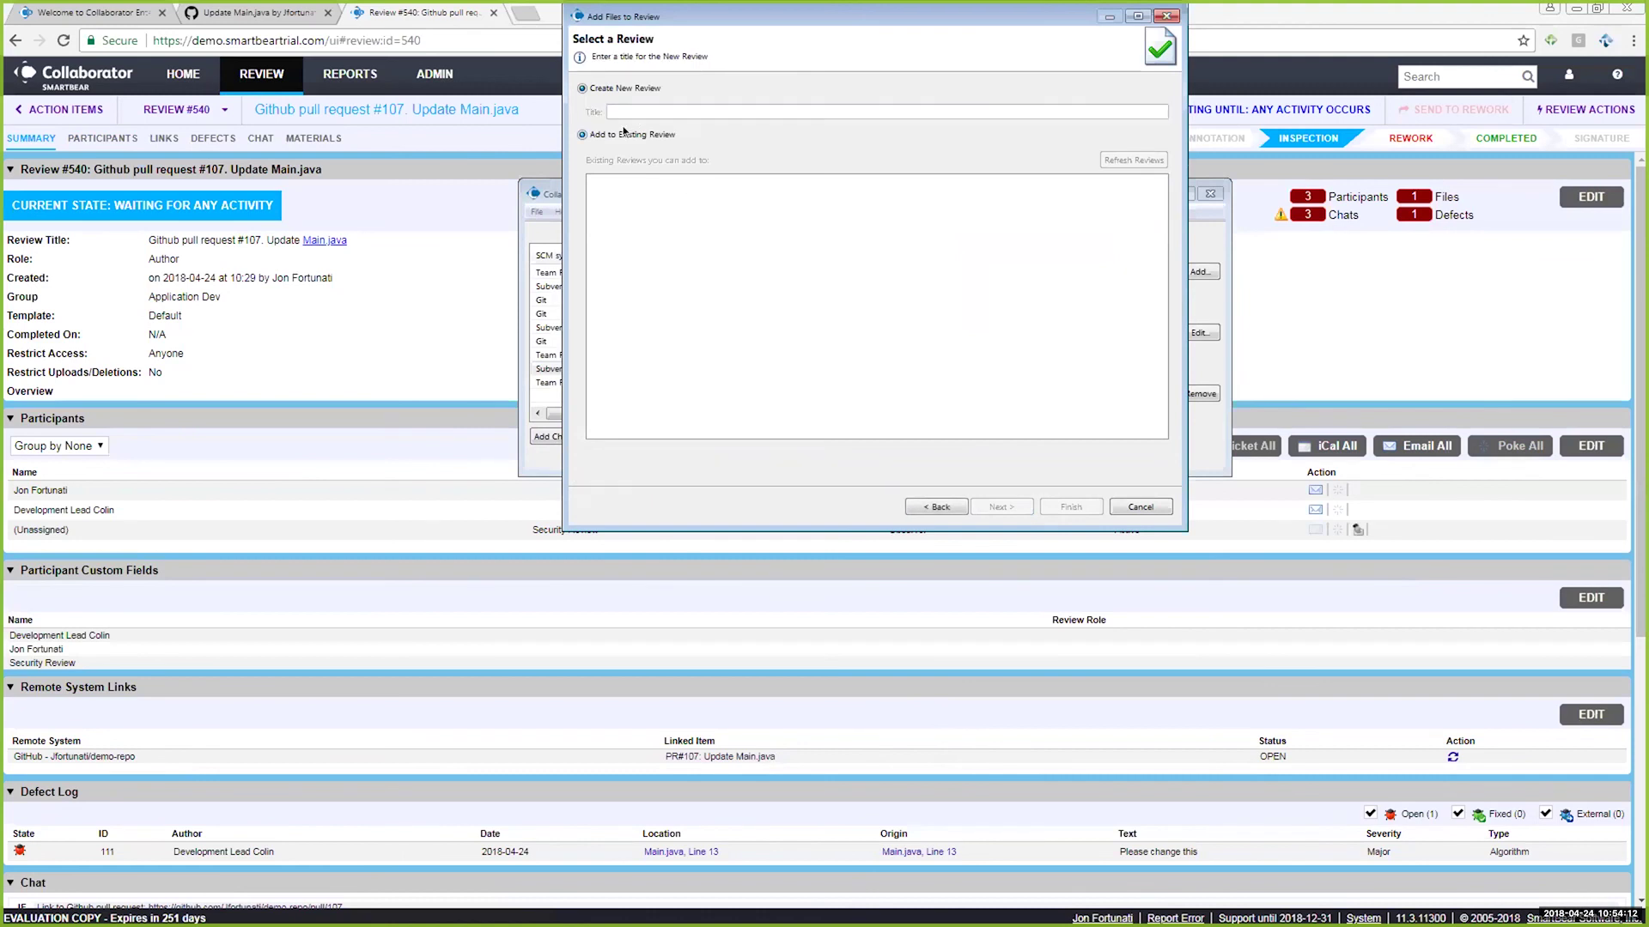
scroll(799, 298, down, 1)
click(668, 427)
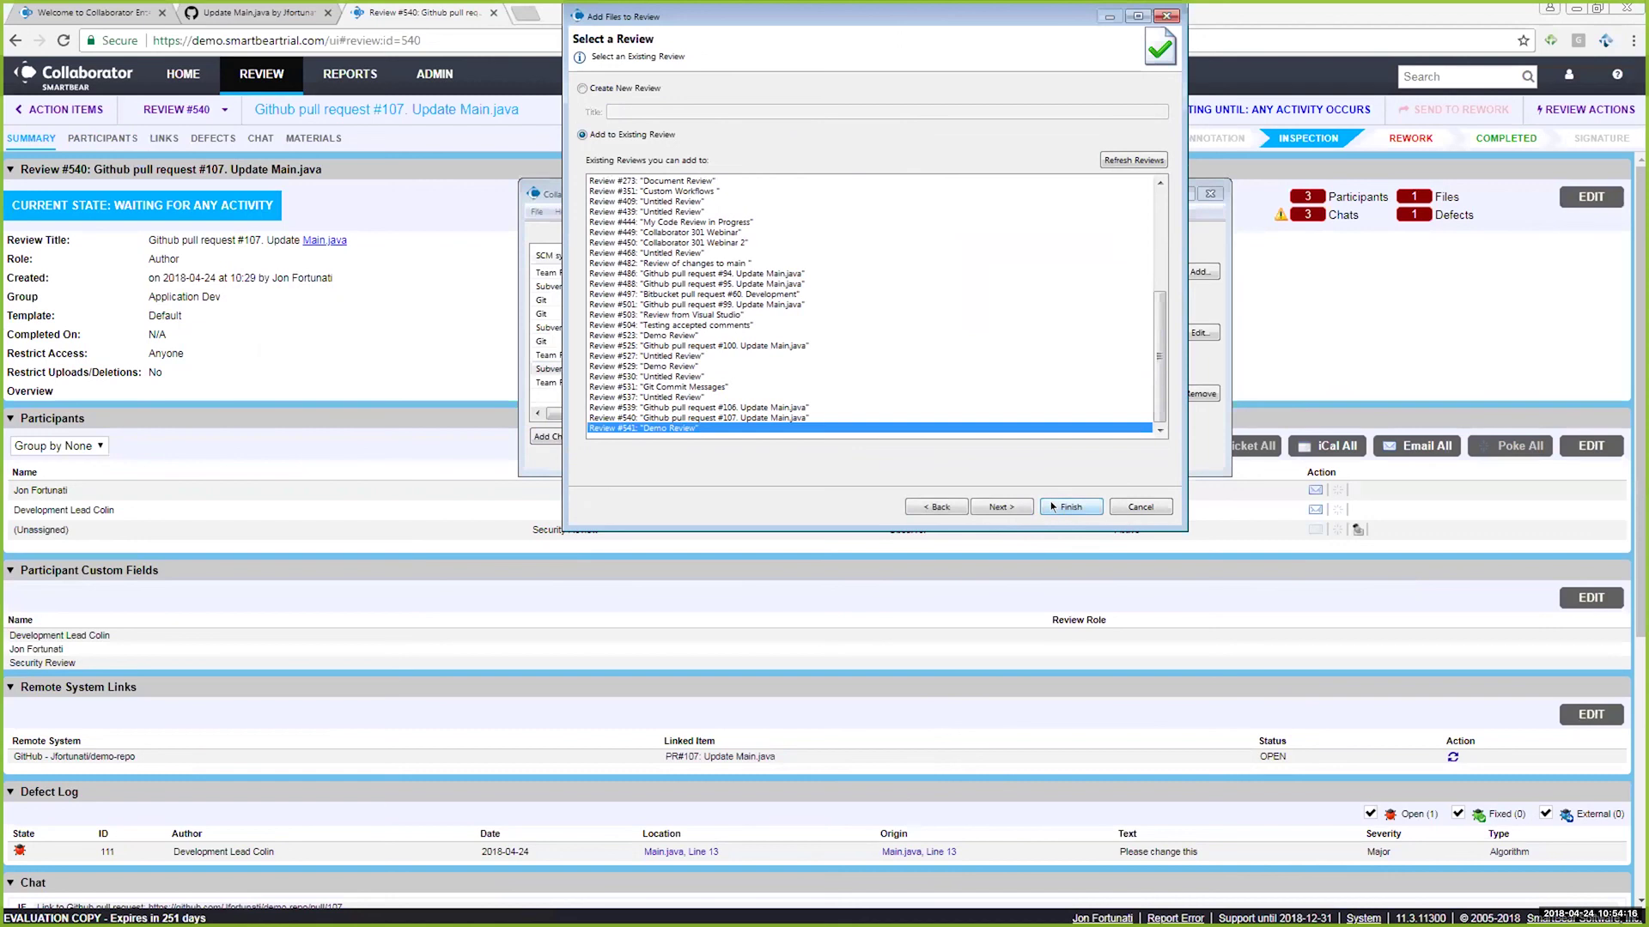
click(1135, 507)
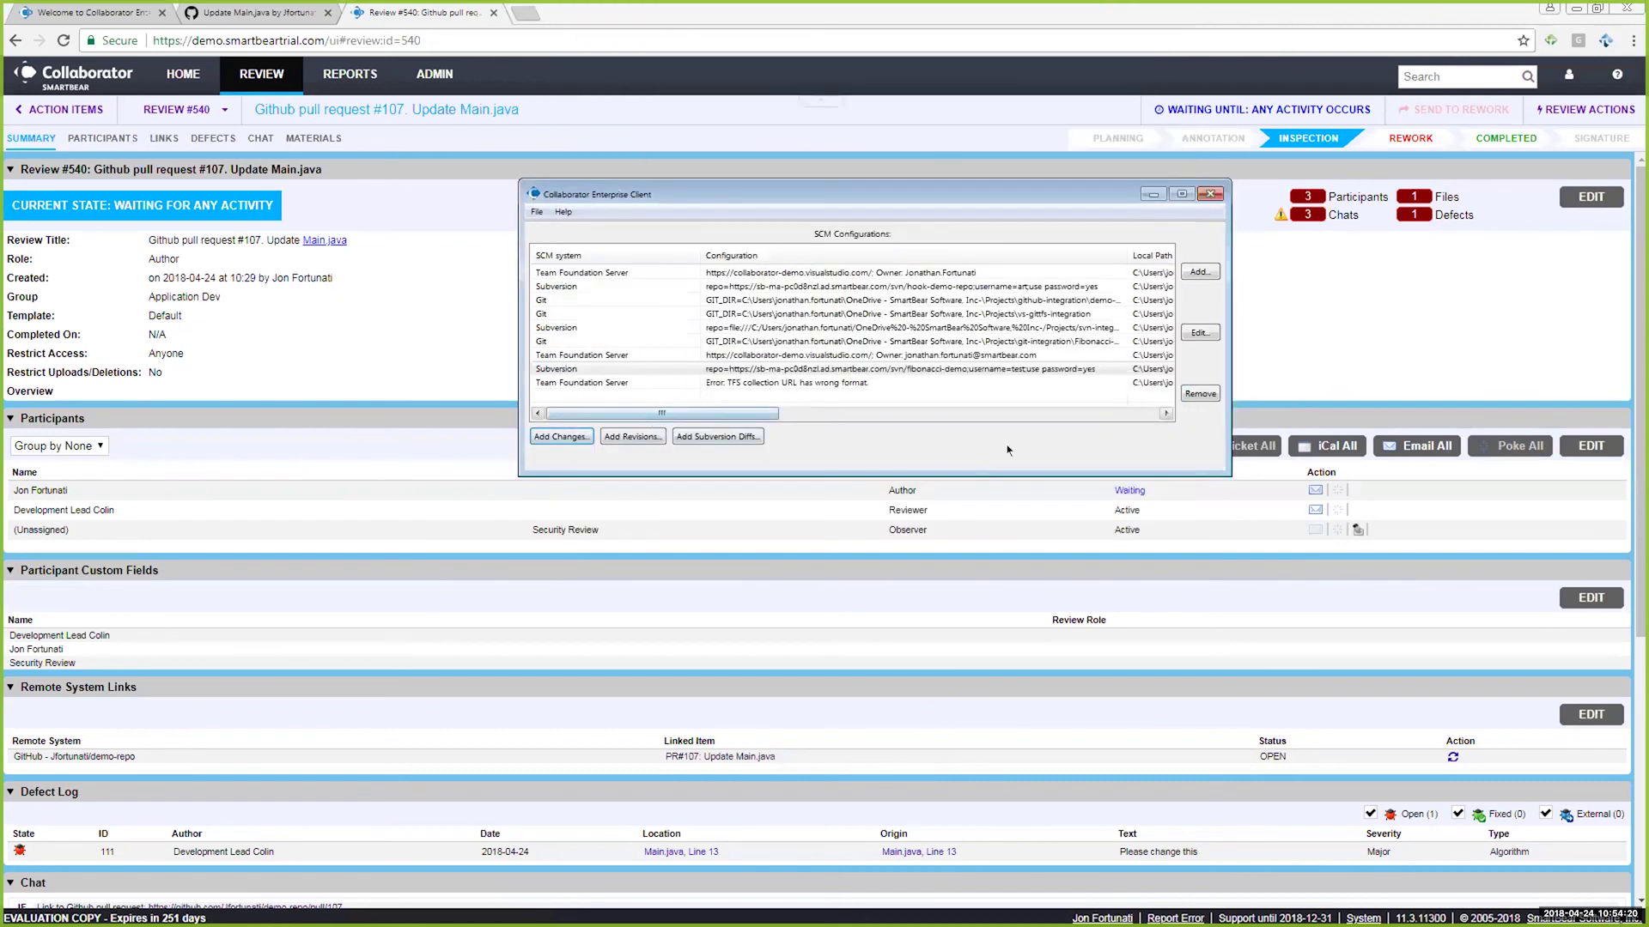
click(1155, 198)
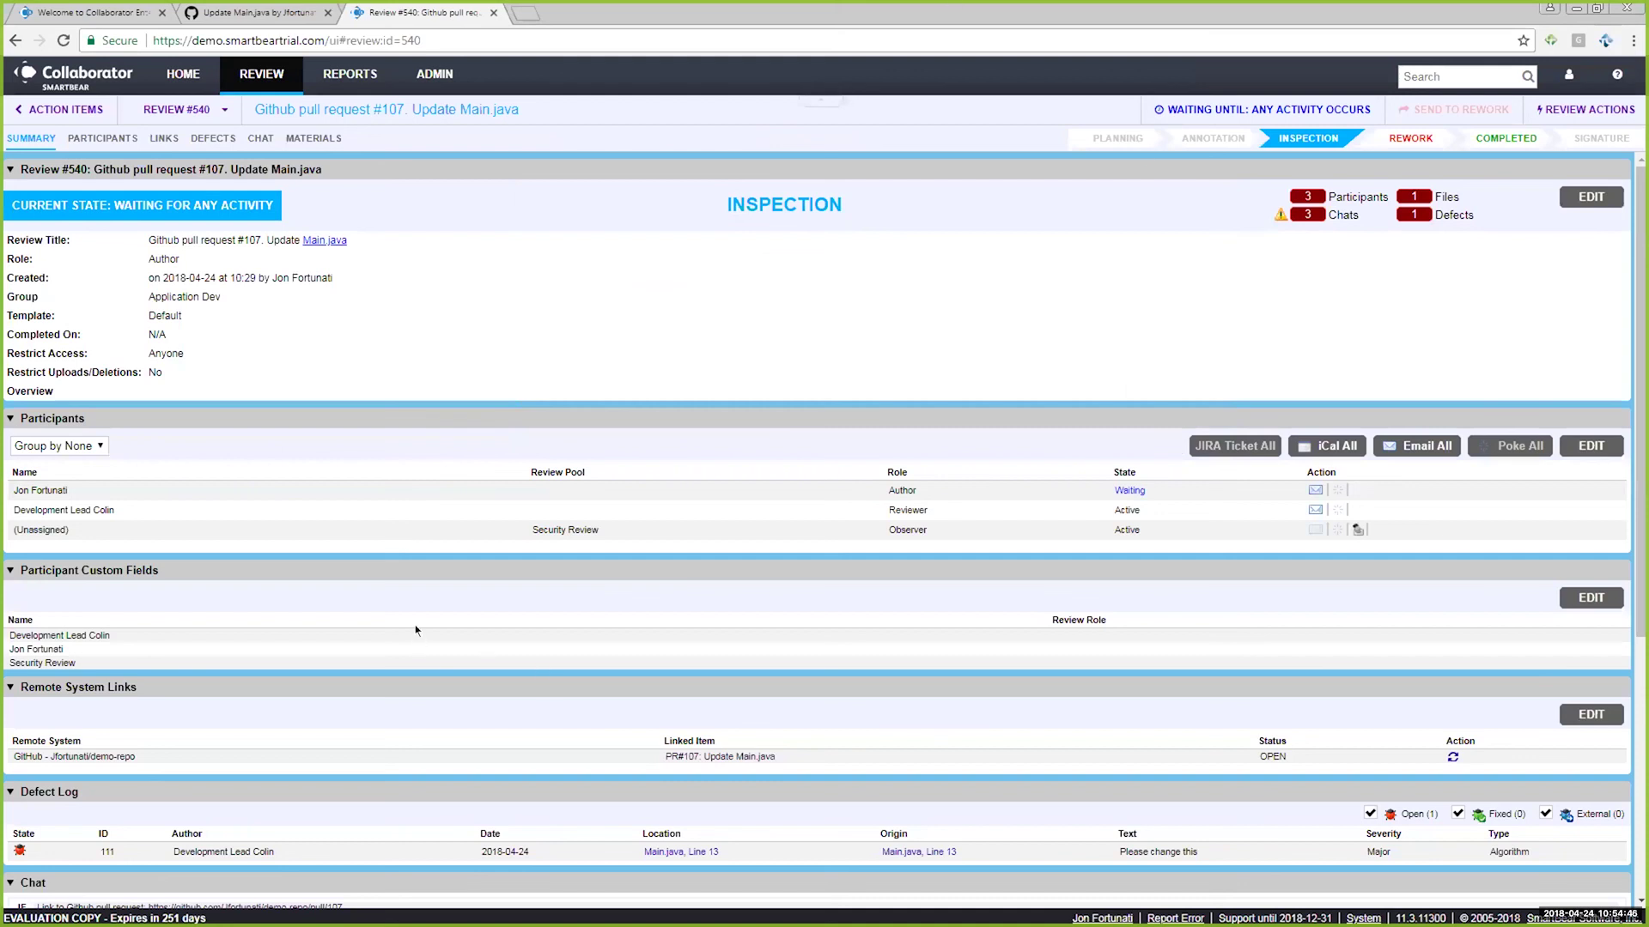
- Open Main.java from Review #540's materials, check the new-version notices on its line comments, and return to the review
scroll(418, 640, down, 5)
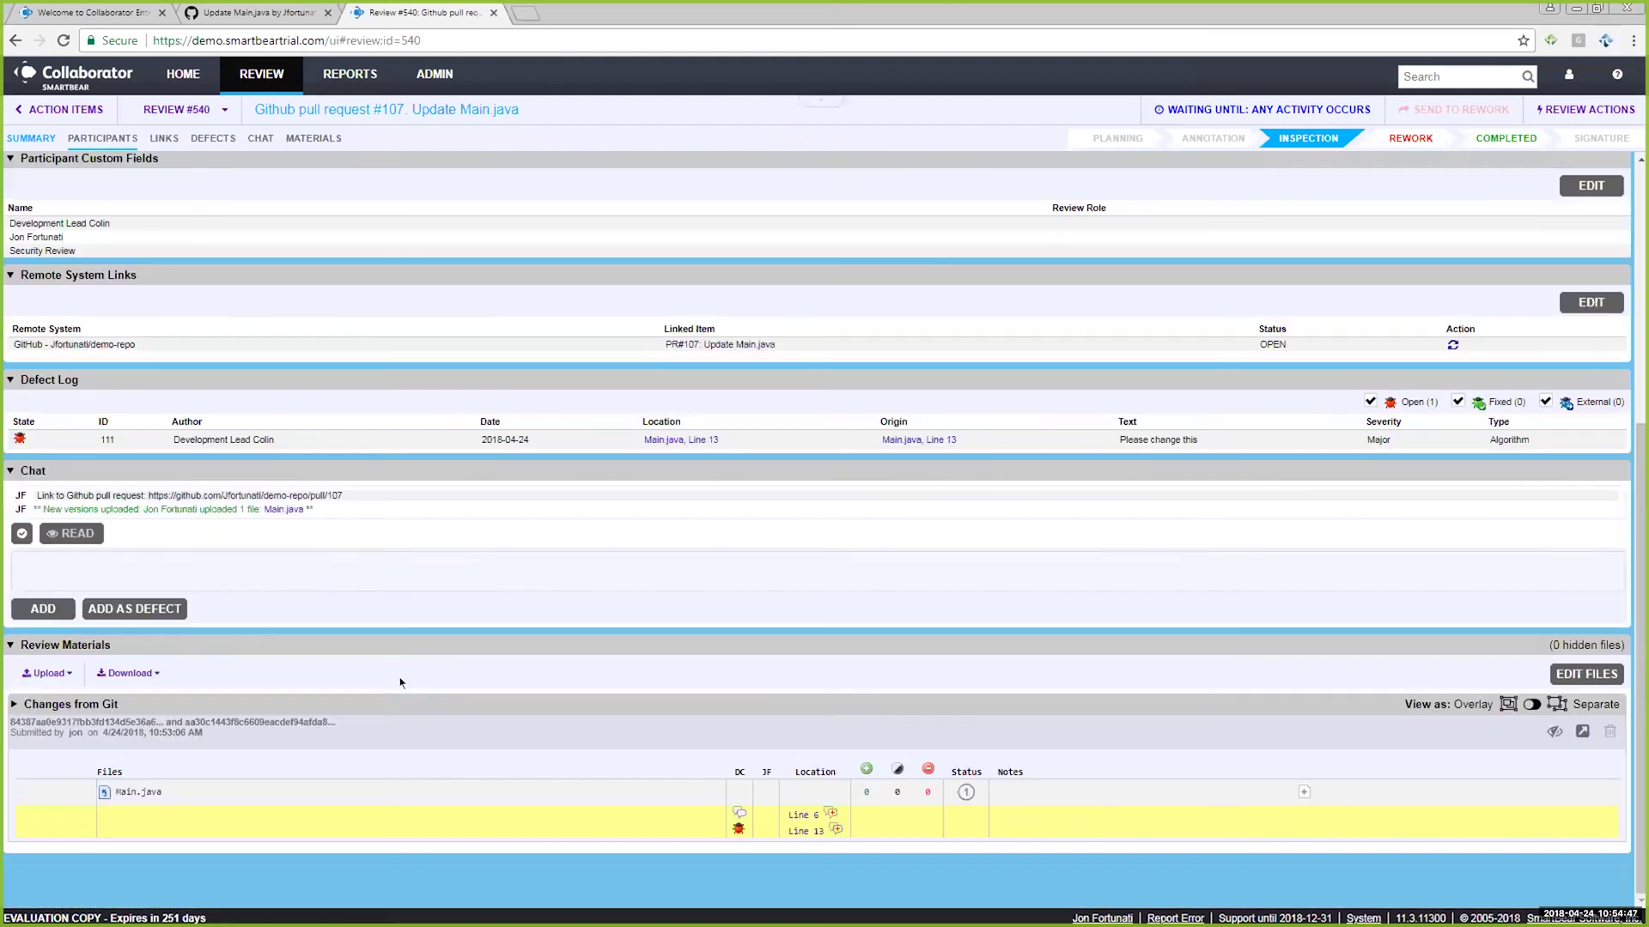
click(138, 791)
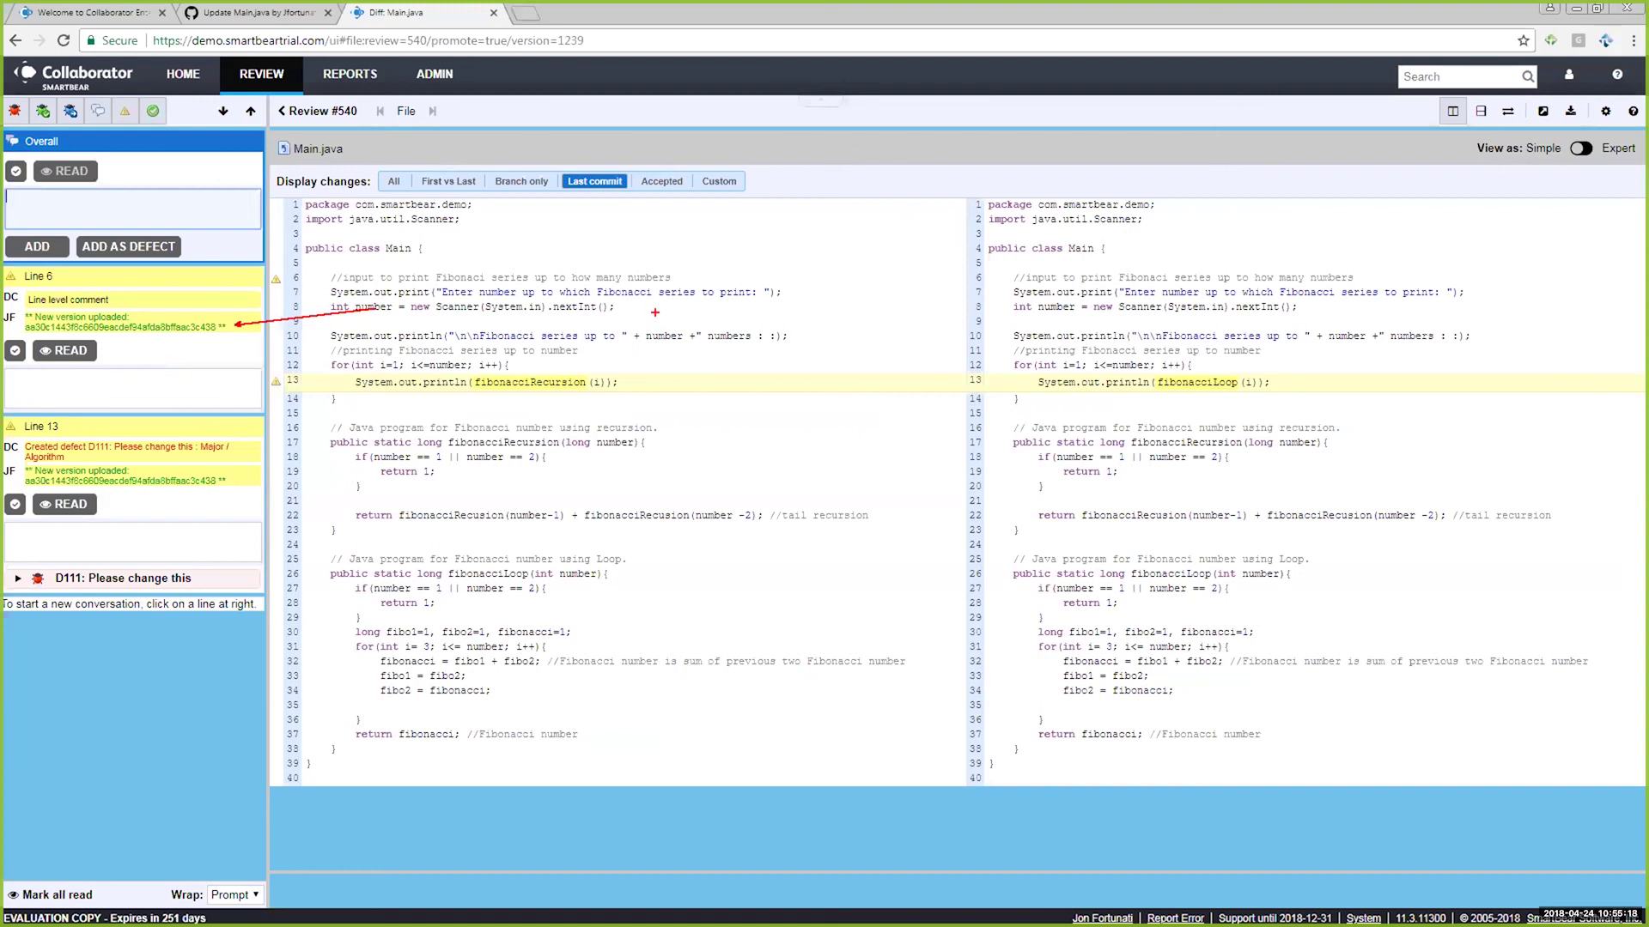
click(316, 110)
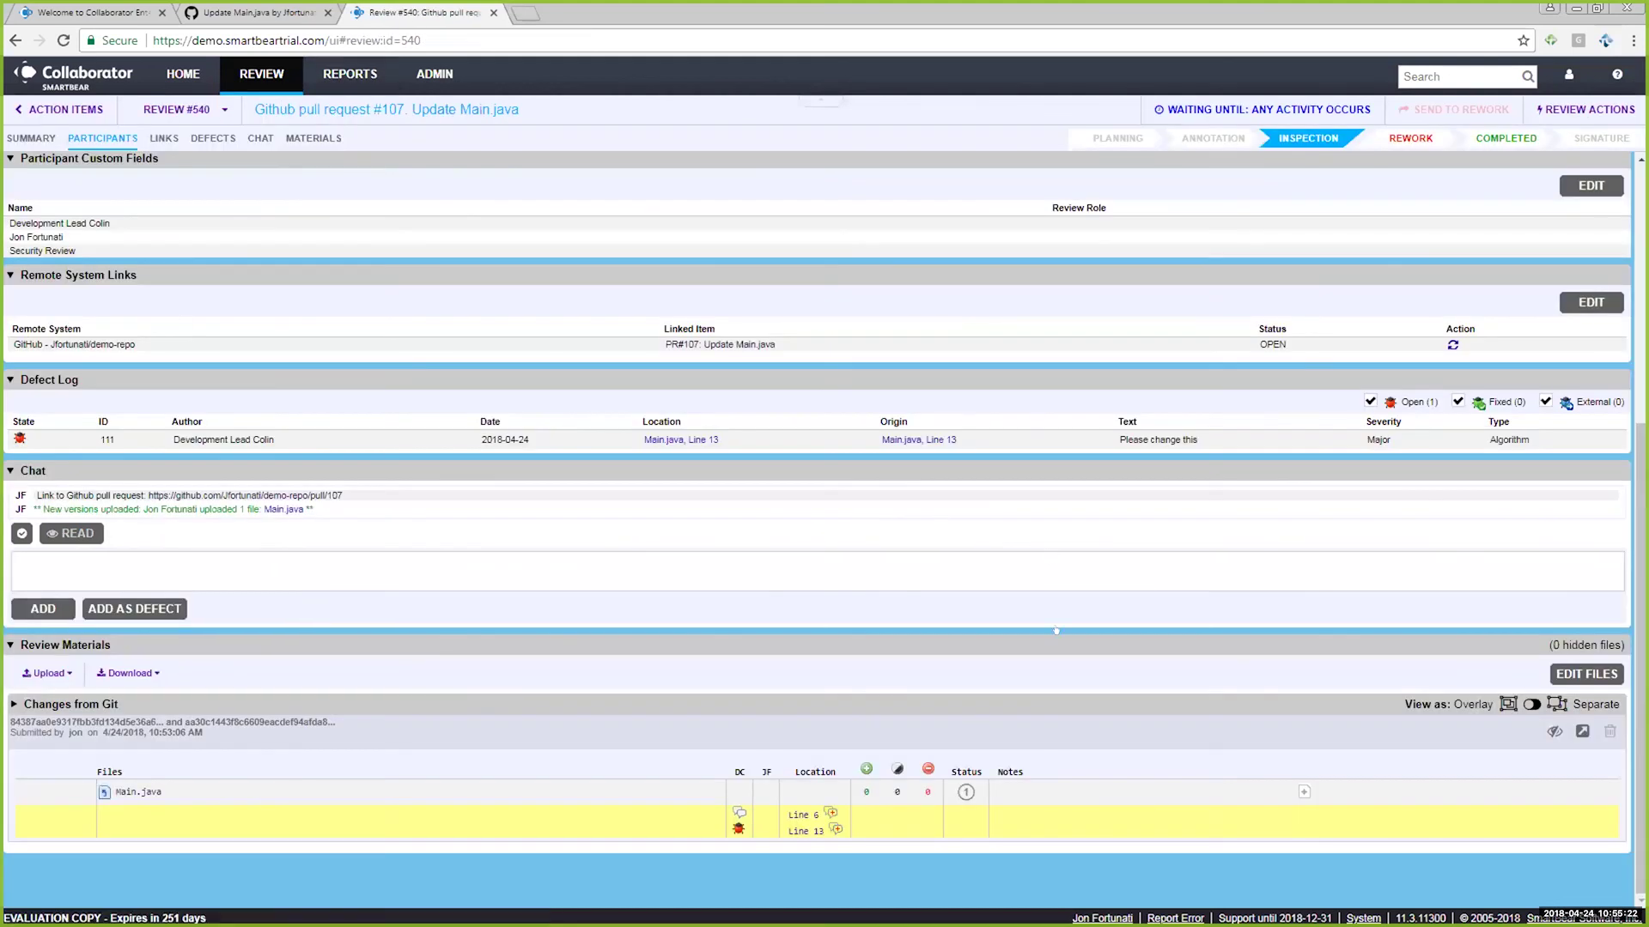
- Switch to the reviewer's Firefox session, show the new Main.java revision and mark defect D111 on line 13 as fixed
key(alt+Tab)
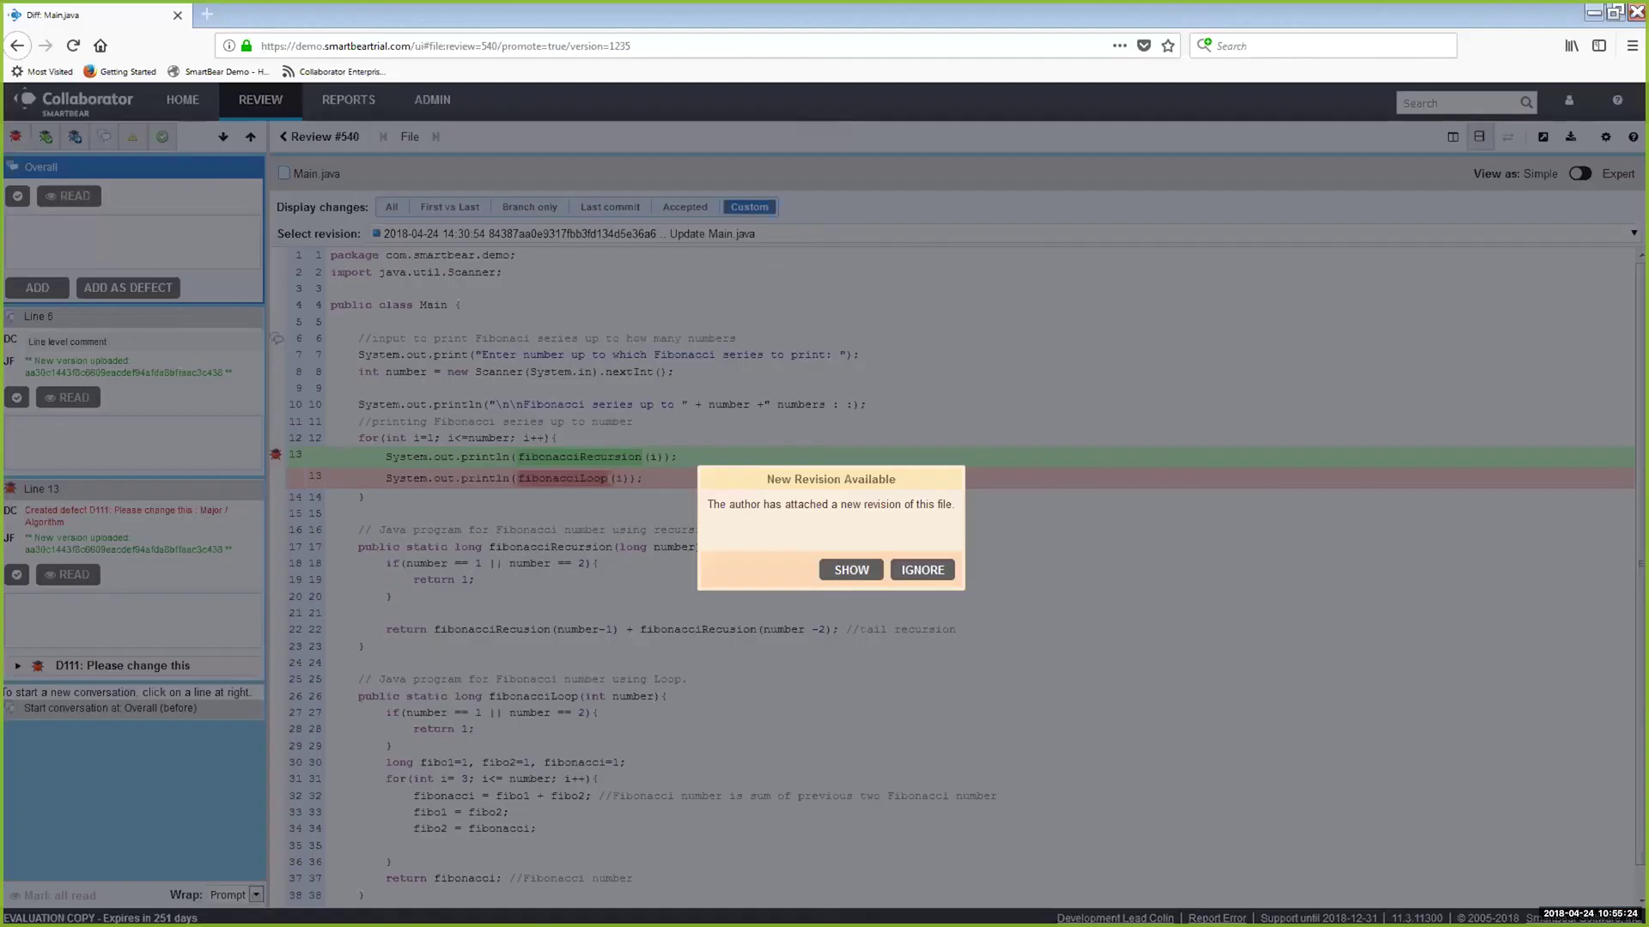
click(852, 568)
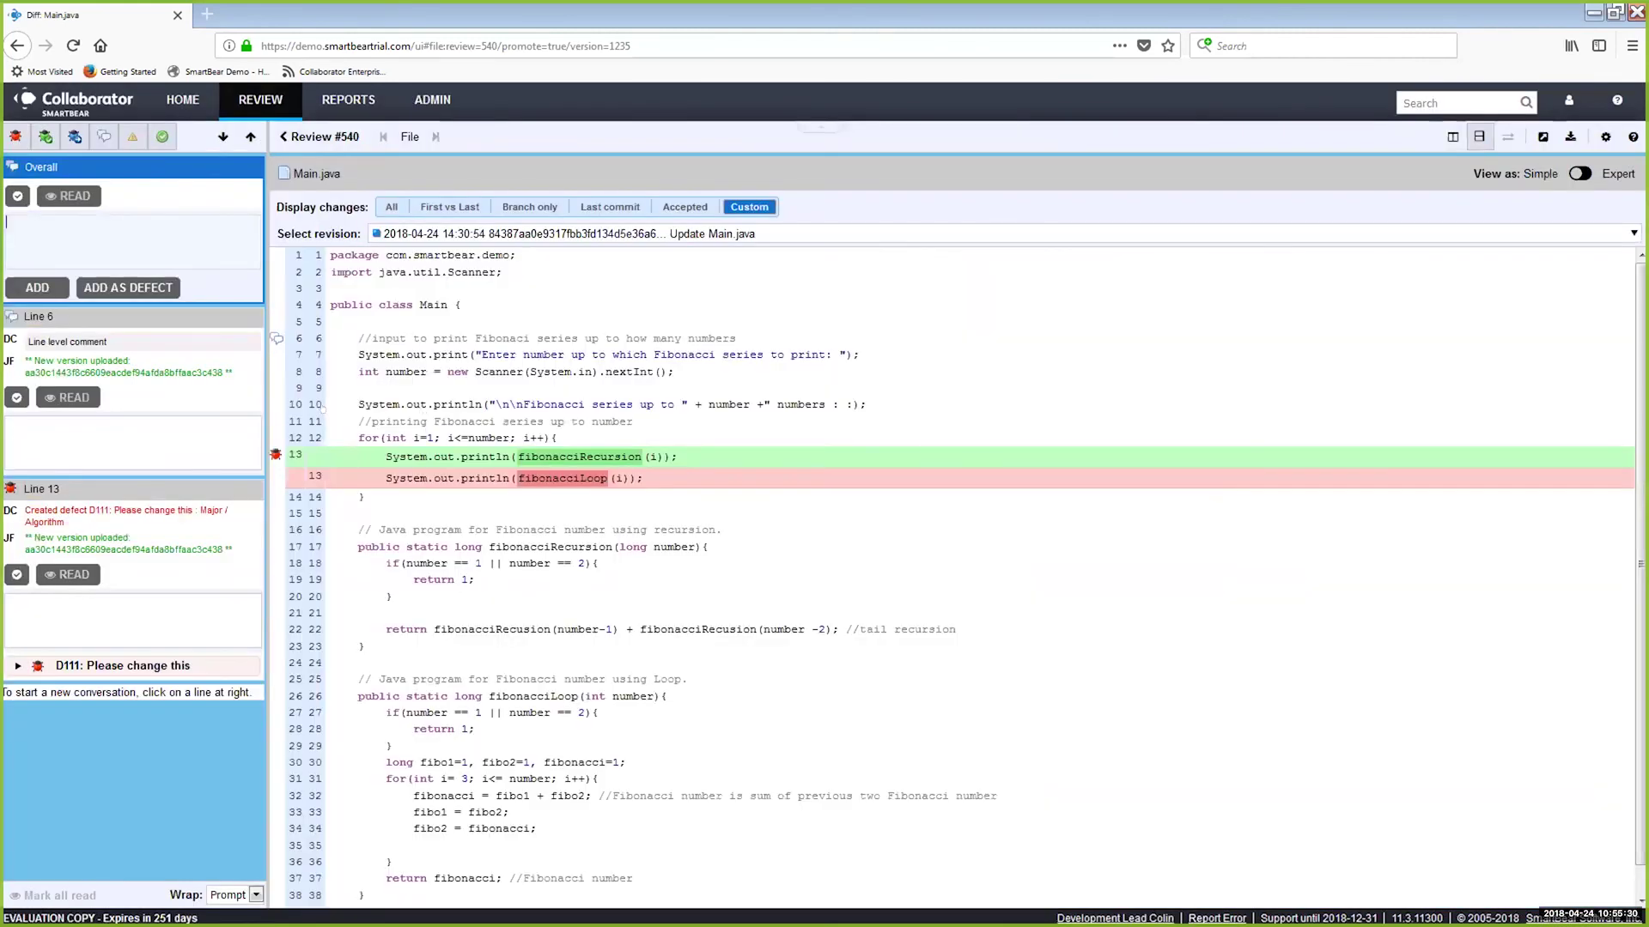
click(57, 664)
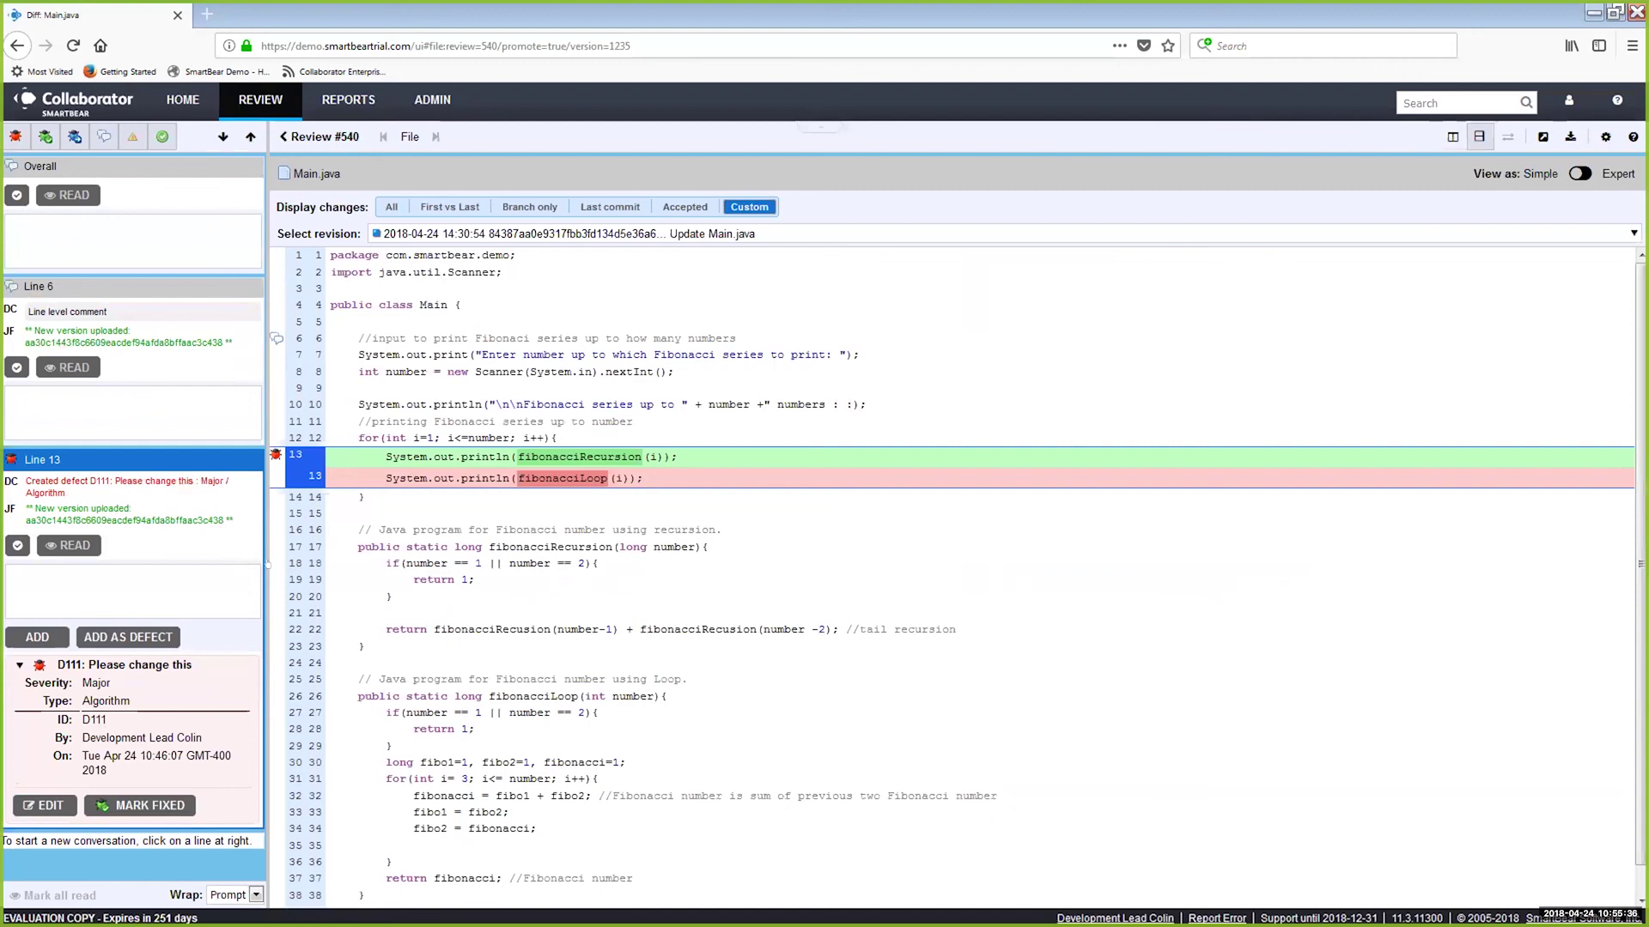
click(159, 805)
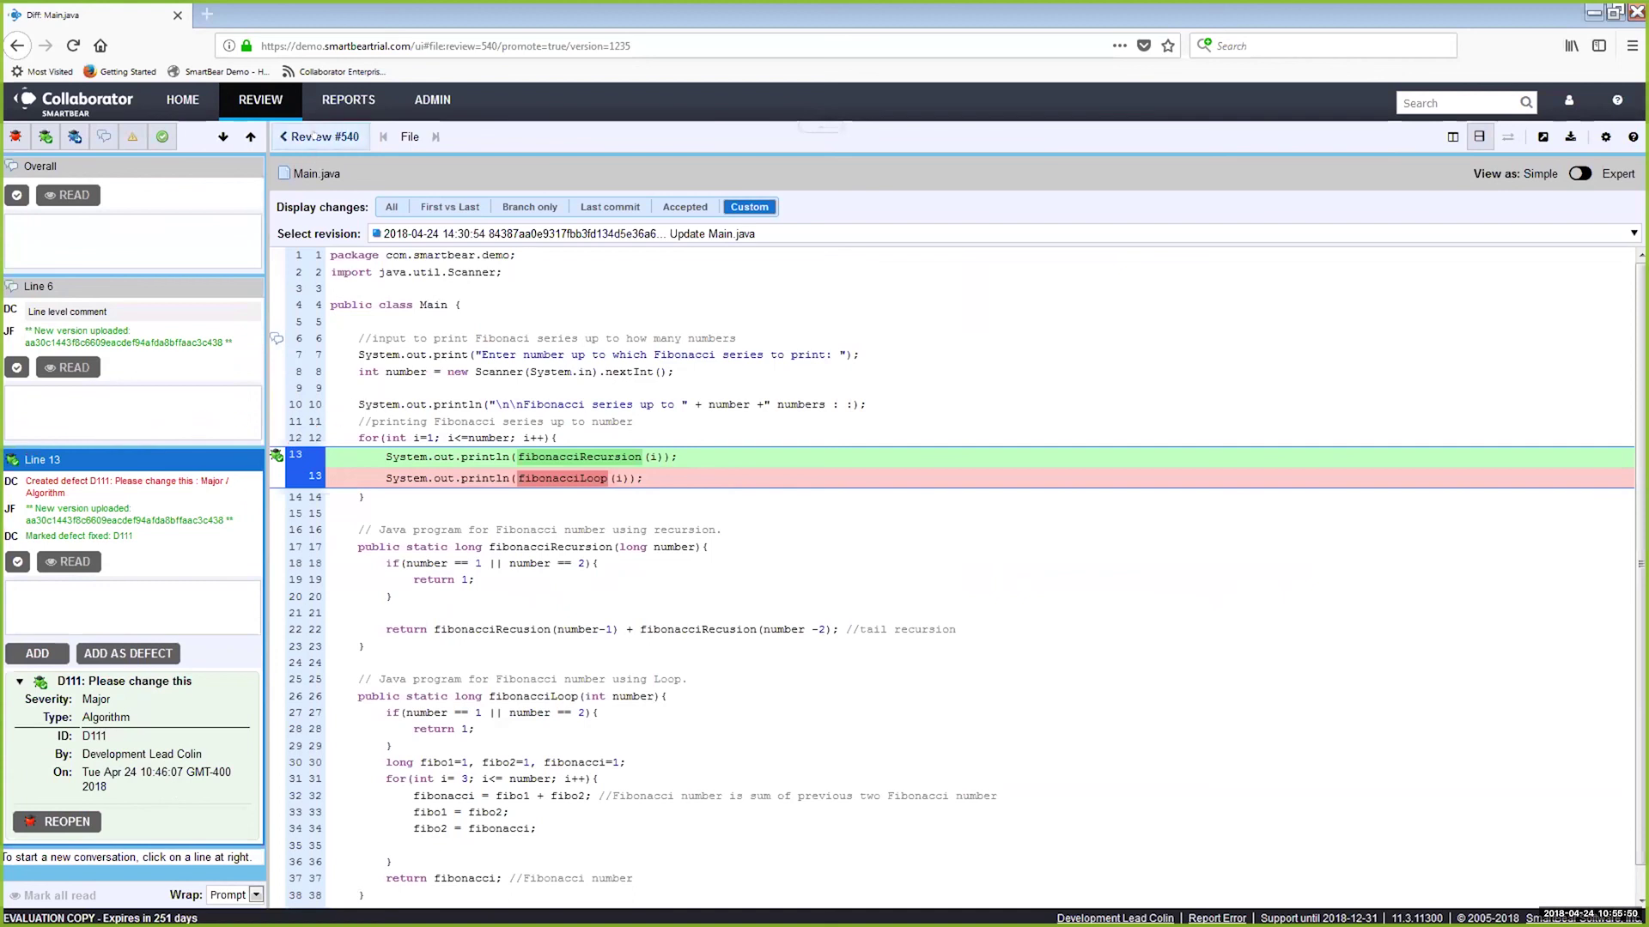
- Return to Review #540 as the reviewer and approve it to complete the review
click(323, 136)
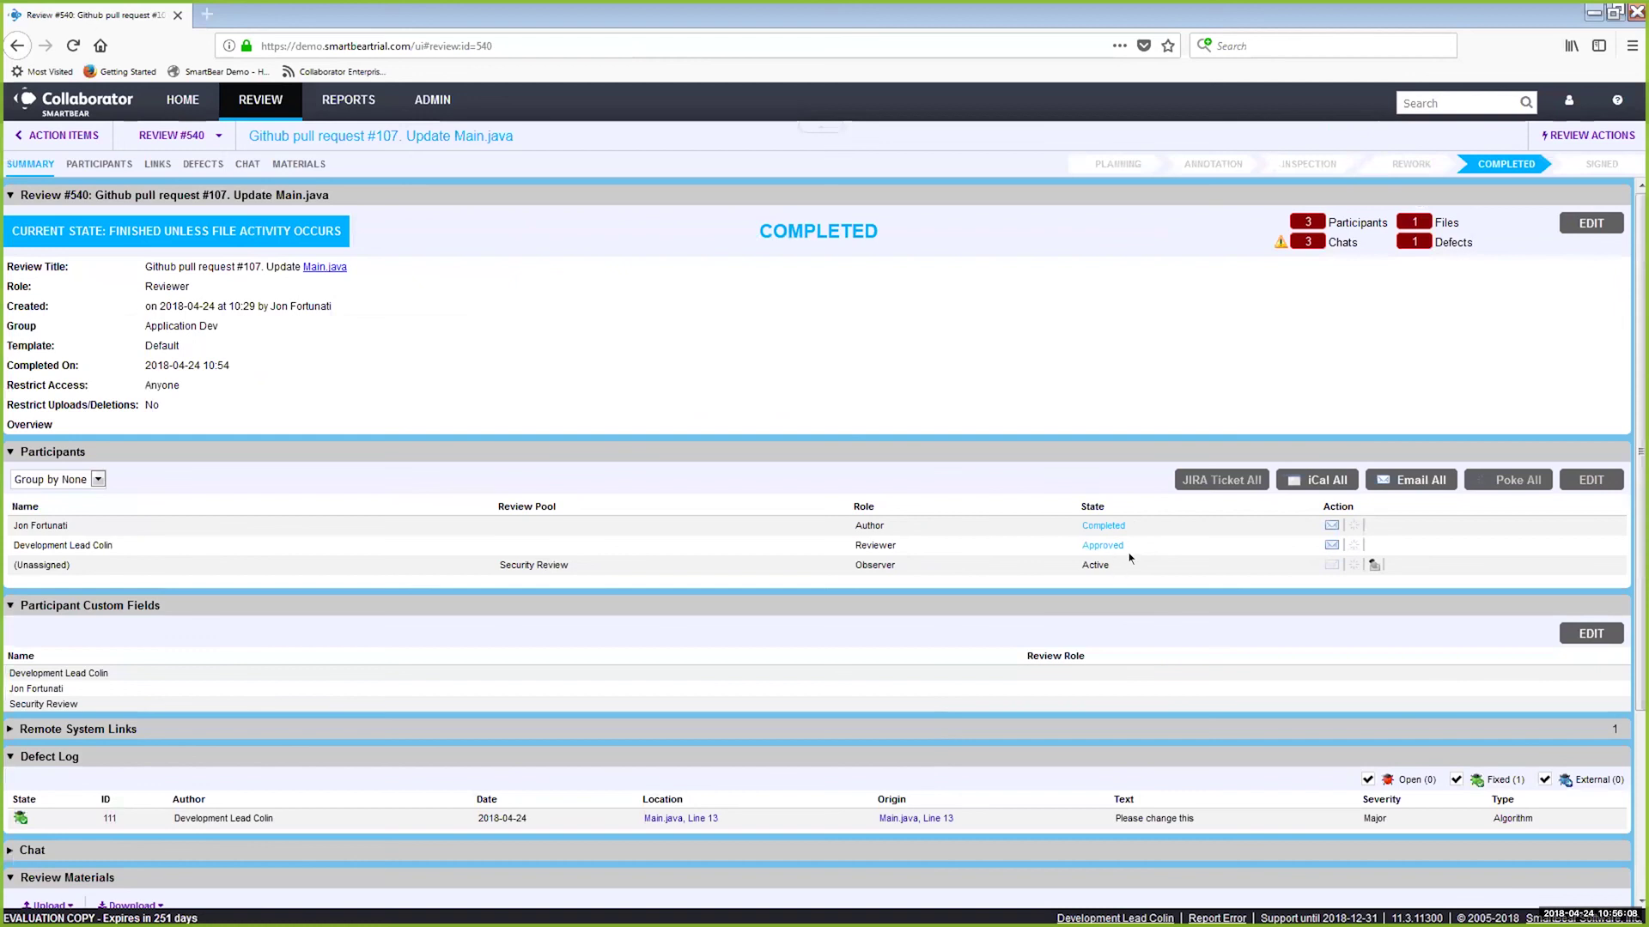
drag(1136, 546, 1243, 531)
key(Escape)
- Open the detail report for Review #540 and examine its time information, participants, defect log, metrics and conversations
click(1587, 135)
click(1587, 135)
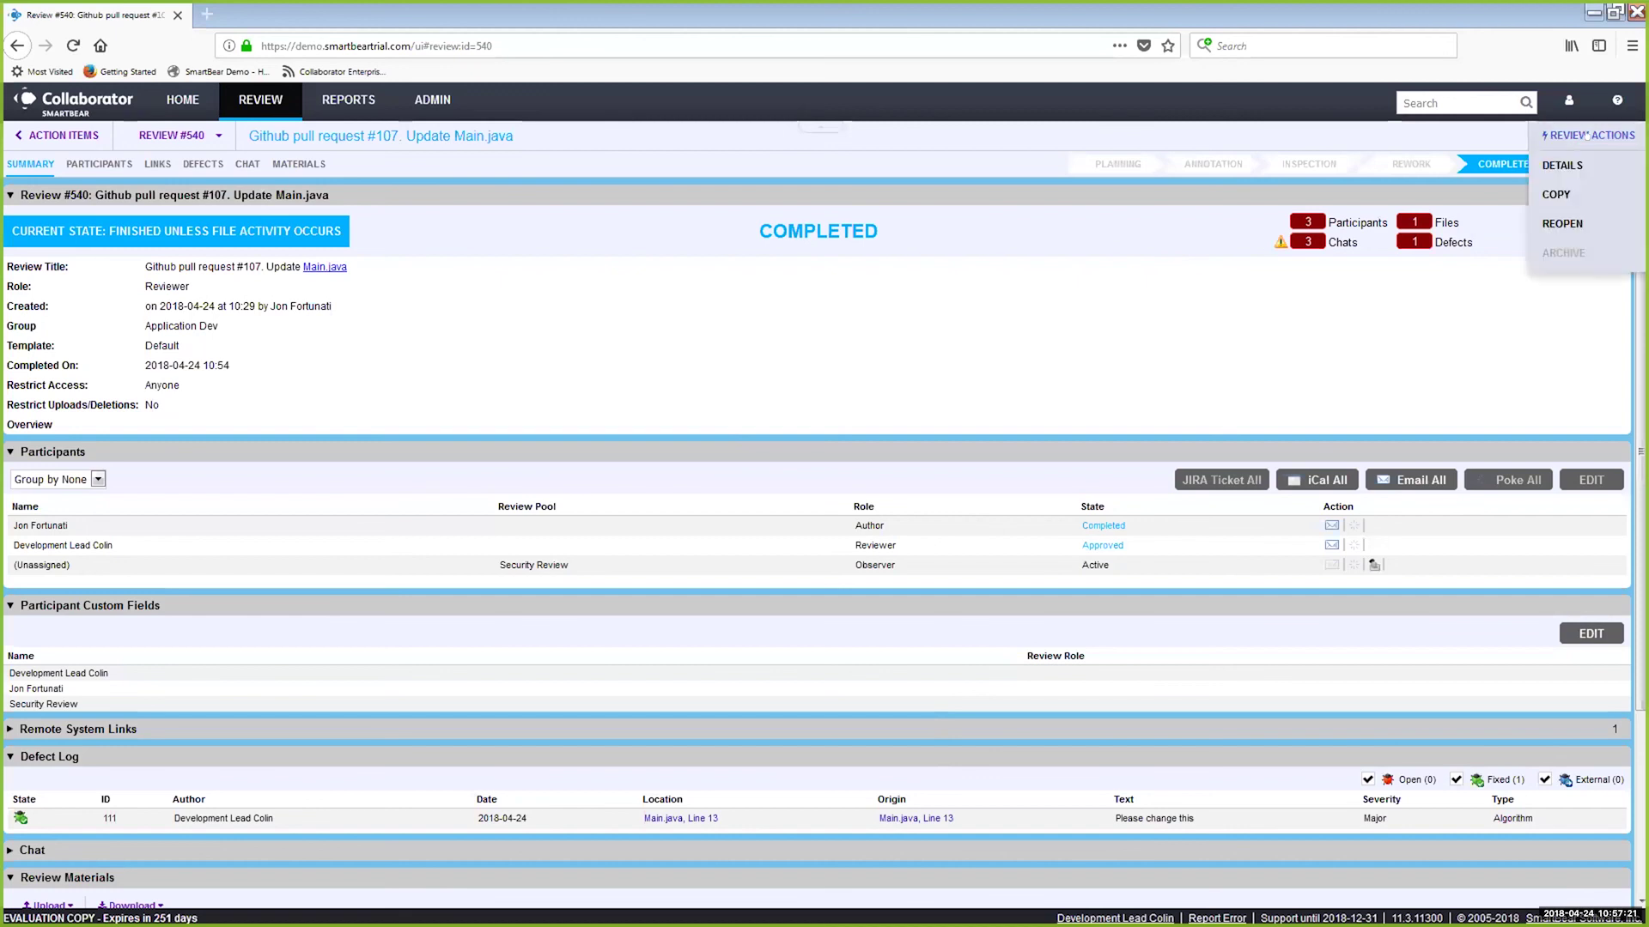
click(1586, 136)
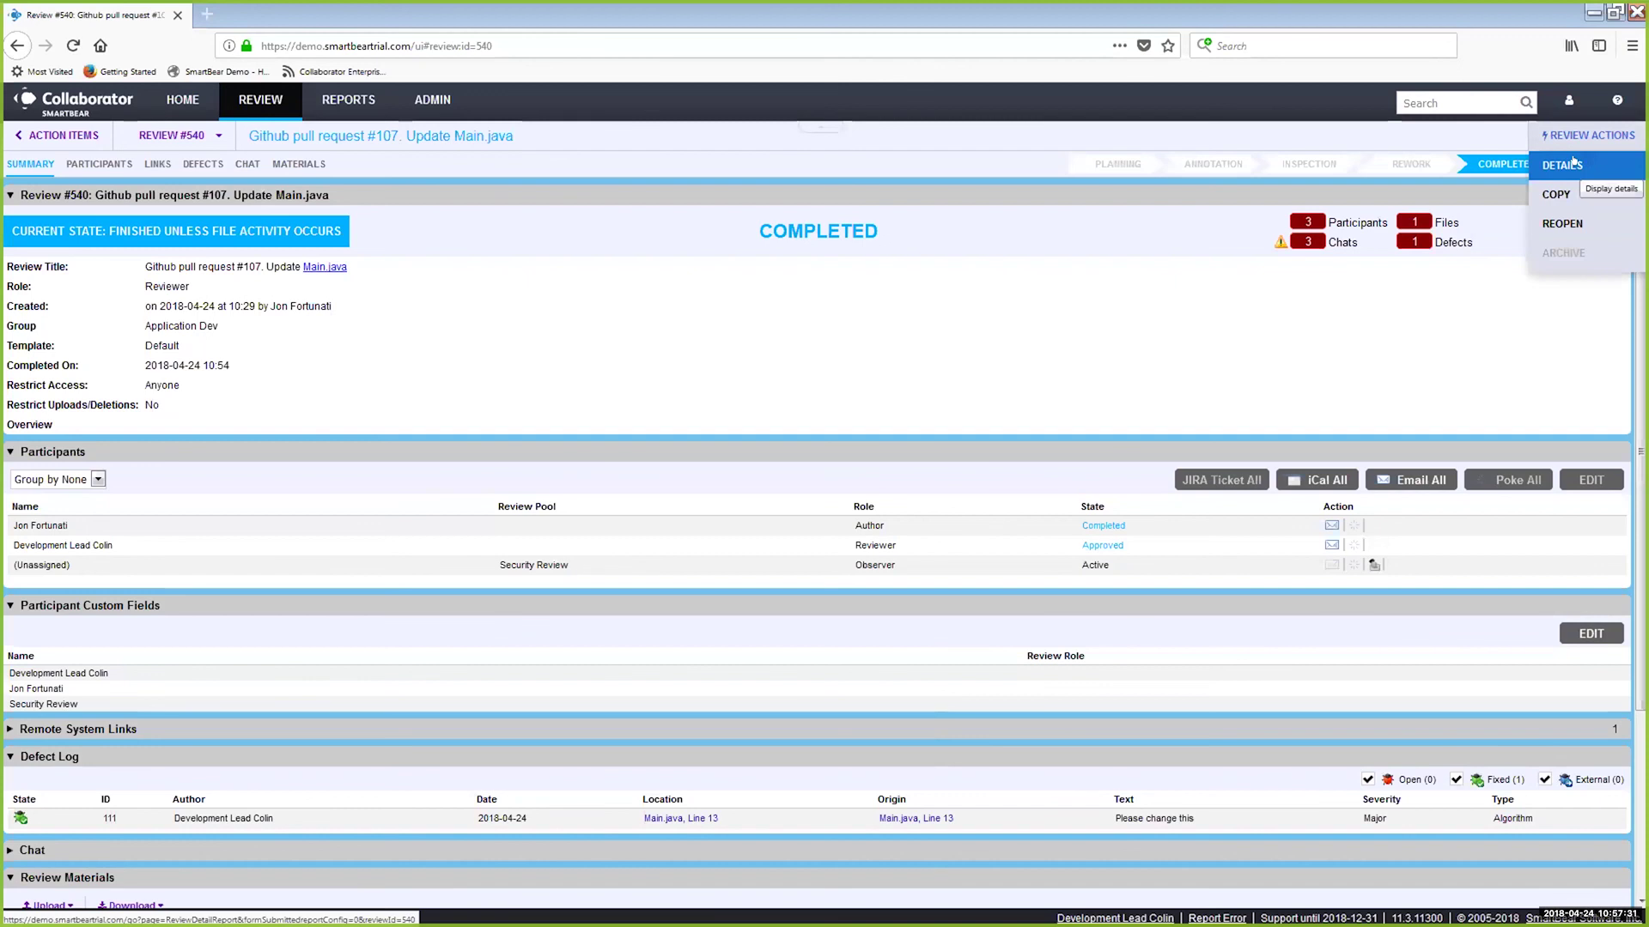
click(1571, 162)
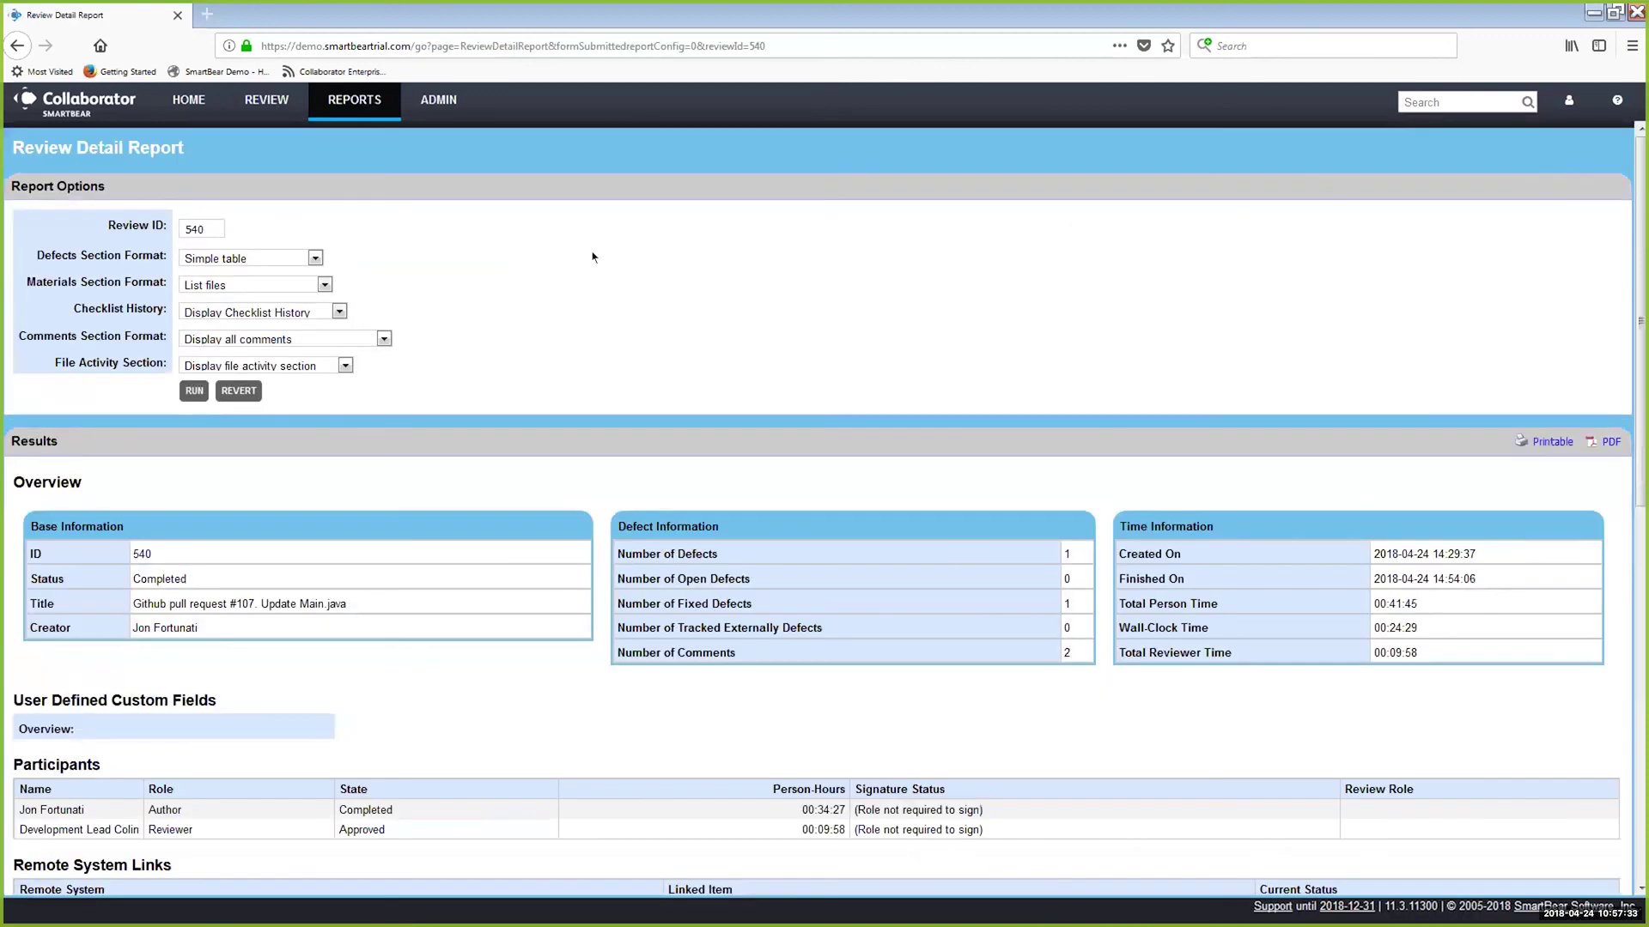
scroll(446, 273, down, 4)
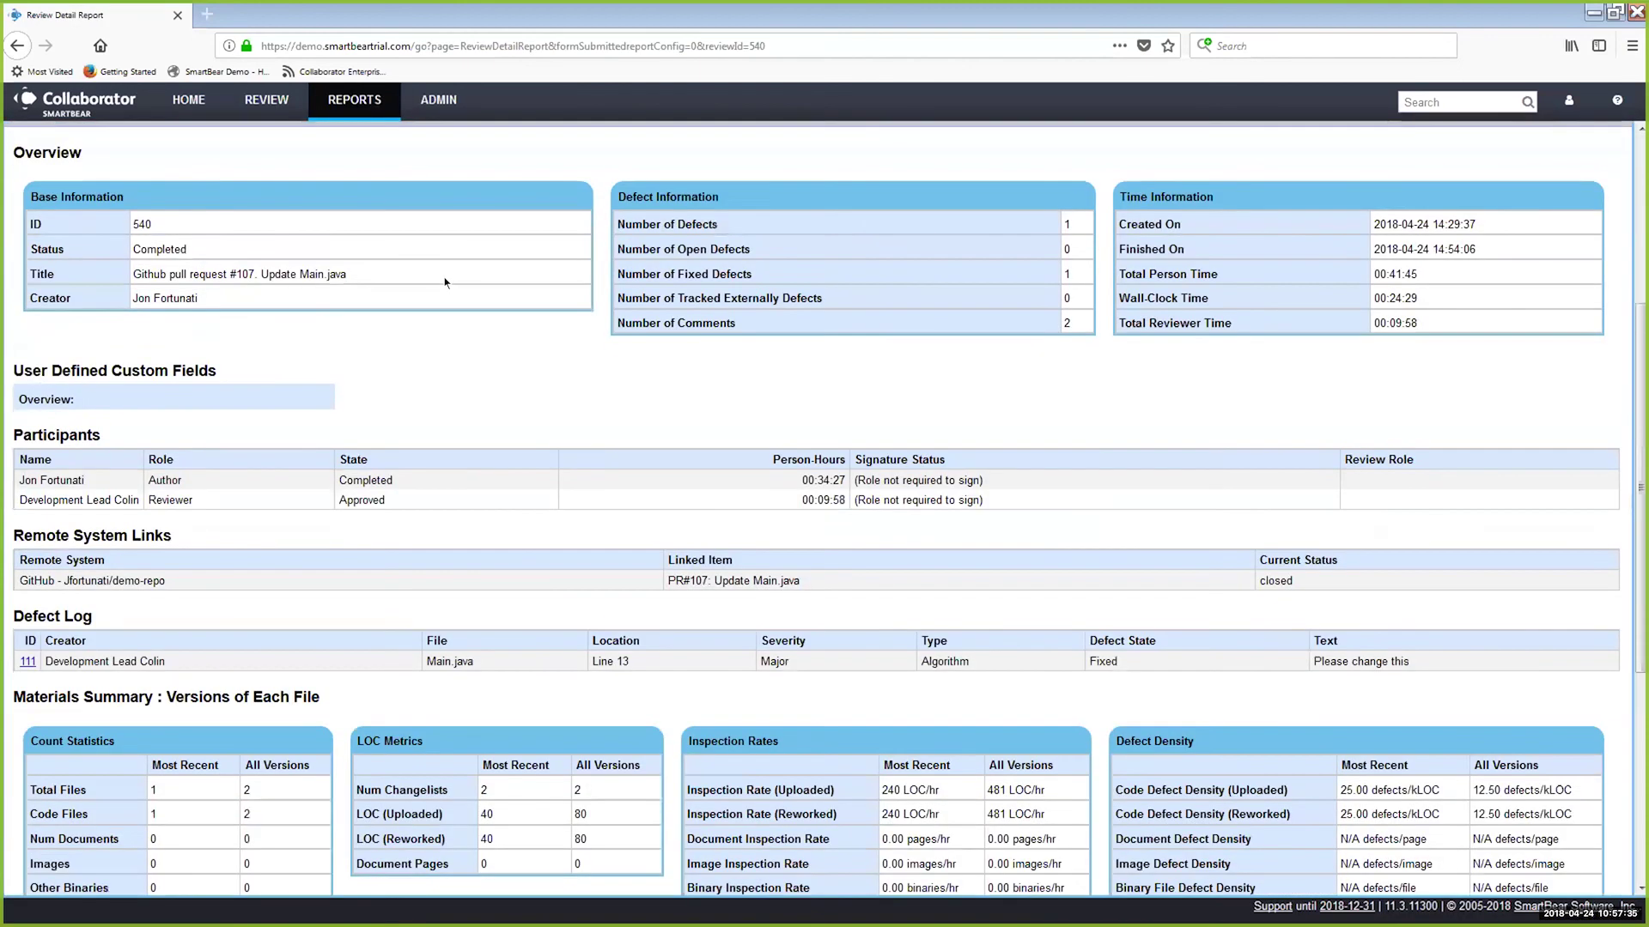
scroll(446, 280, down, 5)
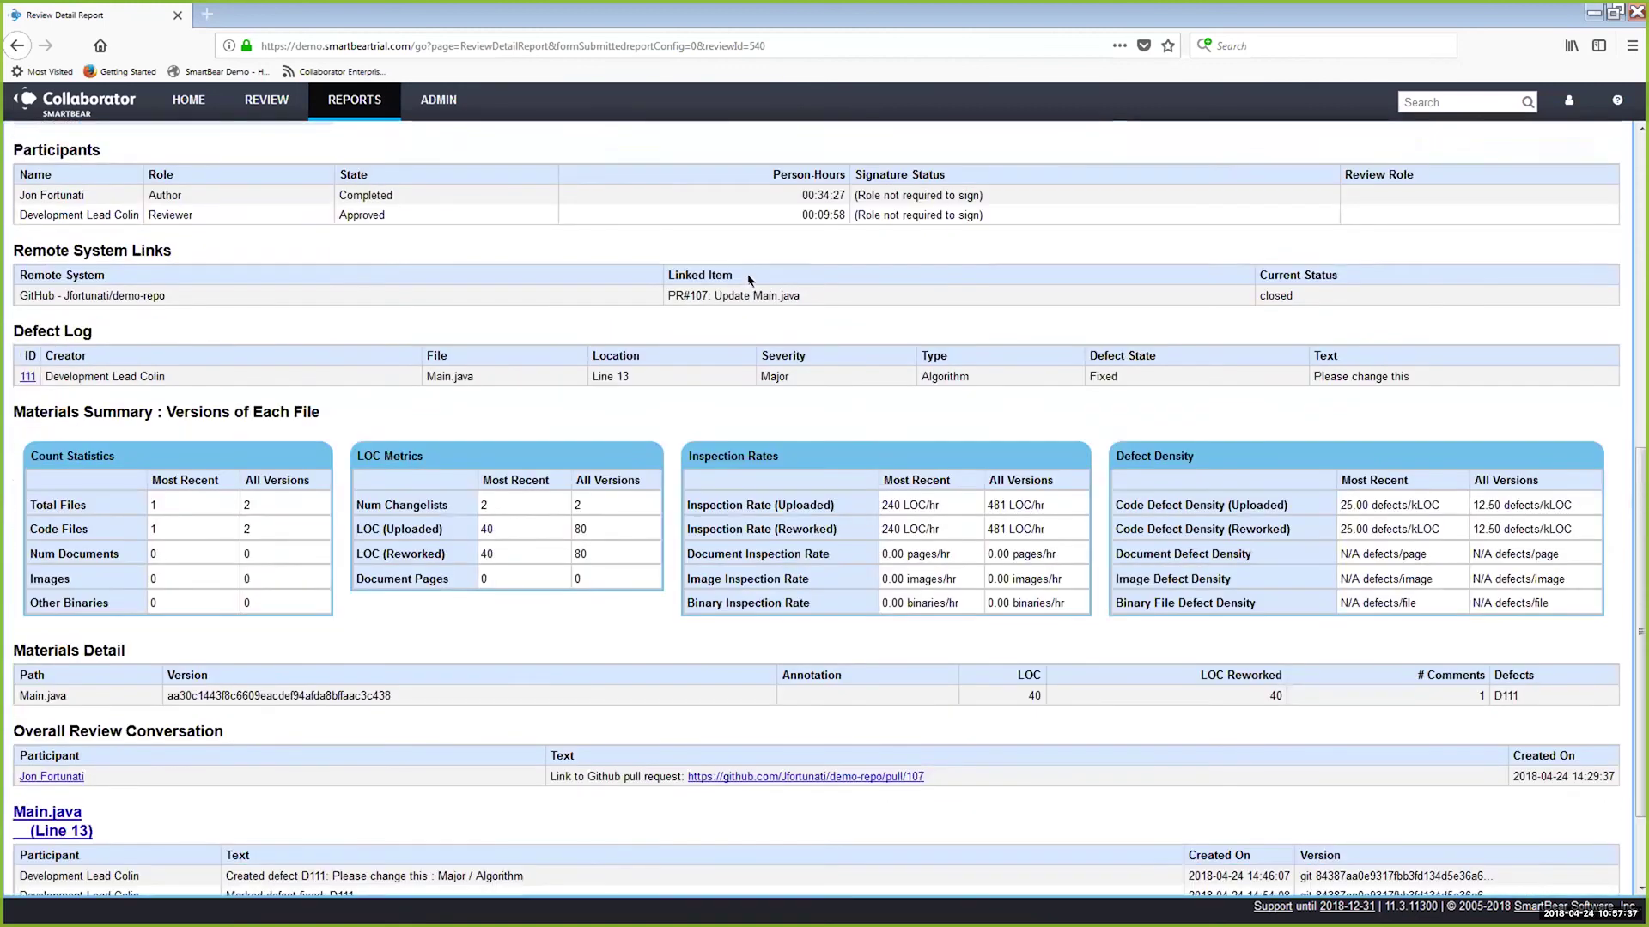
scroll(828, 322, up, 4)
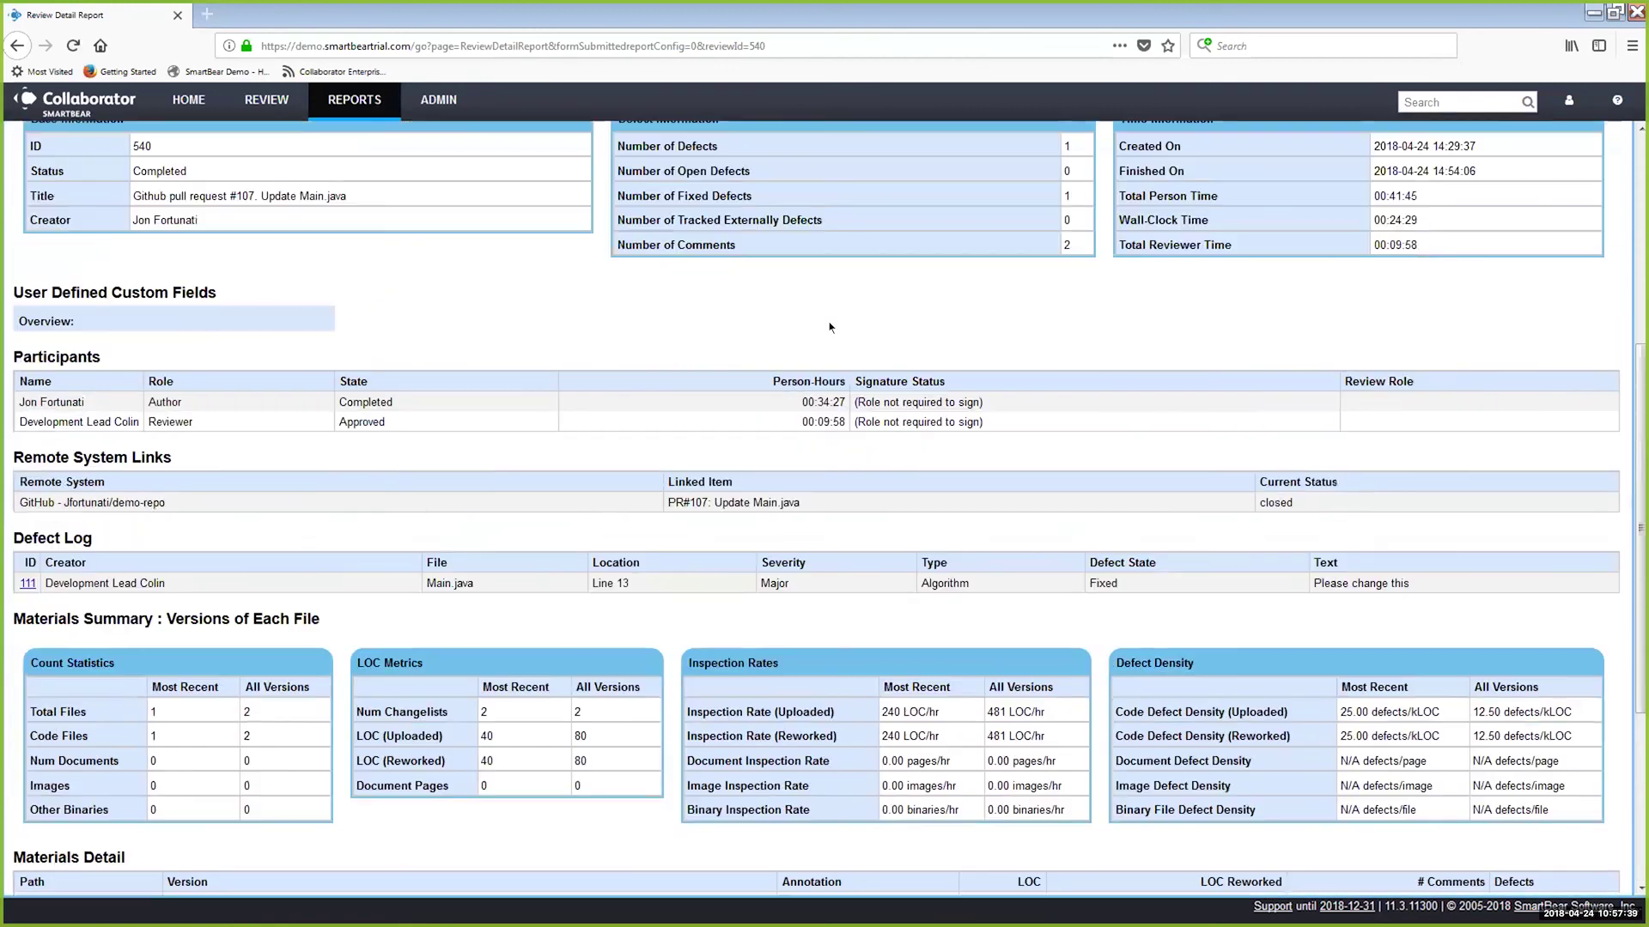
scroll(830, 327, up, 3)
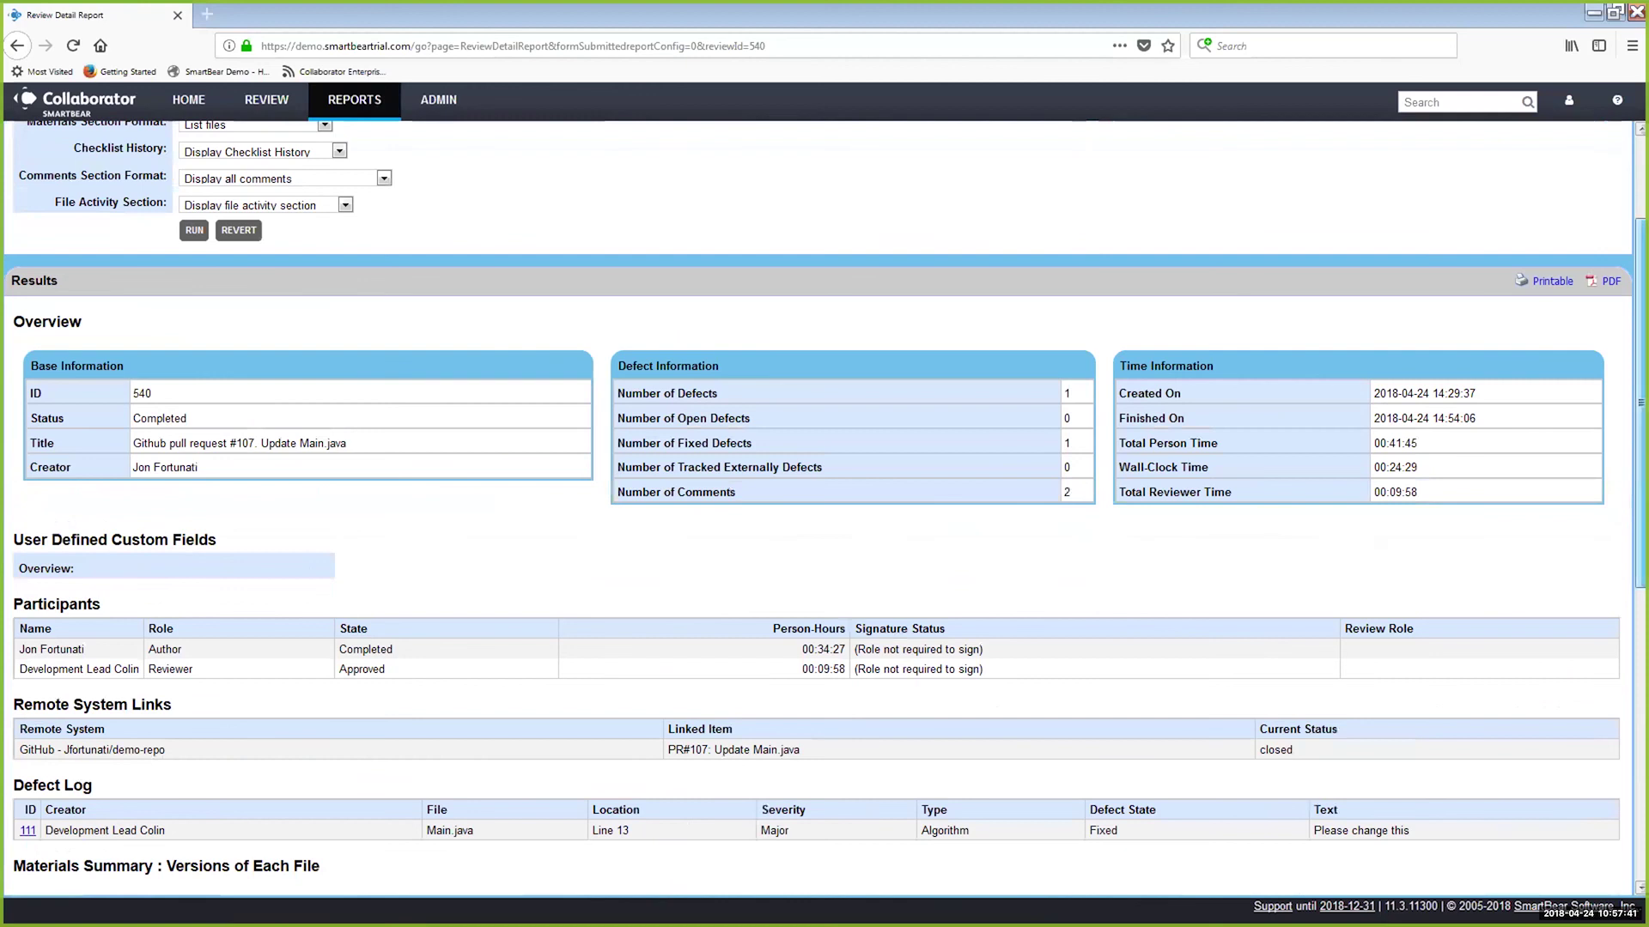
scroll(1609, 721, down, 8)
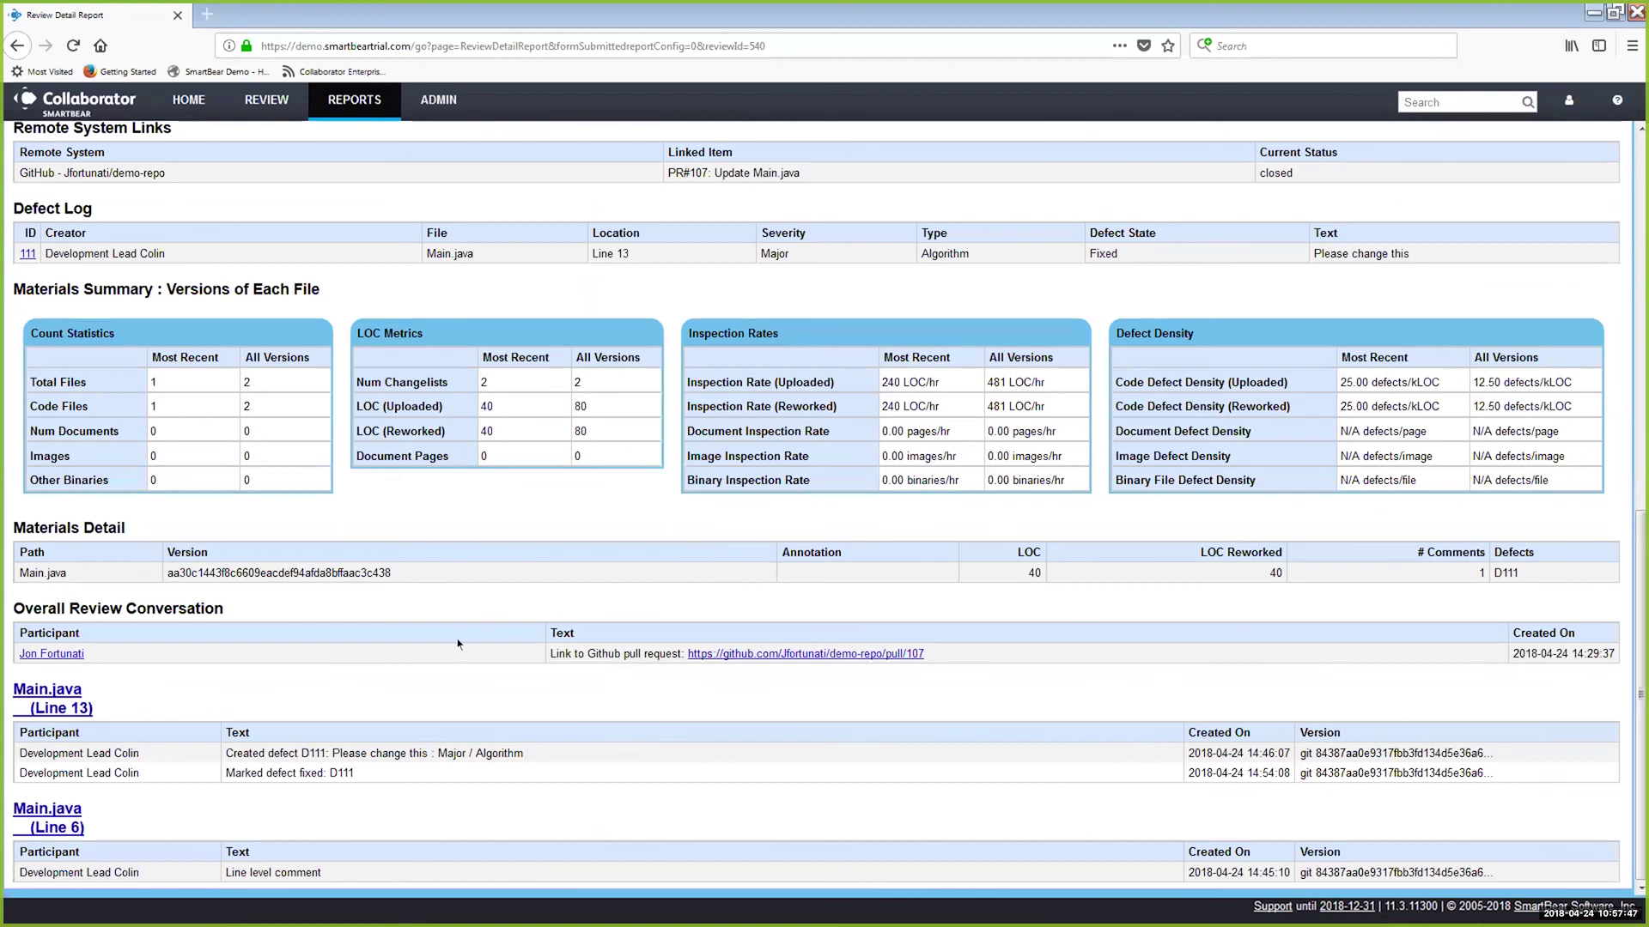
drag(1630, 662, 1636, 288)
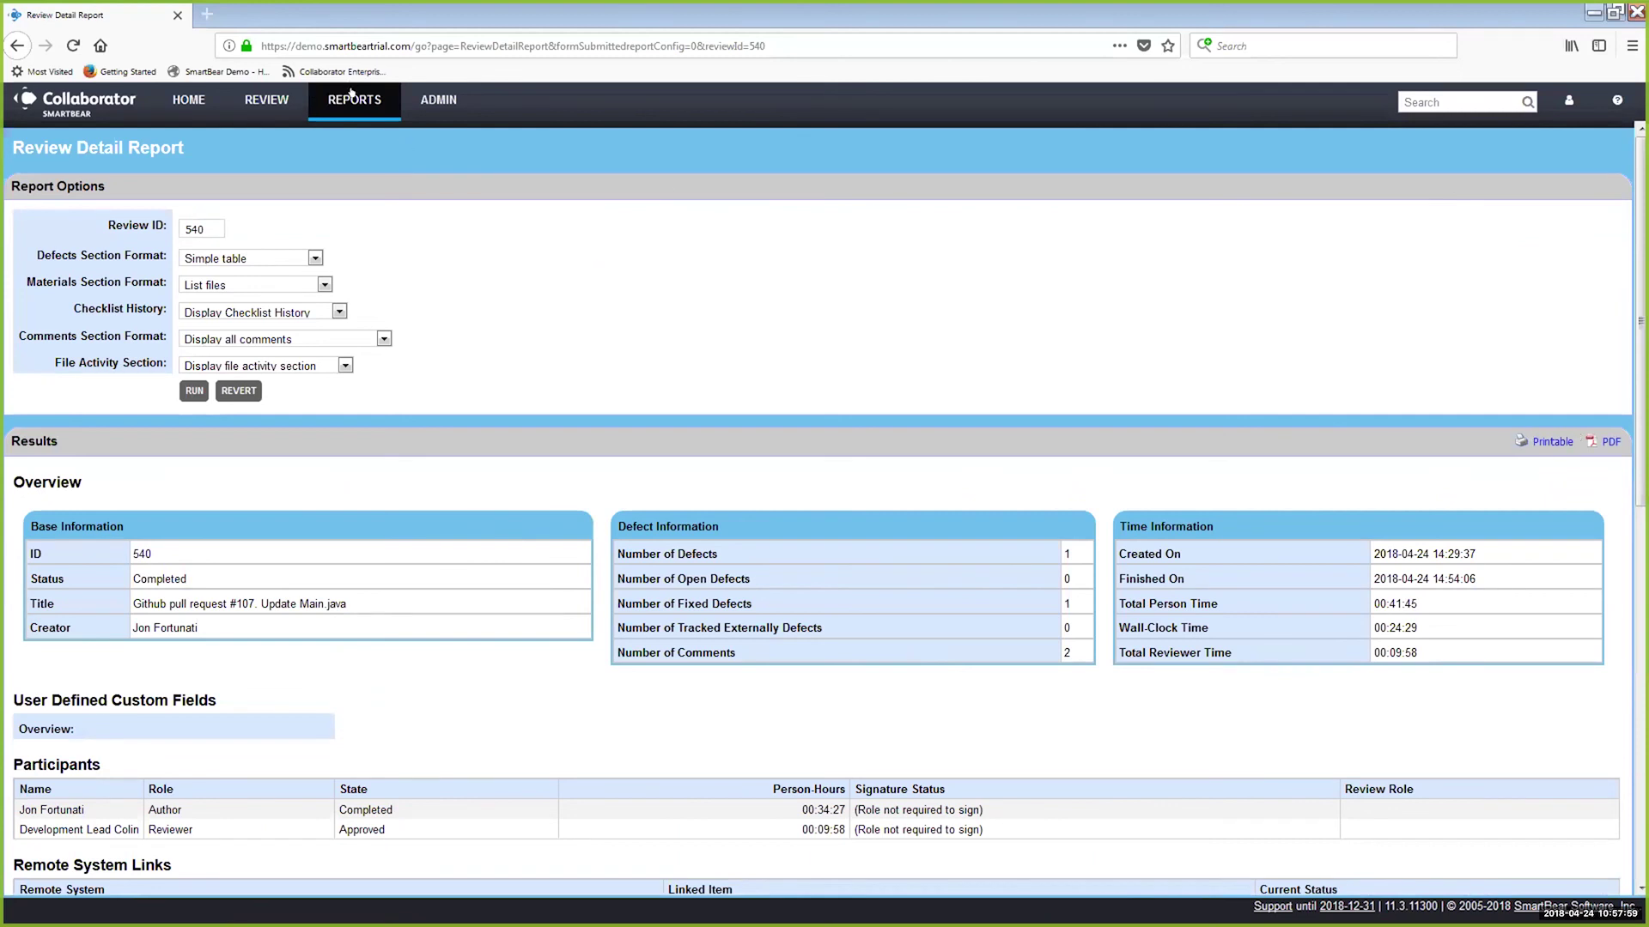
- Open Collaborator's reports page
click(361, 113)
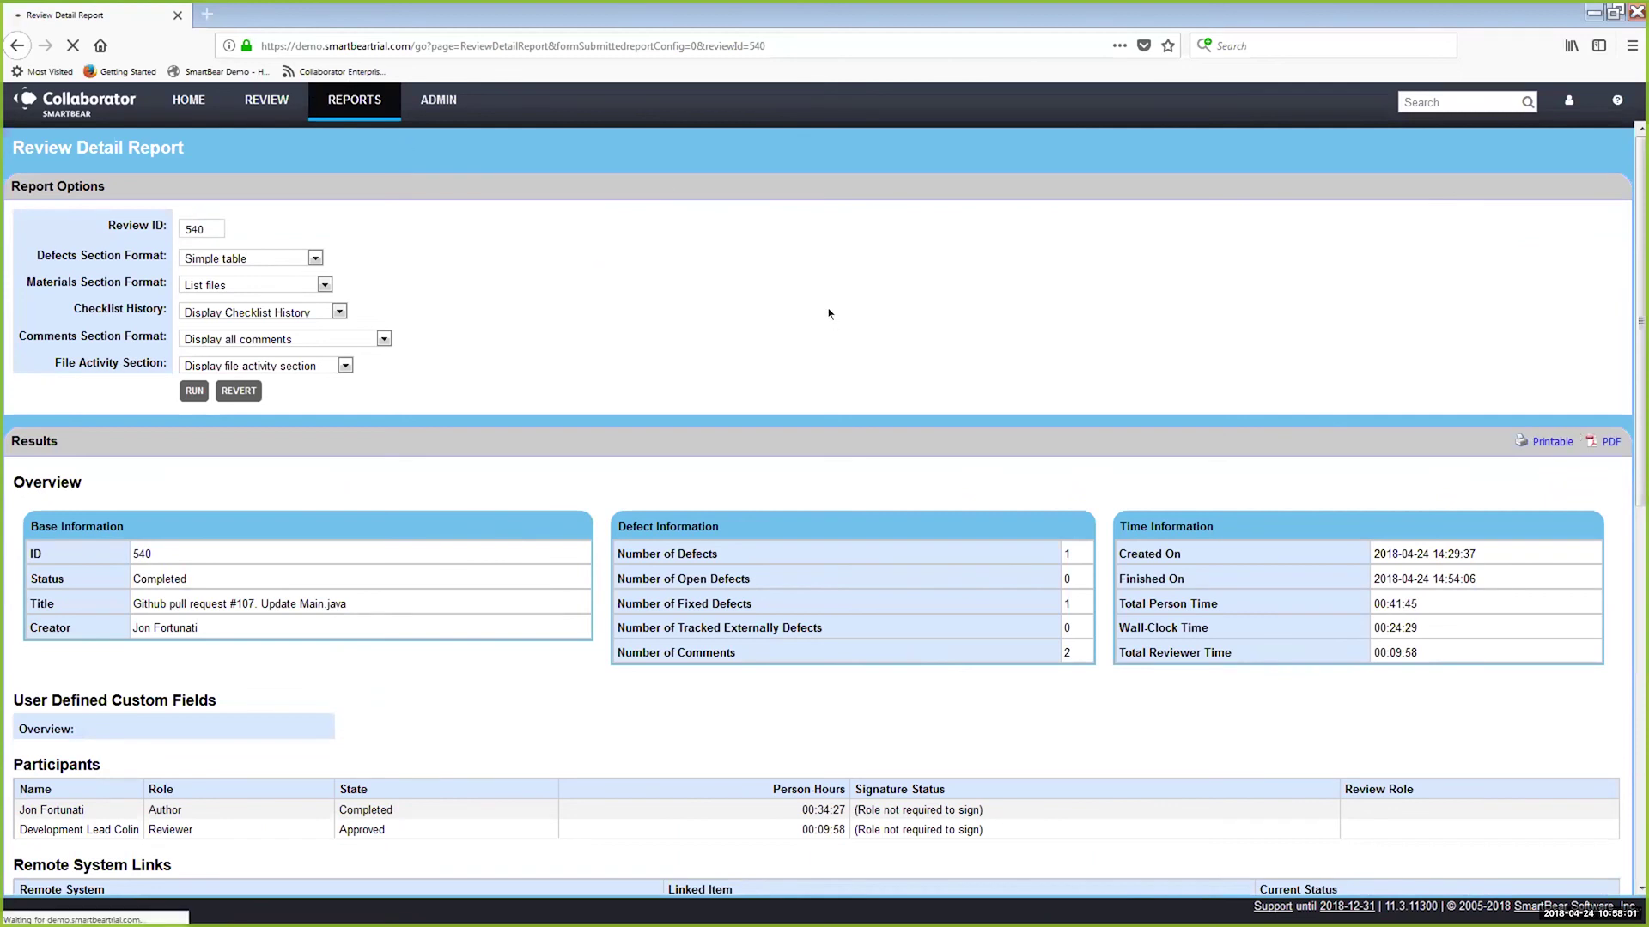